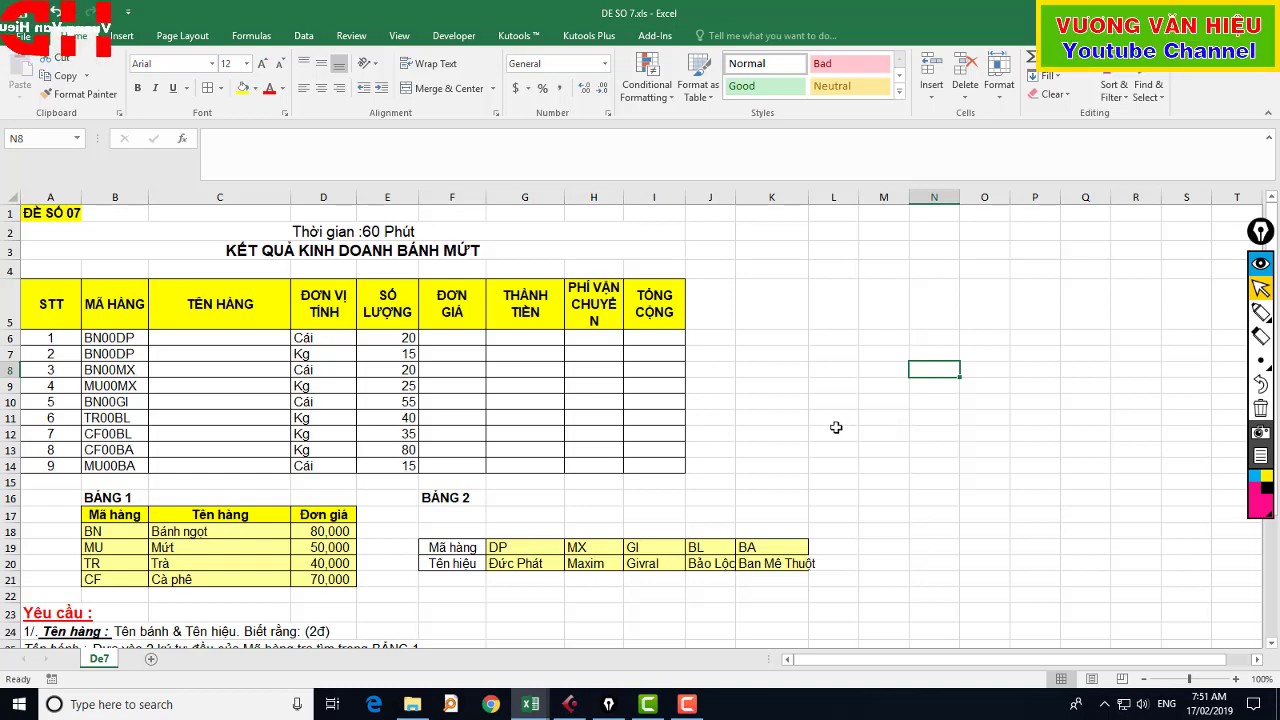
# - Scroll through the sheet to review the main table and the lookup tables
pyautogui.scroll(-4, 460, 590)
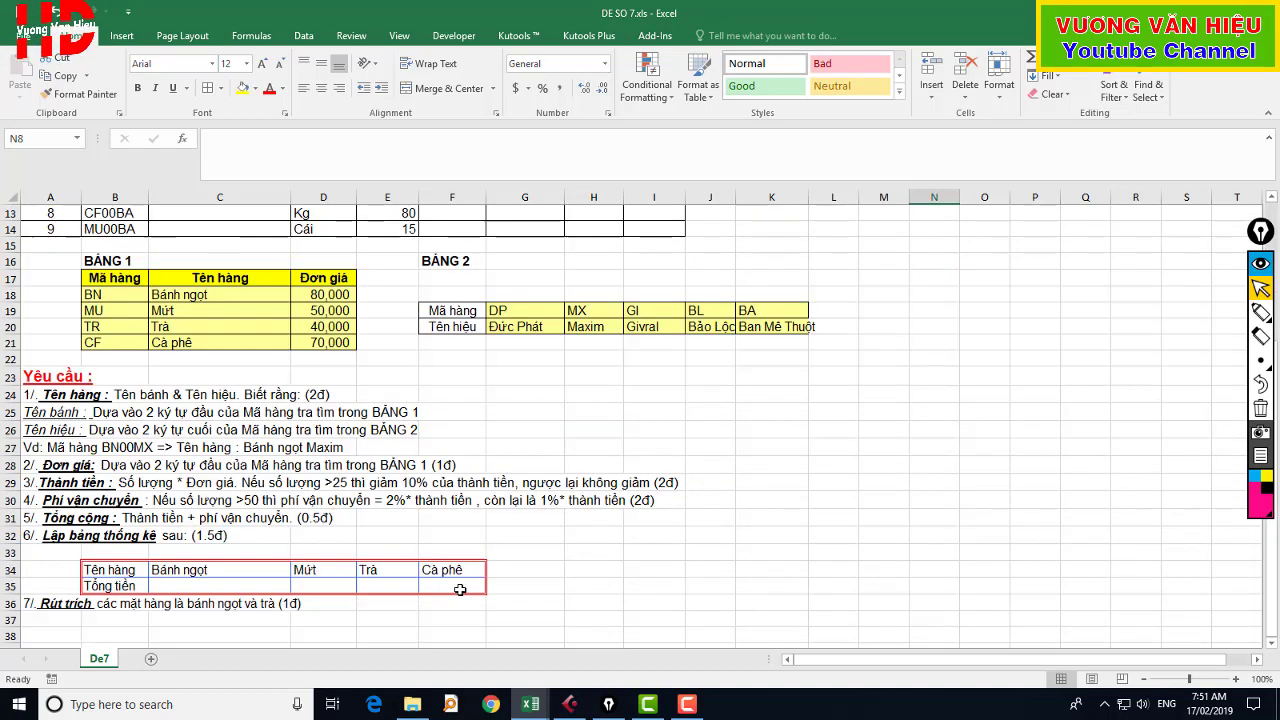
pyautogui.scroll(3, 457, 588)
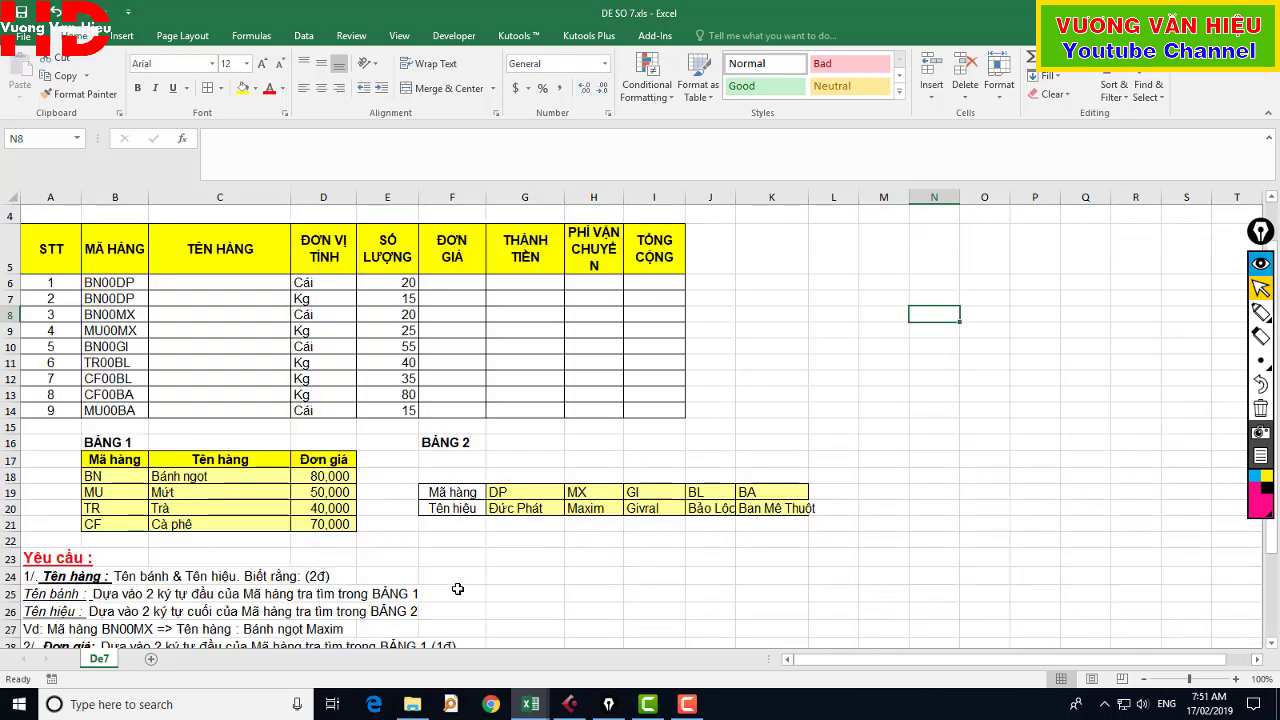
pyautogui.scroll(1, 486, 597)
pyautogui.click(883, 401)
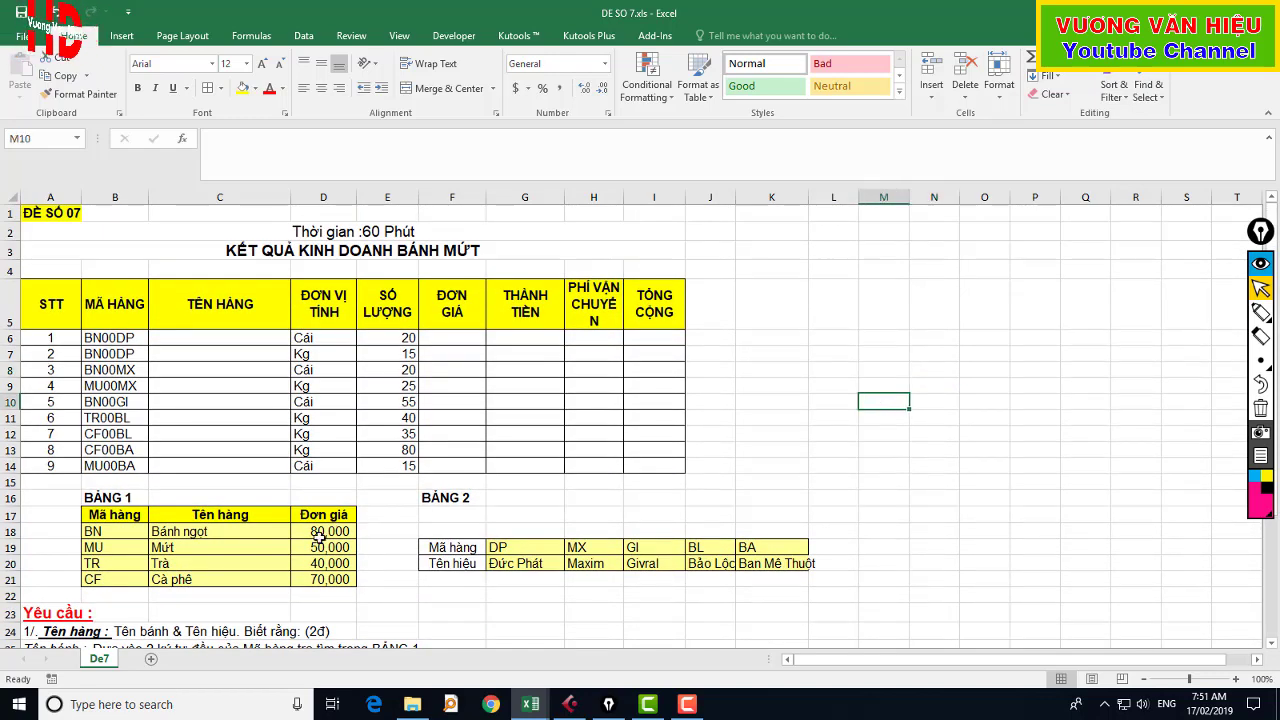
pyautogui.scroll(-2, 120, 600)
pyautogui.scroll(-1, 120, 600)
pyautogui.scroll(-2, 73, 631)
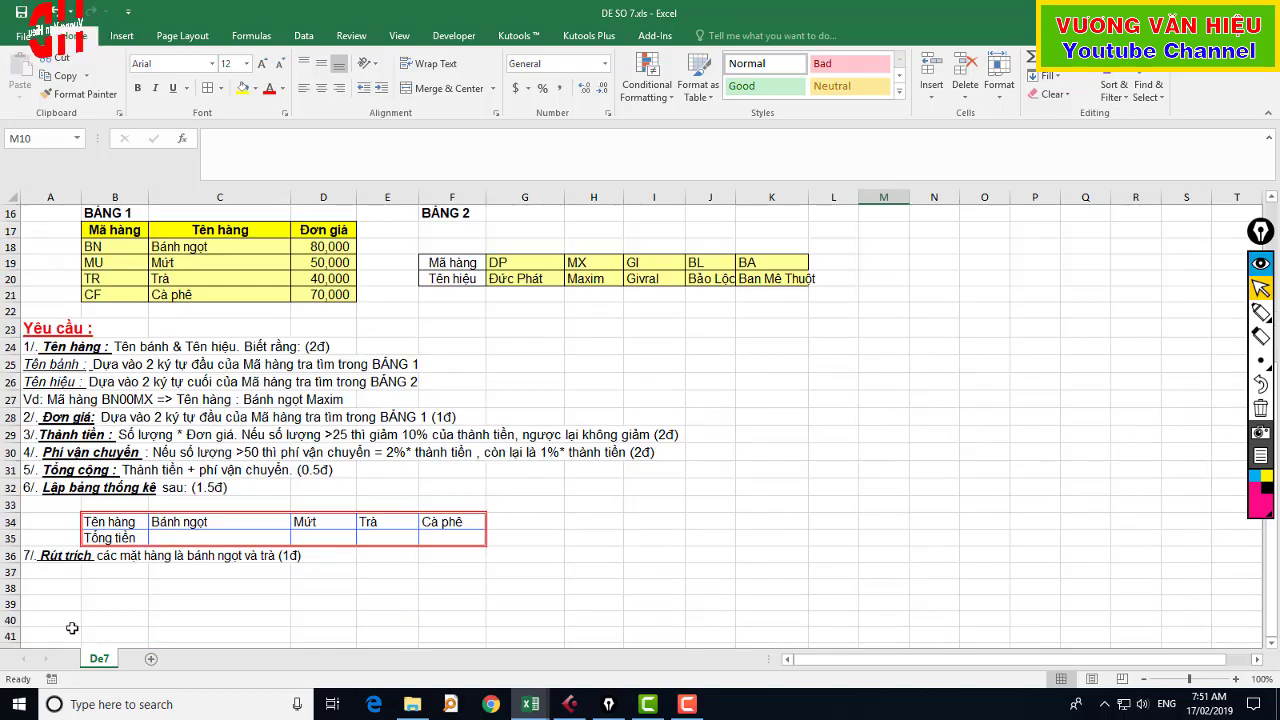
pyautogui.scroll(2, 72, 628)
pyautogui.scroll(2, 72, 628)
pyautogui.scroll(1, 72, 628)
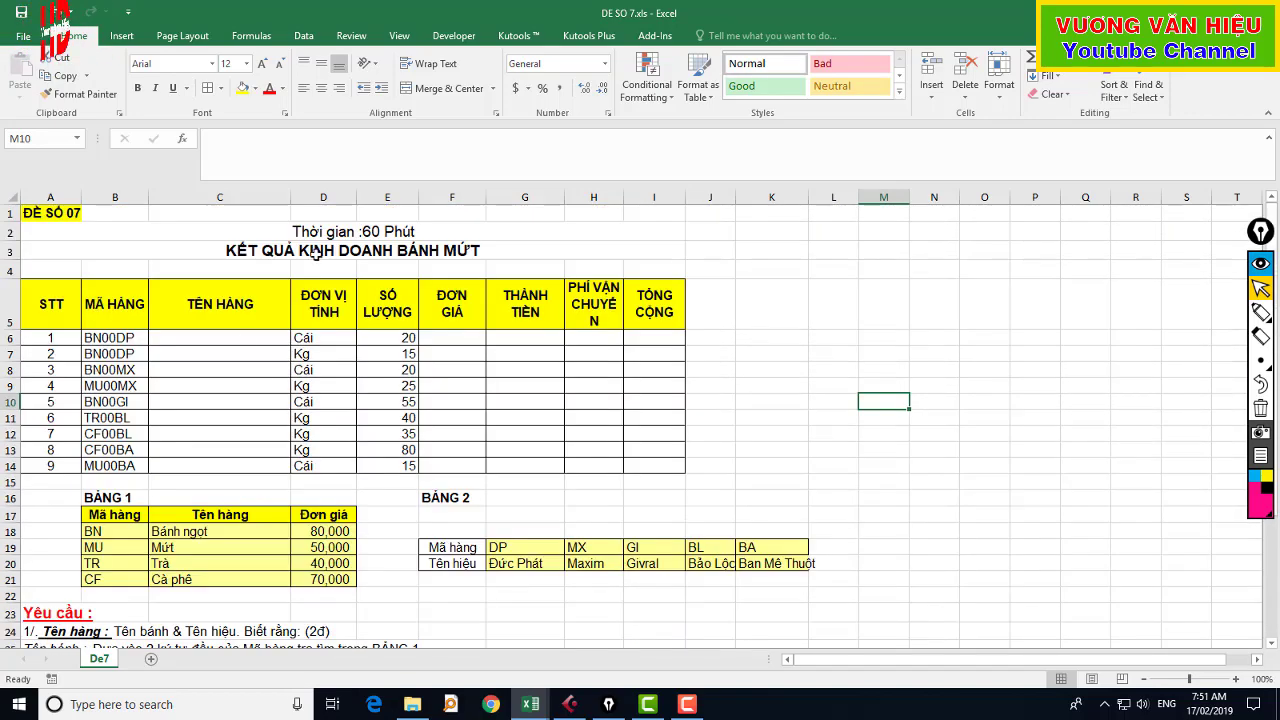
pyautogui.scroll(-1, 216, 536)
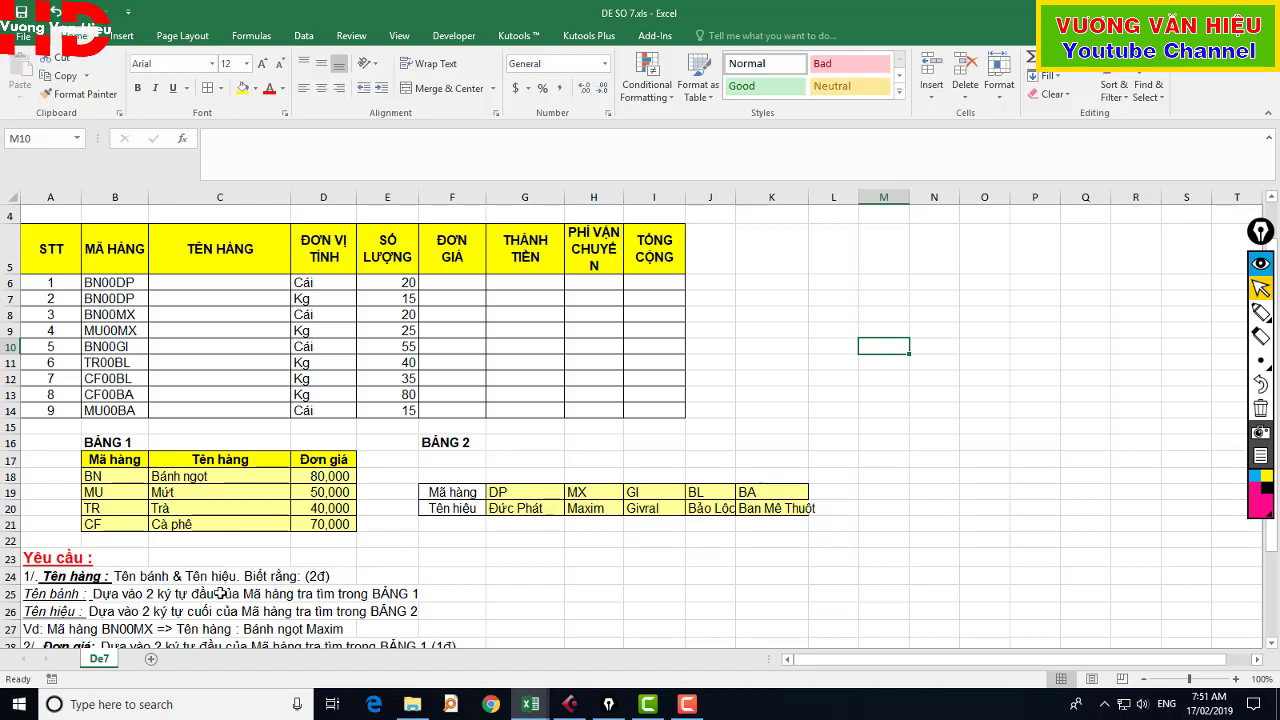
# - Point out the codes in BẢNG 1, BẢNG 2 and the 'Bánh ngọt Maxim' worked example
pyautogui.click(131, 469)
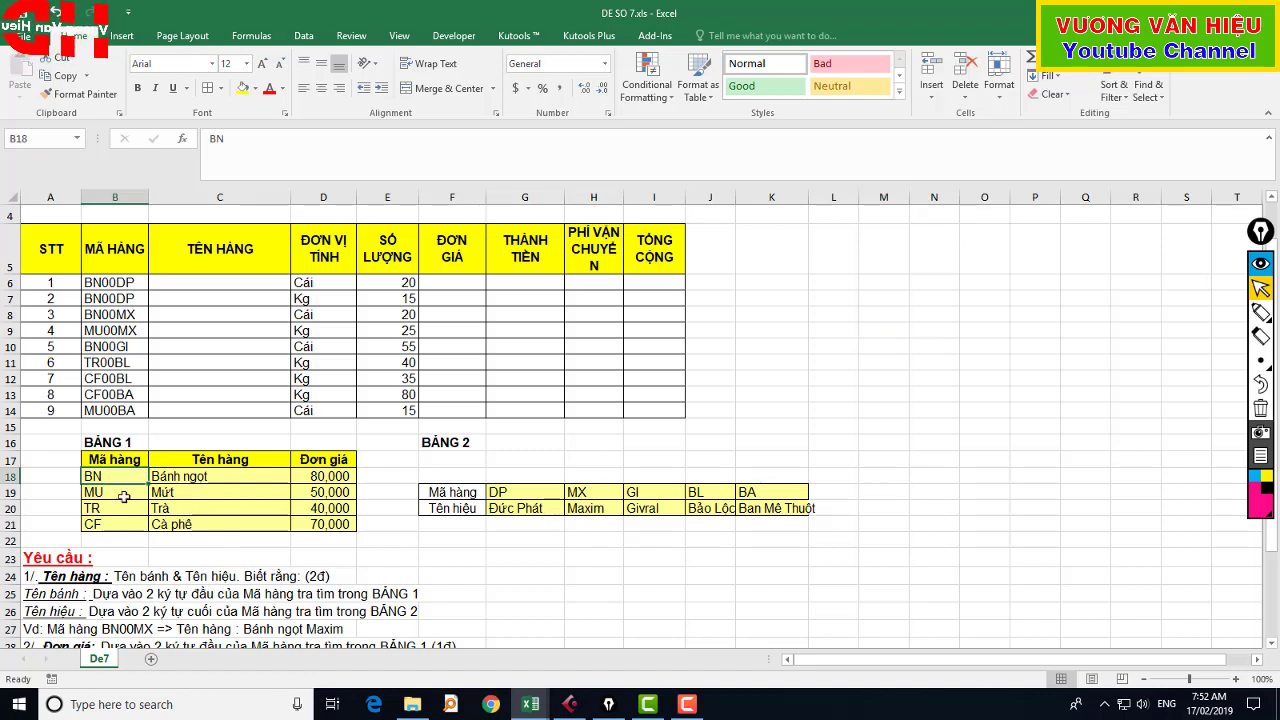
pyautogui.moveTo(127, 473); pyautogui.dragTo(122, 505)
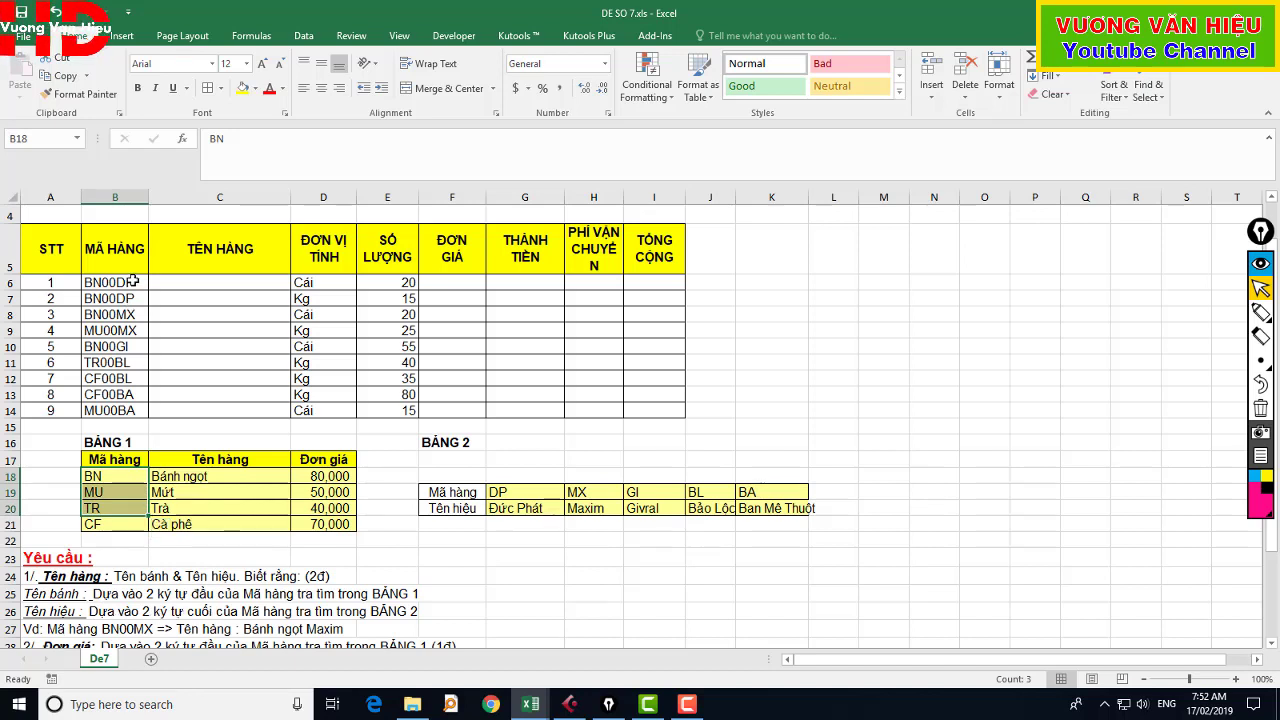
pyautogui.moveTo(132, 282); pyautogui.dragTo(126, 409)
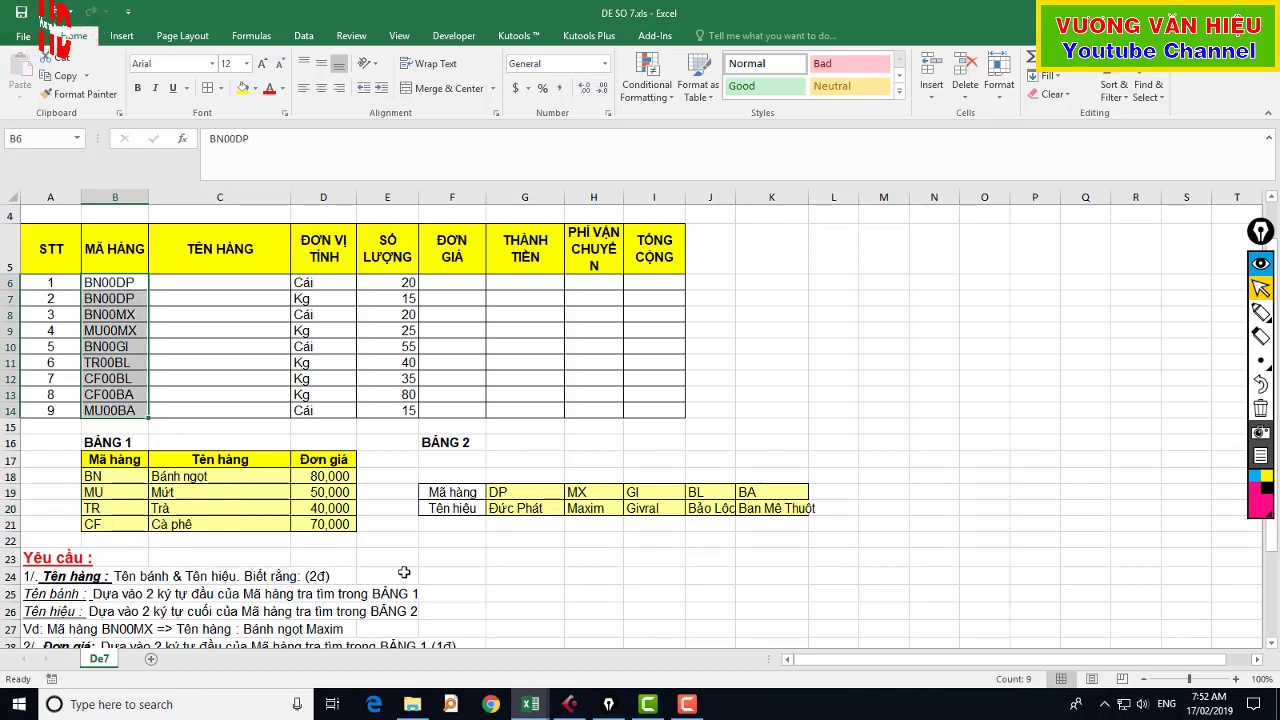
pyautogui.moveTo(490, 490); pyautogui.dragTo(810, 505)
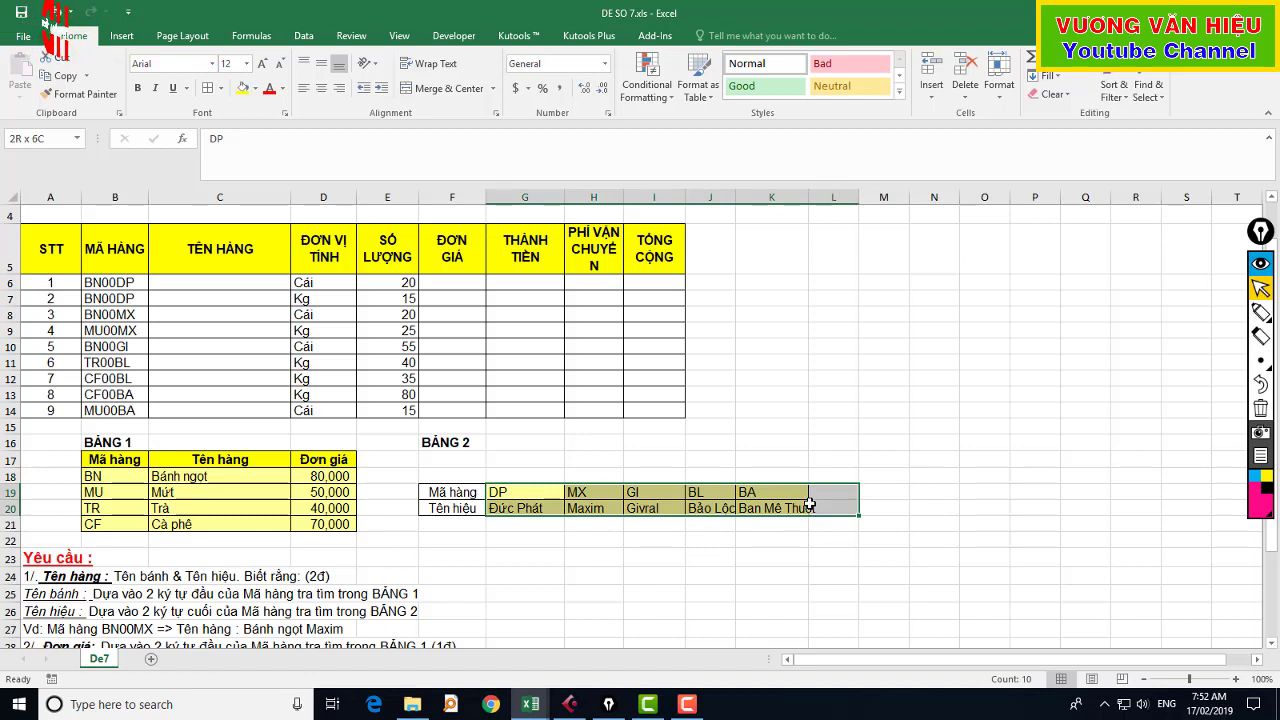
pyautogui.click(652, 576)
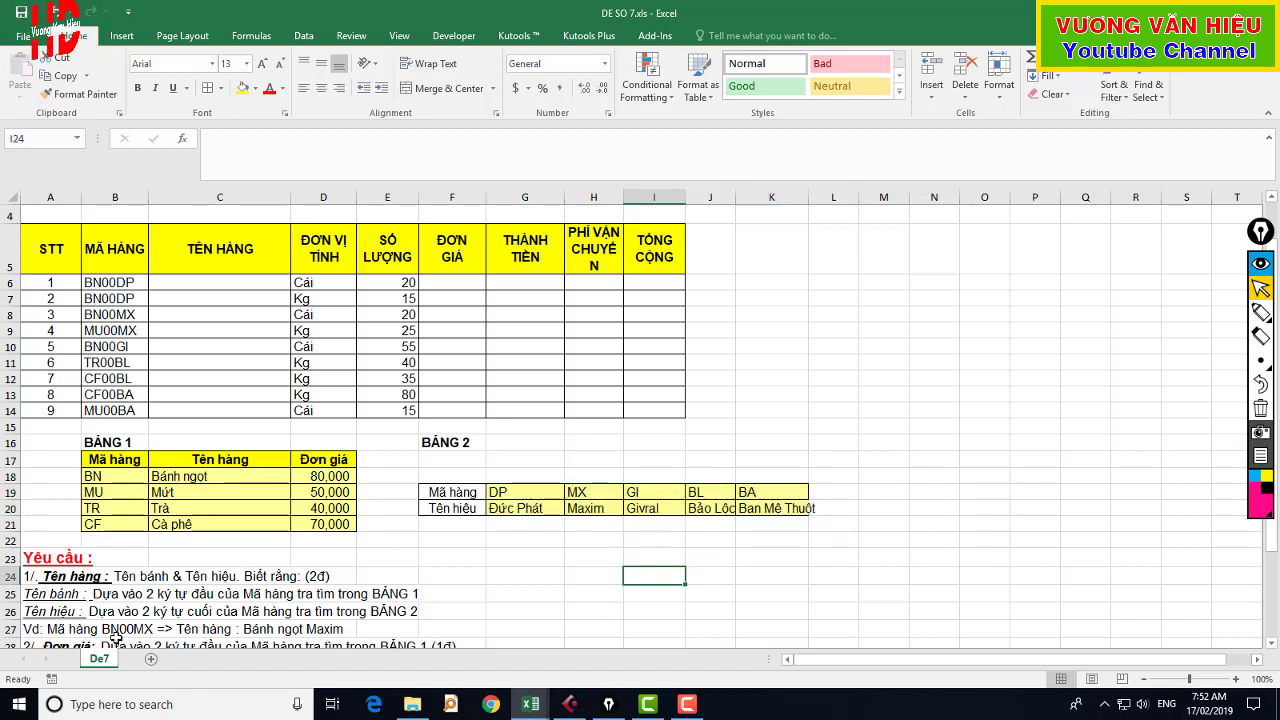
pyautogui.click(118, 633)
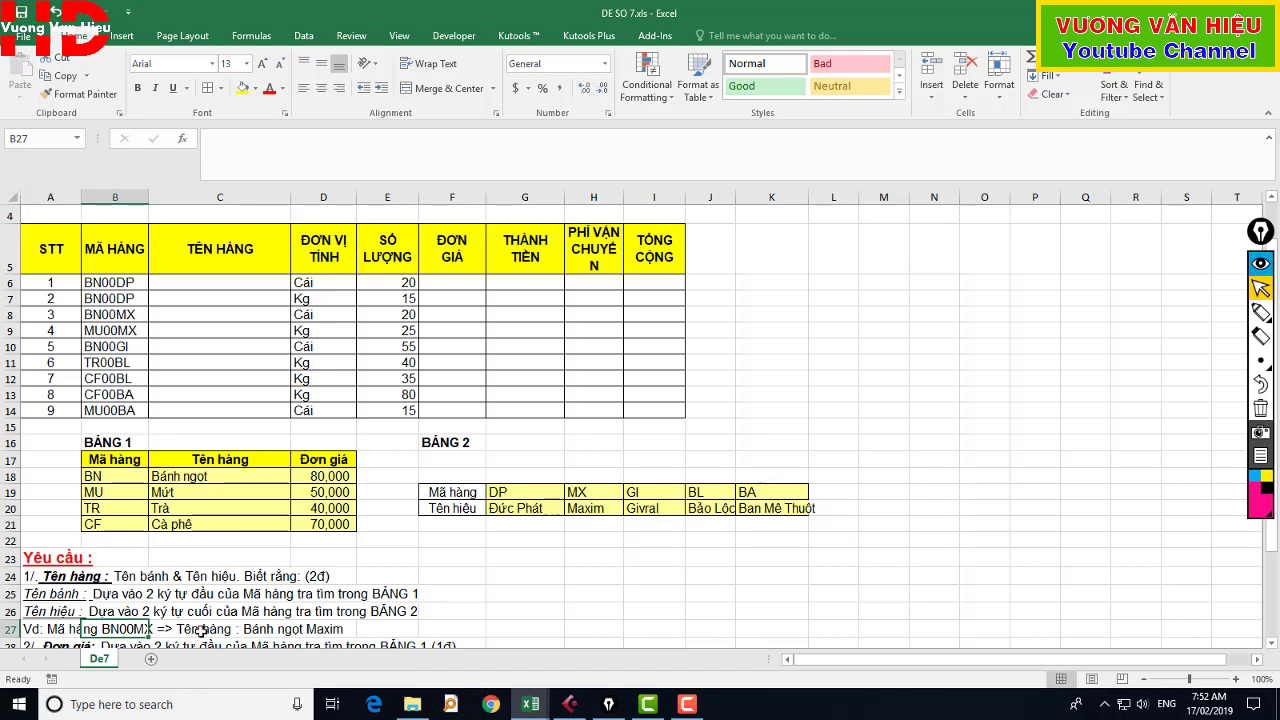
pyautogui.click(285, 632)
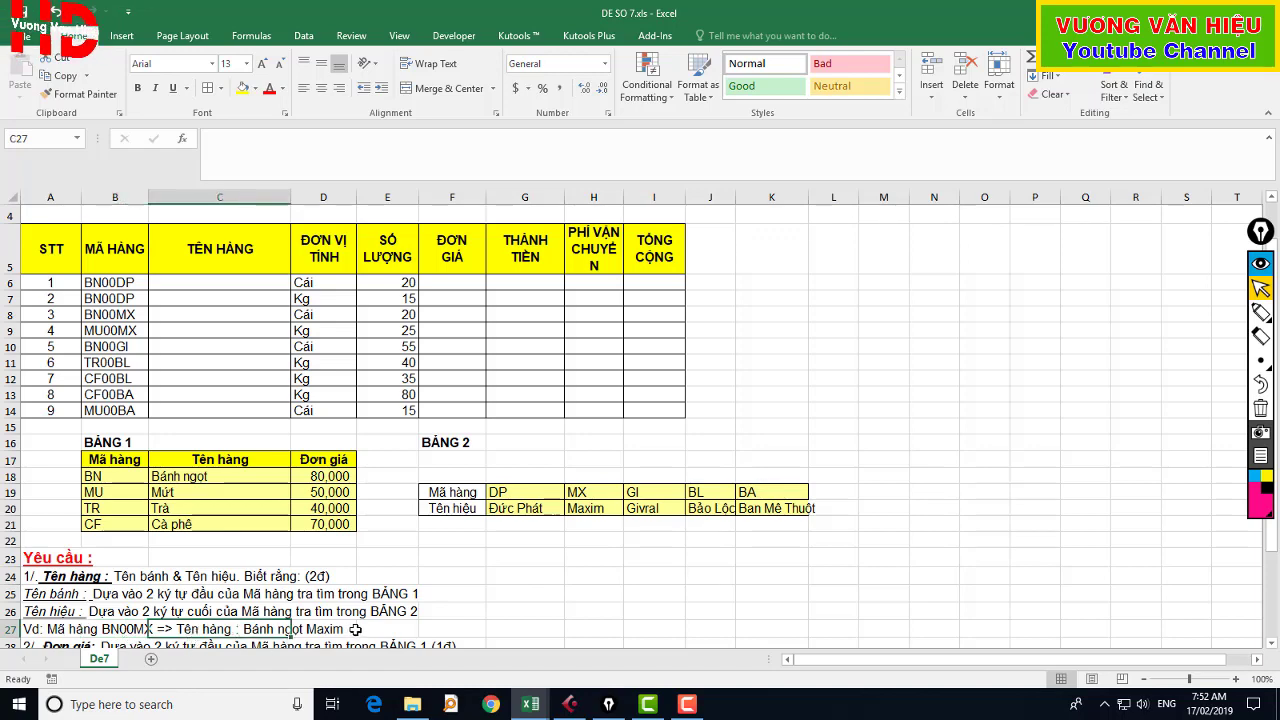
# - In C6 begin the formula =VLOOKUP(LEFT(B6,2), taking B6's first two letters
pyautogui.click(231, 284)
pyautogui.scroll(1, 270, 432)
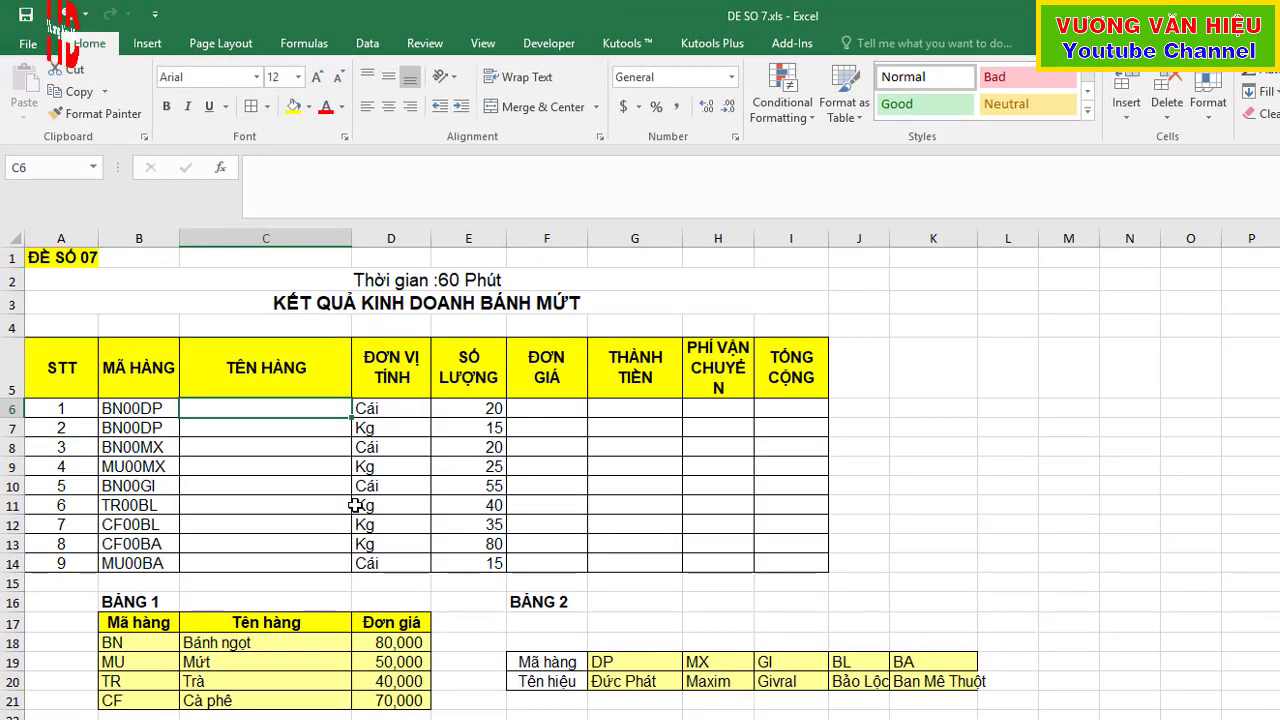
pyautogui.write('=B')
pyautogui.press('BackSpace')
pyautogui.write('V')
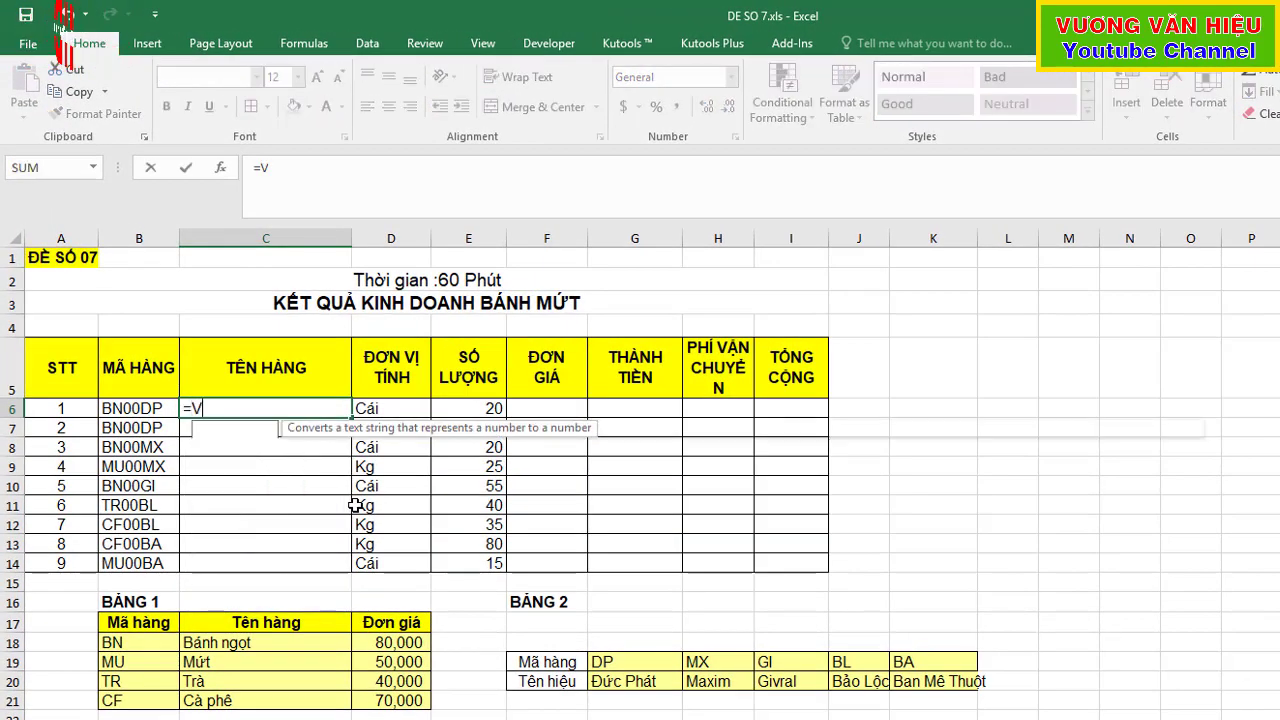
pyautogui.write('L')
pyautogui.press('Tab')
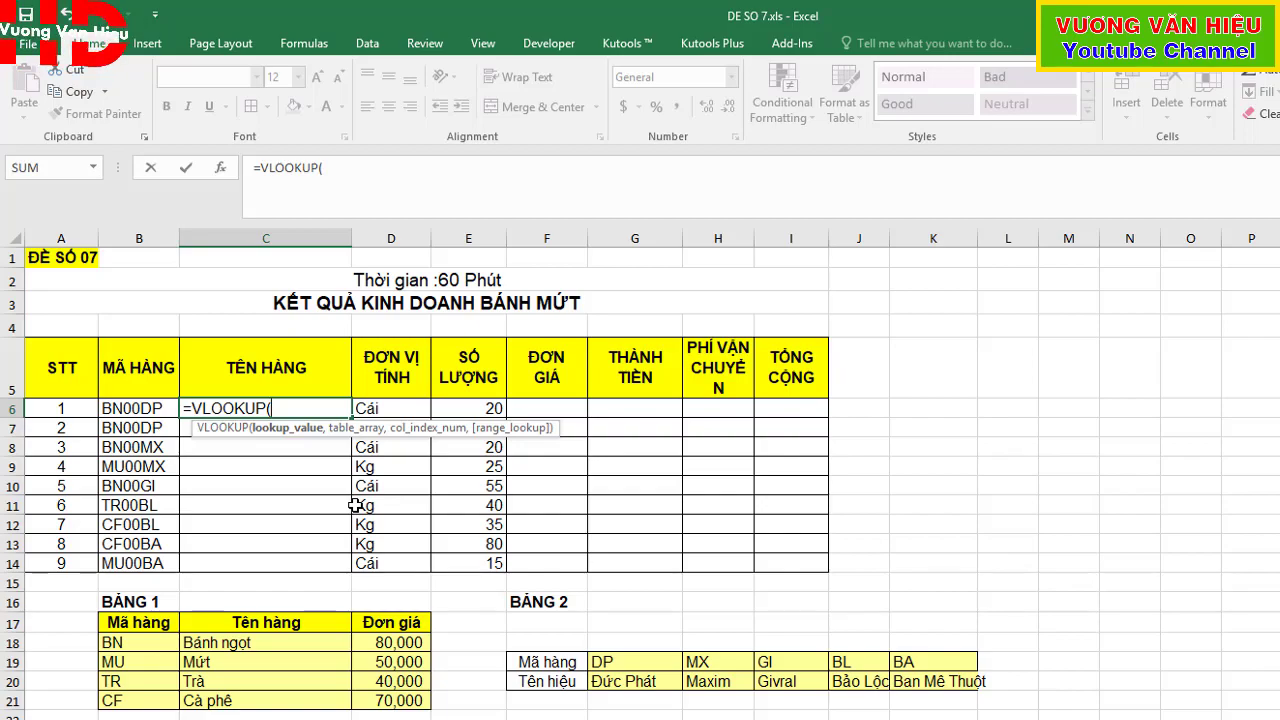
pyautogui.write('LE')
pyautogui.press('Tab')
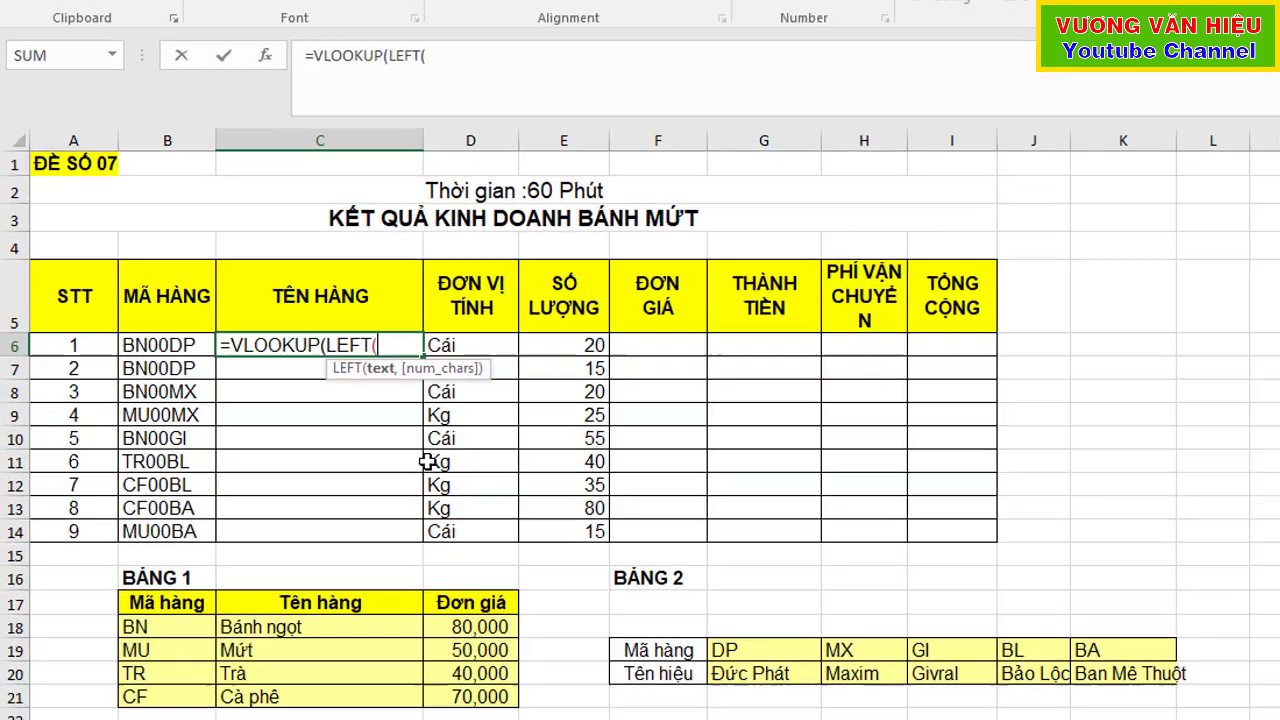
pyautogui.press('Left')
pyautogui.write(',')
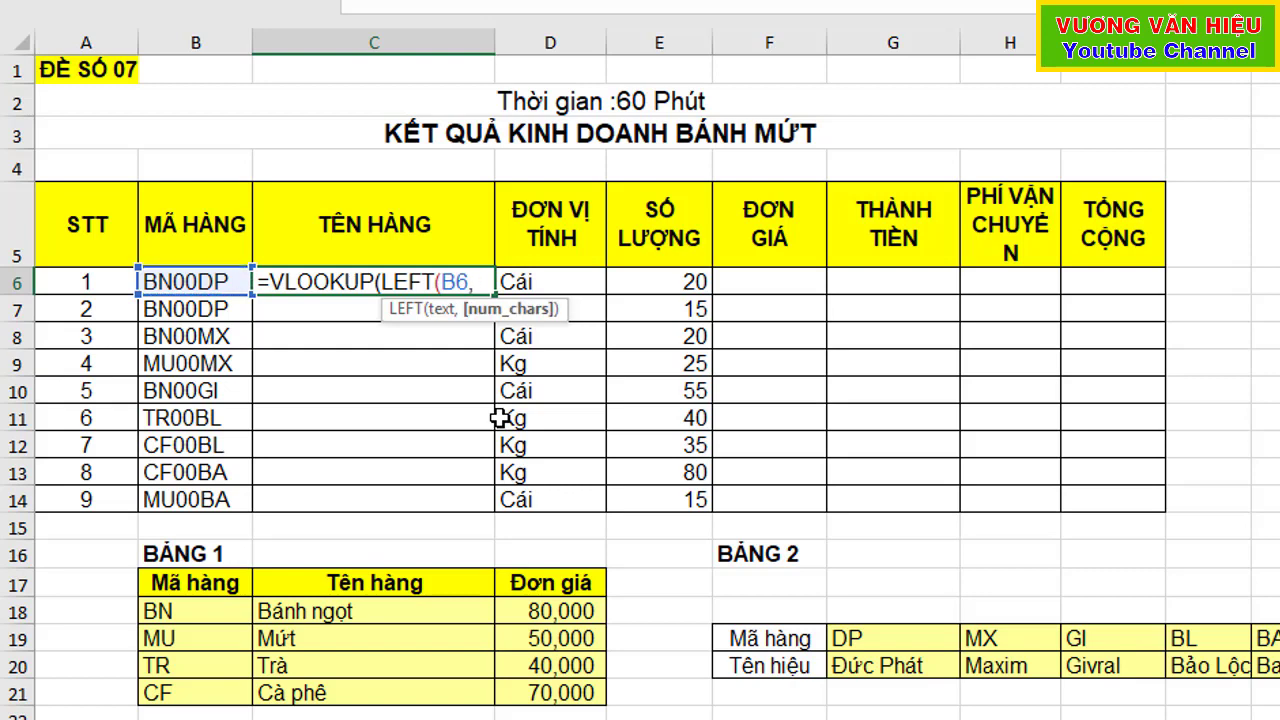
pyautogui.write('2')
pyautogui.write(' ,')
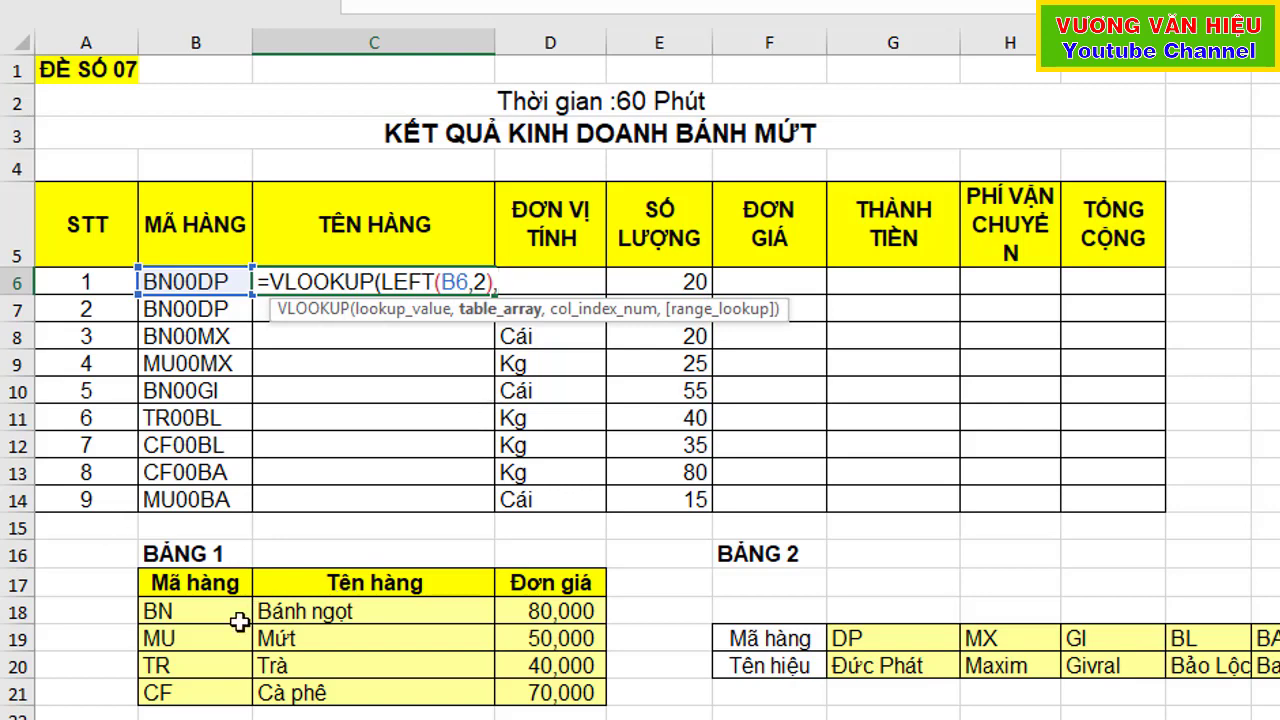
pyautogui.scroll(-1, 288, 648)
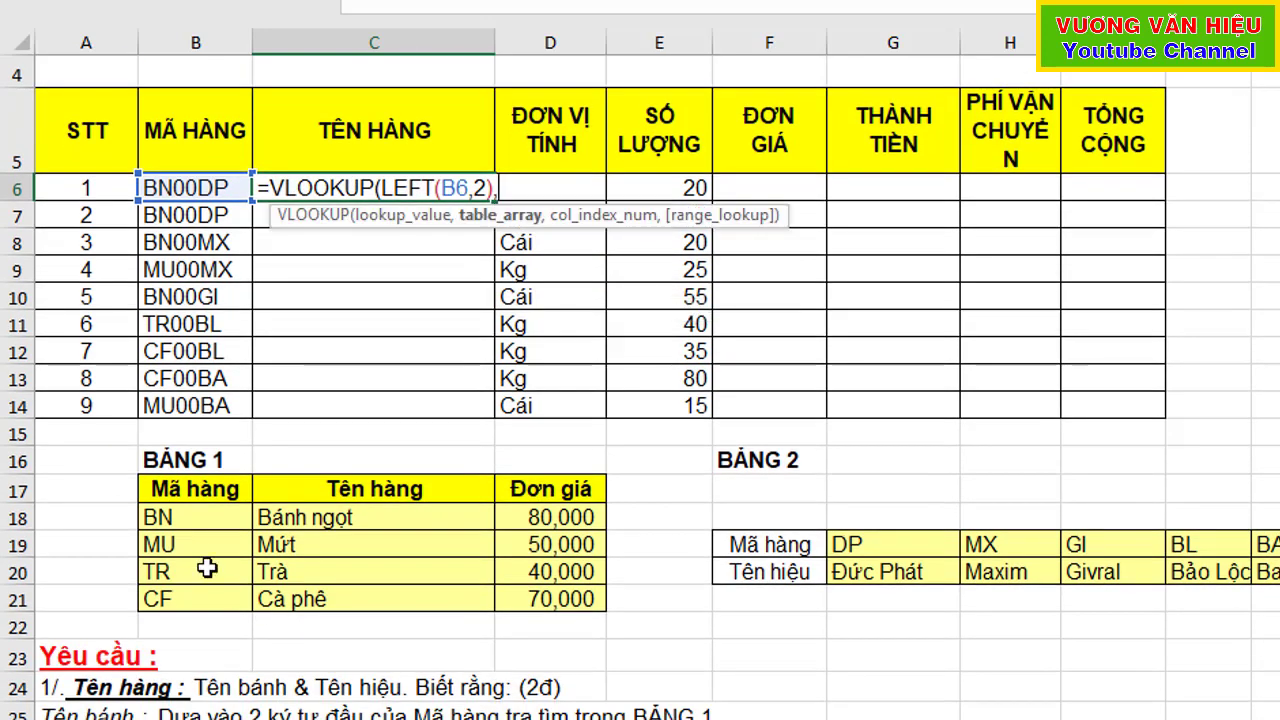
# - Use absolute $B$18:$C$21 as the lookup range, finish with ,2,0) and append &
pyautogui.moveTo(186, 516); pyautogui.dragTo(372, 595)
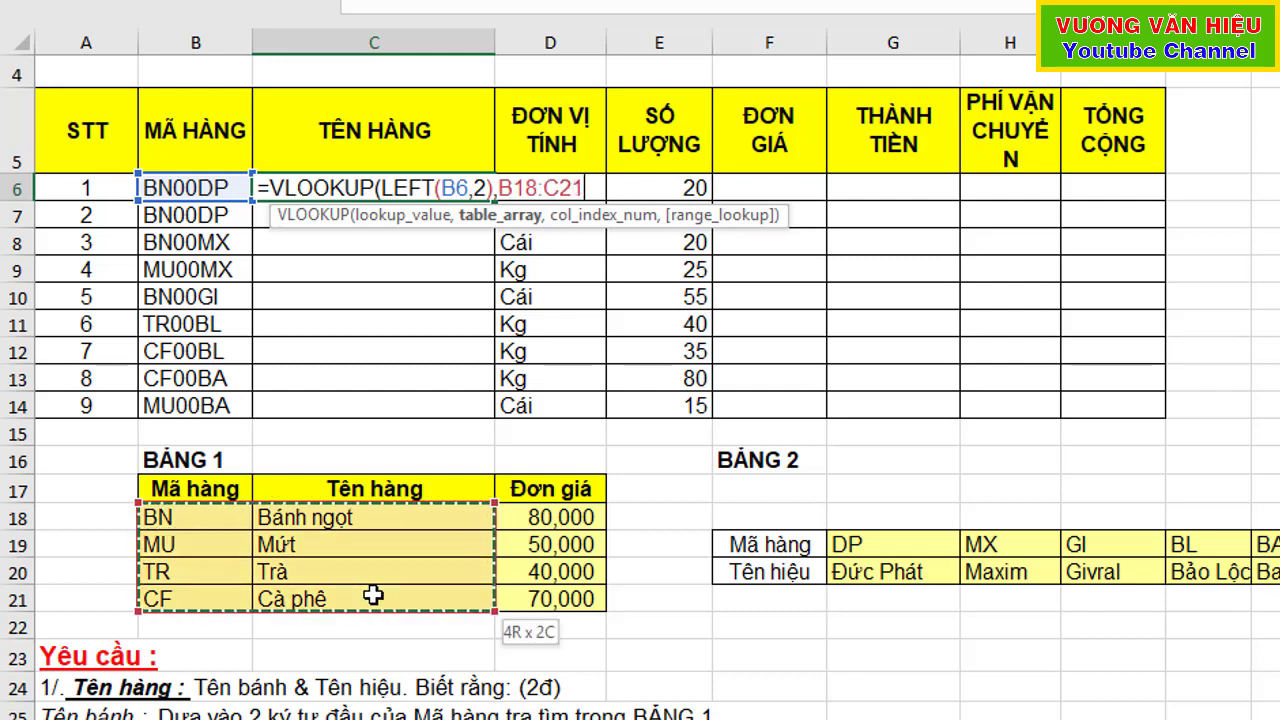
pyautogui.press('F4')
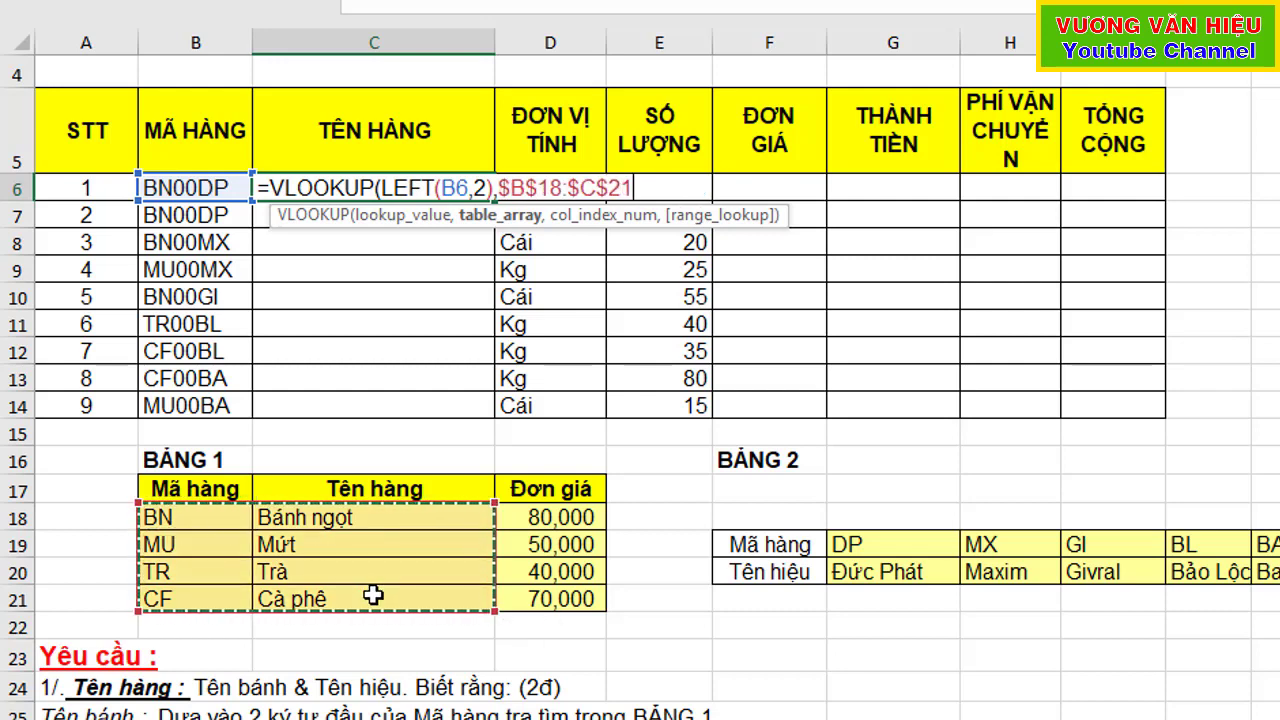
pyautogui.write('M')
pyautogui.press('BackSpace')
pyautogui.write(',')
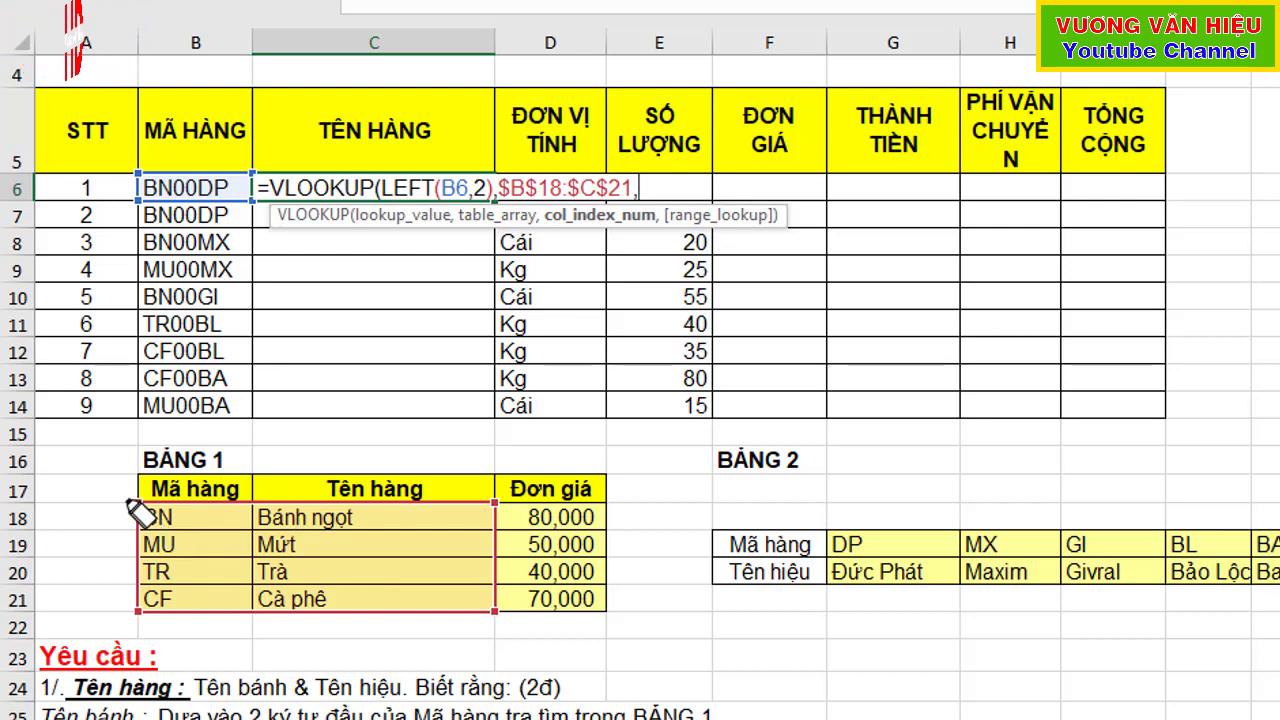
pyautogui.moveTo(124, 496)
pyautogui.mouseDown()
pyautogui.moveTo(488, 606)
pyautogui.moveTo(124, 500)
pyautogui.mouseUp()
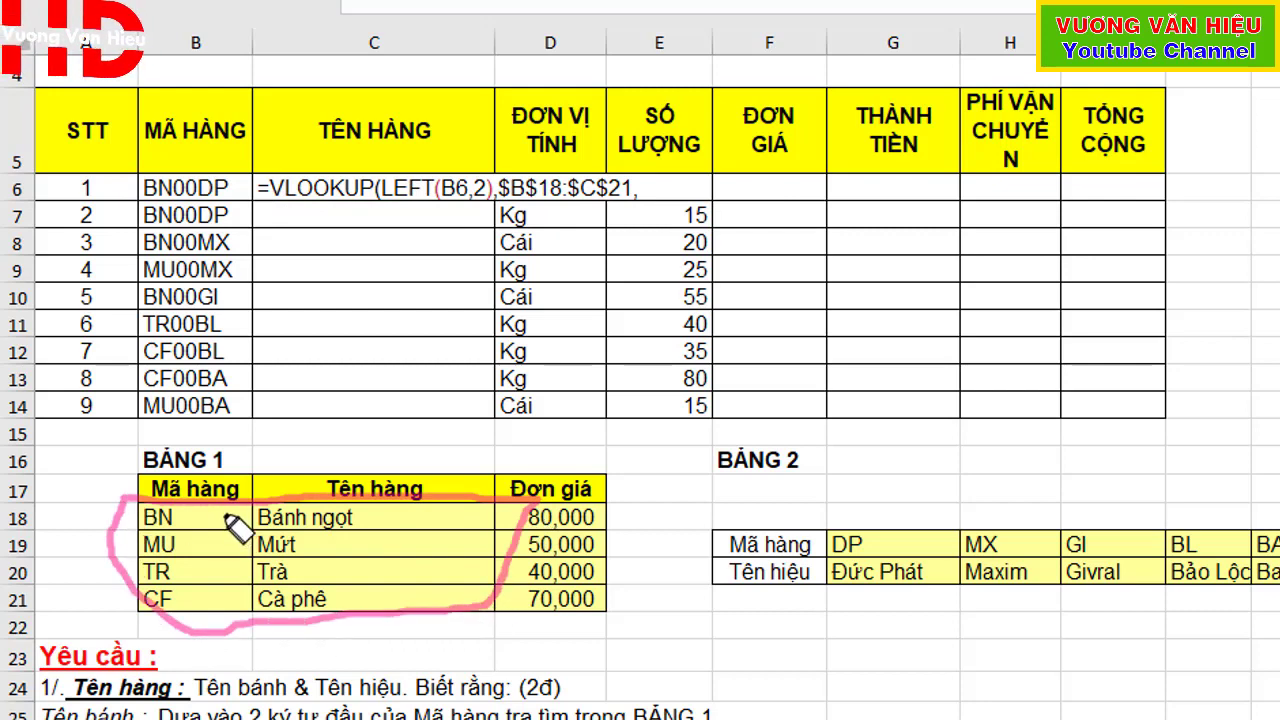
pyautogui.moveTo(216, 506); pyautogui.dragTo(207, 606)
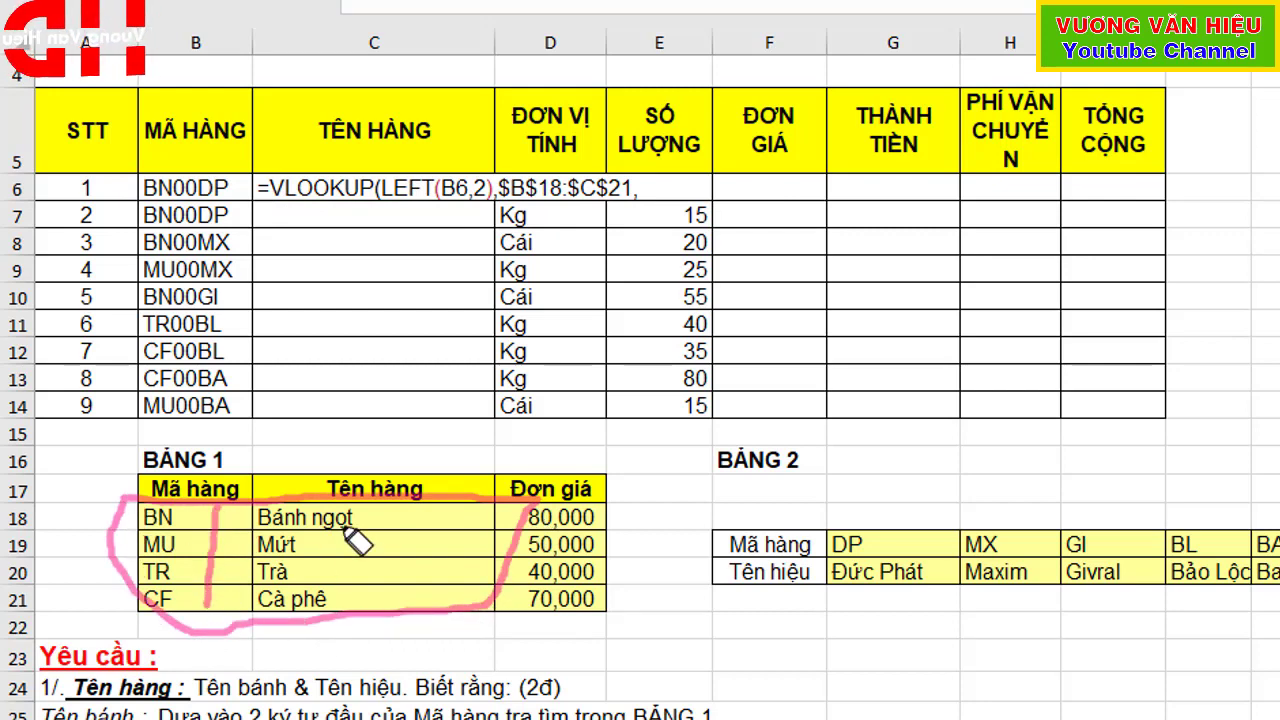
pyautogui.moveTo(362, 506); pyautogui.dragTo(350, 600)
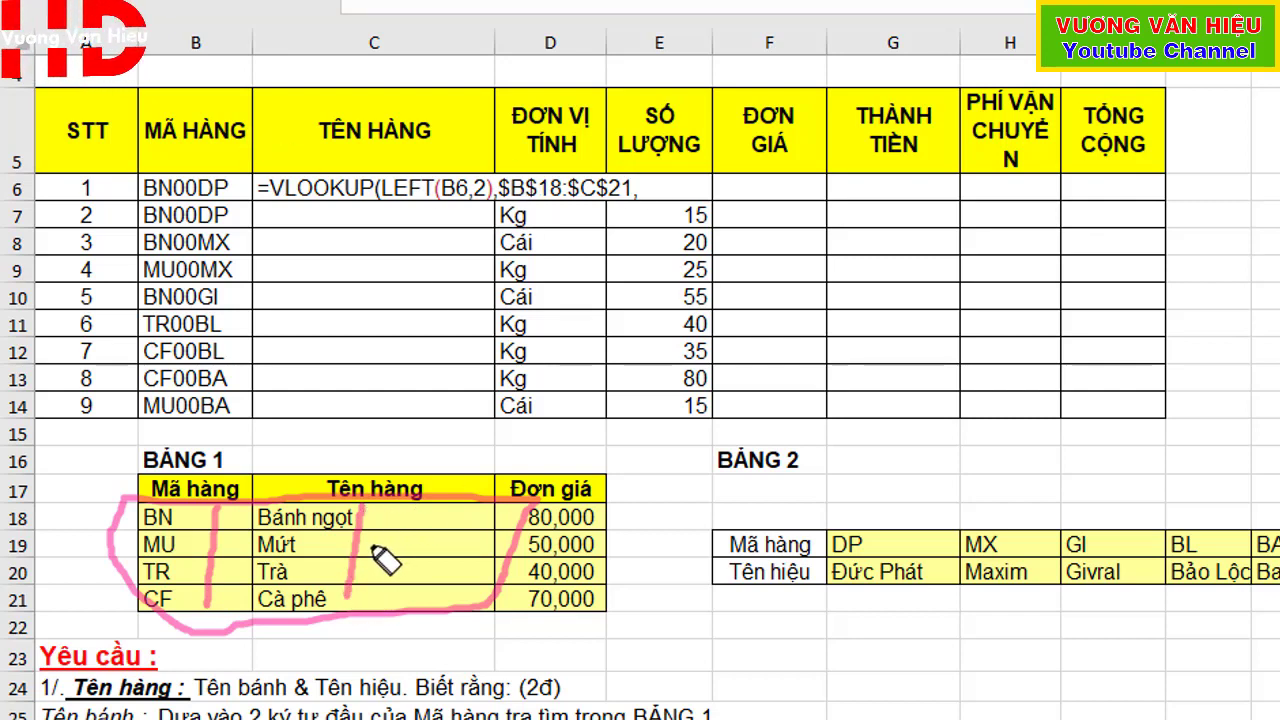
pyautogui.press('e')
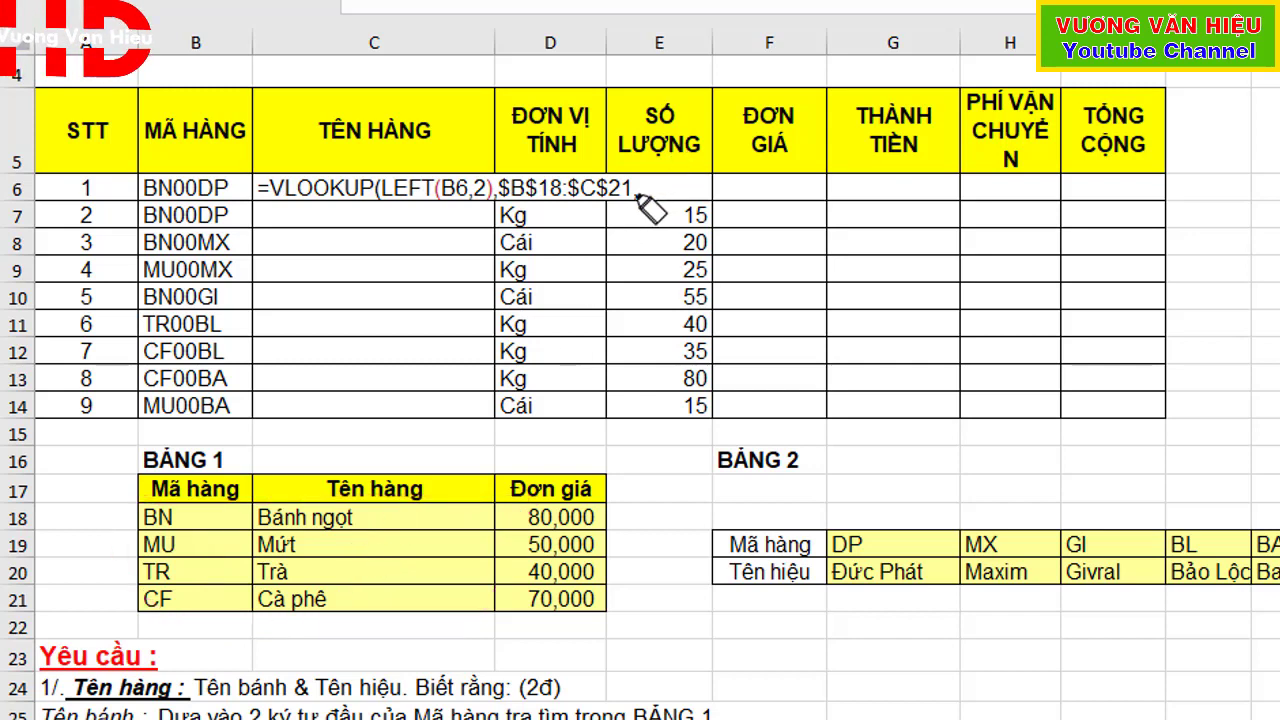
pyautogui.press('Escape')
pyautogui.write('2')
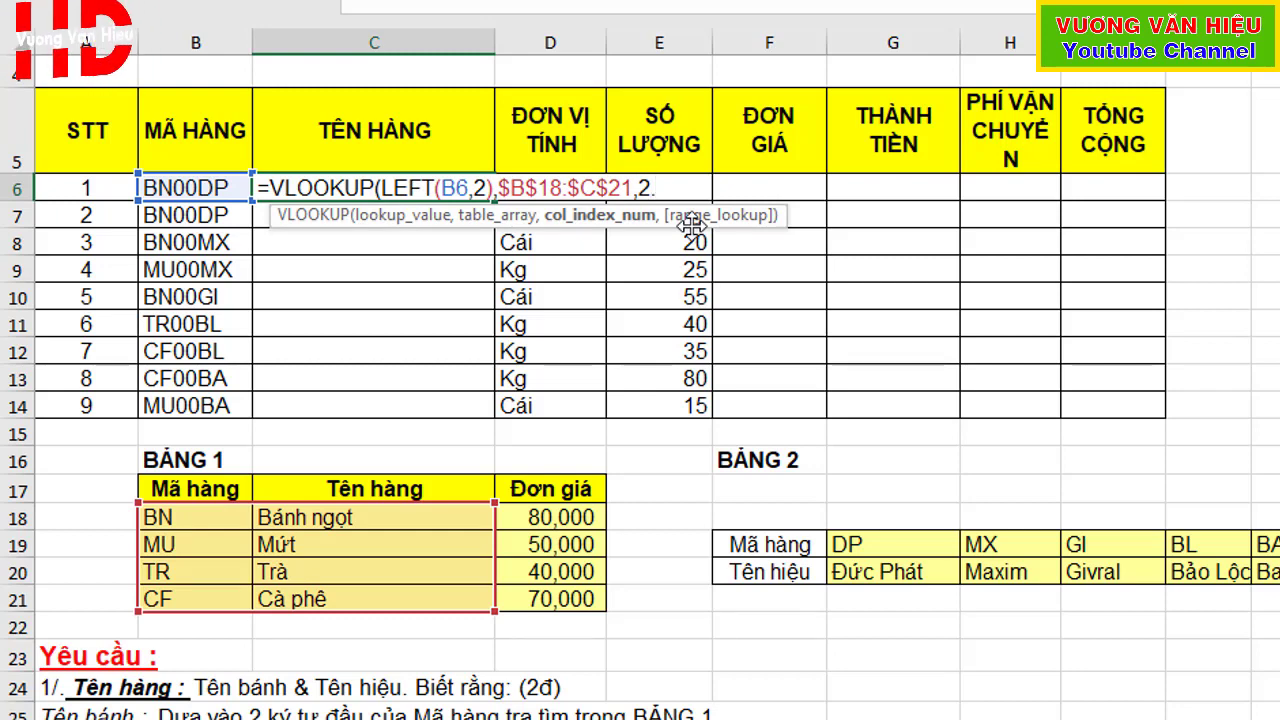
pyautogui.write(',0')
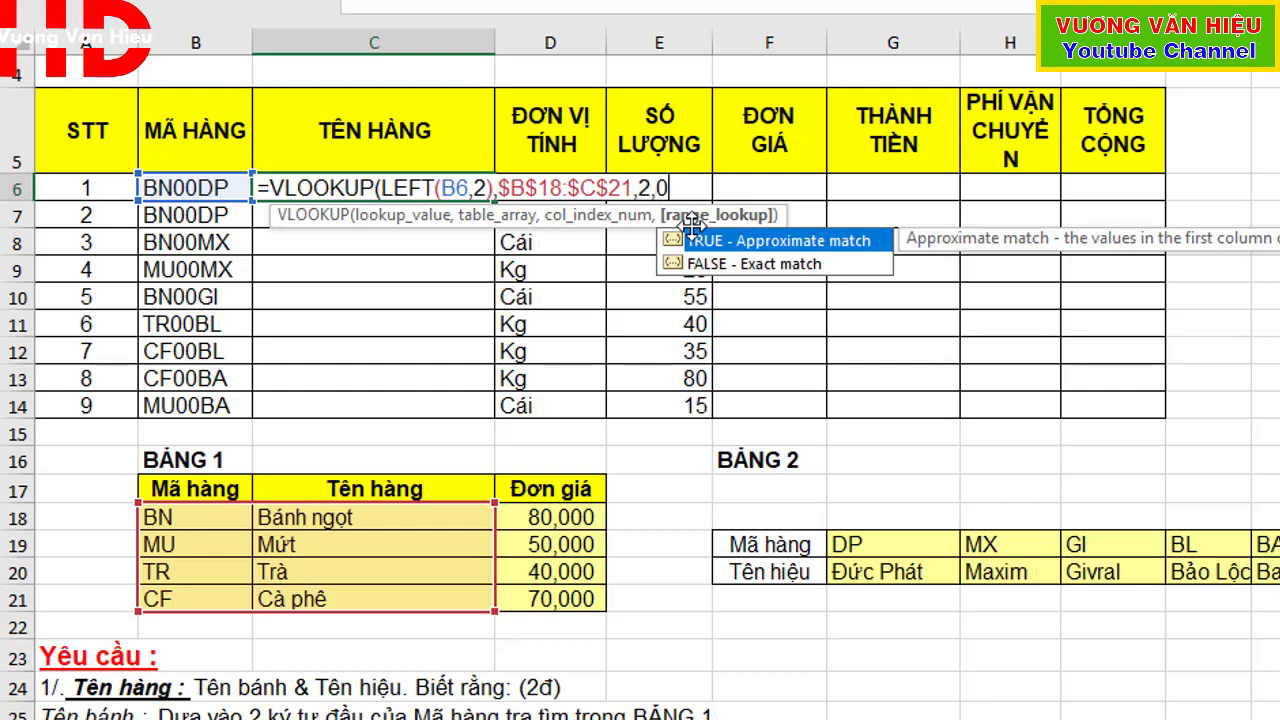
pyautogui.write(')')
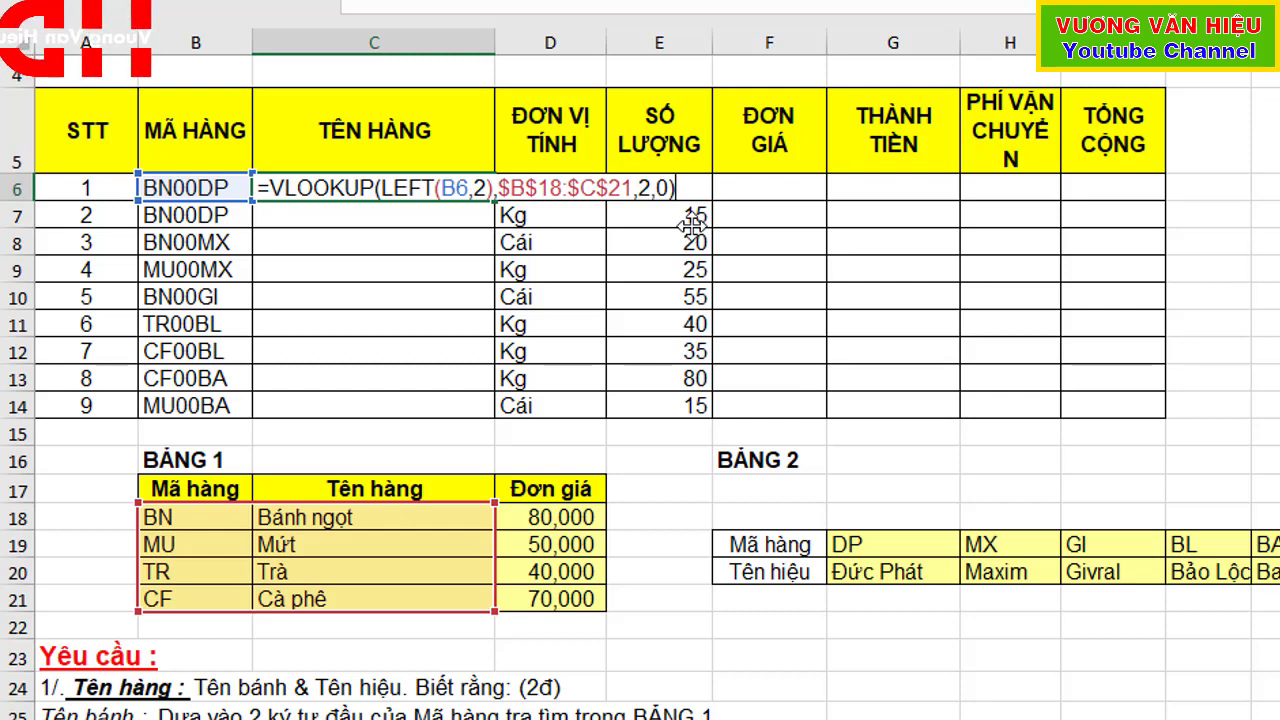
pyautogui.write('&')
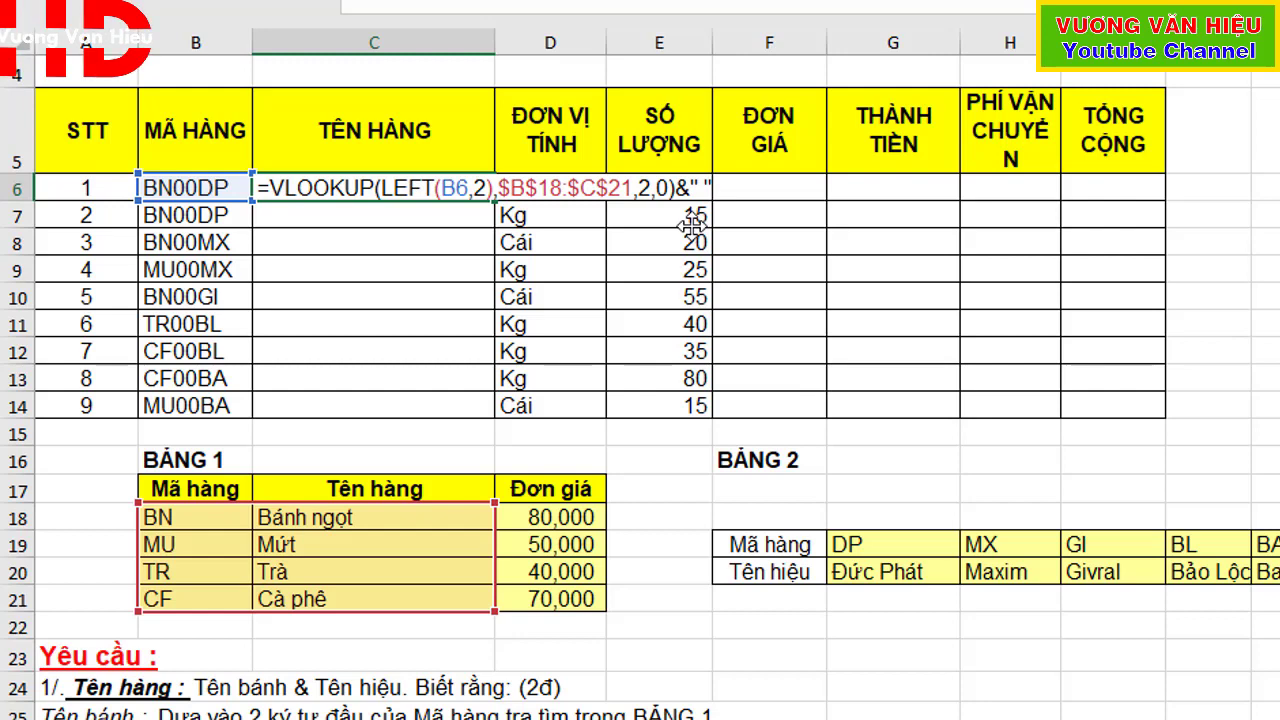
# - Append &HLOOKUP(RIGHT(B6,2),$G$19:$K$20,2,0) to C6 and enter it, showing 'Bánh ngọt Đức Phát'
pyautogui.write('&')
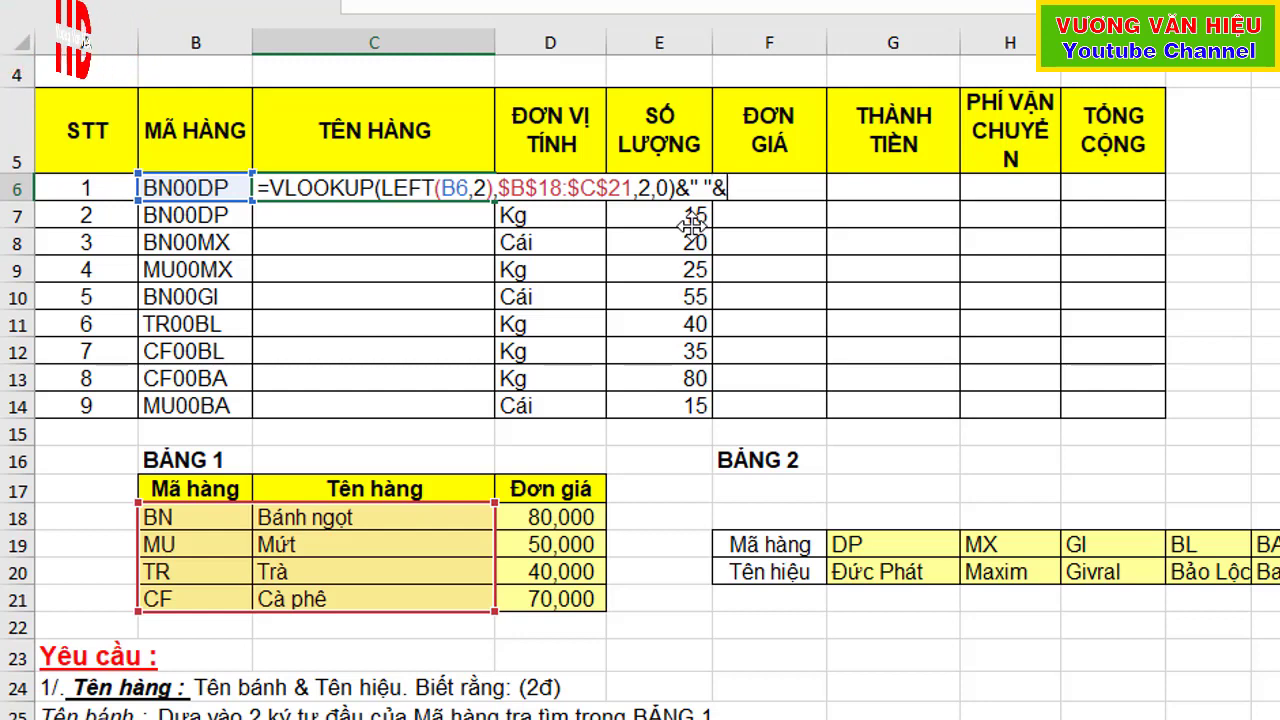
pyautogui.write('H')
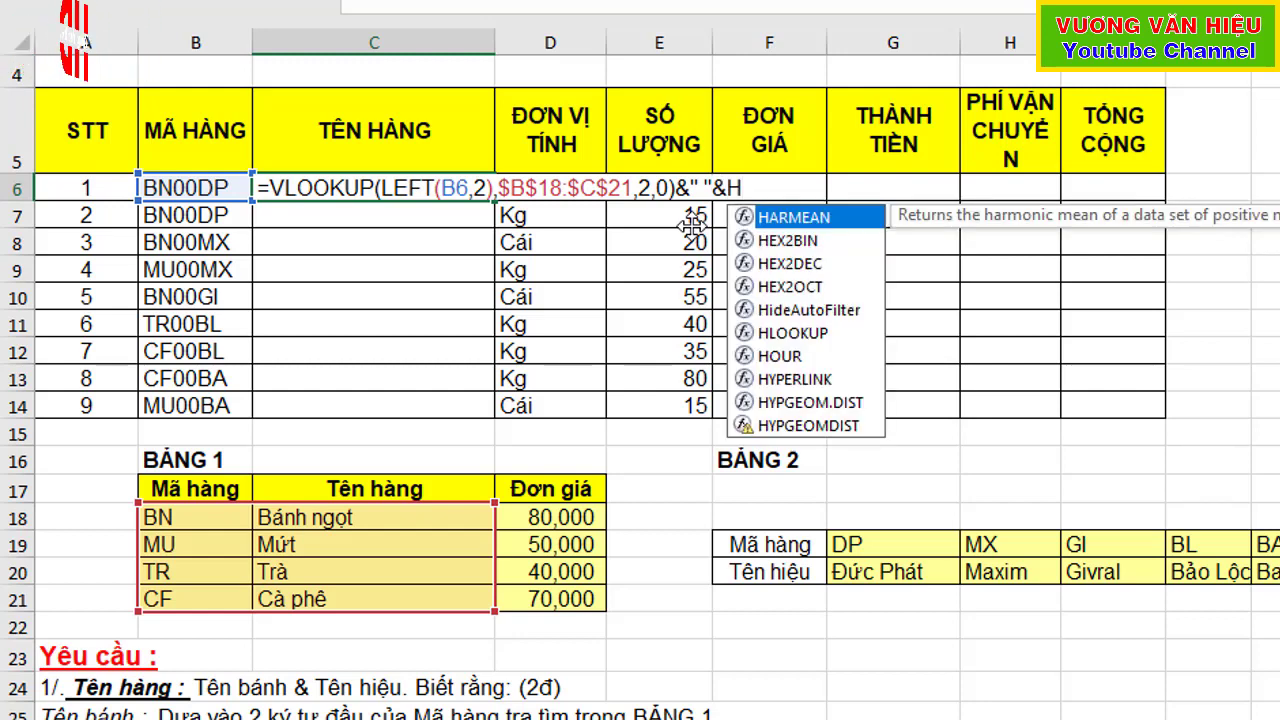
pyautogui.write('L')
pyautogui.press('Tab')
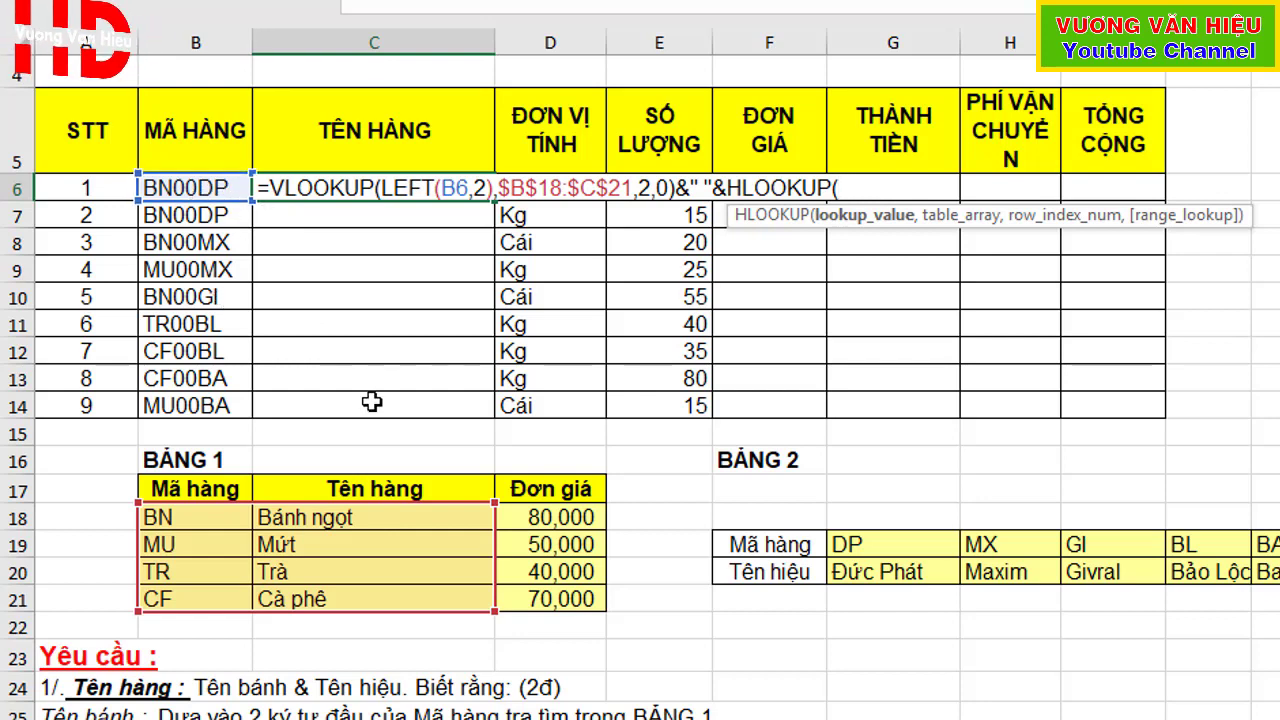
pyautogui.write('RIGHT(')
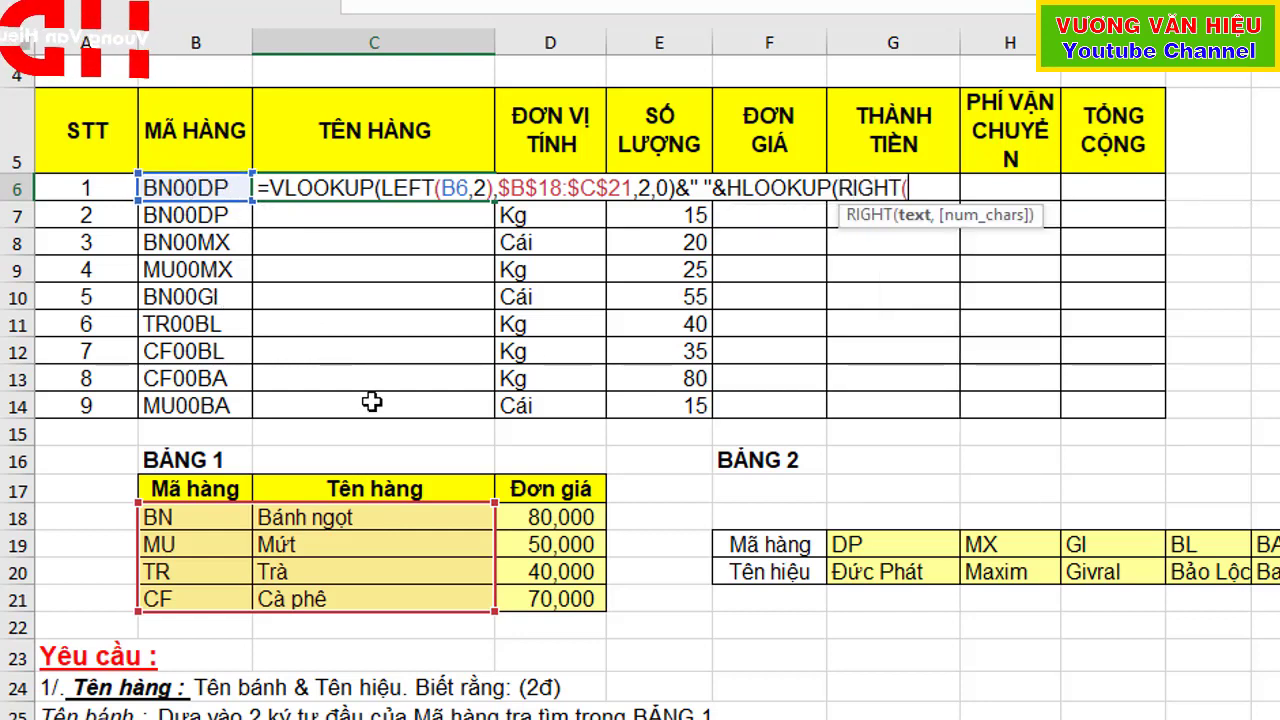
pyautogui.press('Left')
pyautogui.press('Right')
pyautogui.write('M')
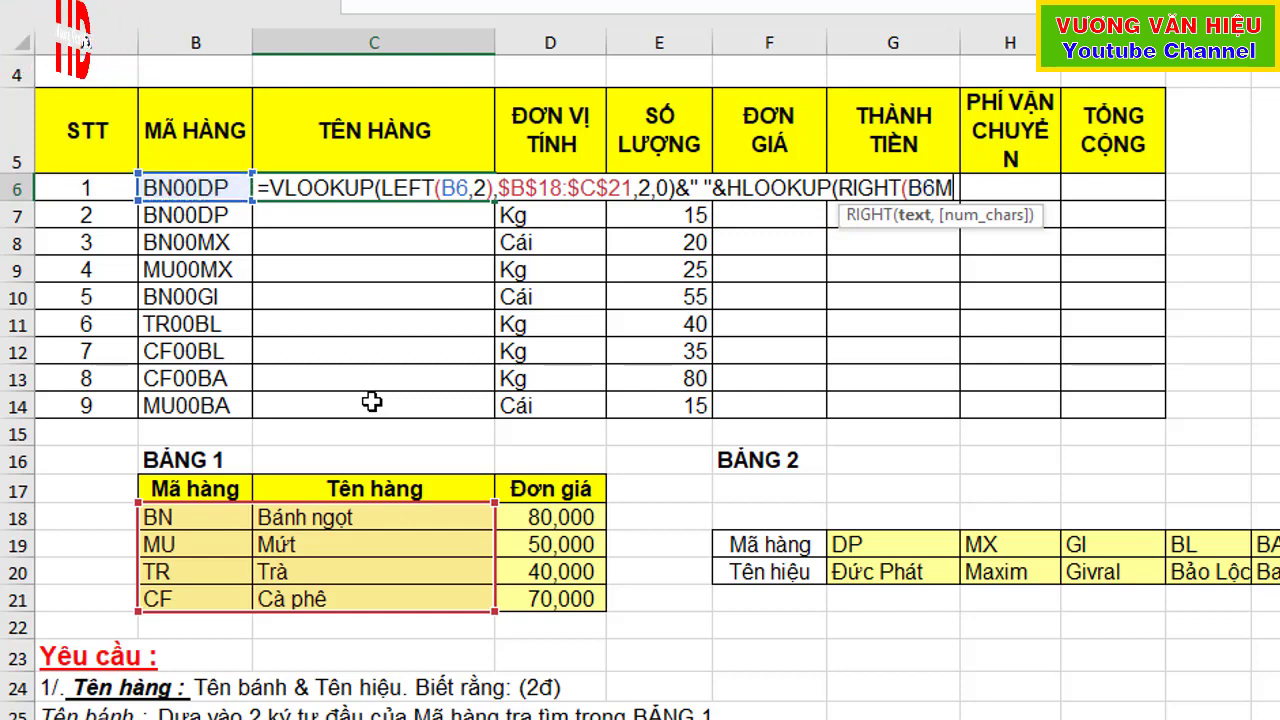
pyautogui.press('BackSpace')
pyautogui.write(',')
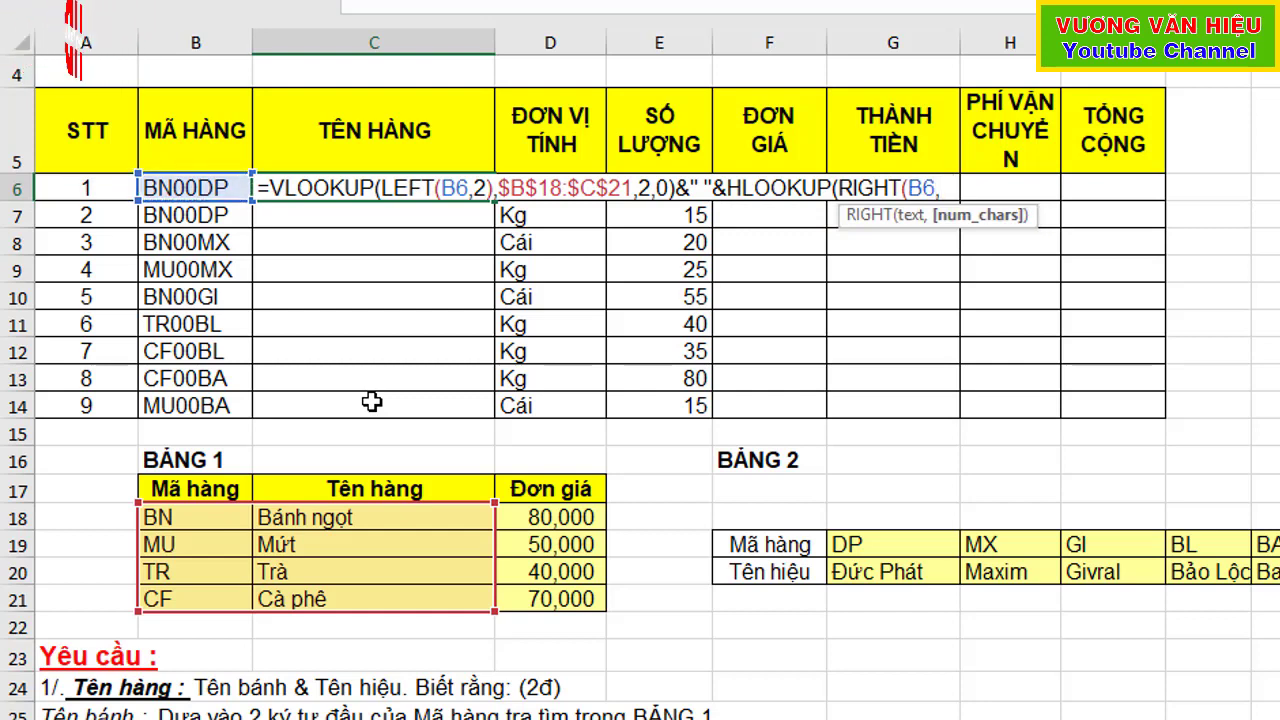
pyautogui.write('2),')
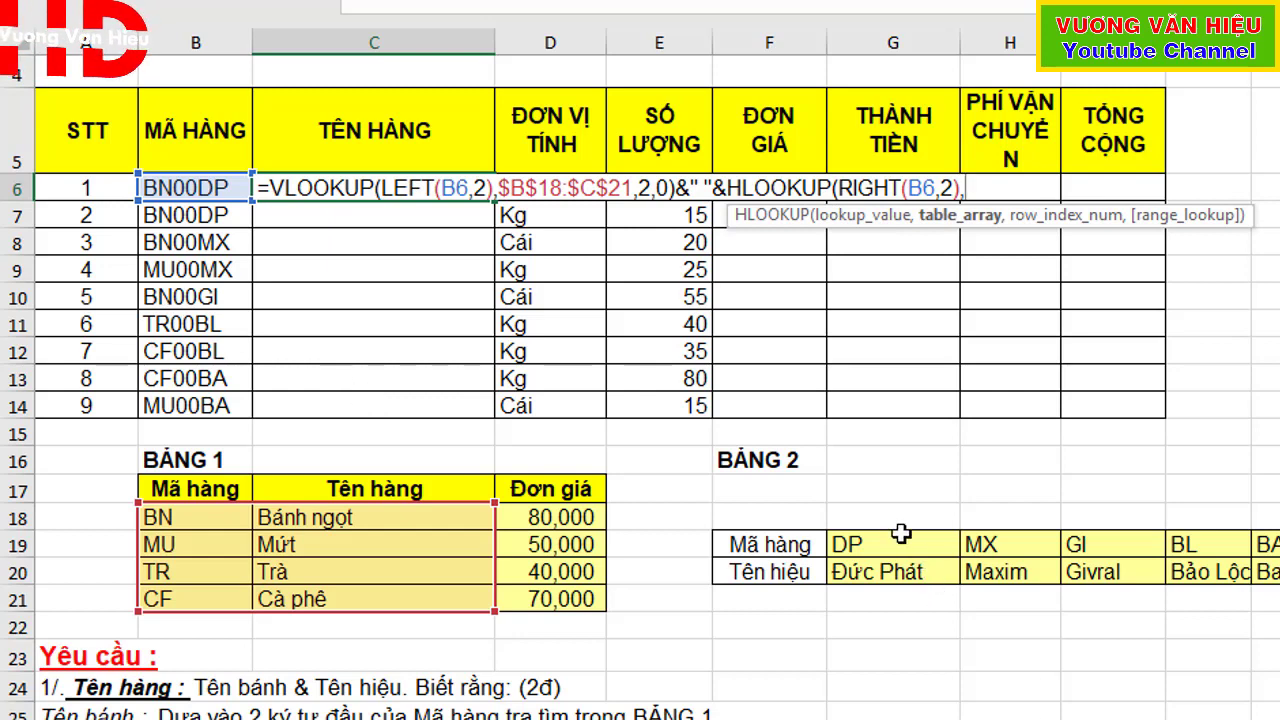
pyautogui.moveTo(901, 536); pyautogui.dragTo(989, 597)
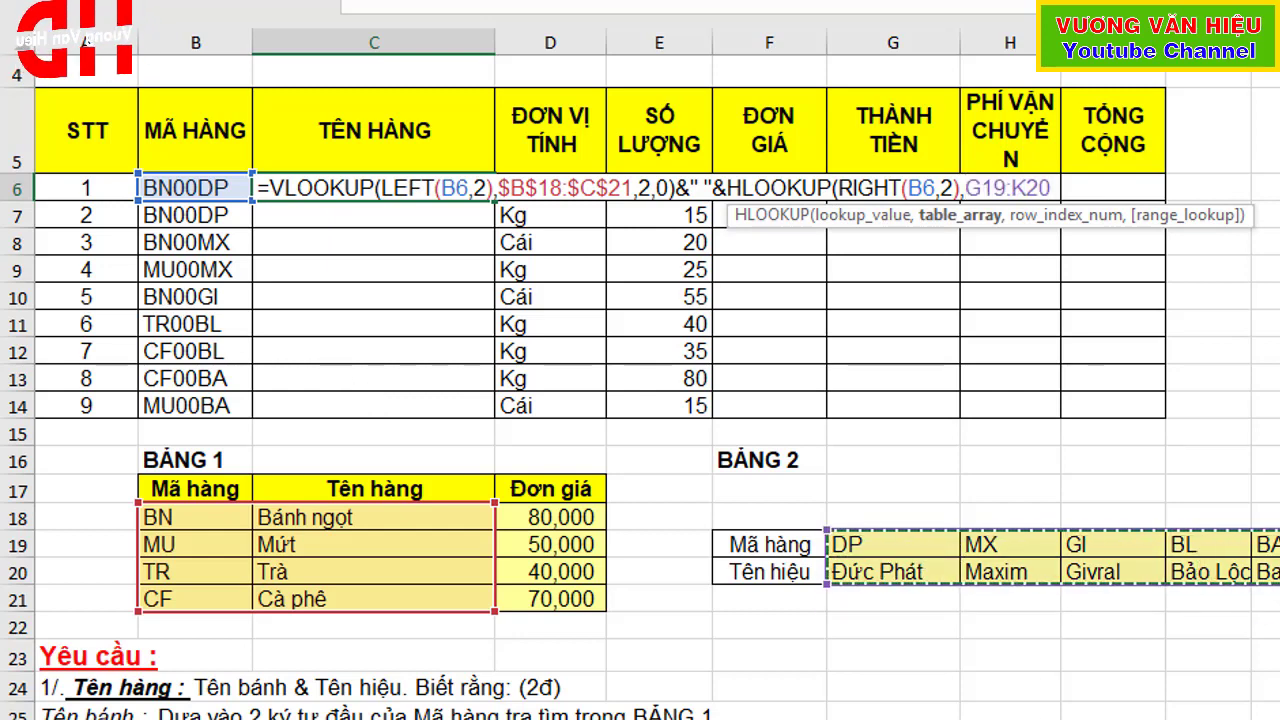
pyautogui.press('F4')
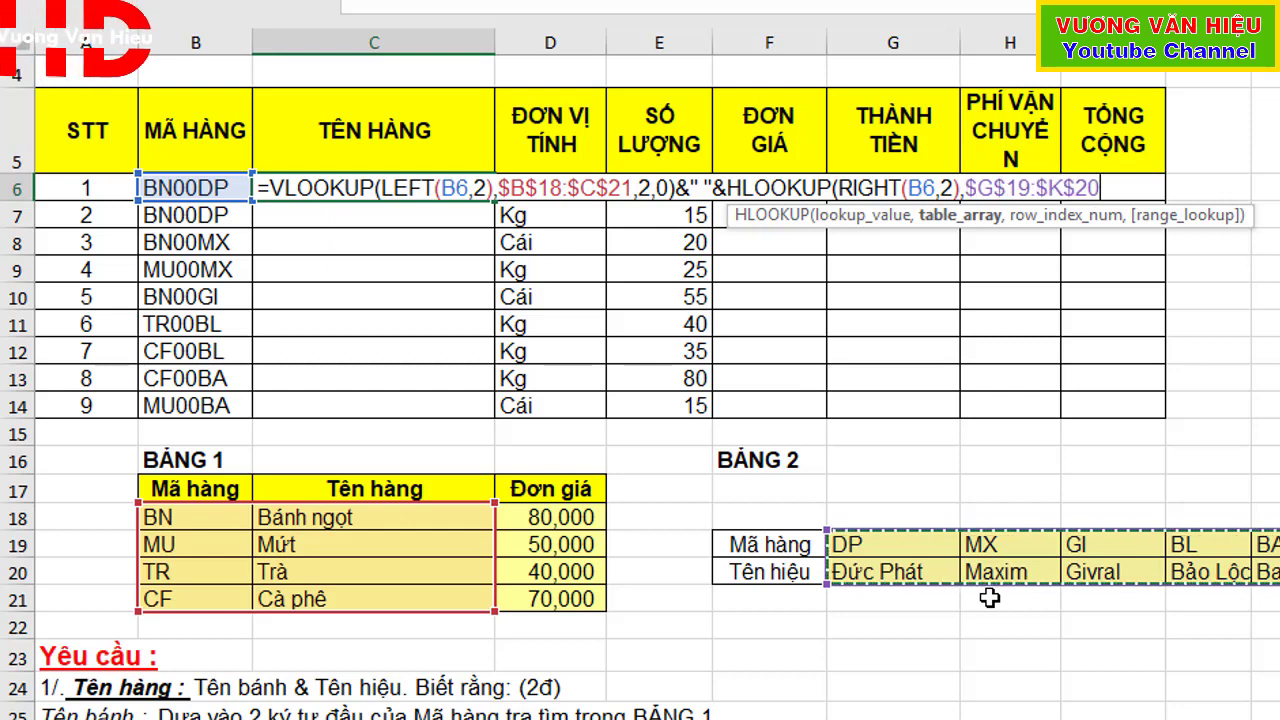
pyautogui.write(',')
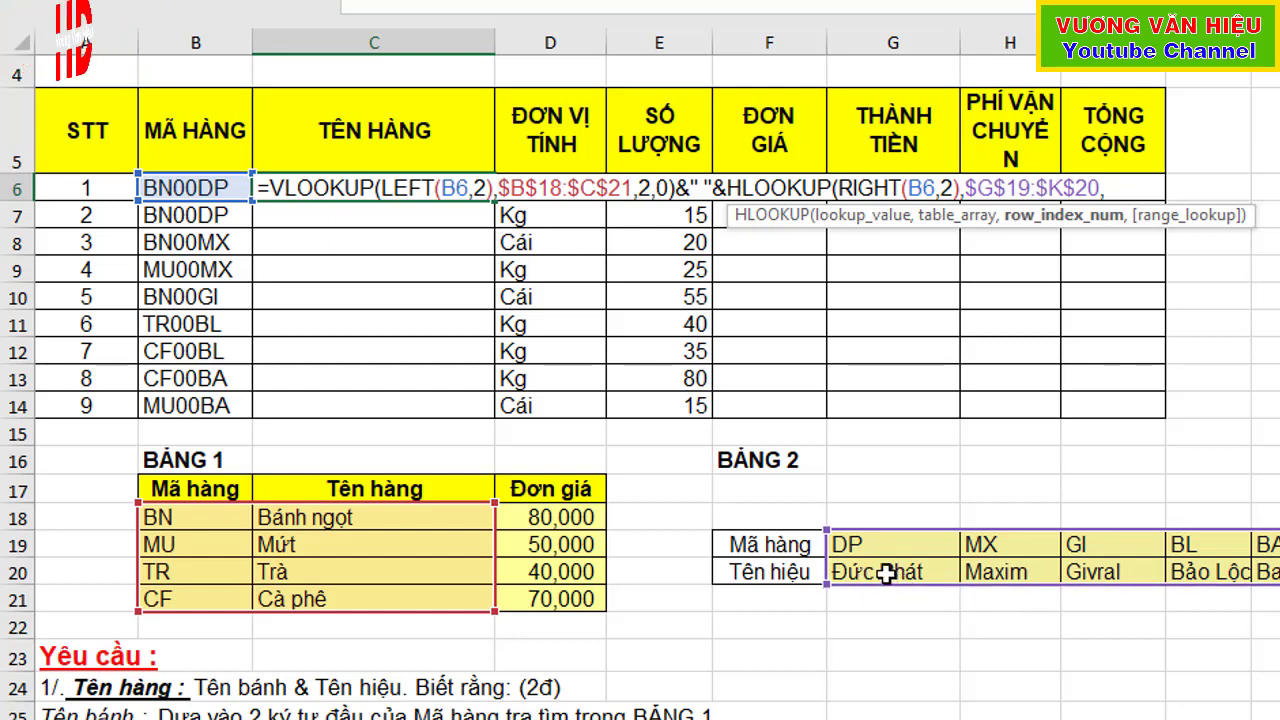
pyautogui.write('2,')
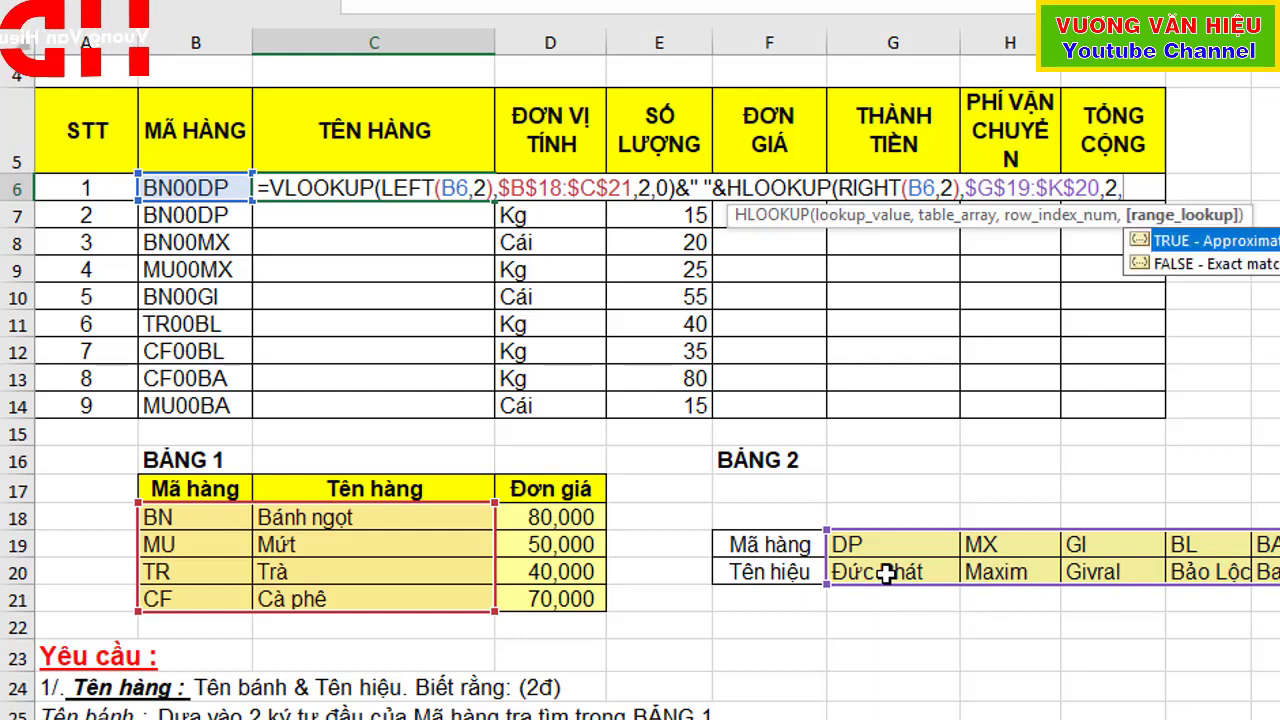
pyautogui.write('0')
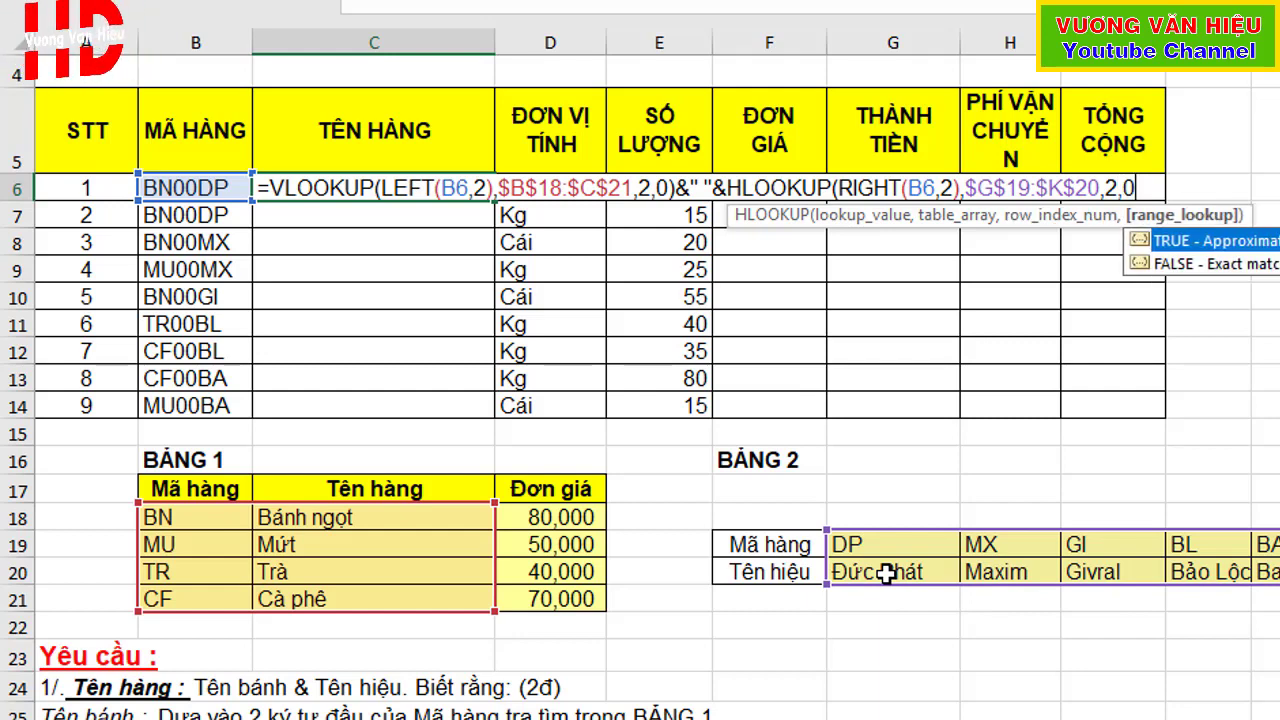
pyautogui.write(')')
pyautogui.press('Return')
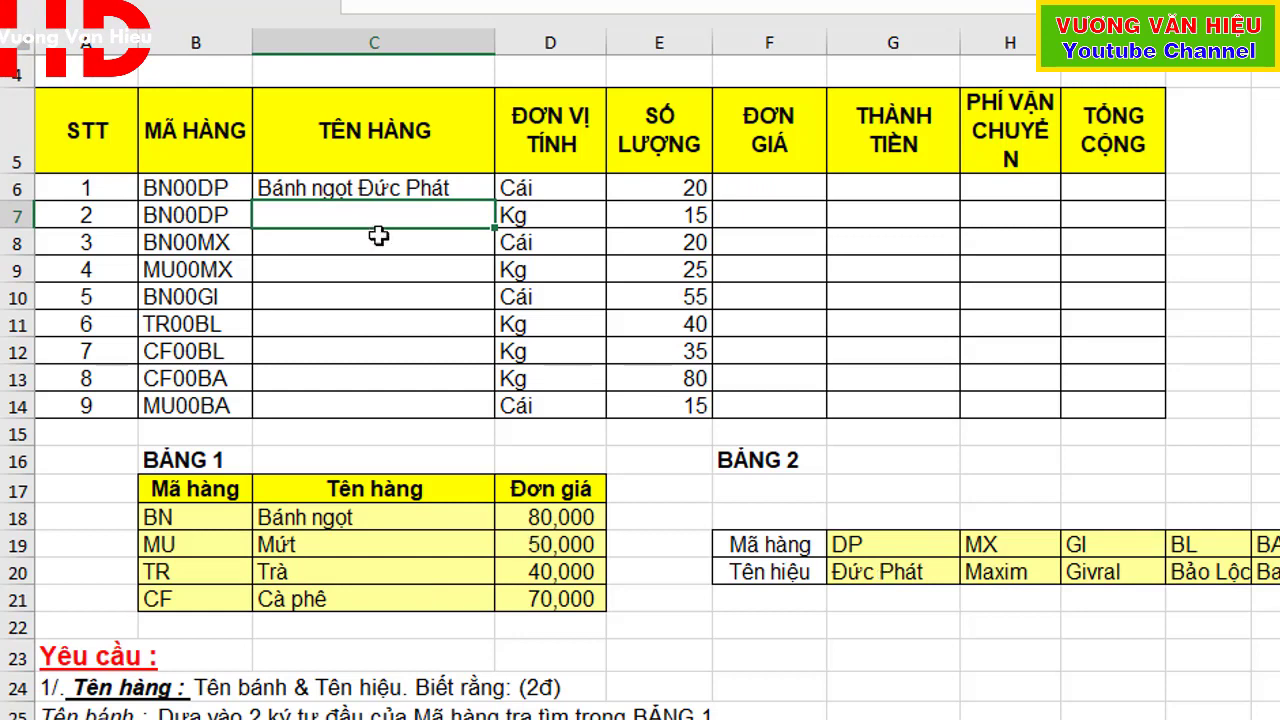
# - Fill the C6 product name formula down to C14, then highlight BẢNG 1 range B18:D21
pyautogui.click(407, 192)
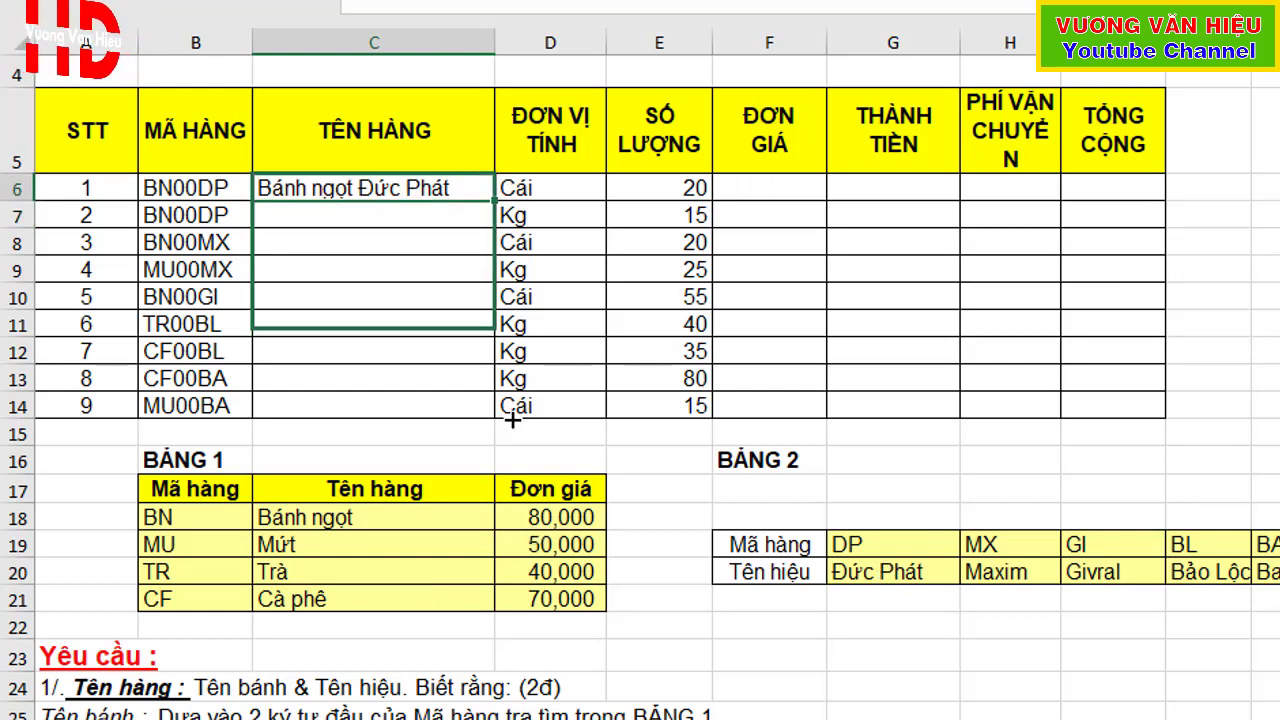
pyautogui.moveTo(497, 202); pyautogui.dragTo(505, 418)
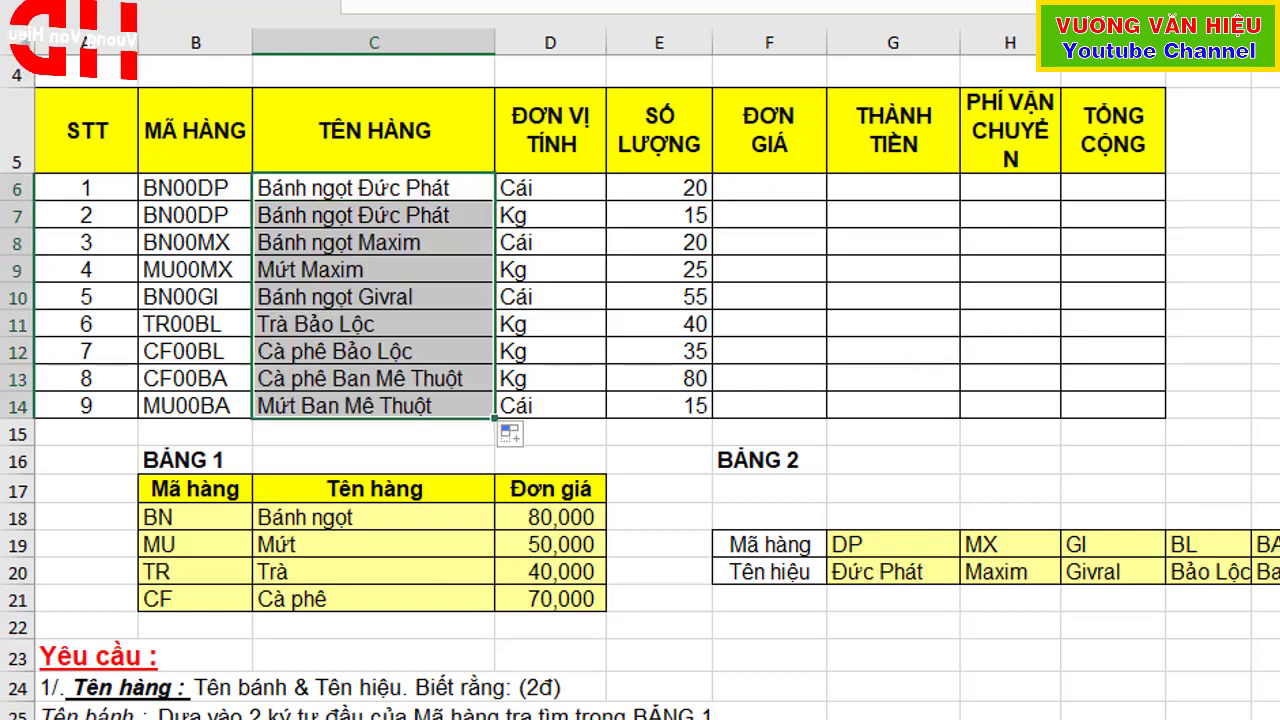
pyautogui.click(1100, 297)
pyautogui.scroll(-1, 447, 614)
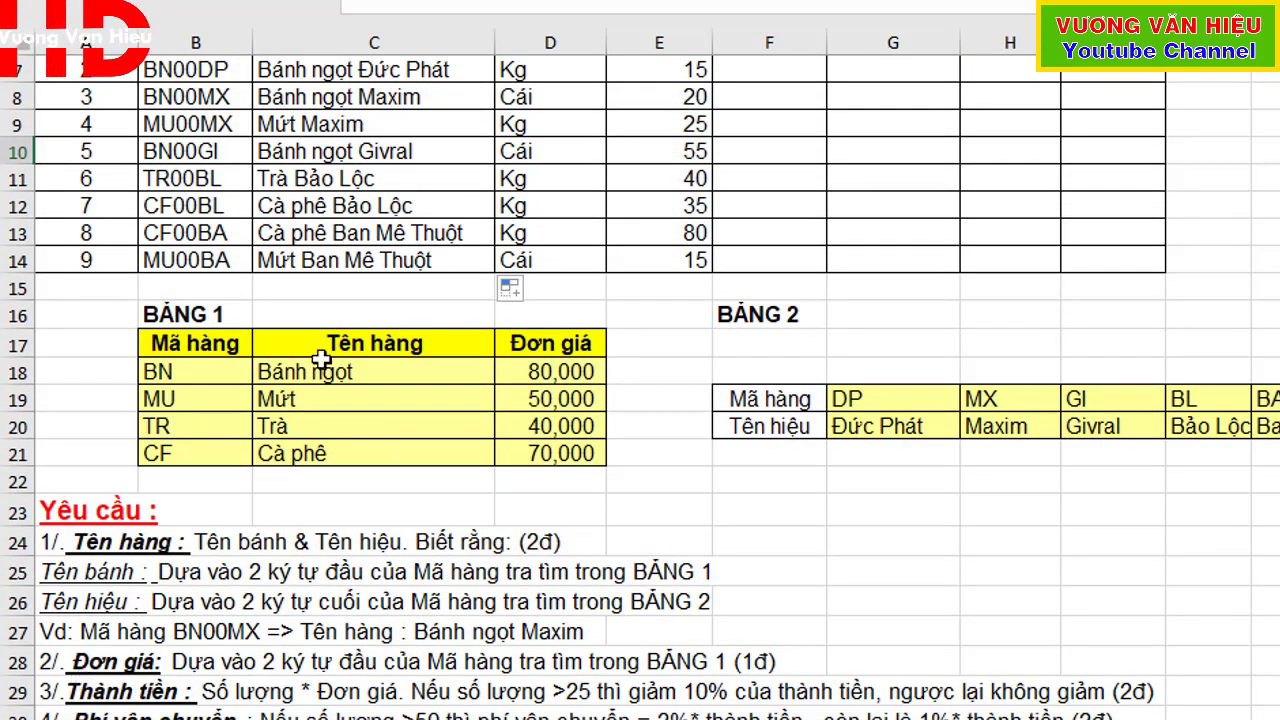
pyautogui.moveTo(218, 368); pyautogui.dragTo(558, 458)
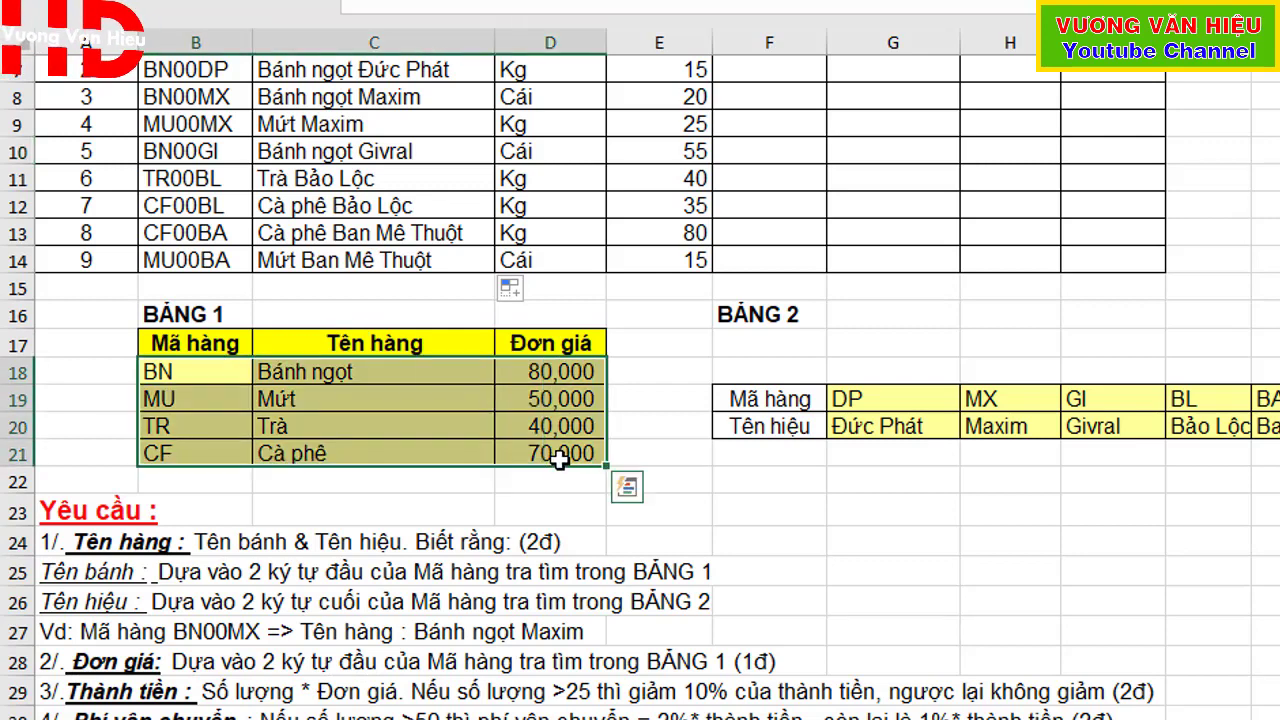
pyautogui.scroll(2, 563, 457)
pyautogui.click(733, 284)
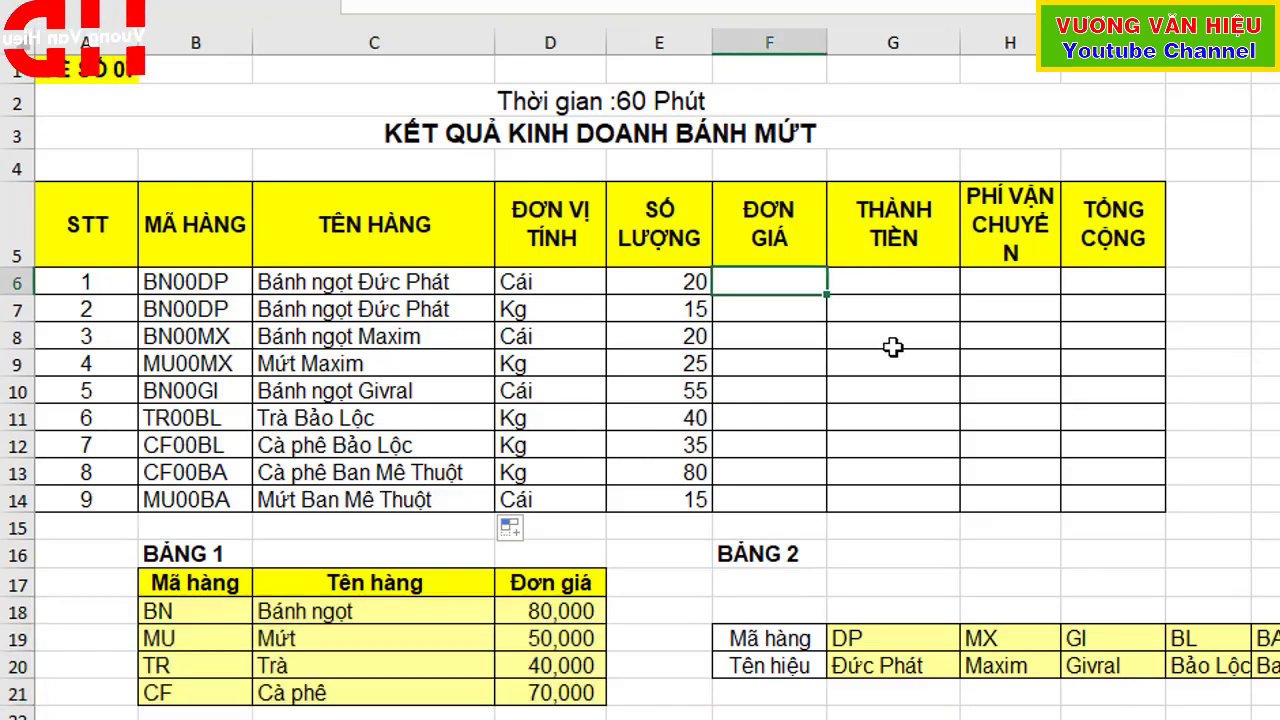
# - In F6 begin the unit price formula =VLOOKUP(LEFT(B6,2),
pyautogui.write('=VL')
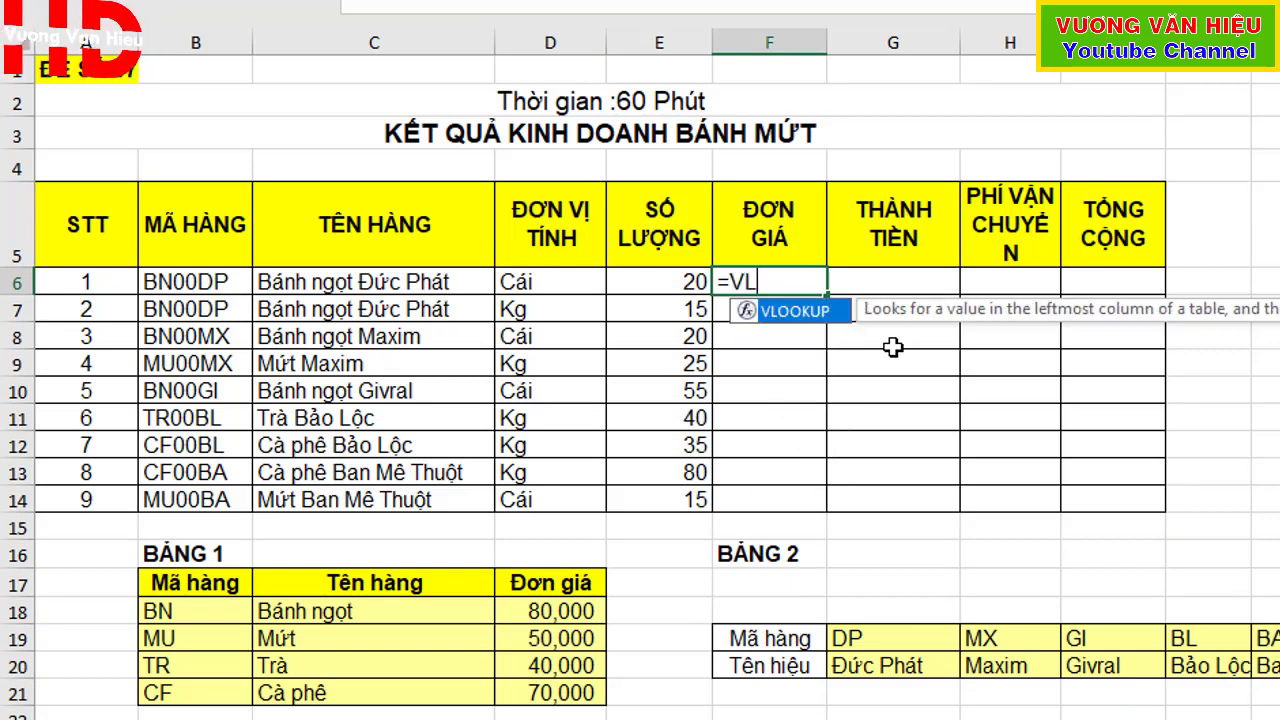
pyautogui.press('Tab')
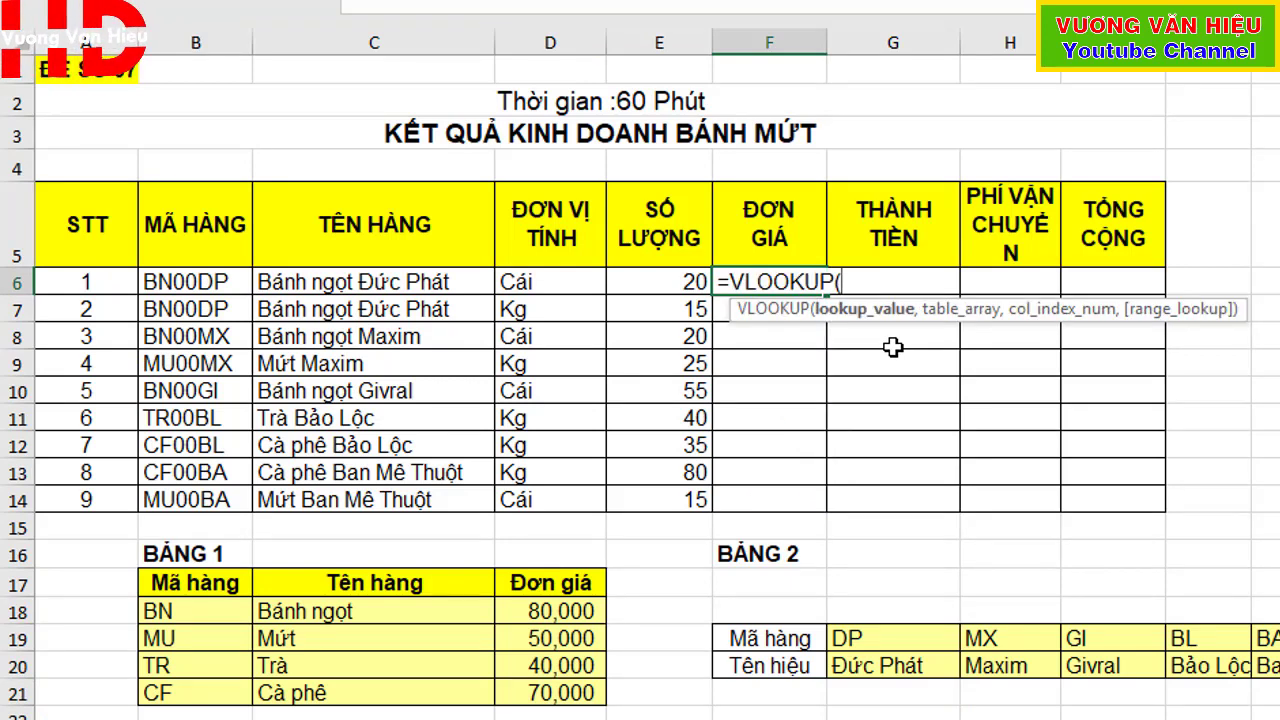
pyautogui.write('LE')
pyautogui.press('Tab')
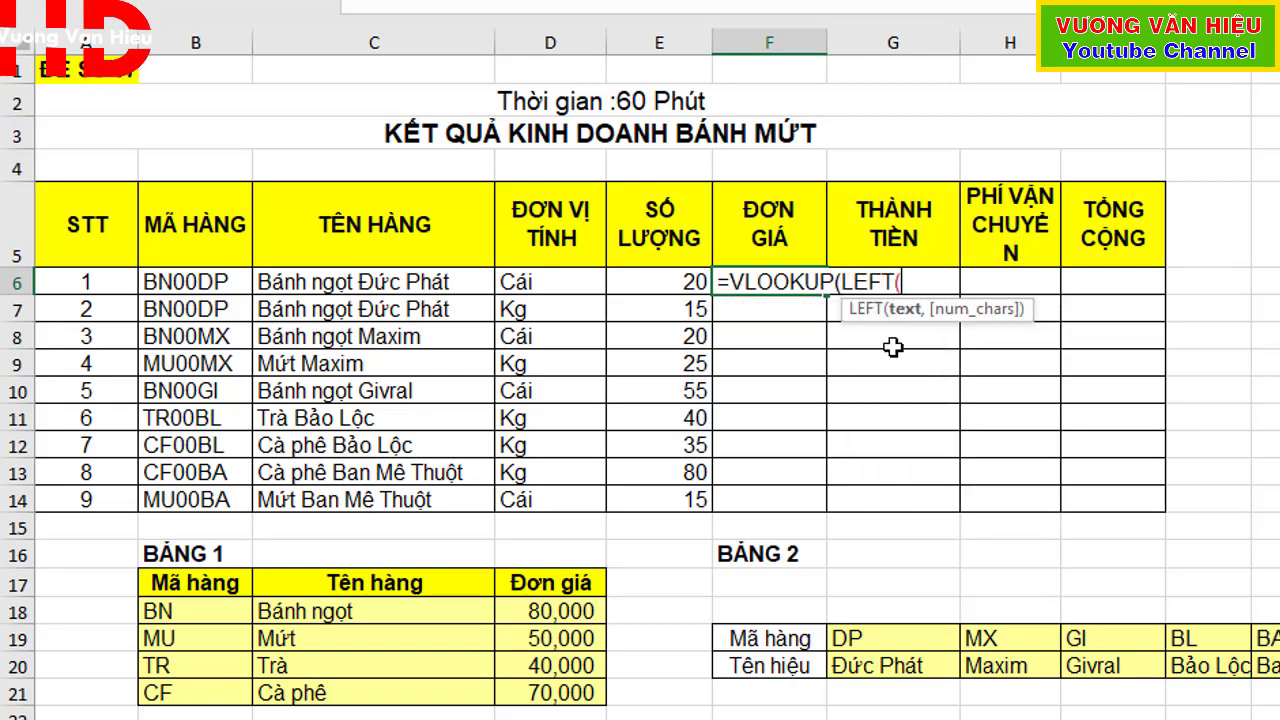
pyautogui.press('Left')
pyautogui.press('Left')
pyautogui.press('Left')
pyautogui.press('Left')
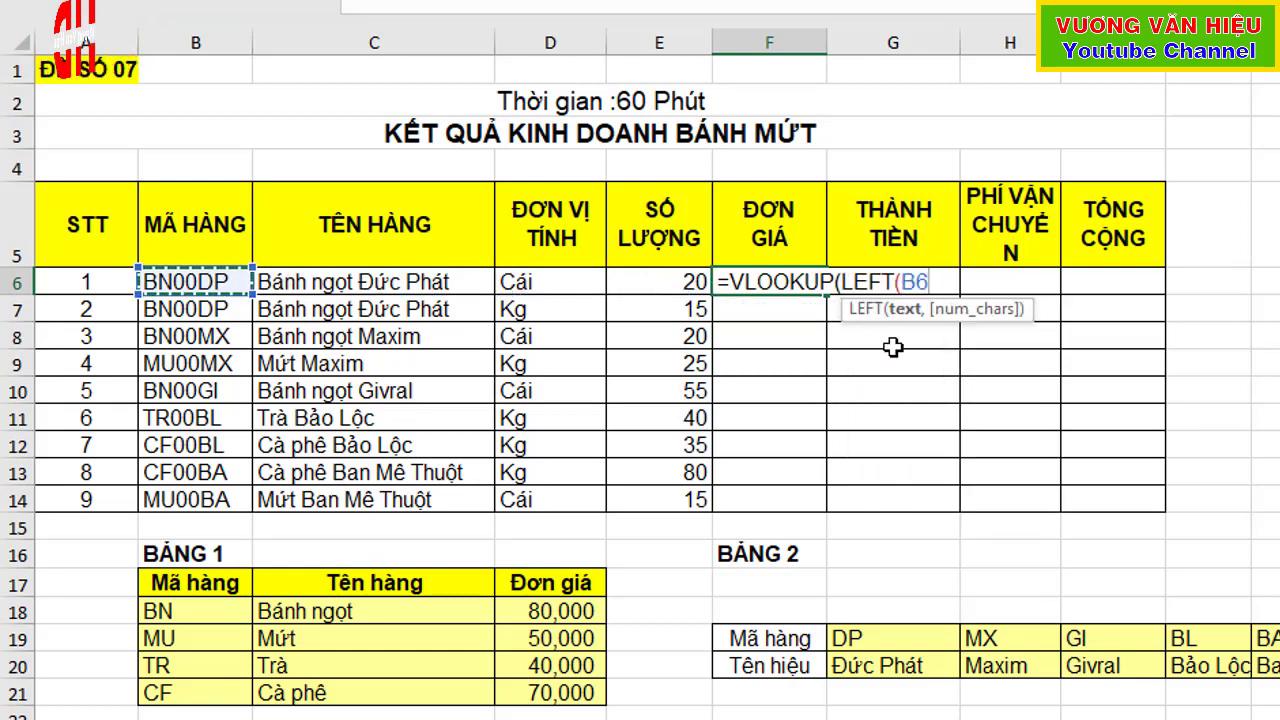
pyautogui.write(',2')
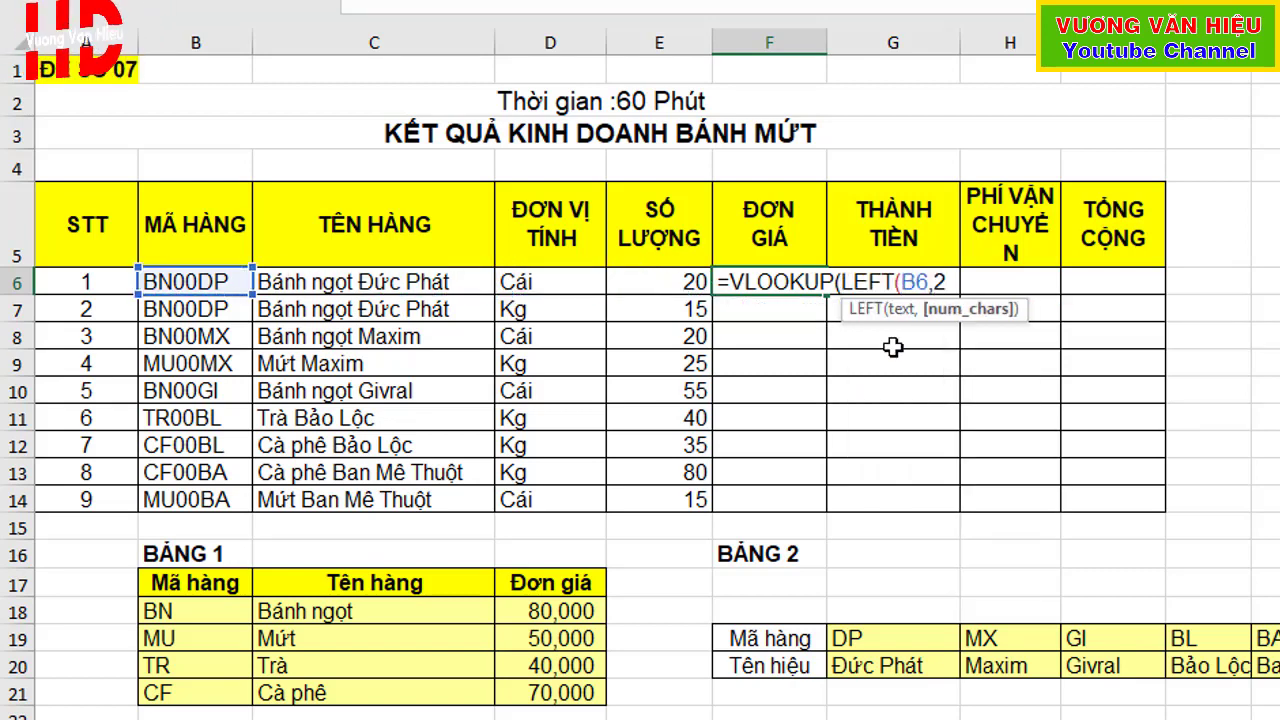
pyautogui.write(')')
pyautogui.press('BackSpace')
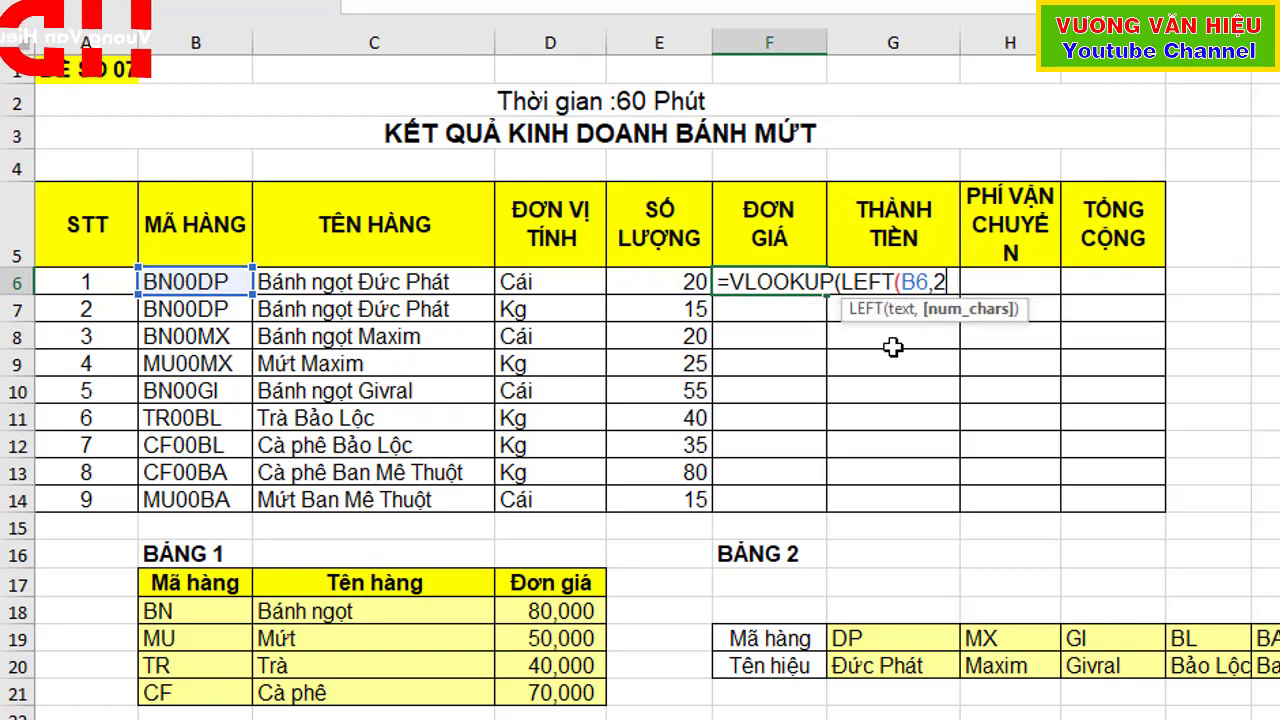
pyautogui.write('),')
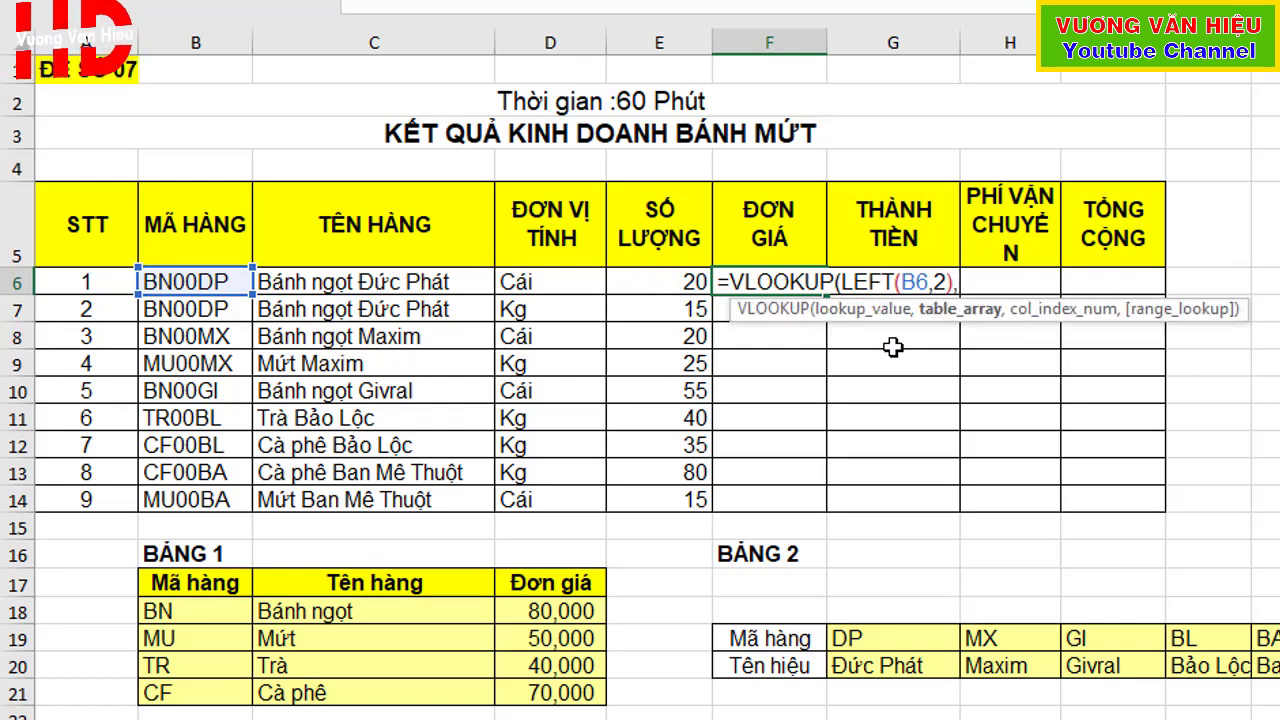
# - Finish with absolute $B$18:$D$21, column 3, exact match, and fill F6 down to F14
pyautogui.moveTo(162, 610); pyautogui.dragTo(576, 705)
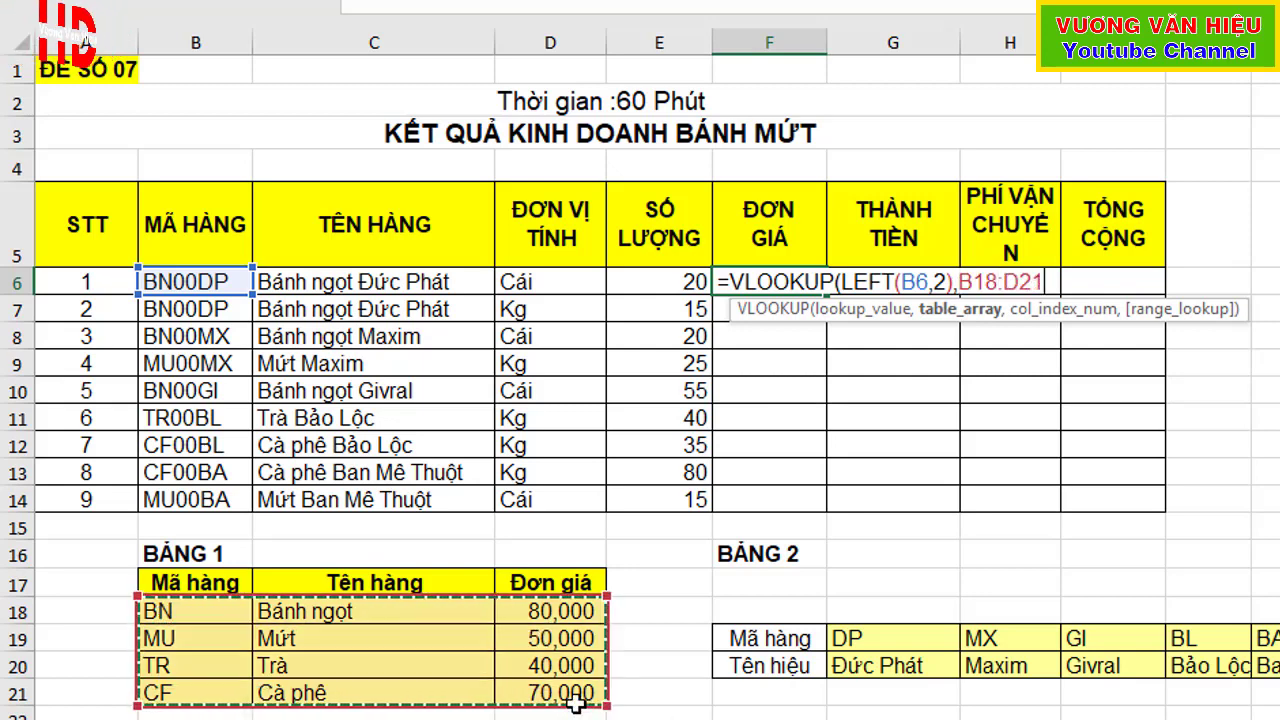
pyautogui.press('F4')
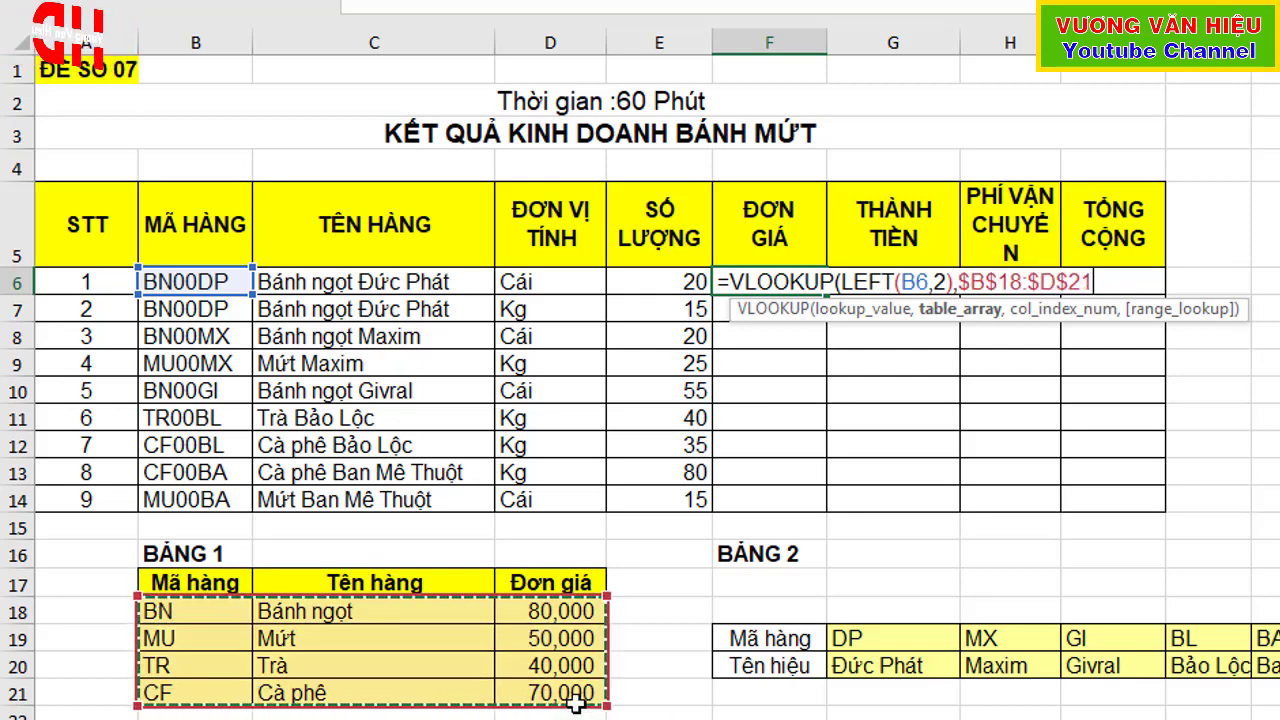
pyautogui.write(',')
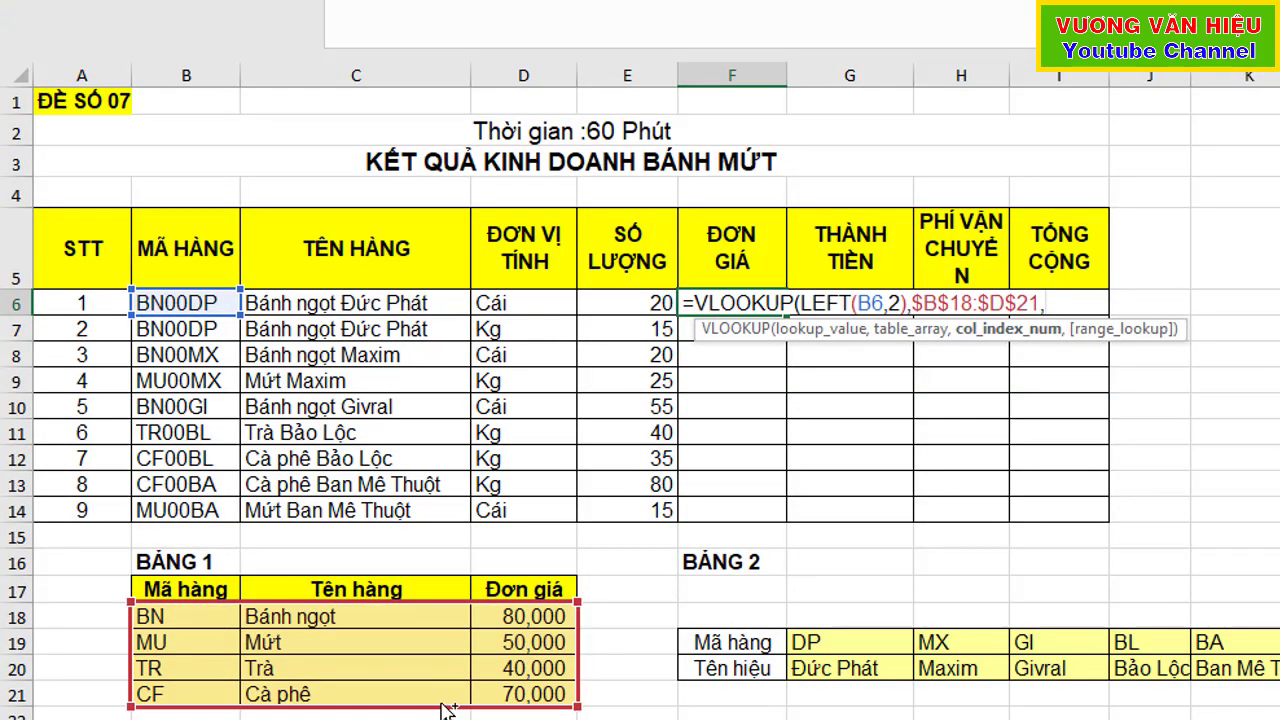
pyautogui.moveTo(180, 612); pyautogui.dragTo(186, 712)
pyautogui.moveTo(348, 616); pyautogui.dragTo(341, 700)
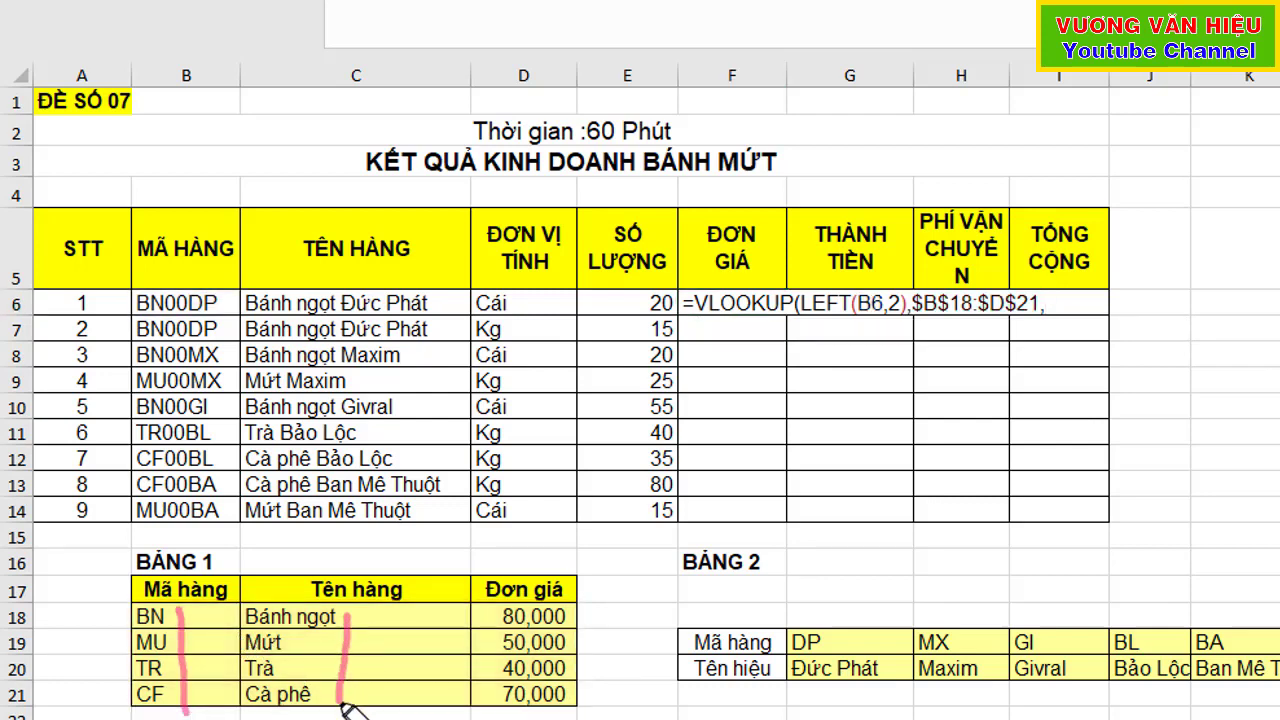
pyautogui.moveTo(521, 605); pyautogui.dragTo(520, 712)
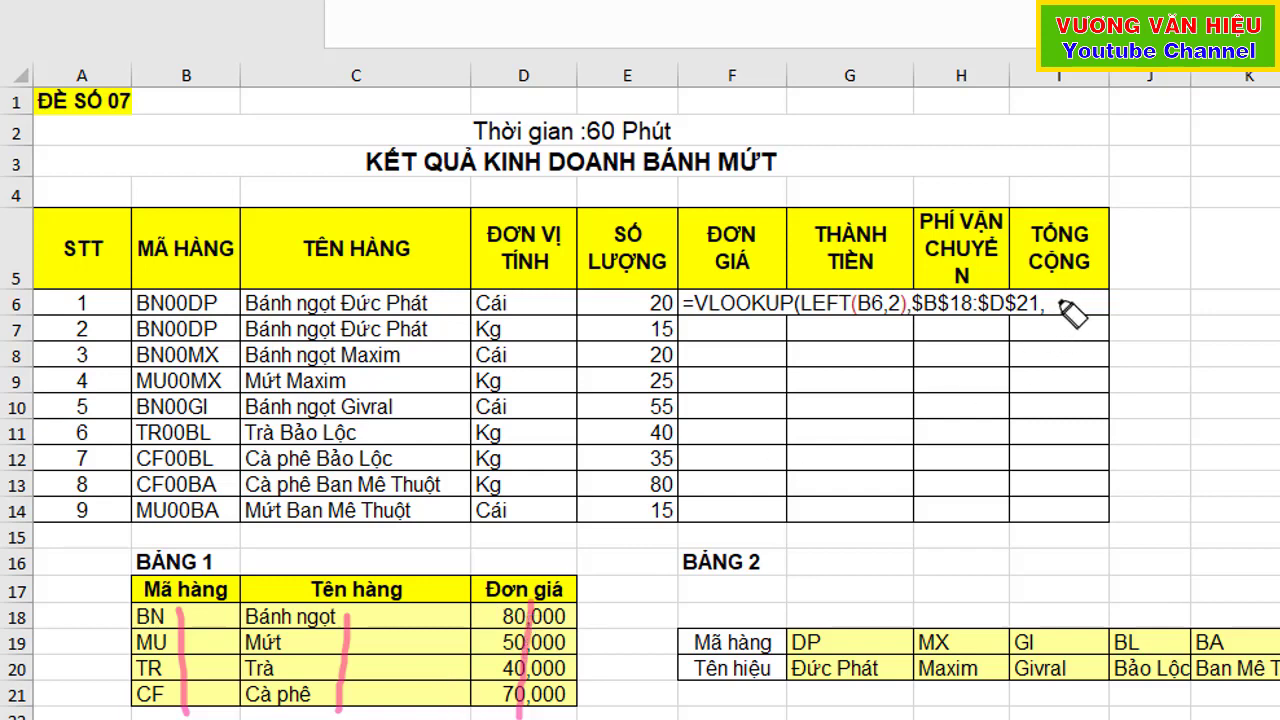
pyautogui.click(1062, 303)
pyautogui.write('3')
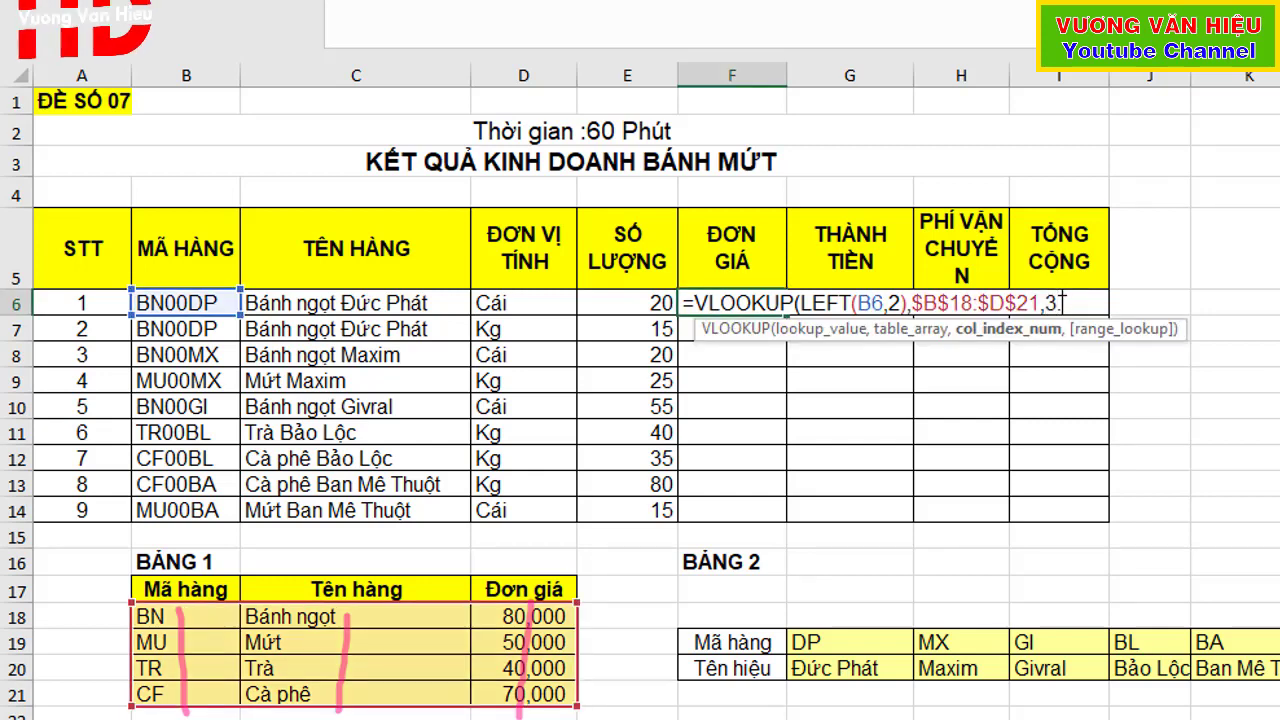
pyautogui.write(',')
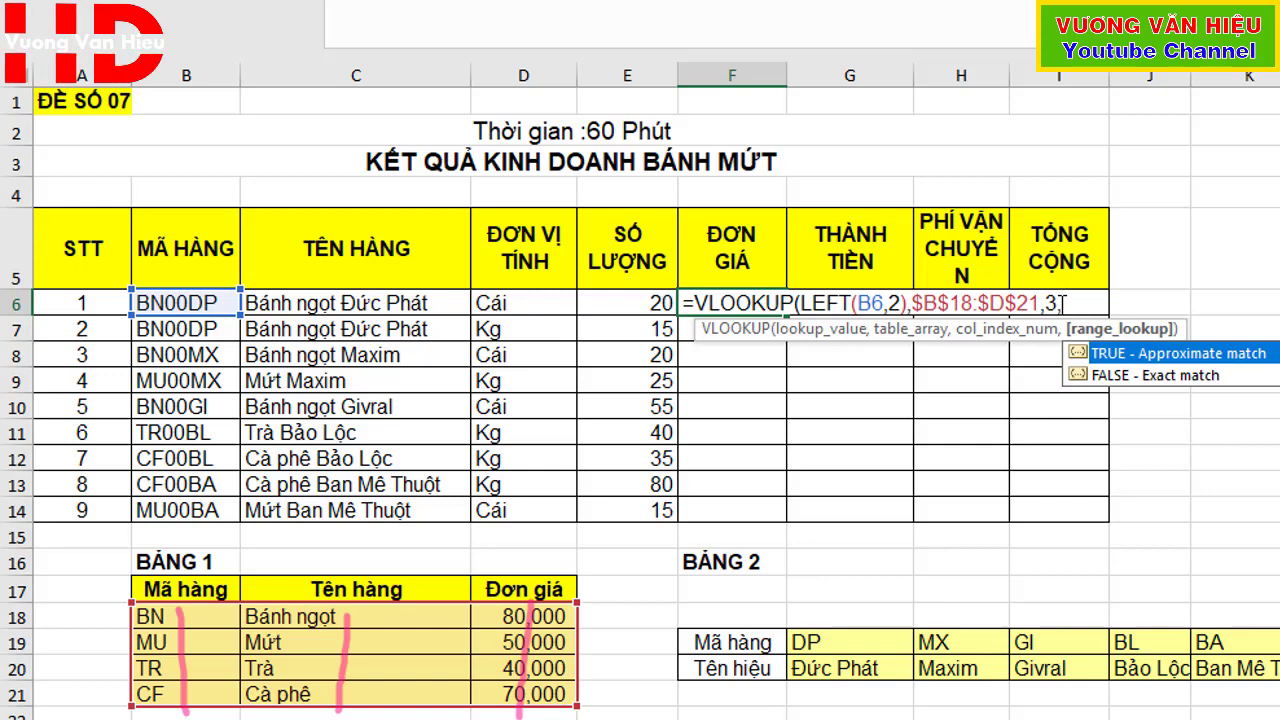
pyautogui.write('0)')
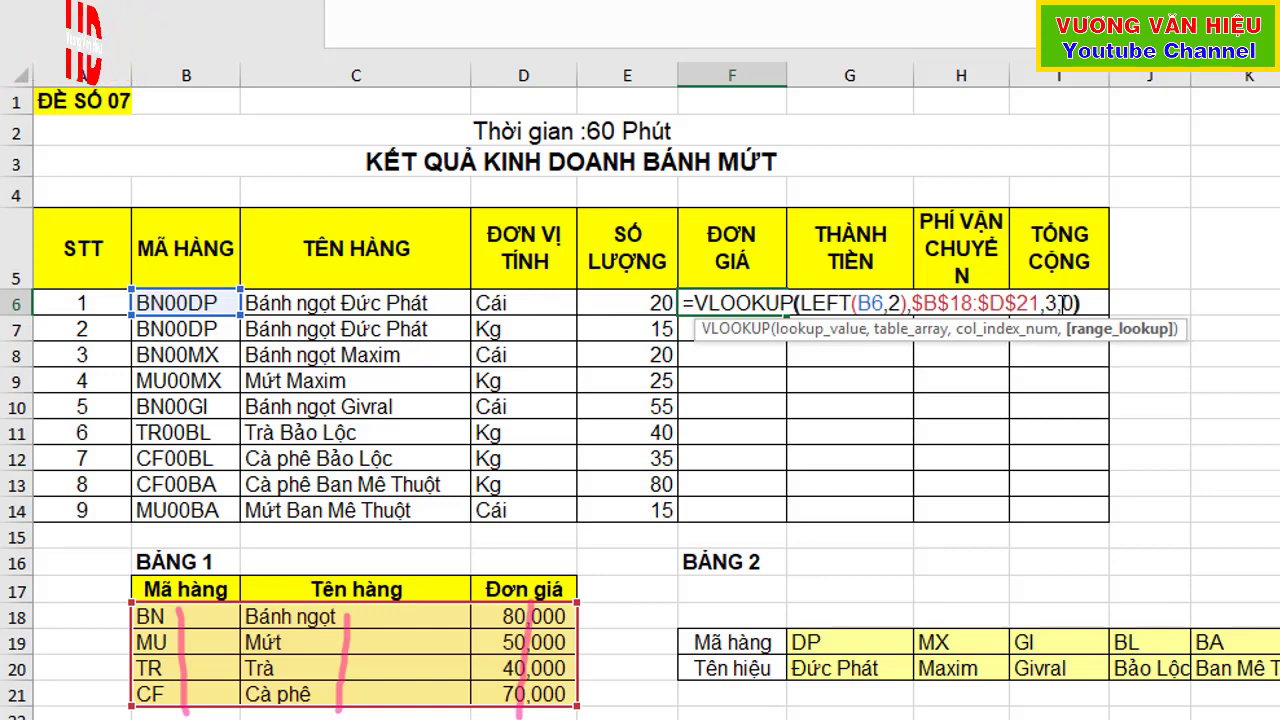
pyautogui.press('Return')
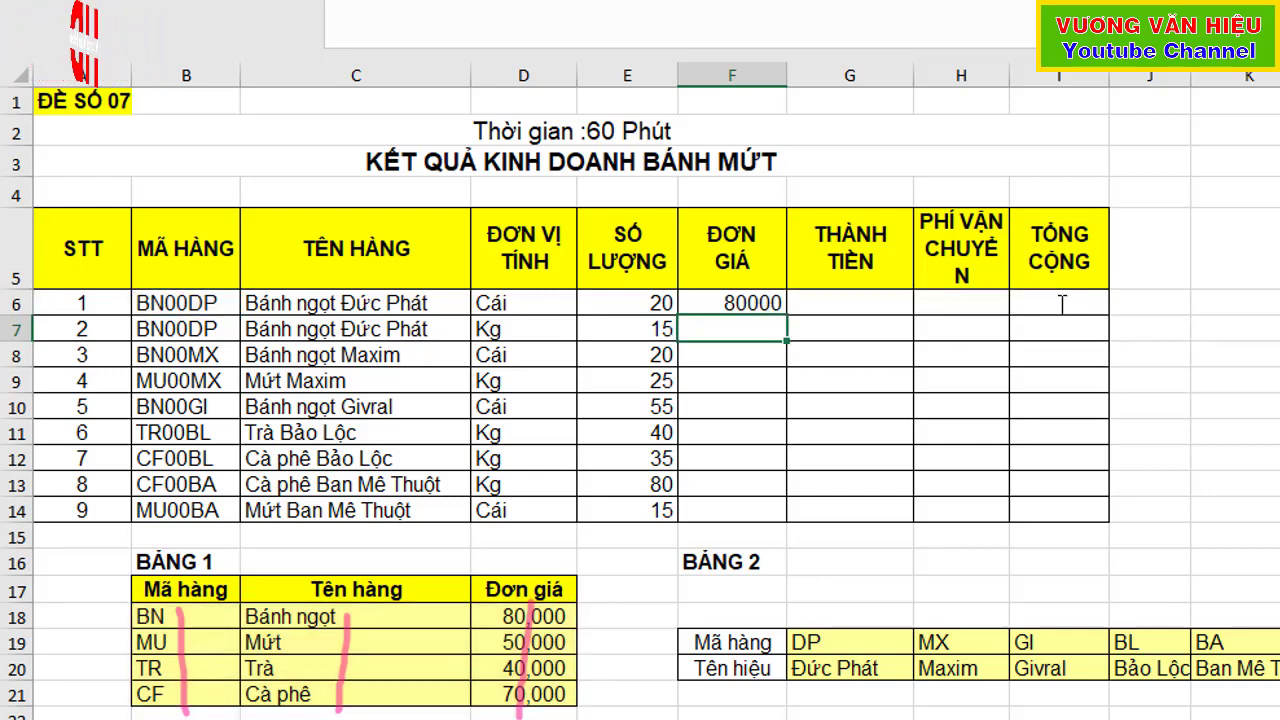
pyautogui.click(775, 302)
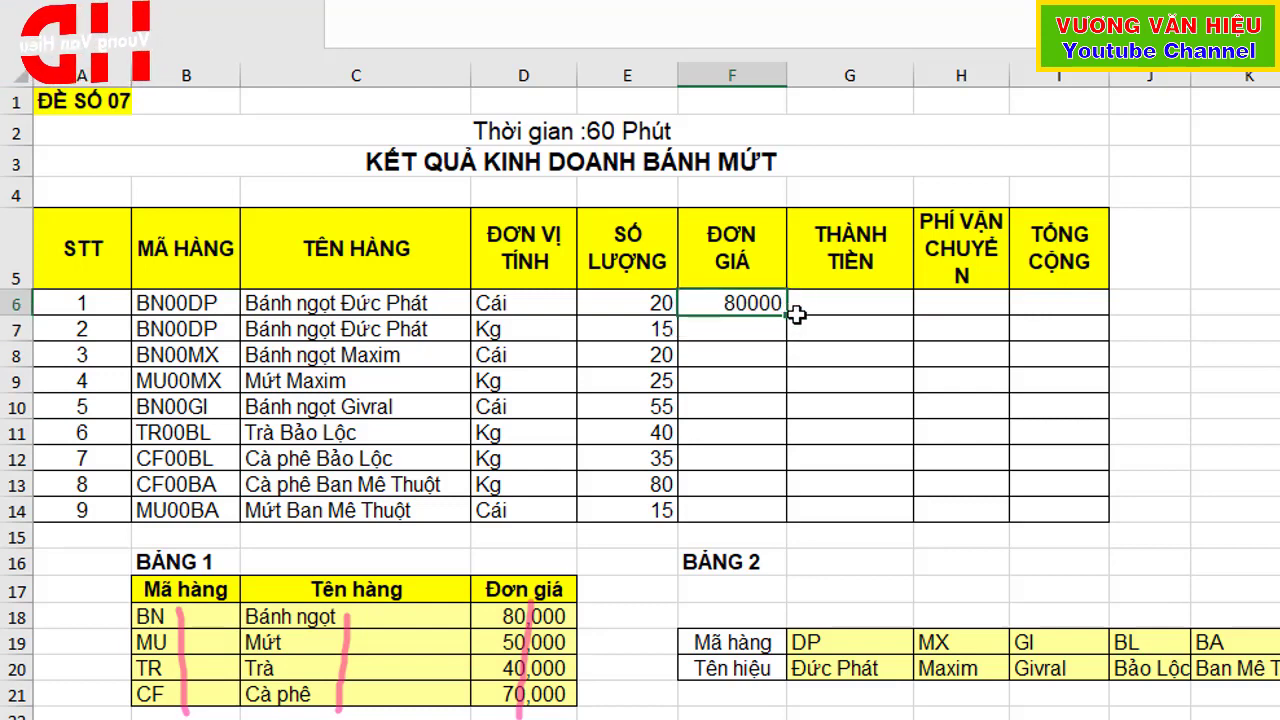
pyautogui.moveTo(786, 316); pyautogui.dragTo(831, 507)
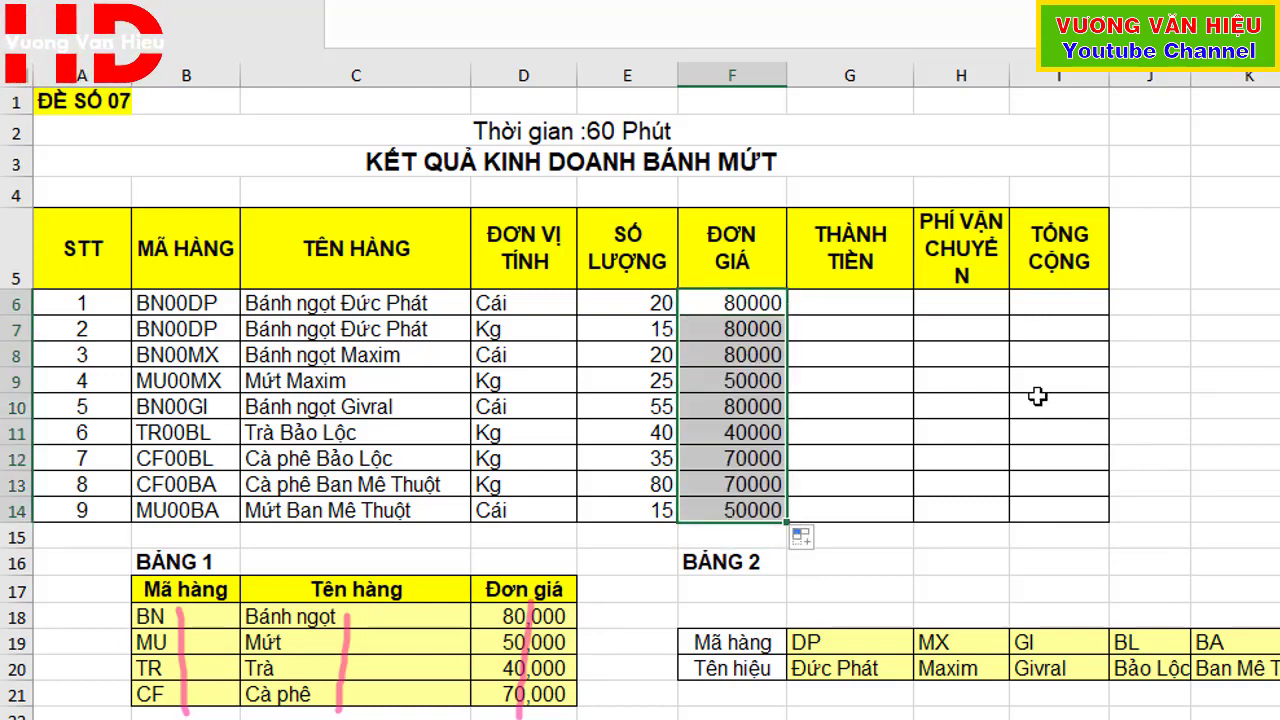
pyautogui.scroll(-4, 899, 451)
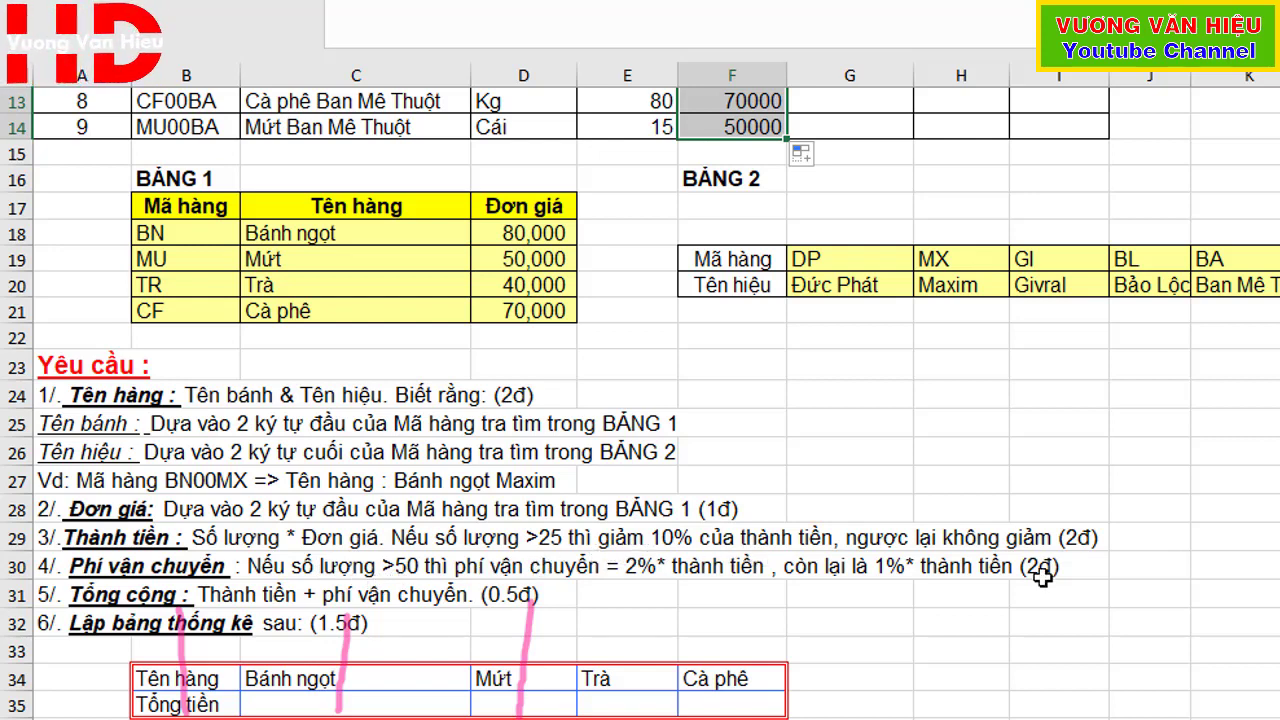
pyautogui.scroll(1, 1043, 576)
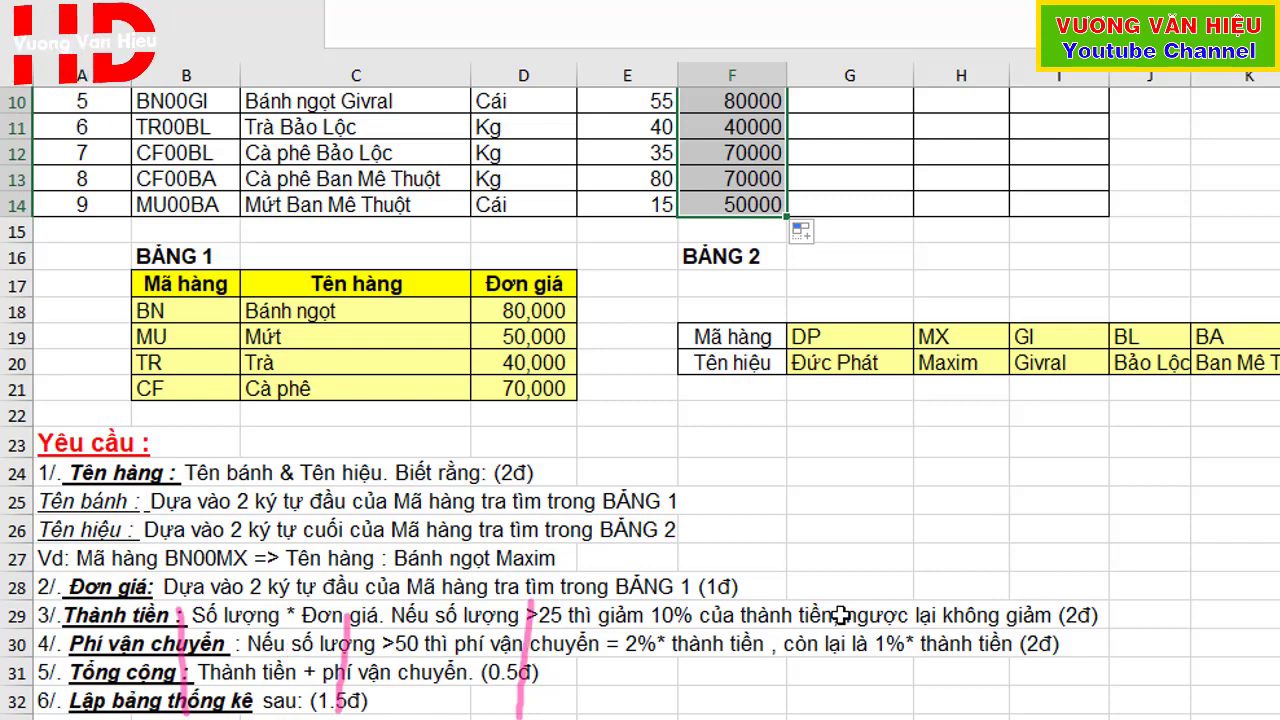
pyautogui.scroll(3, 840, 615)
# - In G6 fix the IFF typo and start =IF( with quantity E6 as the condition
pyautogui.click(854, 302)
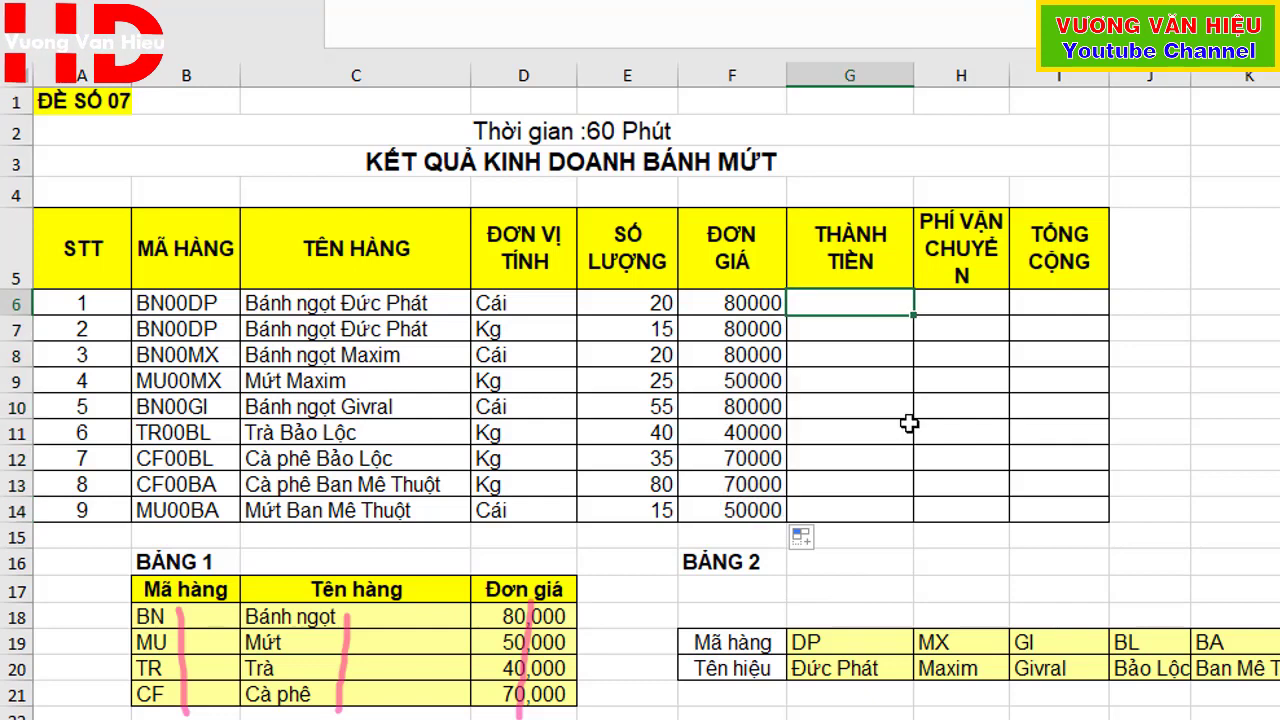
pyautogui.write('=IFF')
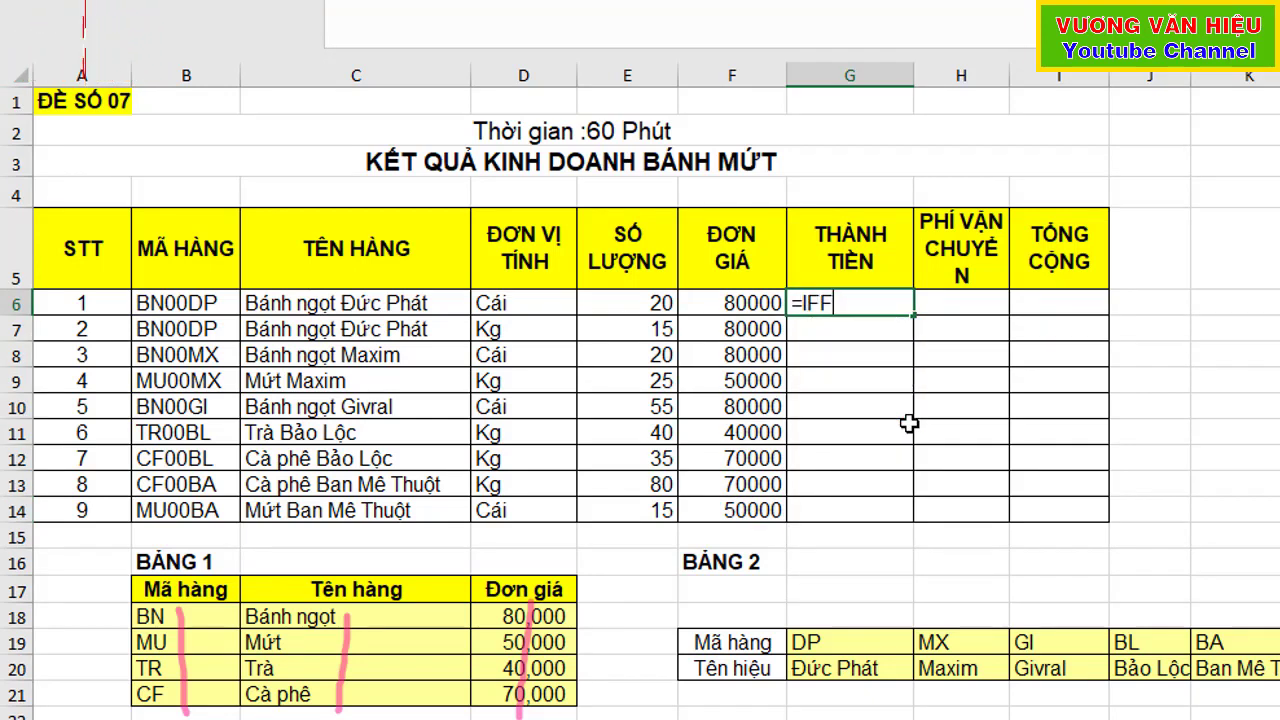
pyautogui.press('Tab')
pyautogui.press('Left')
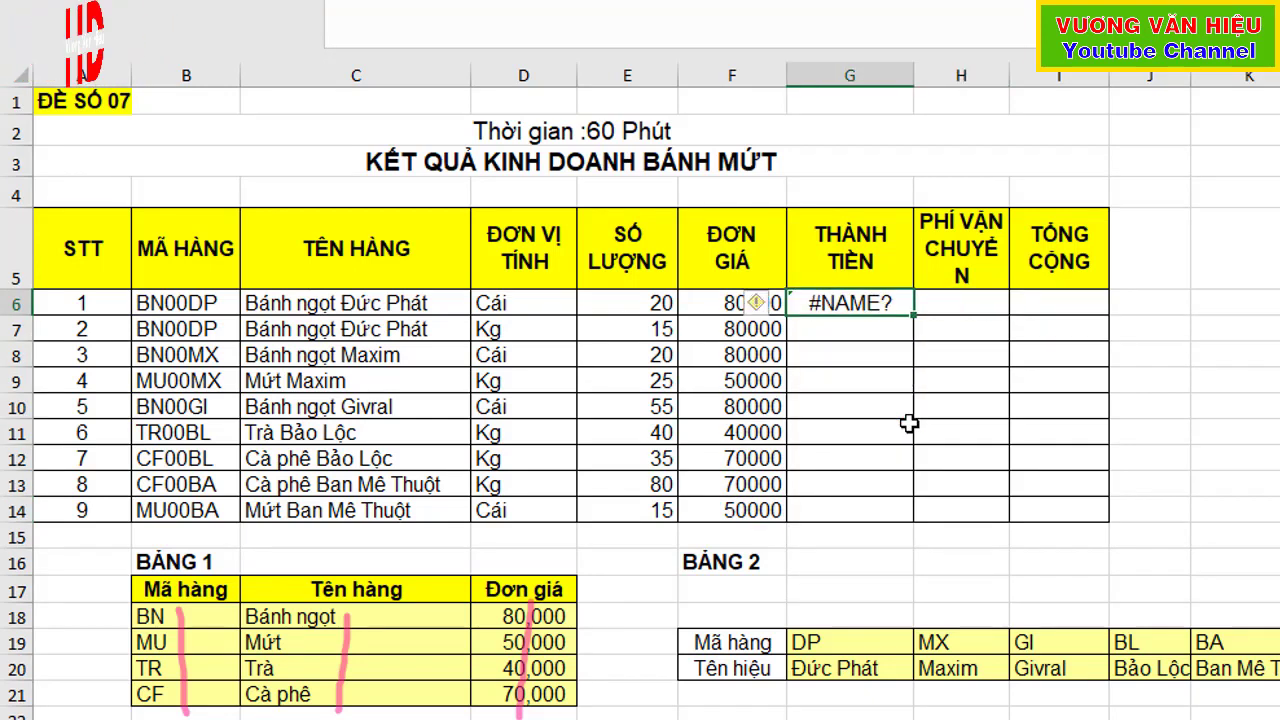
pyautogui.press('F2')
pyautogui.press('BackSpace')
pyautogui.press('BackSpace')
pyautogui.press('BackSpace')
pyautogui.write('O')
pyautogui.press('BackSpace')
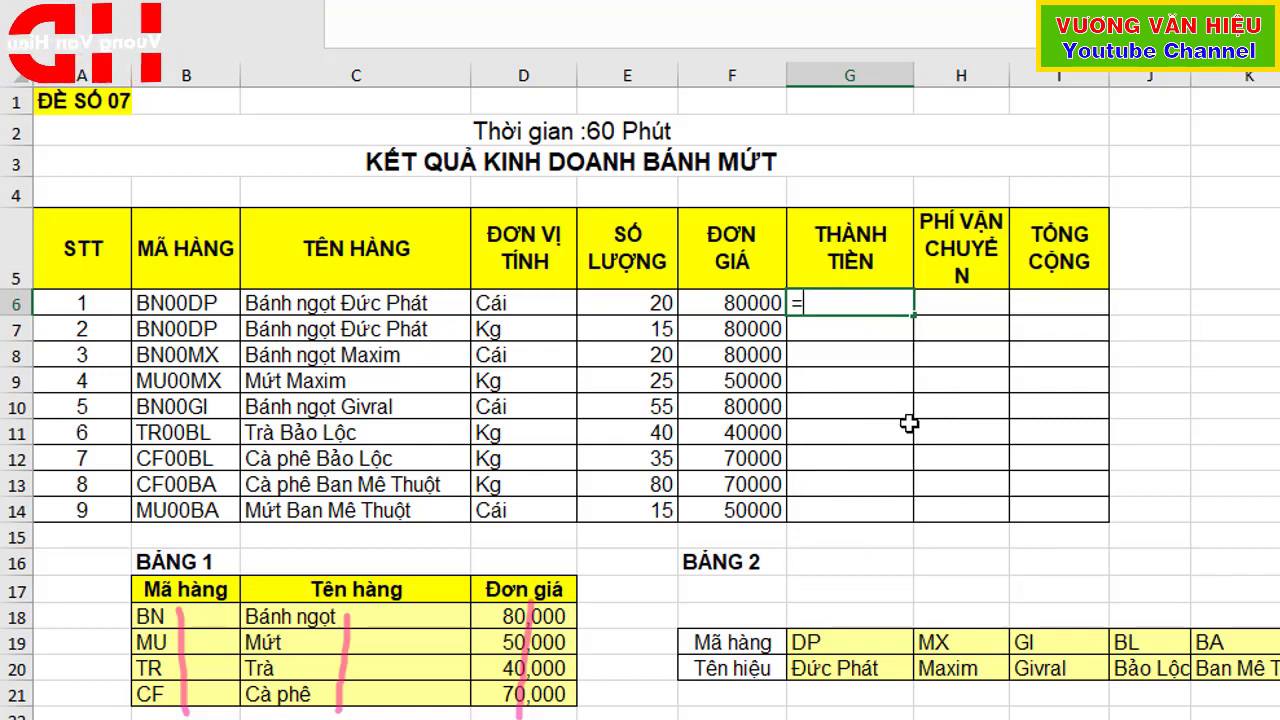
pyautogui.write('IF(')
pyautogui.press('Left')
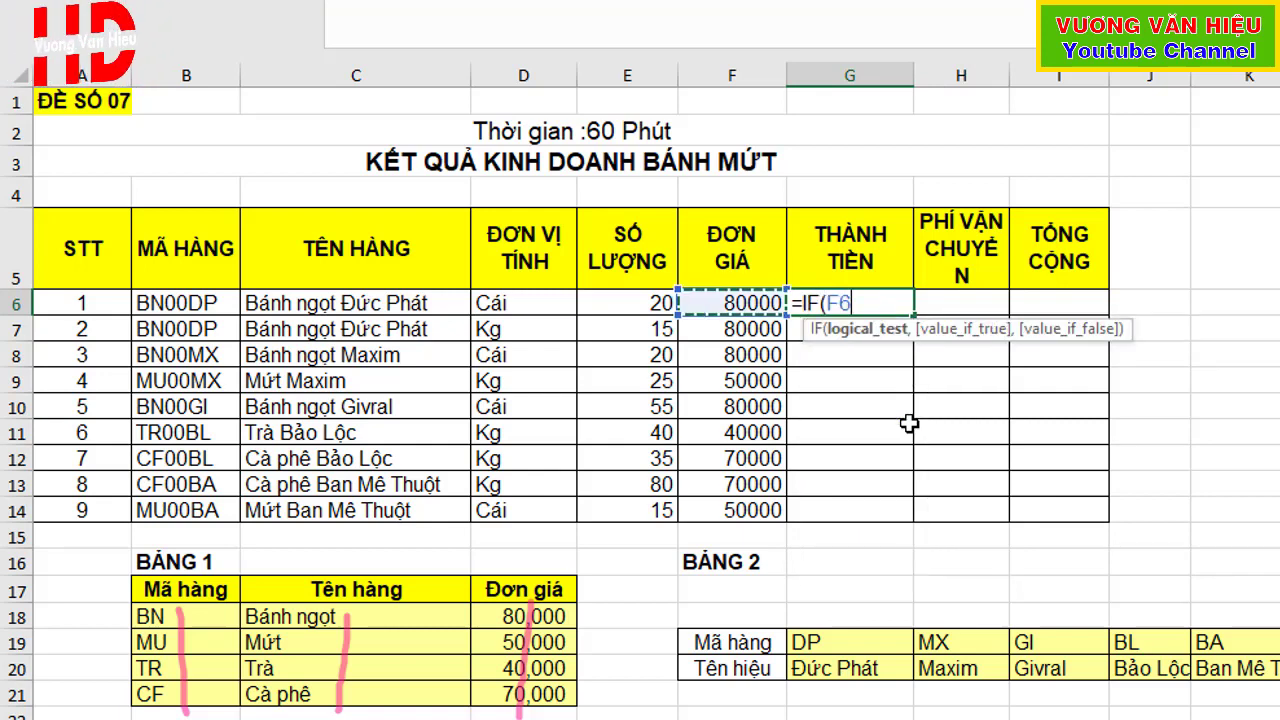
pyautogui.press('Left')
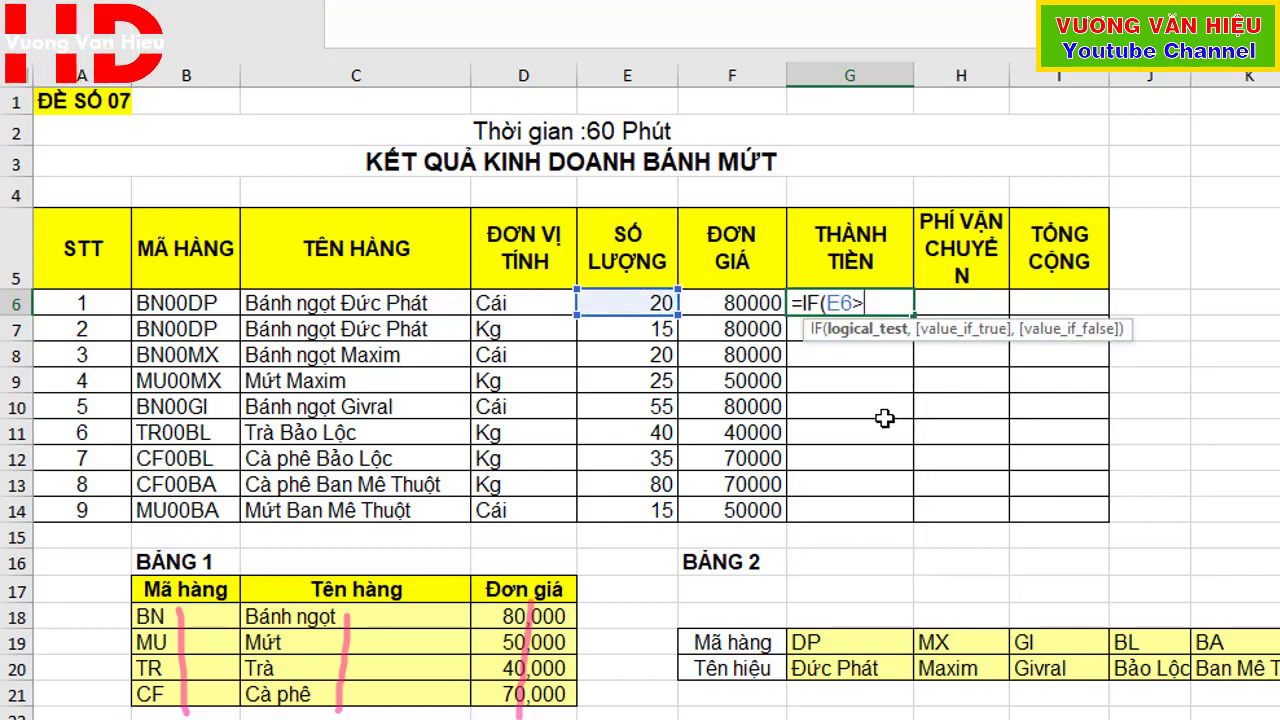
# - Set the condition E6>25 with the discounted result beginning F6*E6-
pyautogui.scroll(-6, 790, 685)
pyautogui.scroll(4, 690, 512)
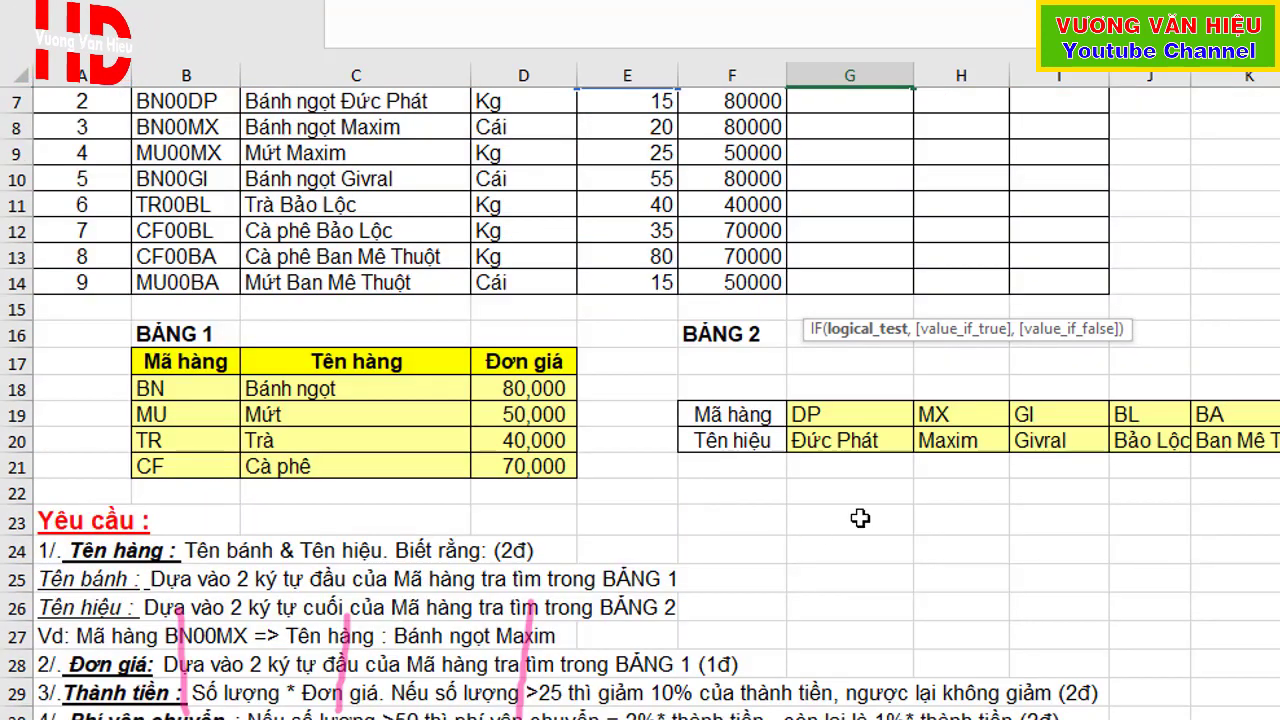
pyautogui.scroll(2, 948, 471)
pyautogui.write('25')
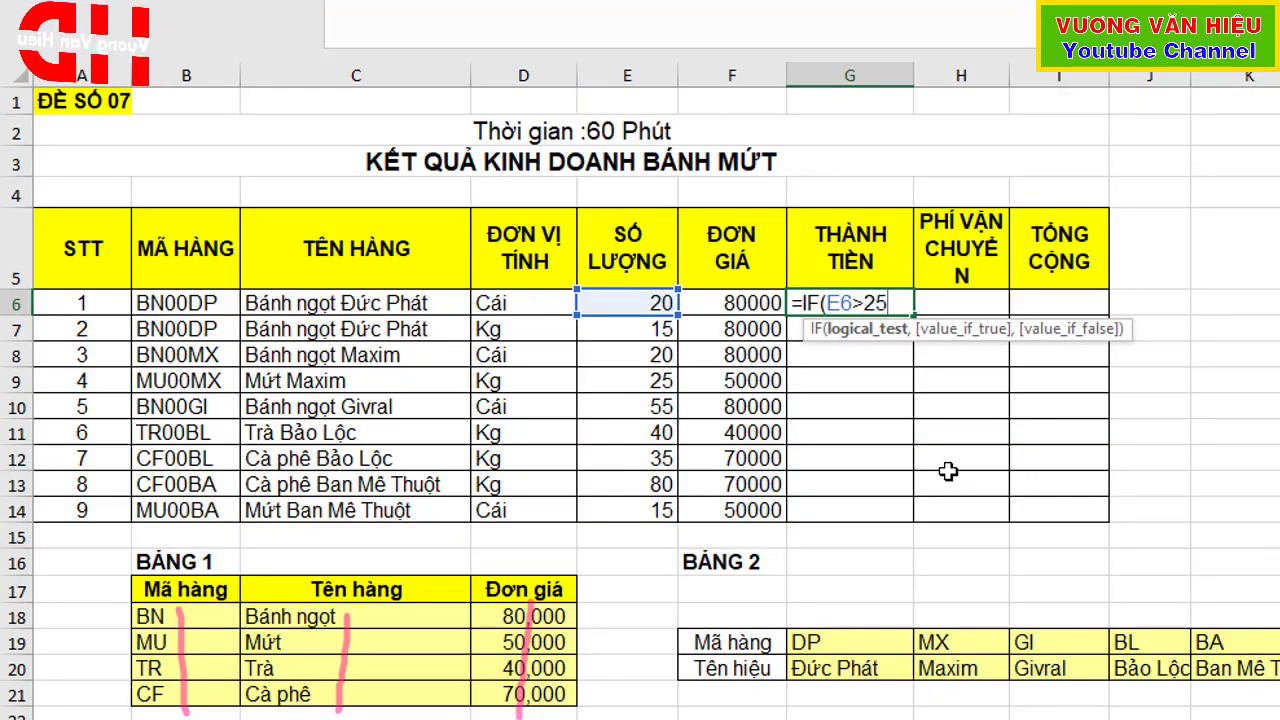
pyautogui.write(',')
pyautogui.press('Left')
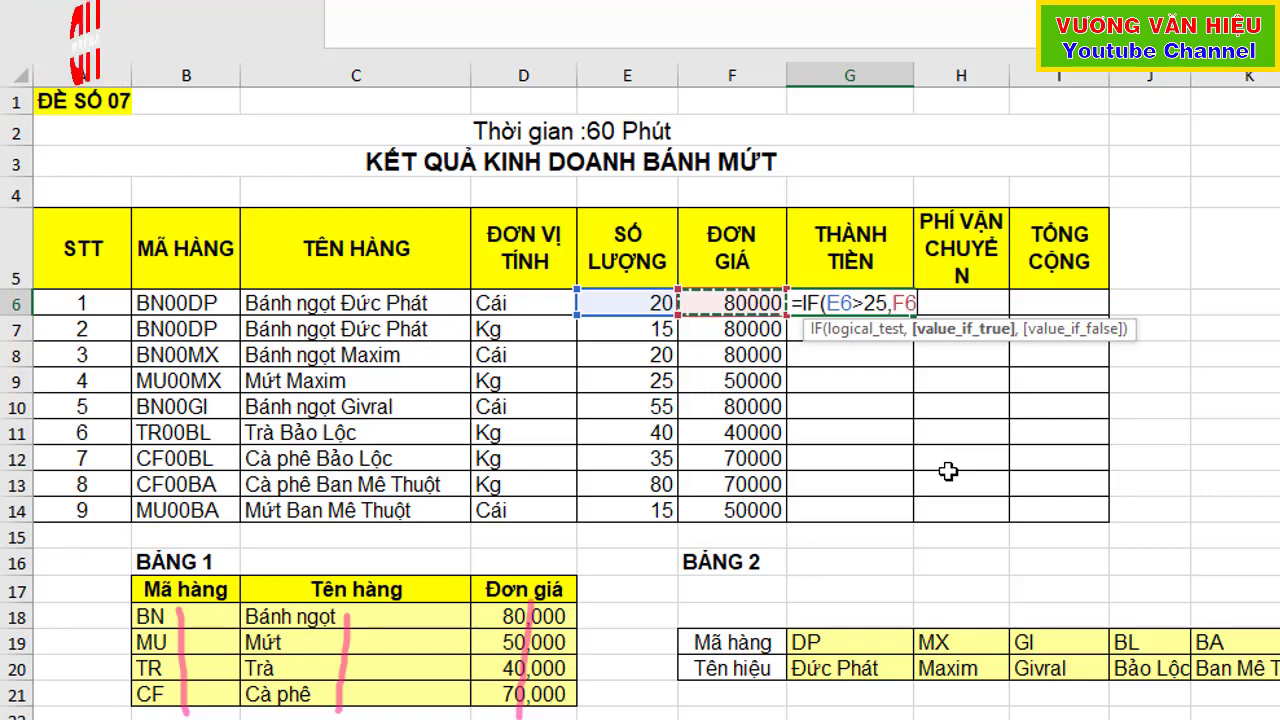
pyautogui.write('*')
pyautogui.press('Left')
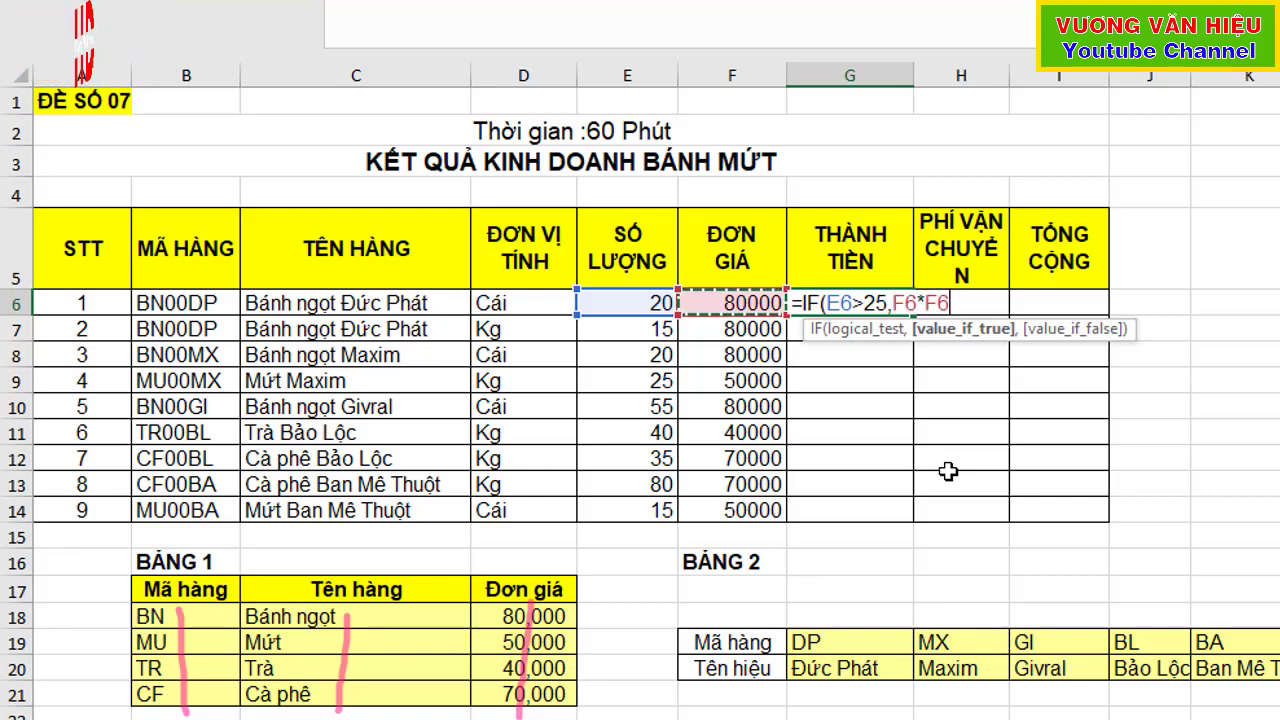
pyautogui.press('Left')
pyautogui.write('-')
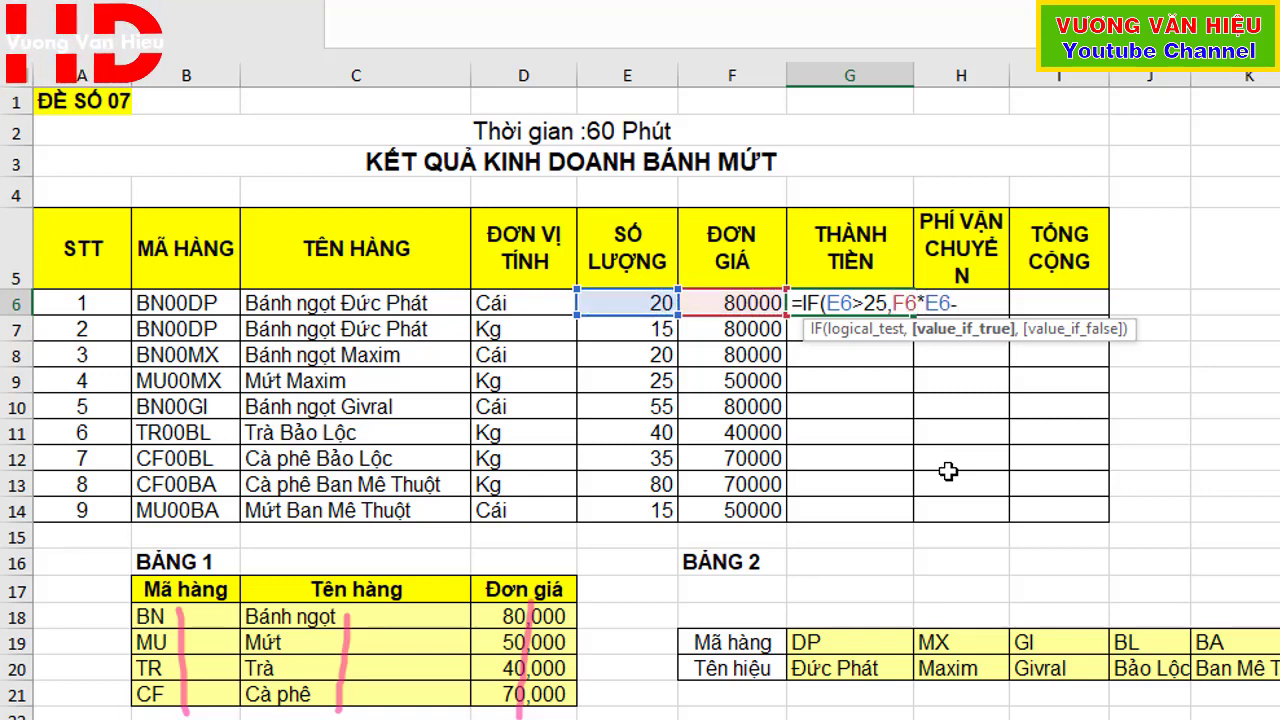
pyautogui.scroll(-4, 975, 480)
pyautogui.scroll(4, 1028, 503)
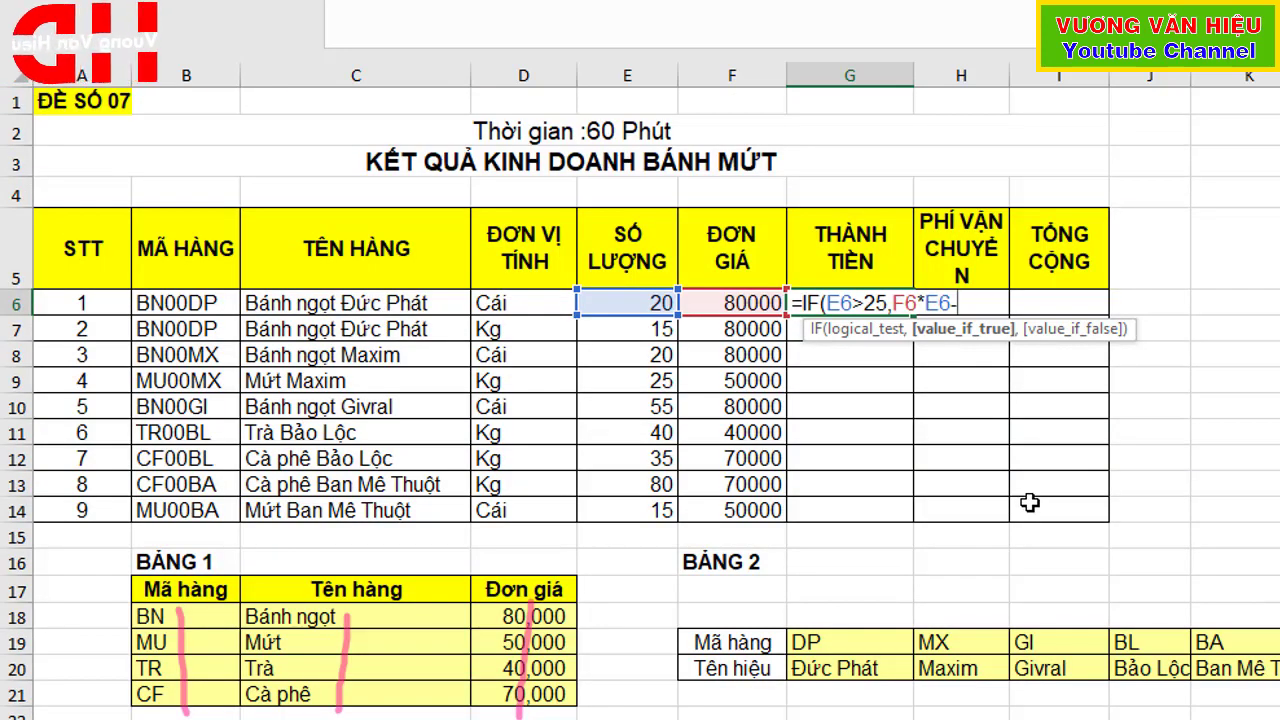
# - Complete the 10% discount term F6*E6 and else branch F6*G6, then enter the formula
pyautogui.press('Left')
pyautogui.write('*')
pyautogui.press('Left')
pyautogui.press('Left')
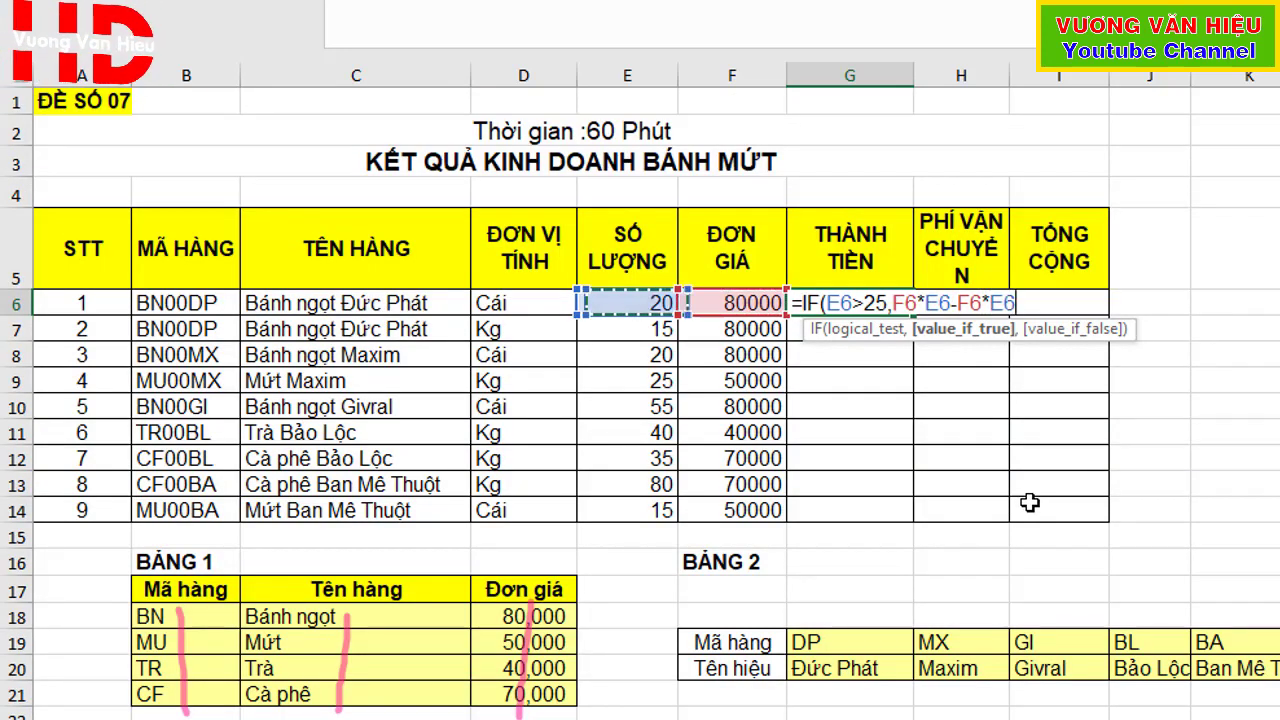
pyautogui.write('*10')
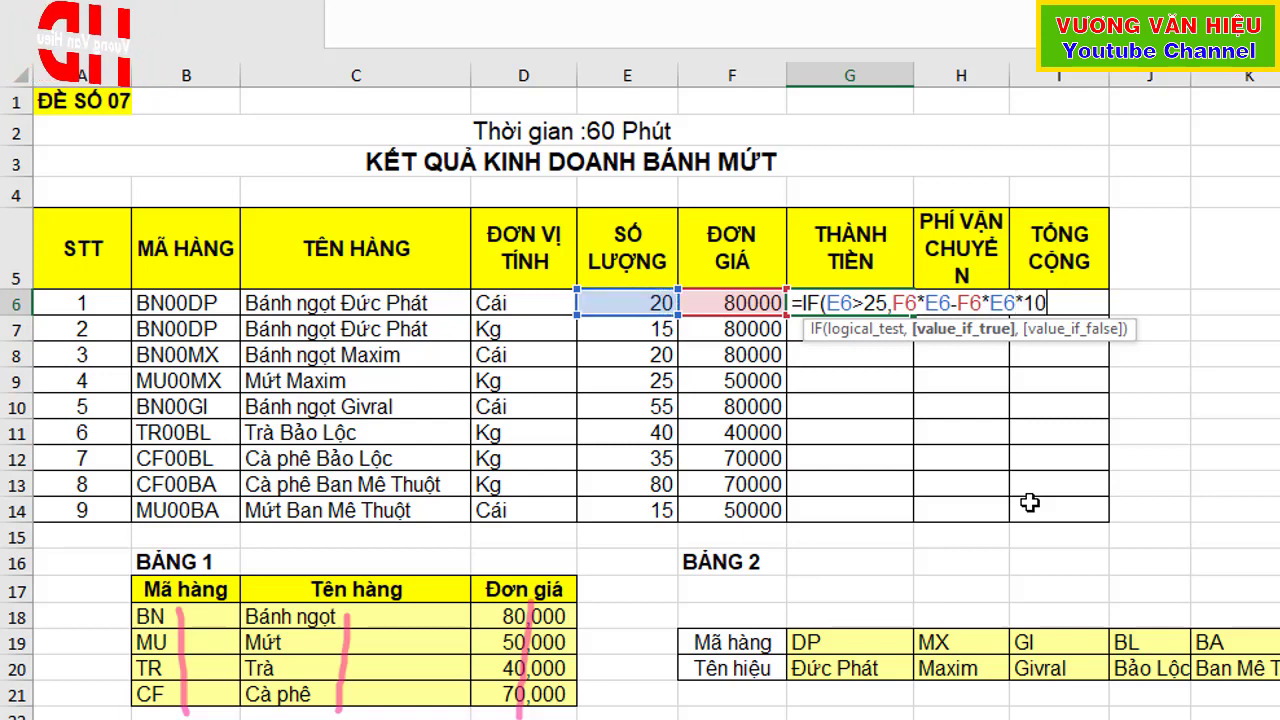
pyautogui.write('%')
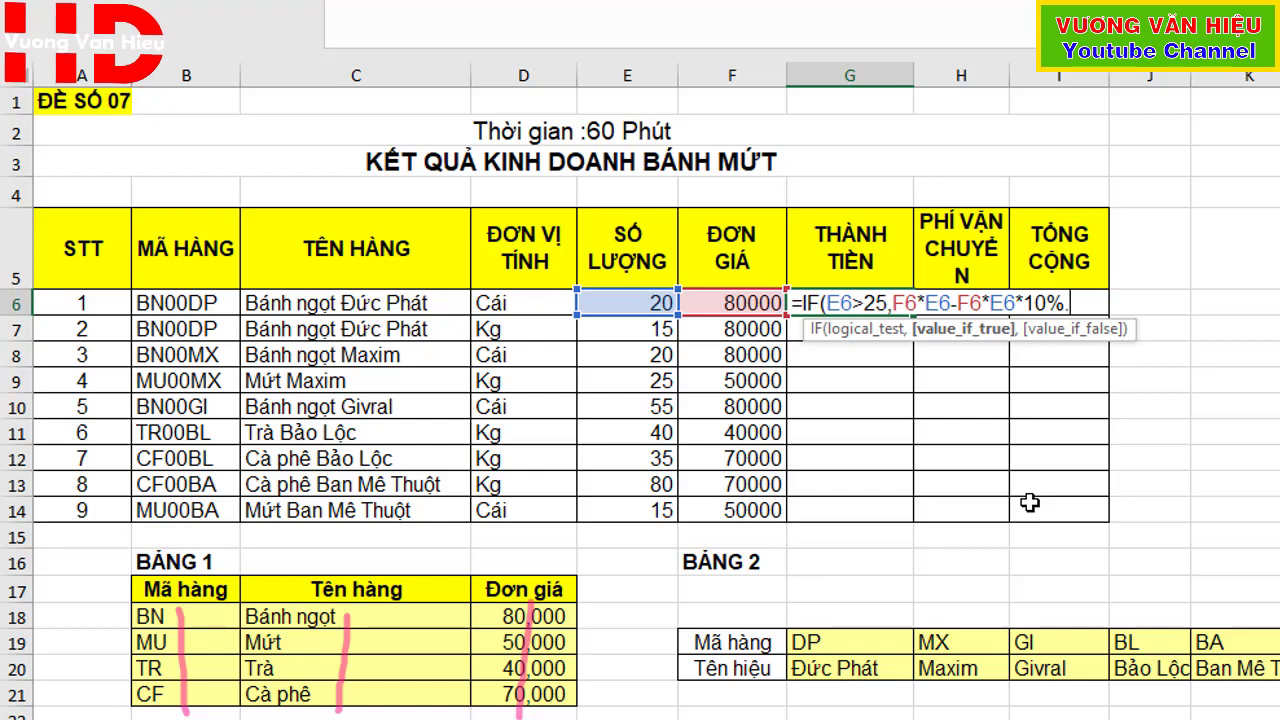
pyautogui.write(',')
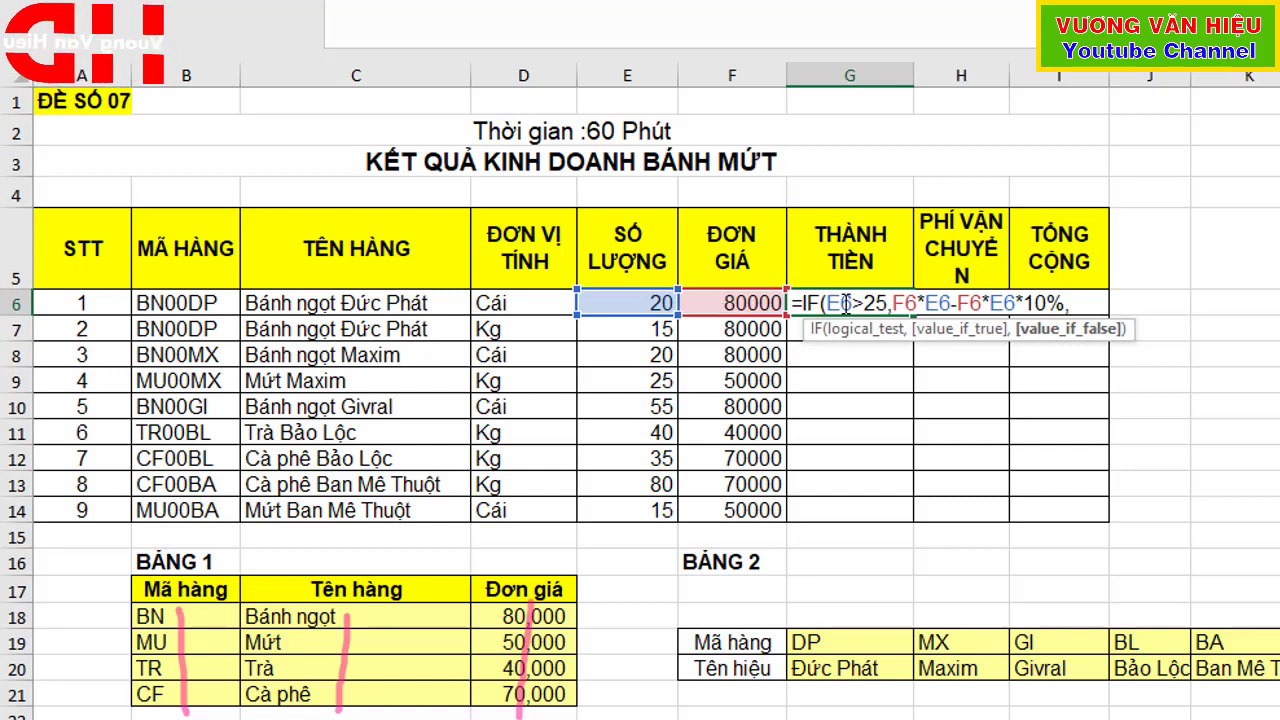
pyautogui.click(767, 303)
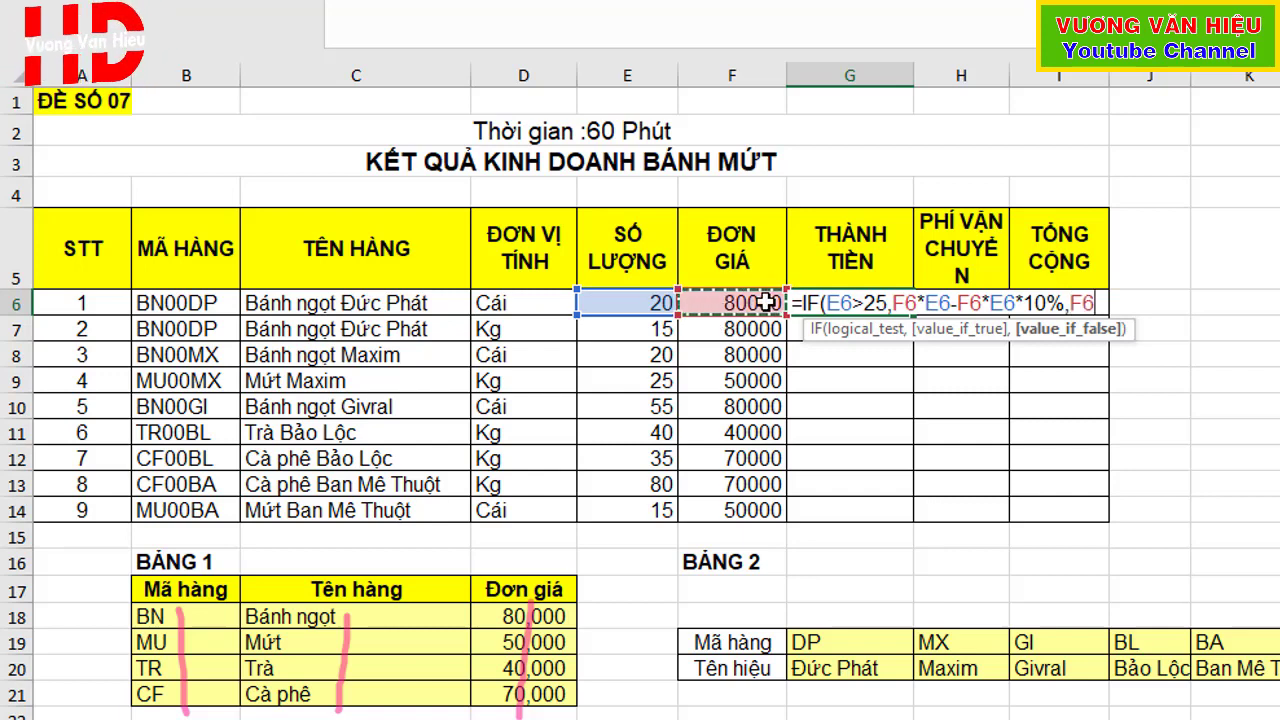
pyautogui.write('*G6')
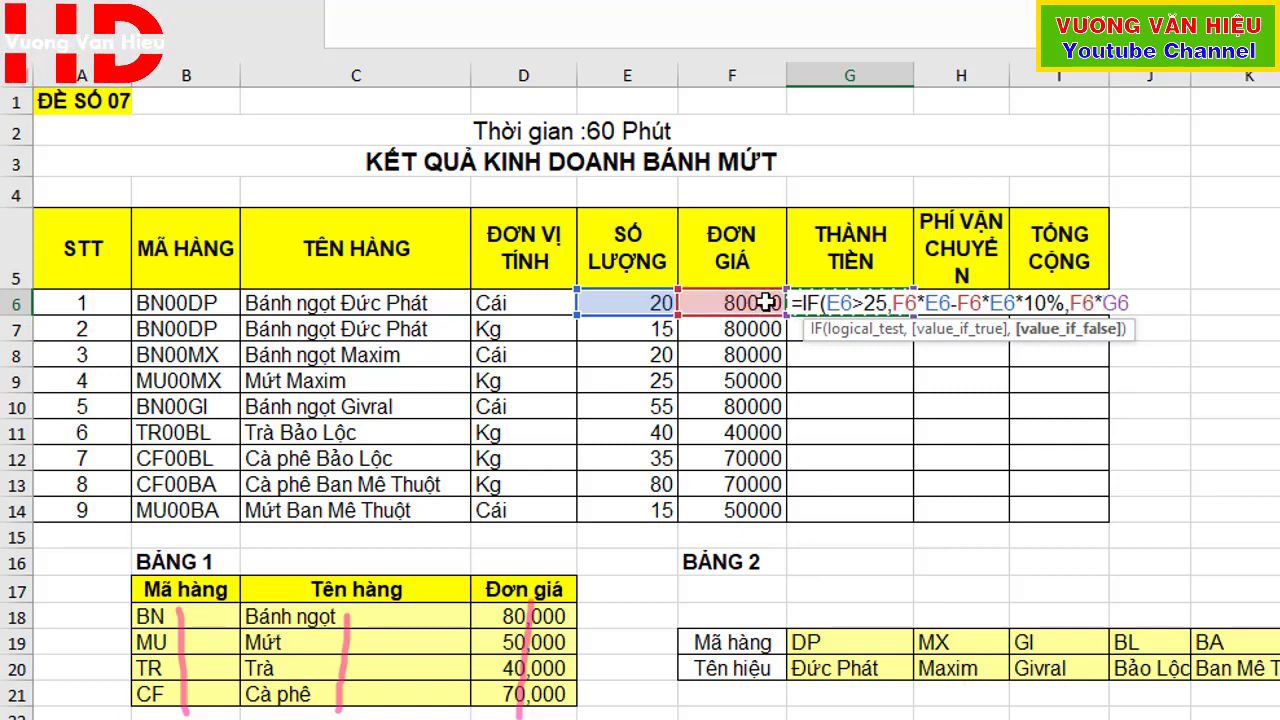
pyautogui.press('Return')
pyautogui.press('Return')
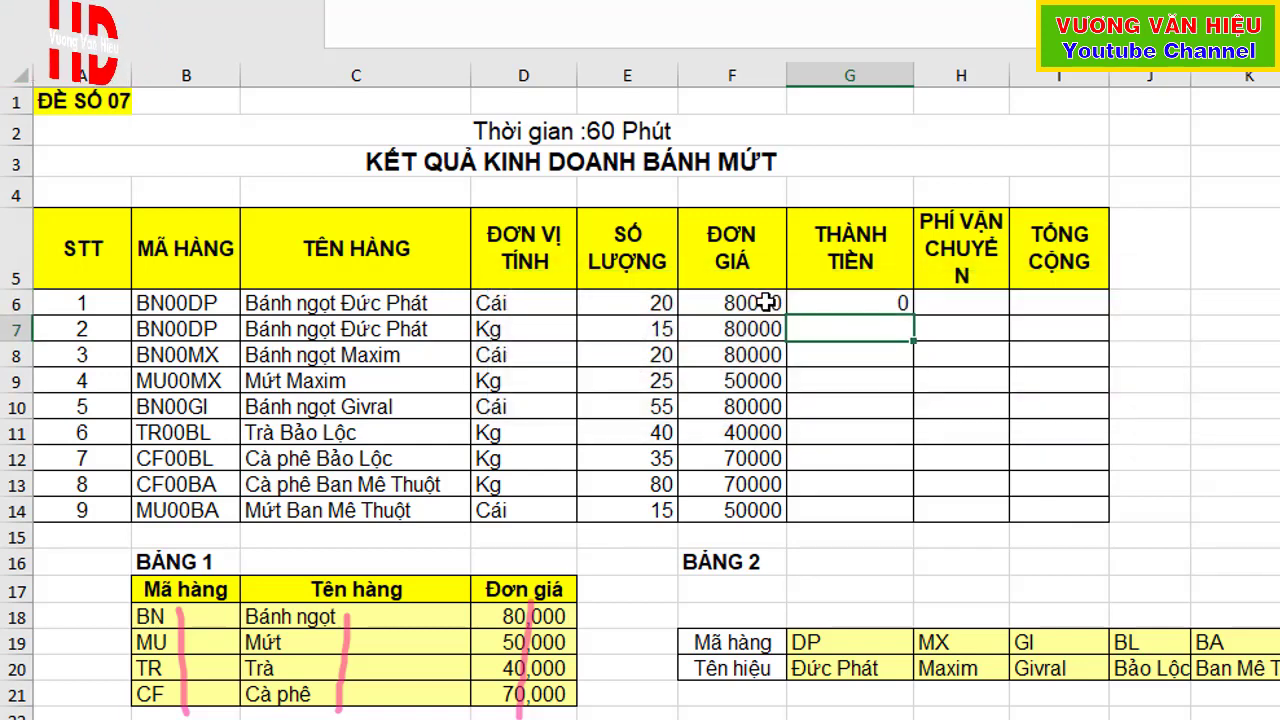
pyautogui.click(895, 300)
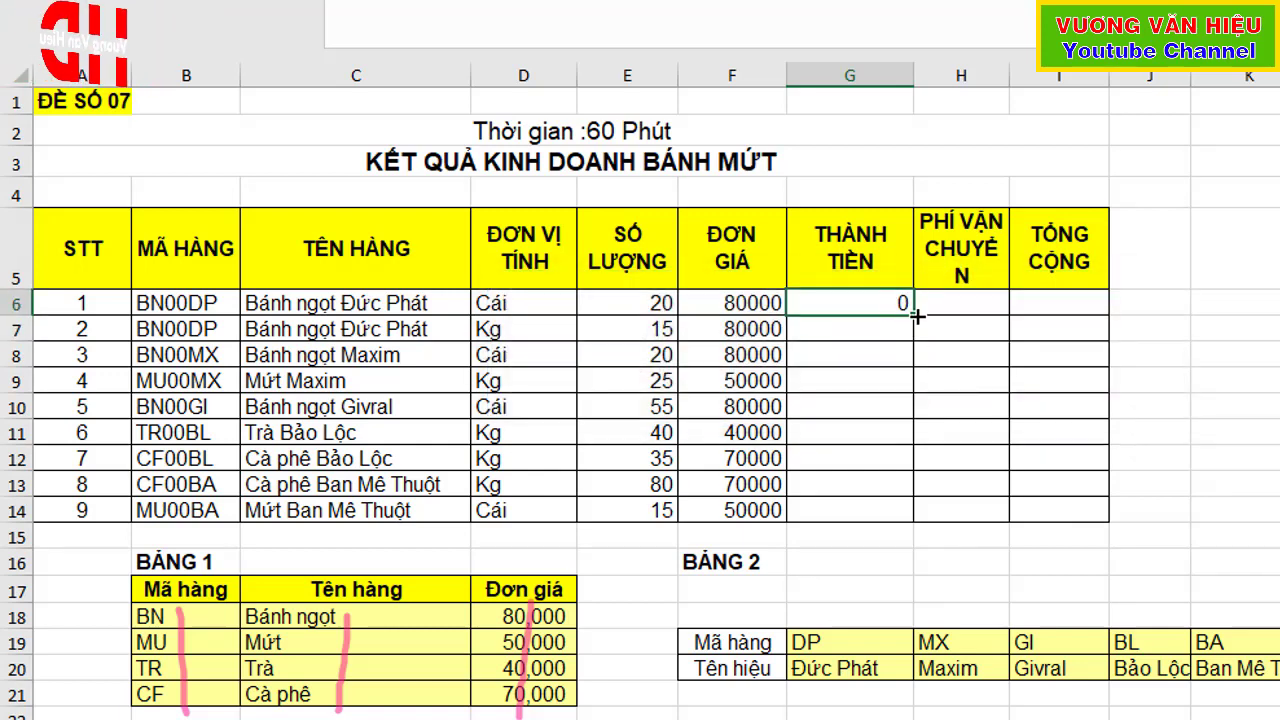
pyautogui.moveTo(917, 316); pyautogui.dragTo(926, 520)
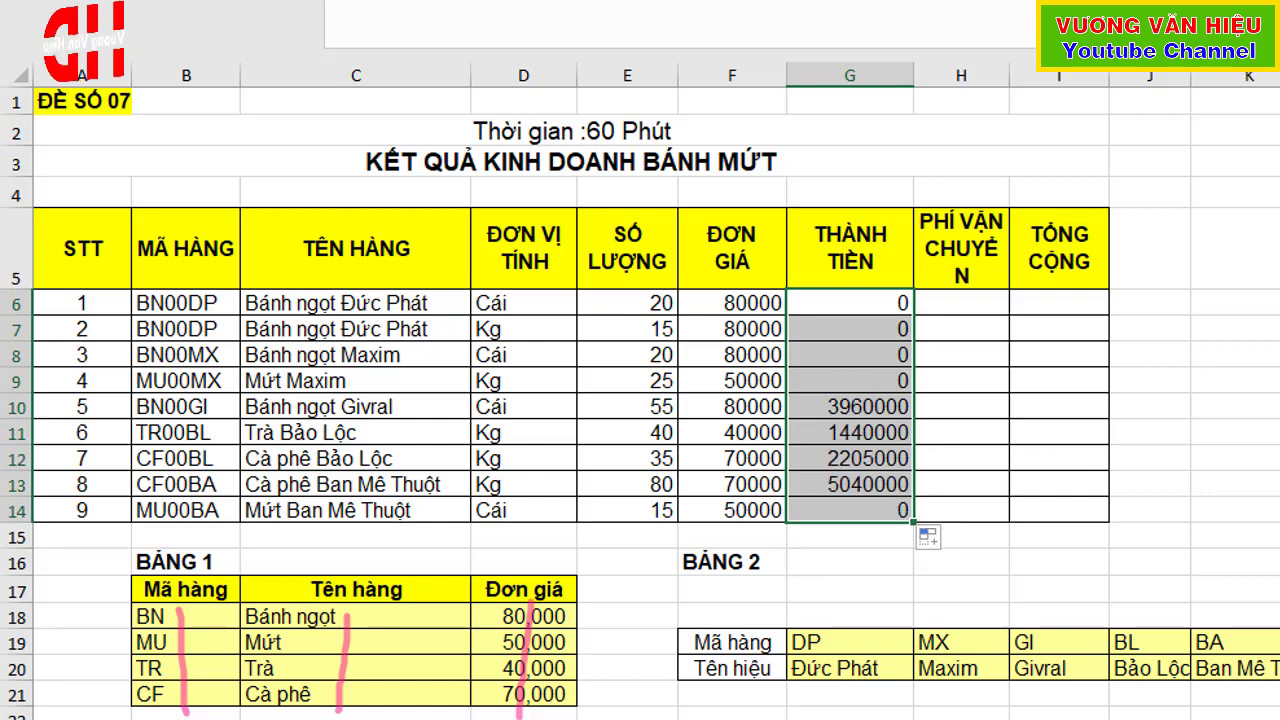
pyautogui.click(1051, 445)
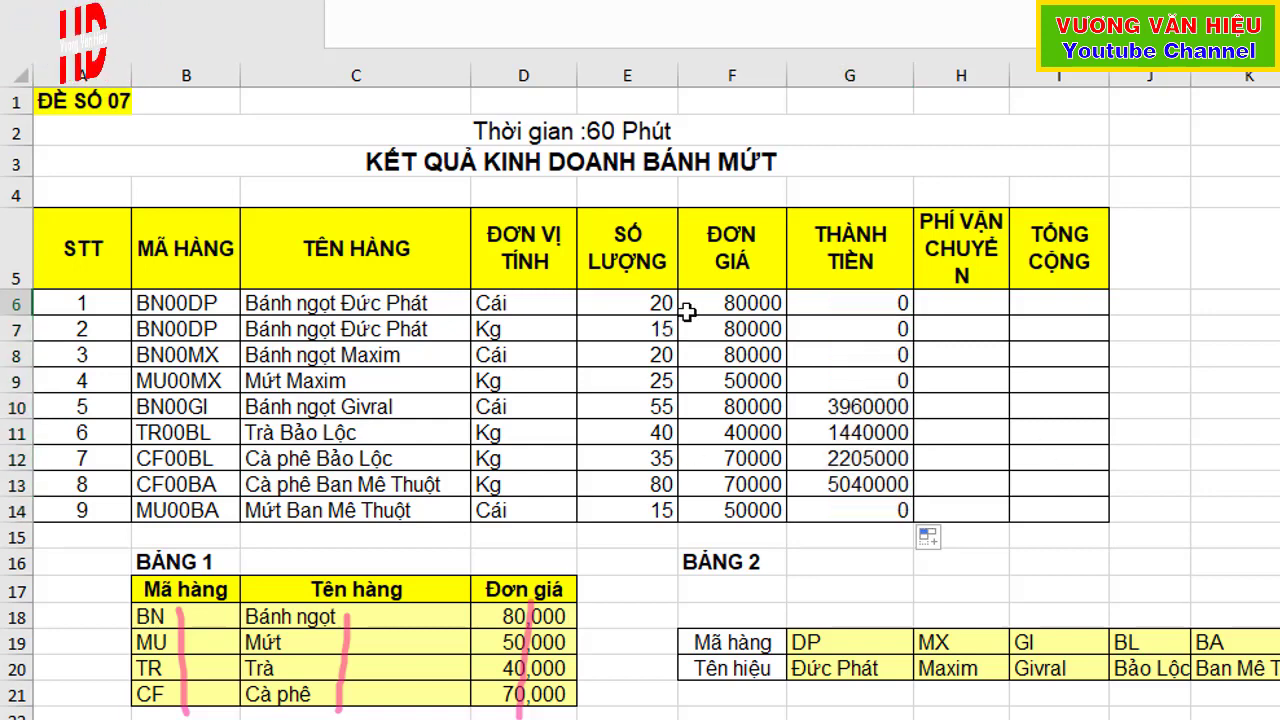
pyautogui.moveTo(663, 303); pyautogui.dragTo(666, 376)
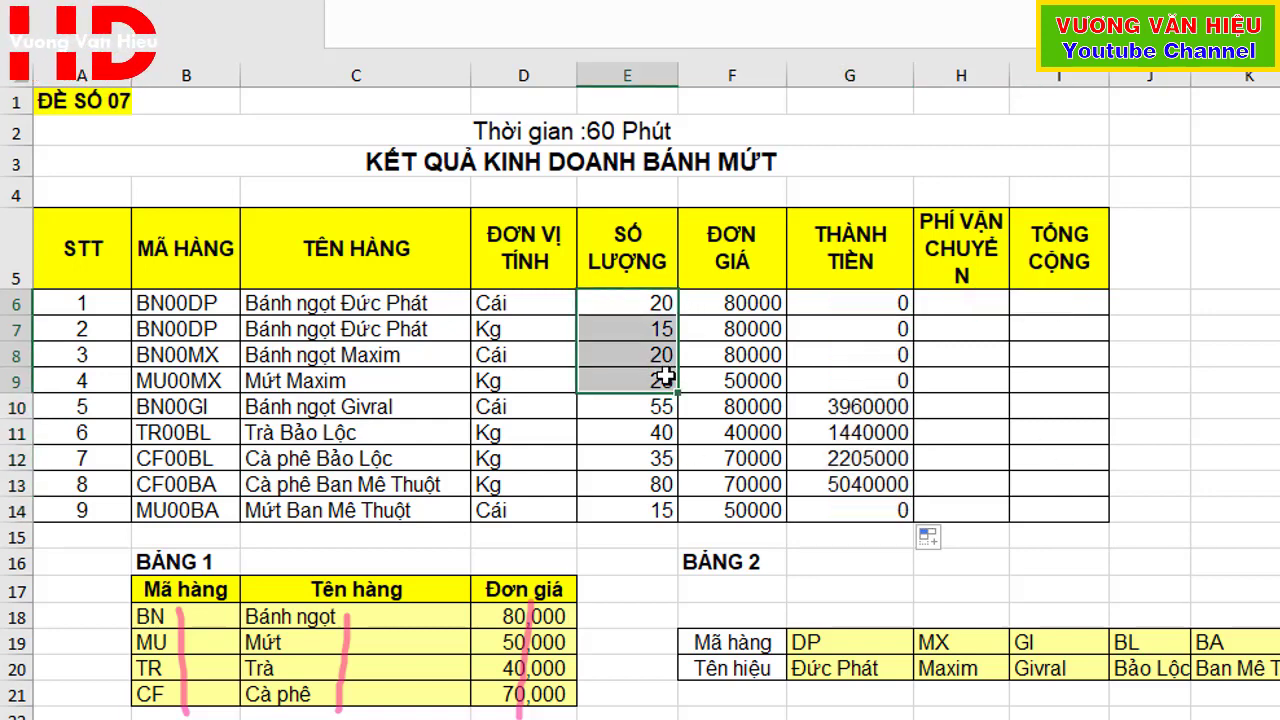
pyautogui.scroll(-4, 757, 500)
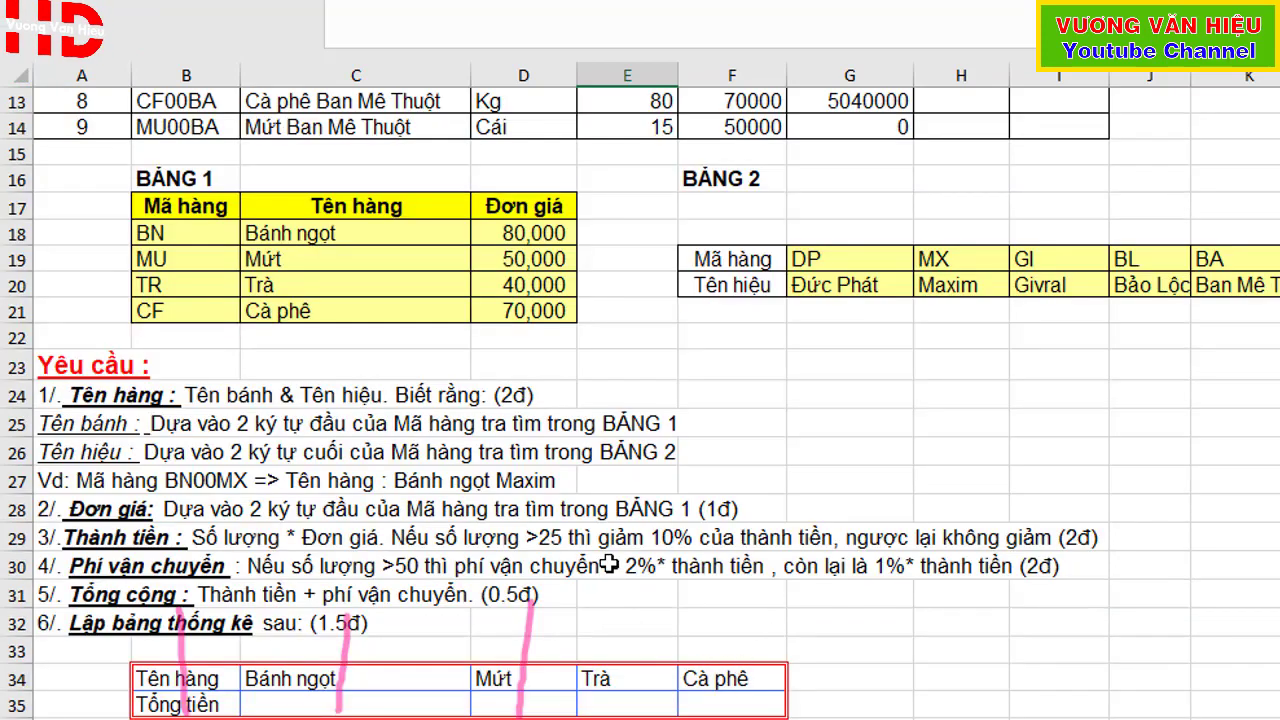
pyautogui.scroll(4, 608, 565)
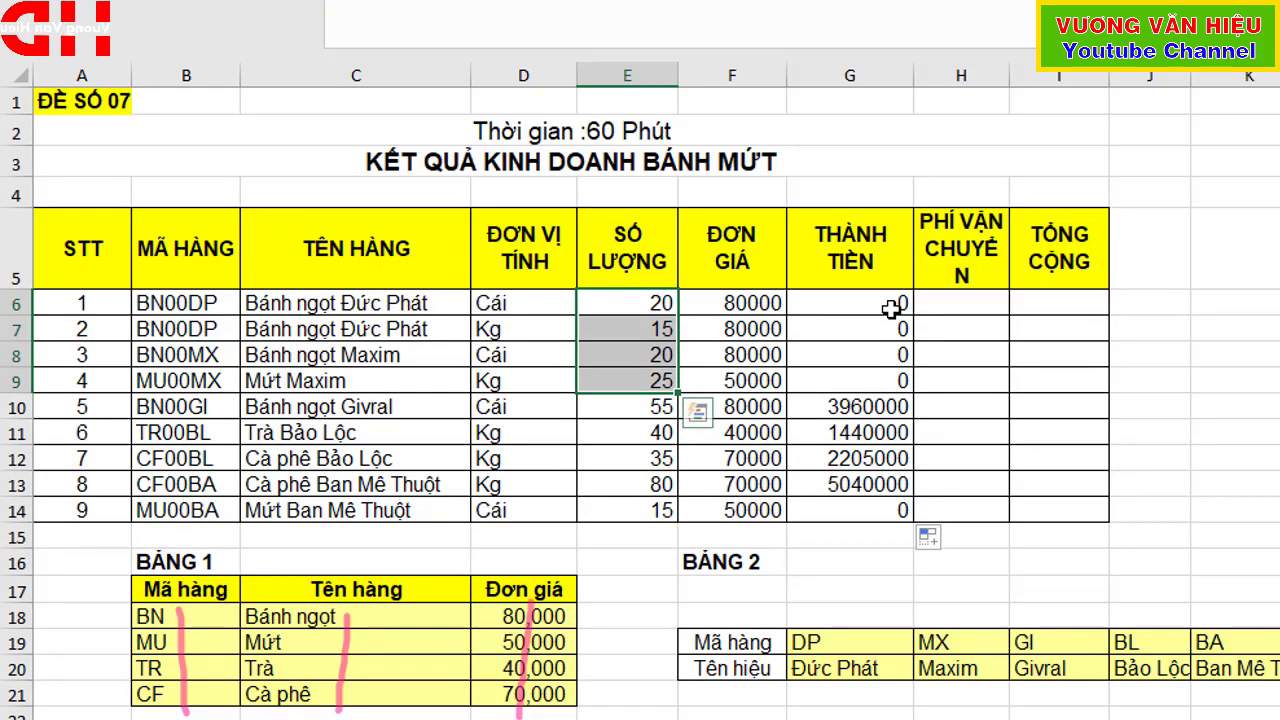
# - Change G6's else branch from F6*G6 to F6*E6 so it shows 1600000
pyautogui.moveTo(896, 305); pyautogui.dragTo(894, 332)
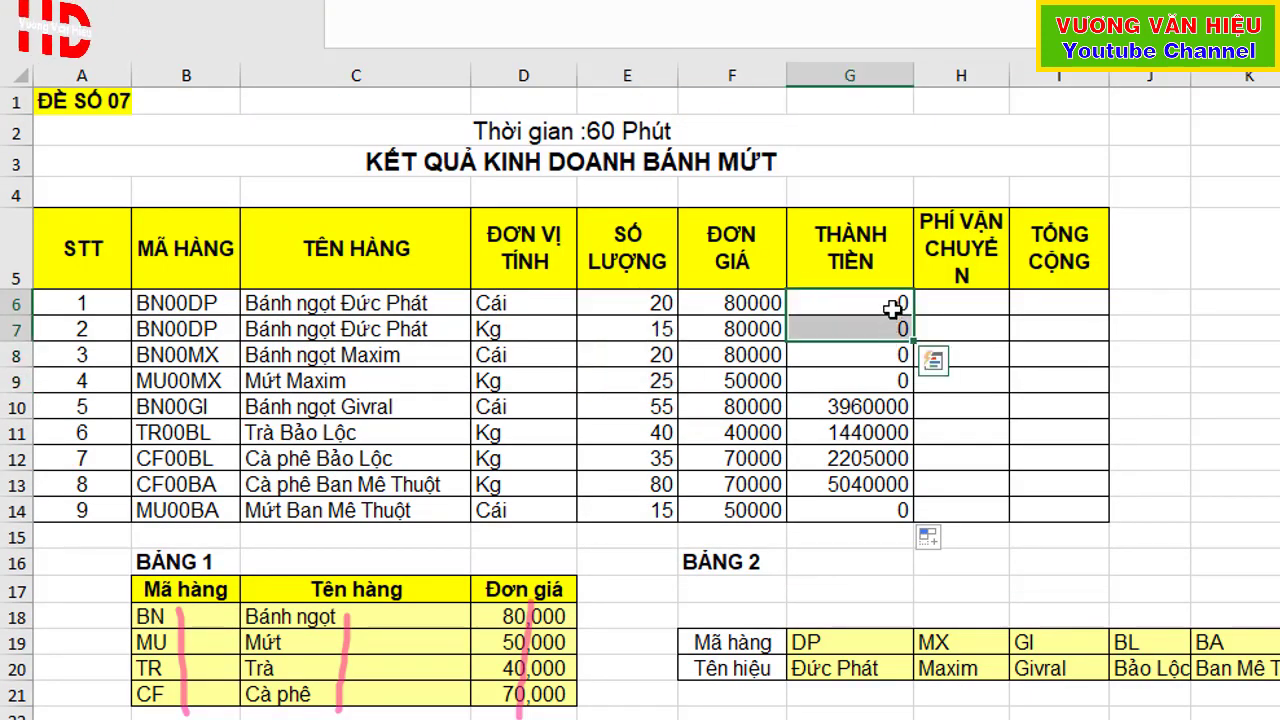
pyautogui.doubleClick(891, 307)
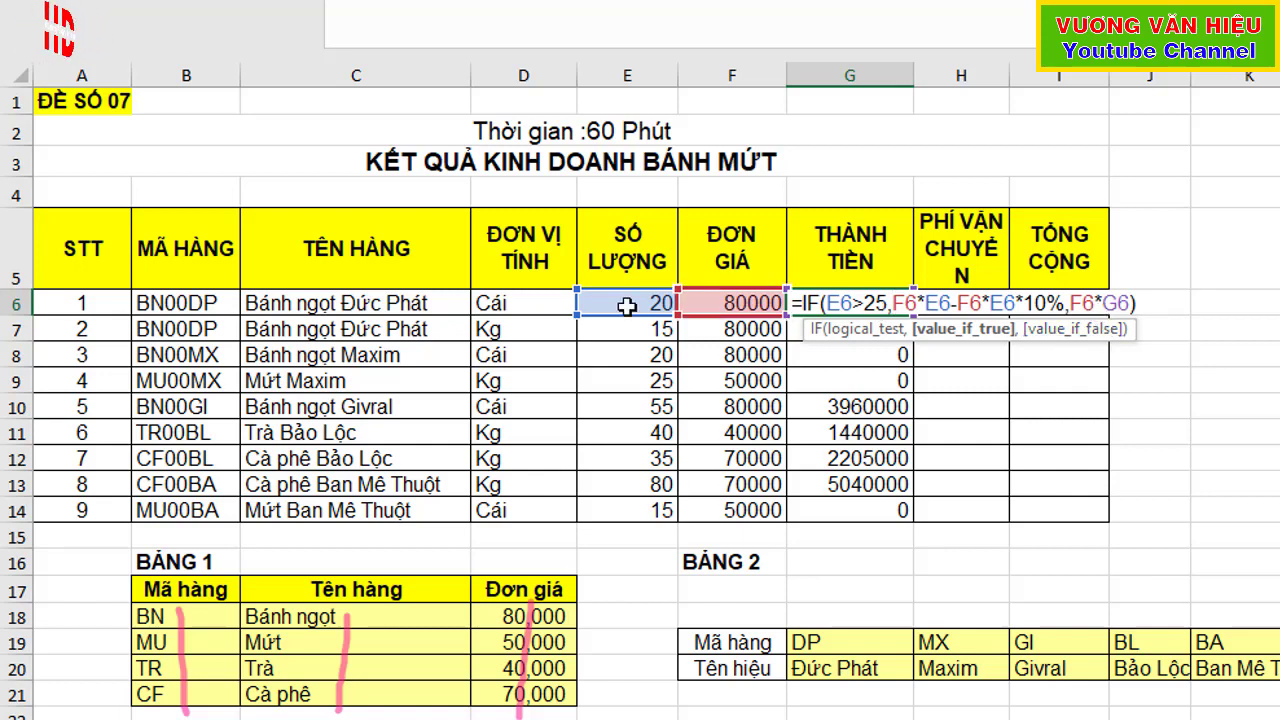
pyautogui.click(1117, 303)
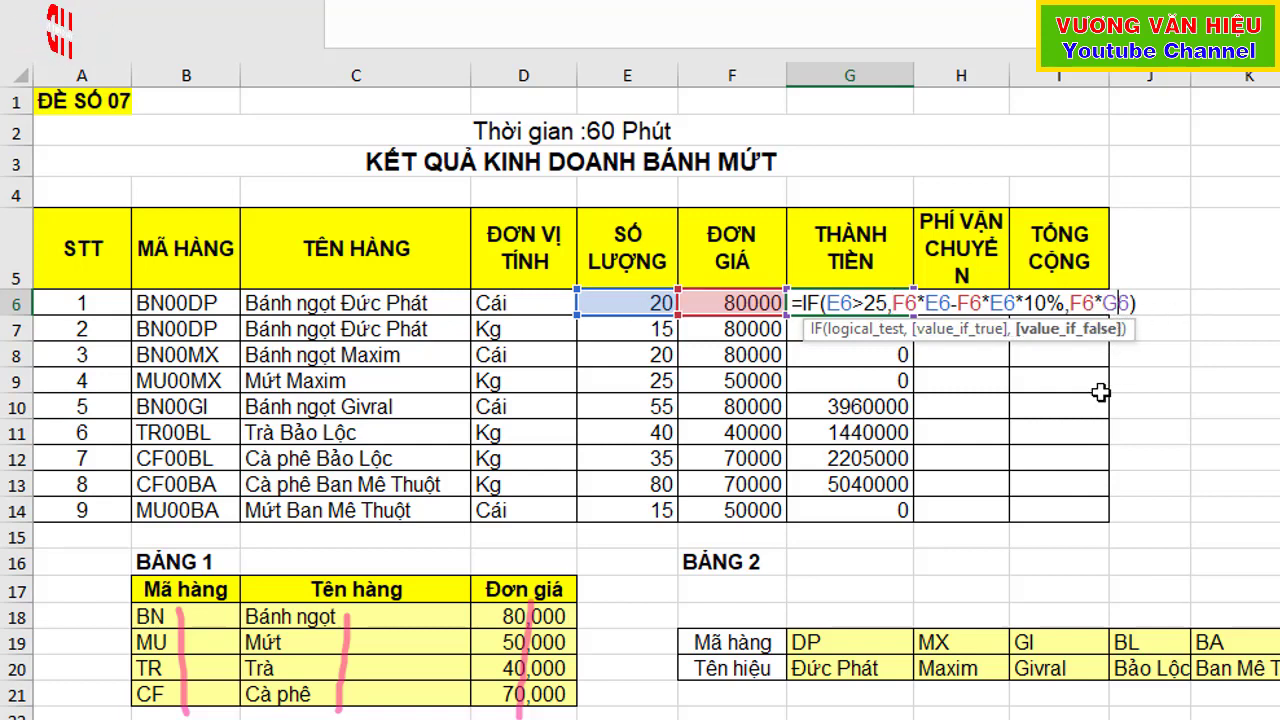
pyautogui.press('BackSpace')
pyautogui.write('e')
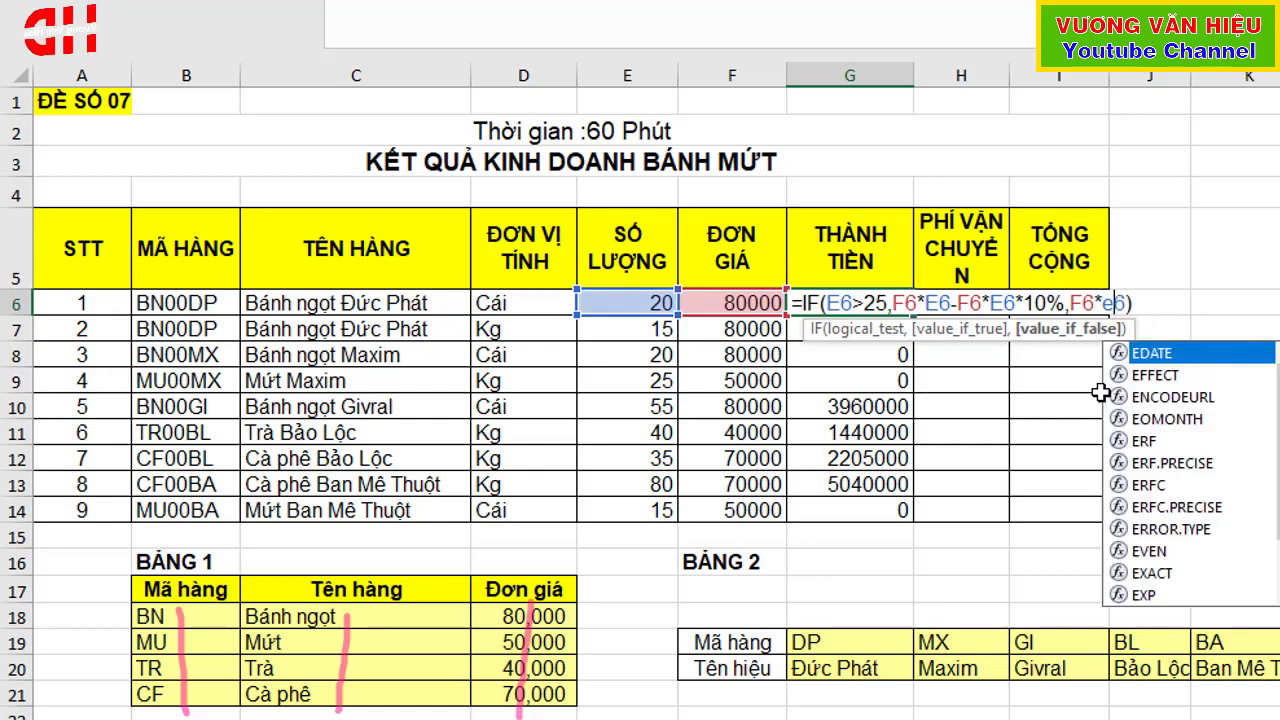
pyautogui.press('Return')
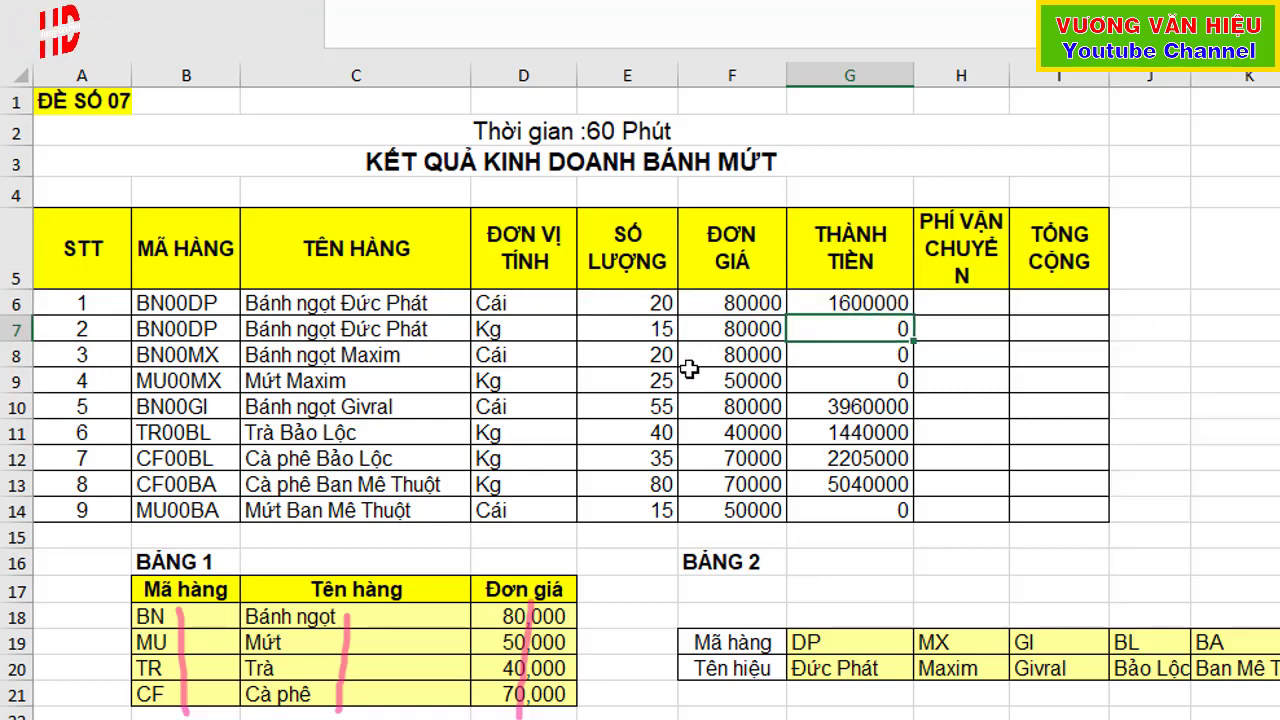
# - Copy G6's corrected formula down to G14, giving amounts like 1200000 and 750000
pyautogui.click(843, 306)
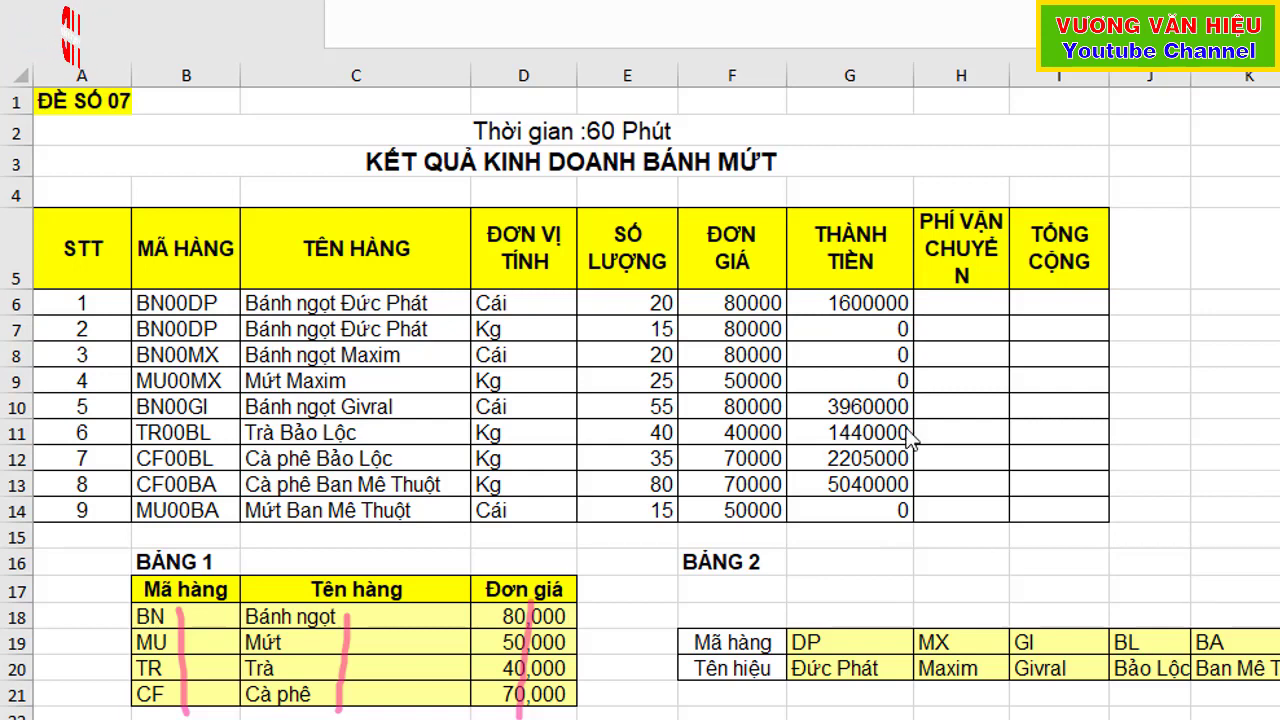
pyautogui.click(882, 355)
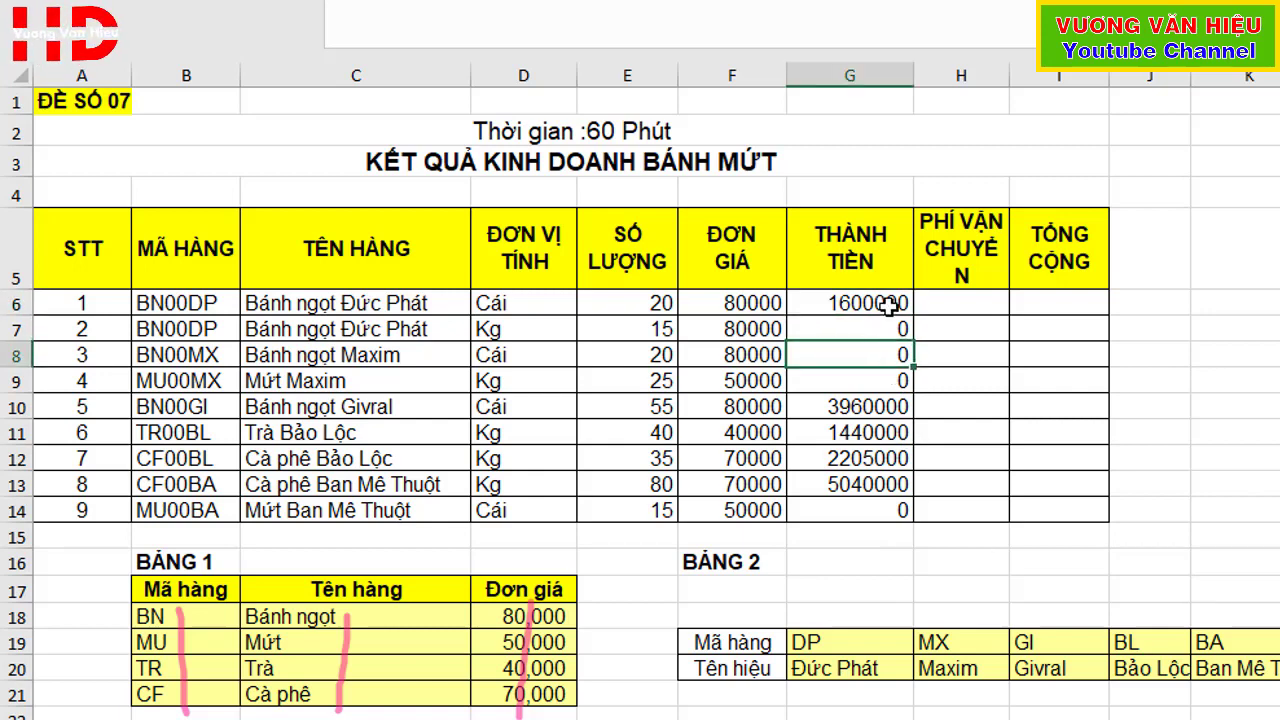
pyautogui.click(889, 308)
pyautogui.moveTo(918, 317); pyautogui.dragTo(918, 520)
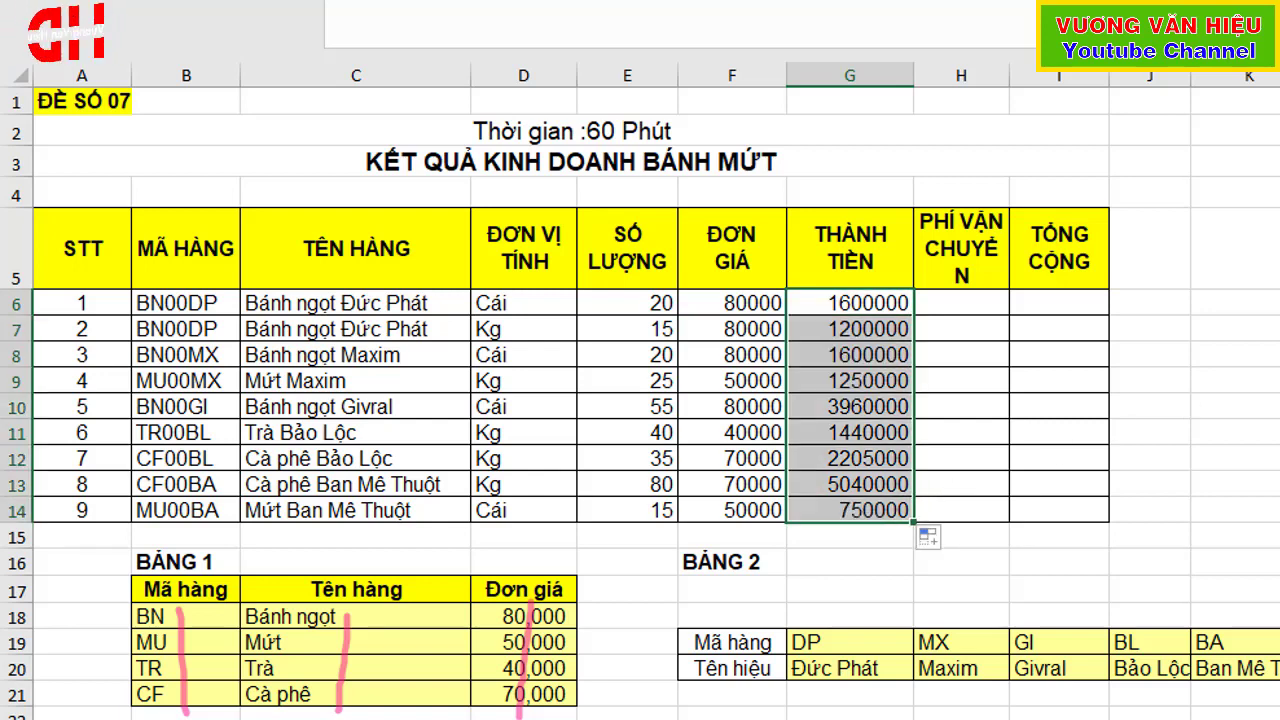
pyautogui.click(880, 408)
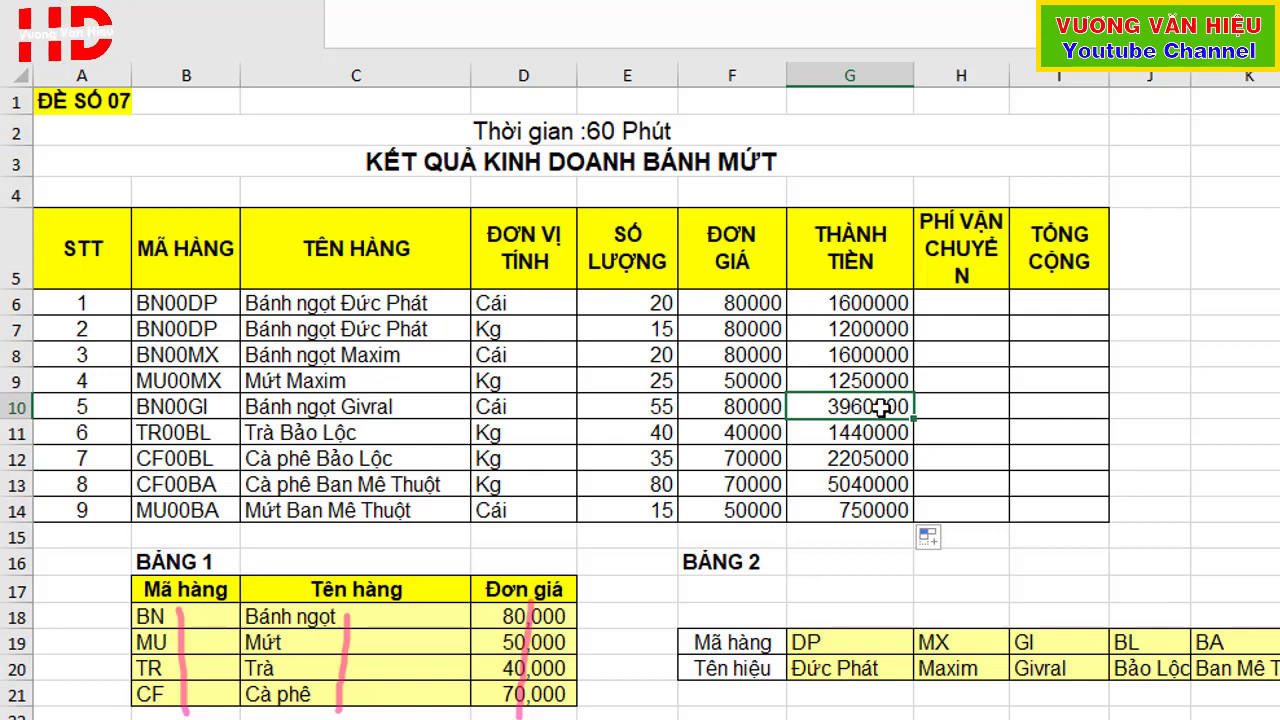
pyautogui.scroll(-2, 955, 510)
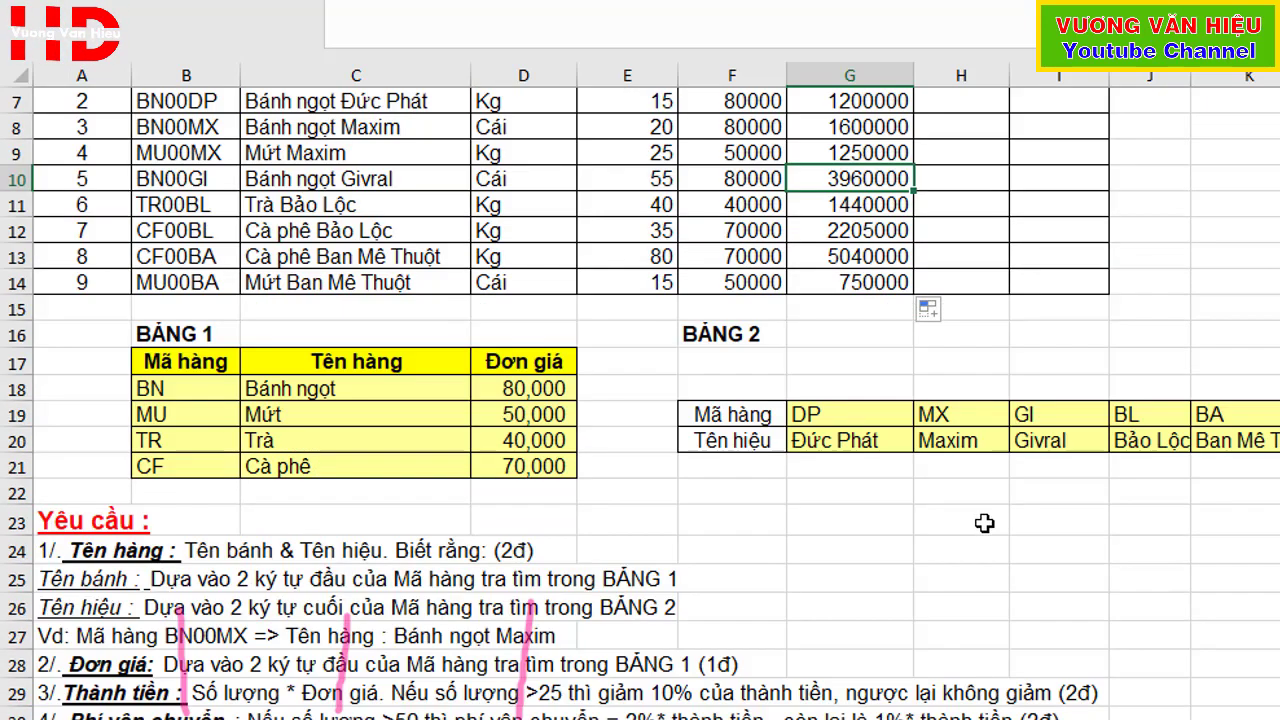
pyautogui.scroll(2, 970, 541)
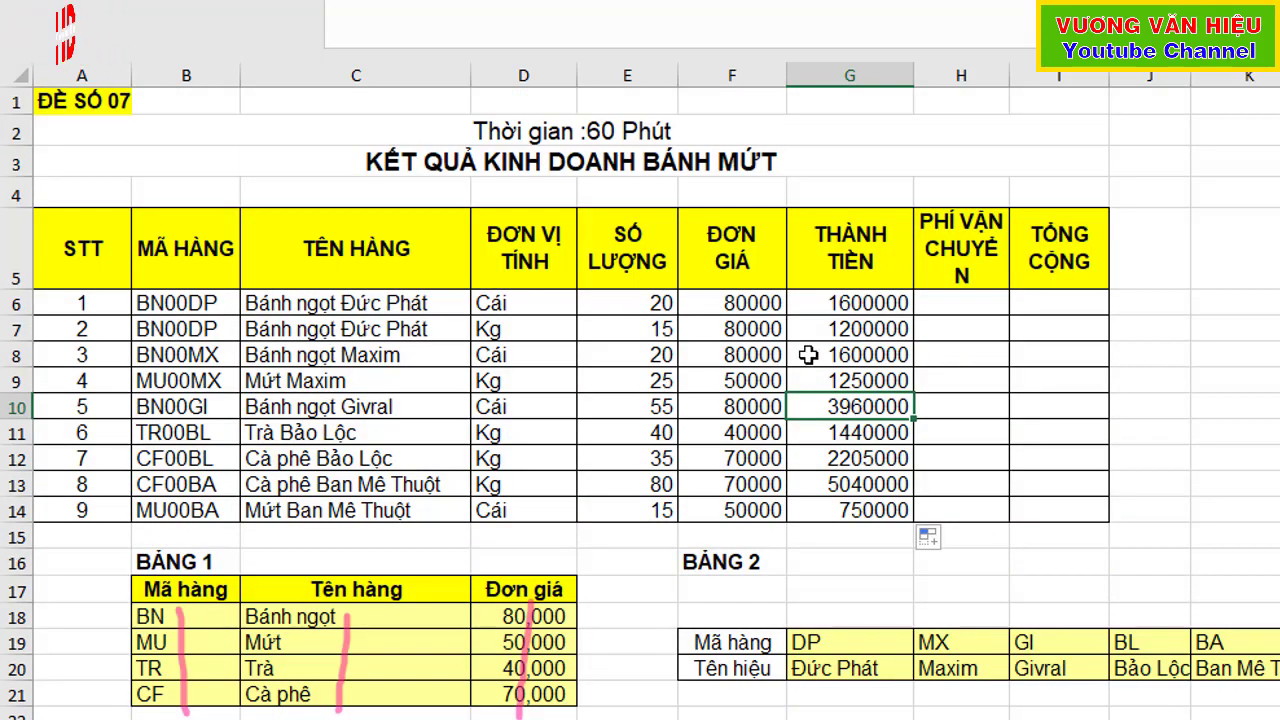
pyautogui.click(651, 304)
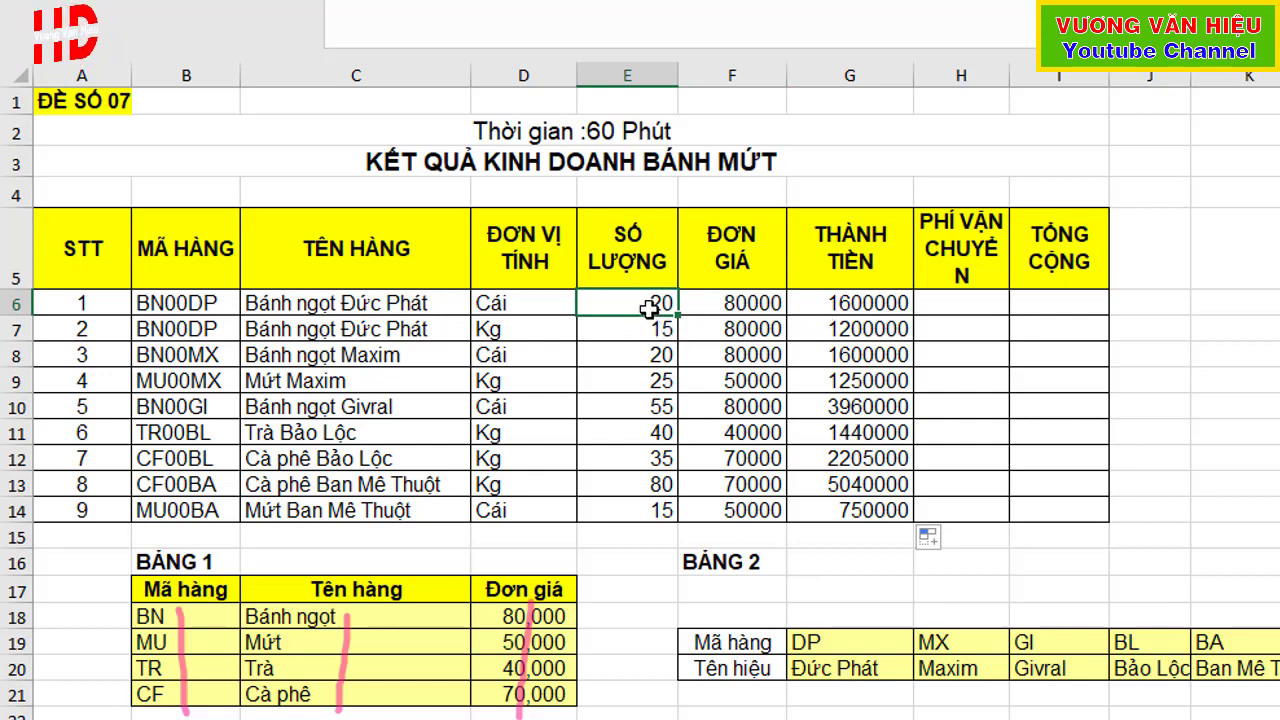
pyautogui.click(750, 310)
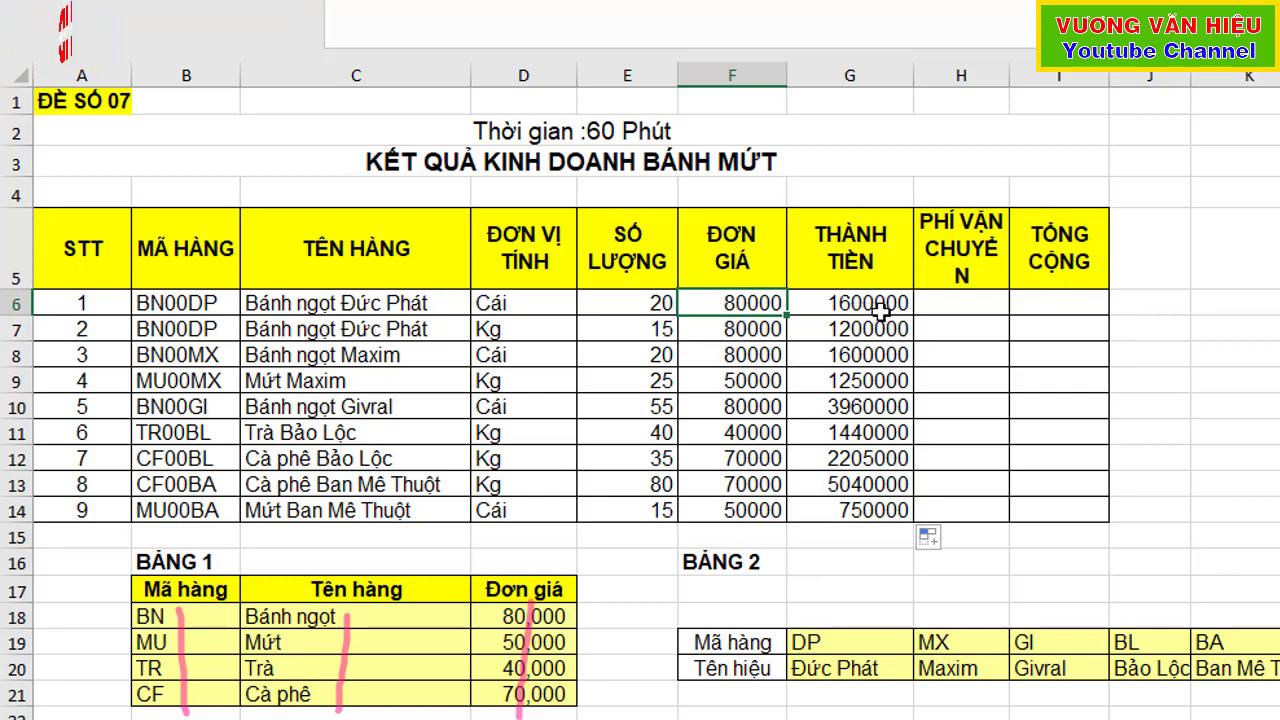
pyautogui.click(639, 417)
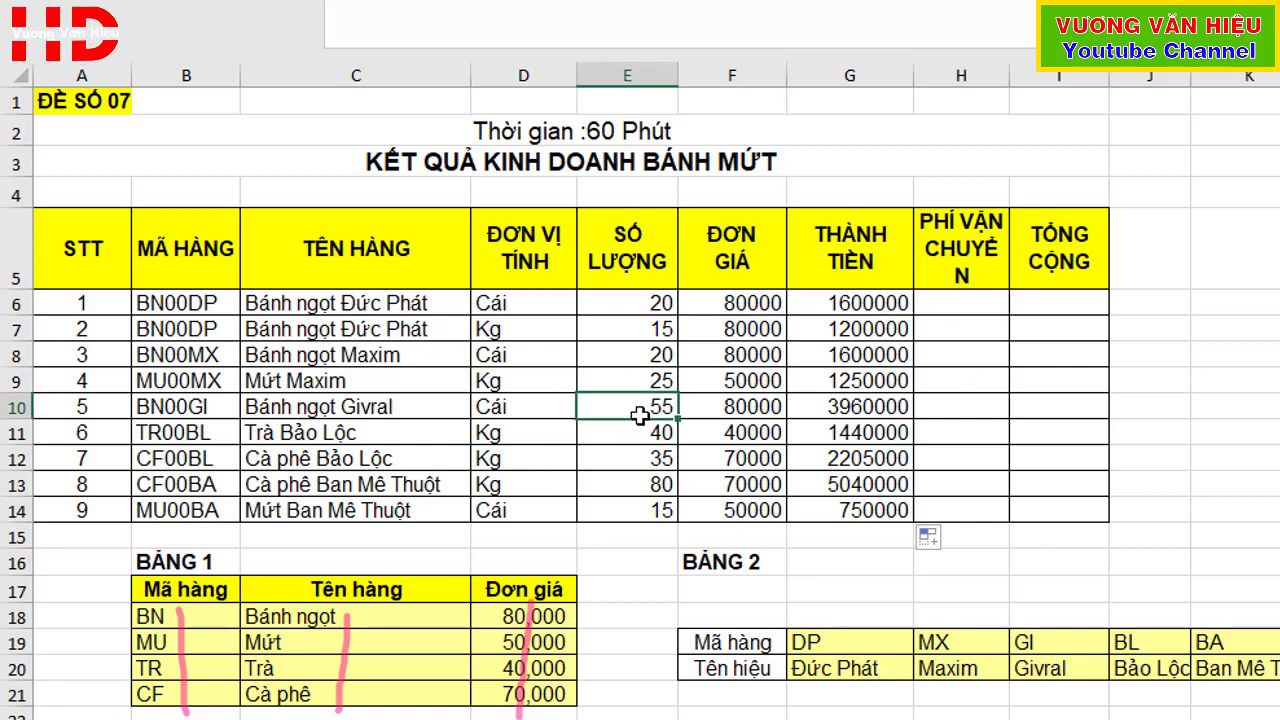
pyautogui.click(1085, 413)
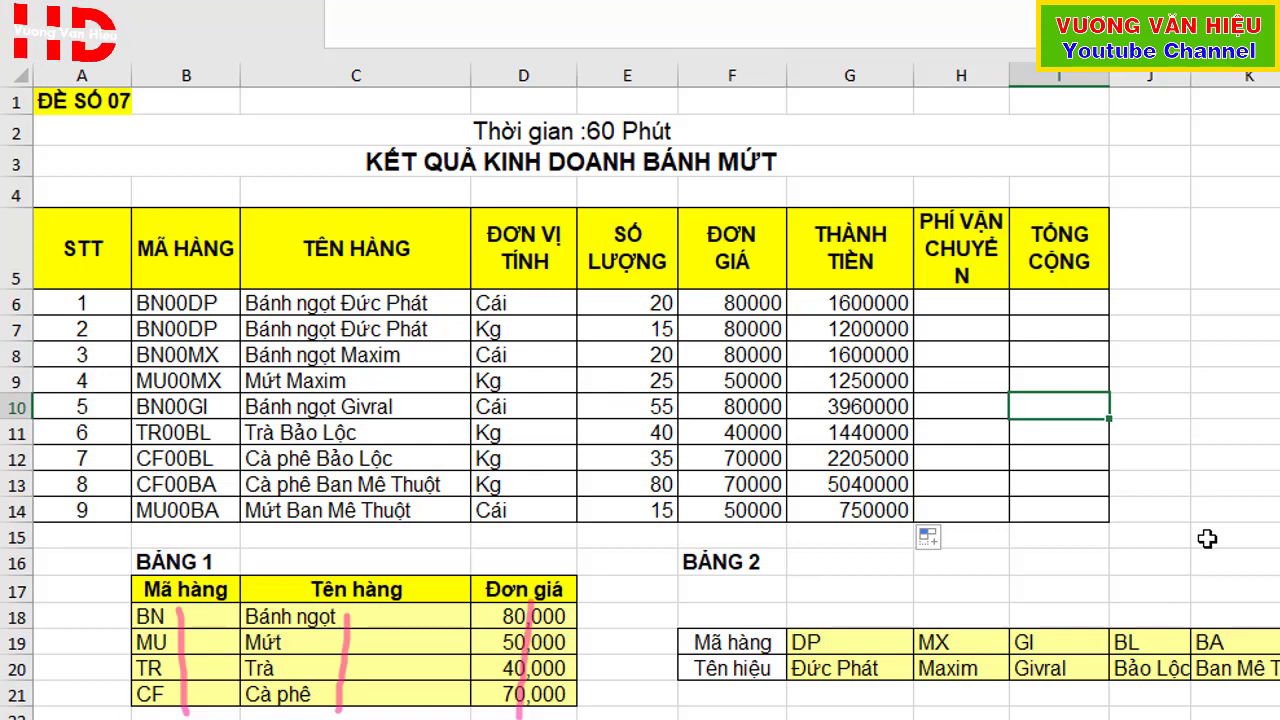
pyautogui.write('=')
pyautogui.press('Left')
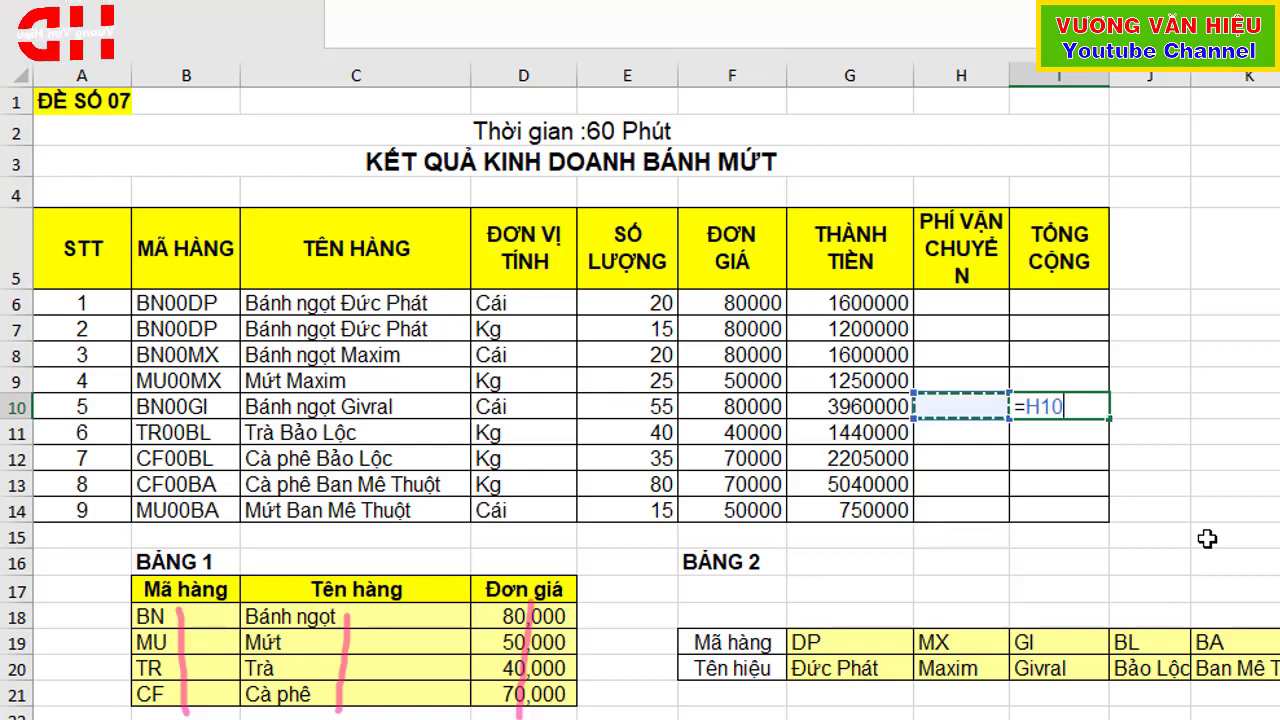
pyautogui.press('Left')
pyautogui.press('Left')
pyautogui.press('Left')
pyautogui.write('*')
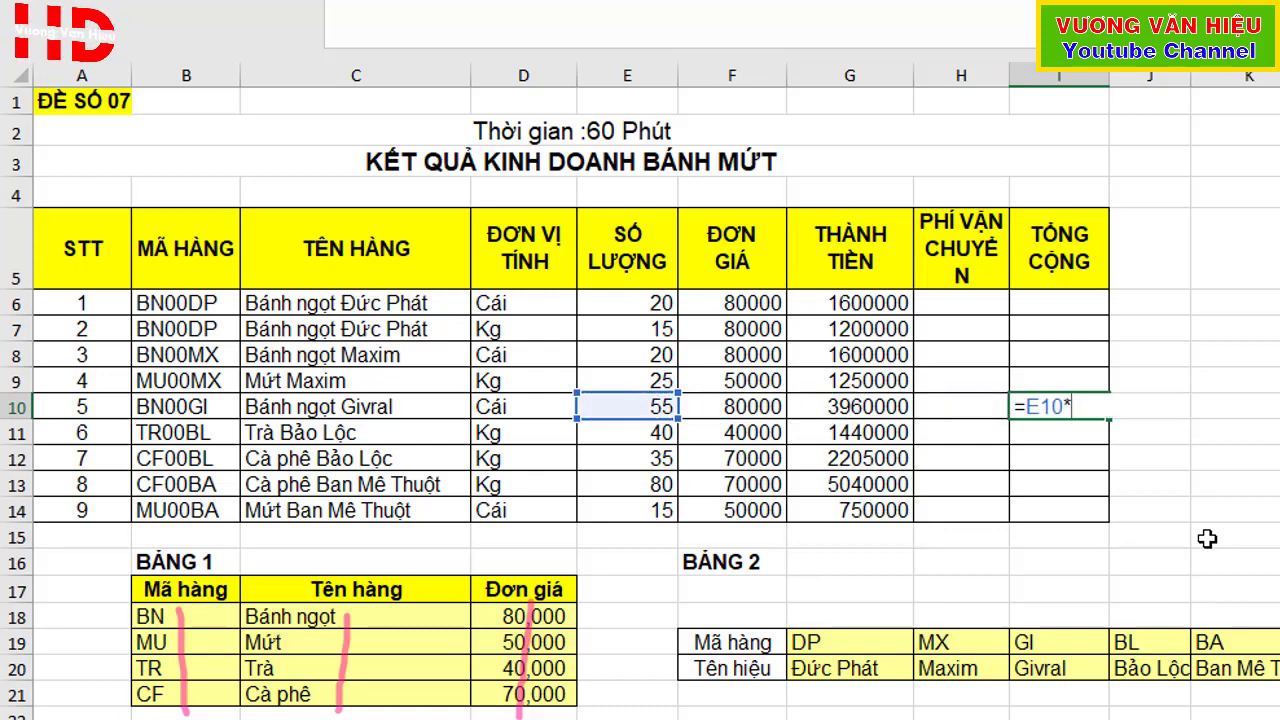
pyautogui.press('Left')
pyautogui.press('Left')
pyautogui.press('Left')
pyautogui.write('*')
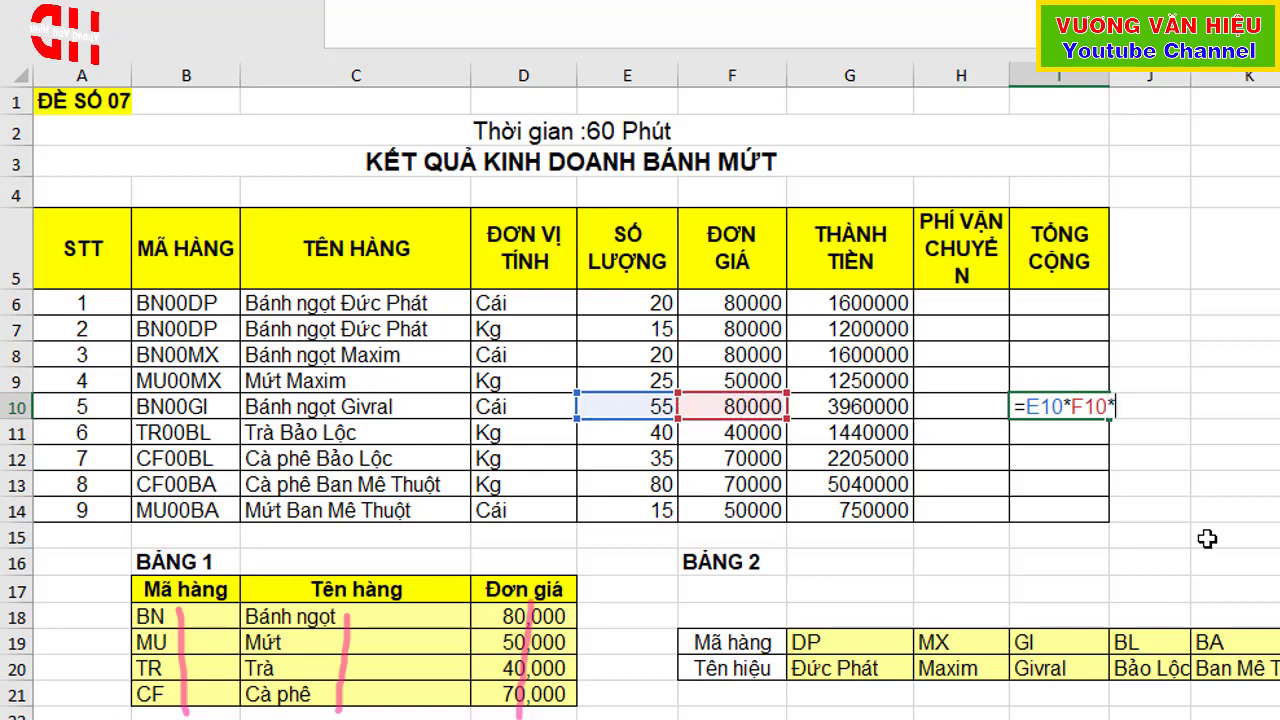
pyautogui.press('BackSpace')
pyautogui.press('BackSpace')
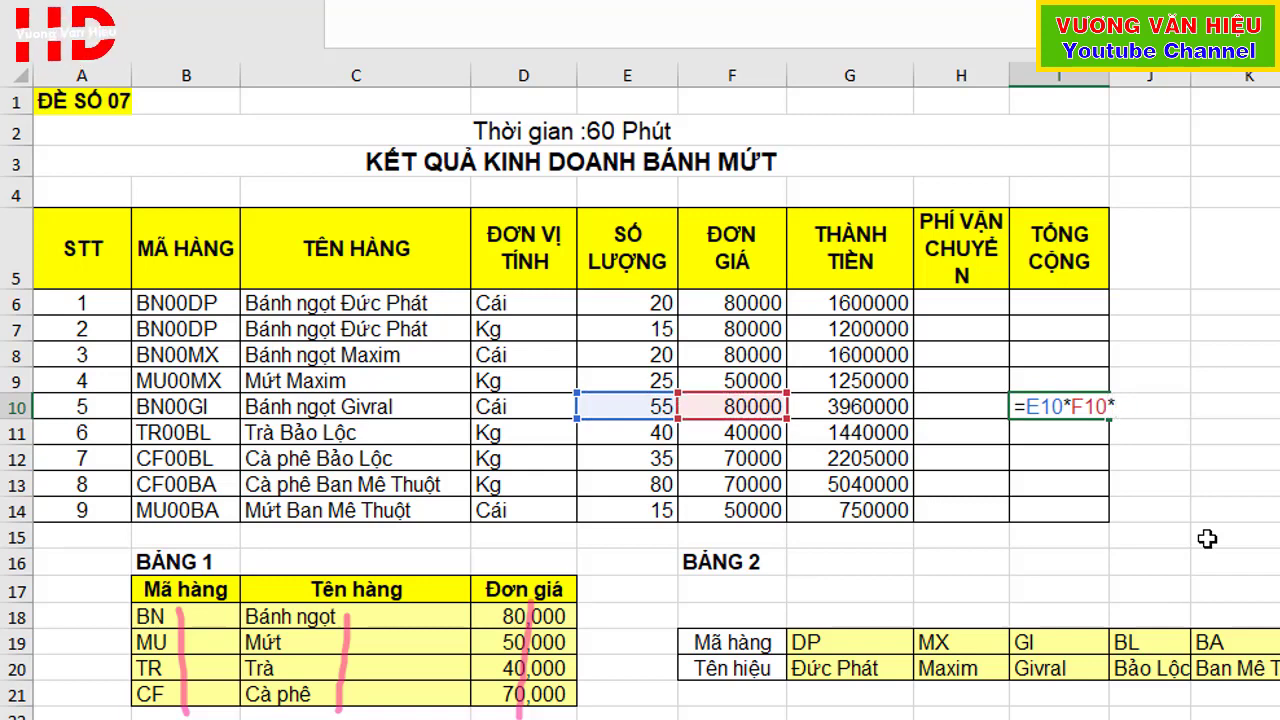
pyautogui.write('60')
pyautogui.press('BackSpace')
pyautogui.press('BackSpace')
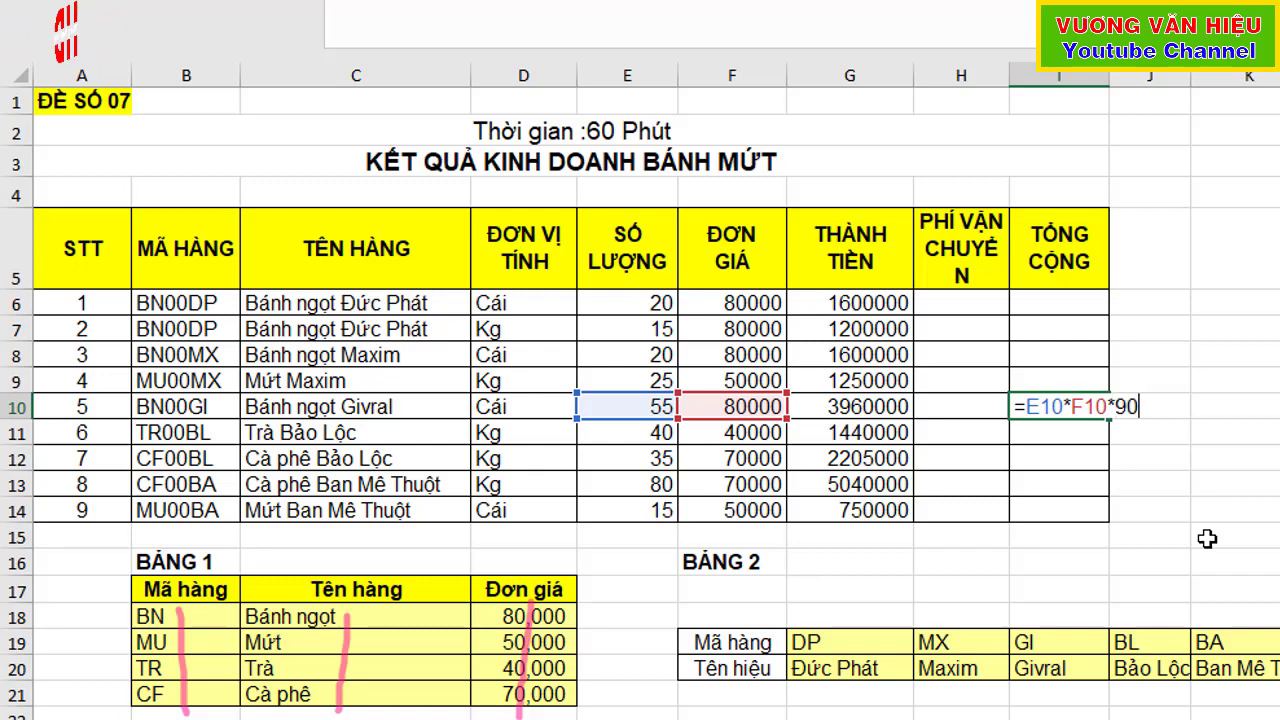
pyautogui.write('^%')
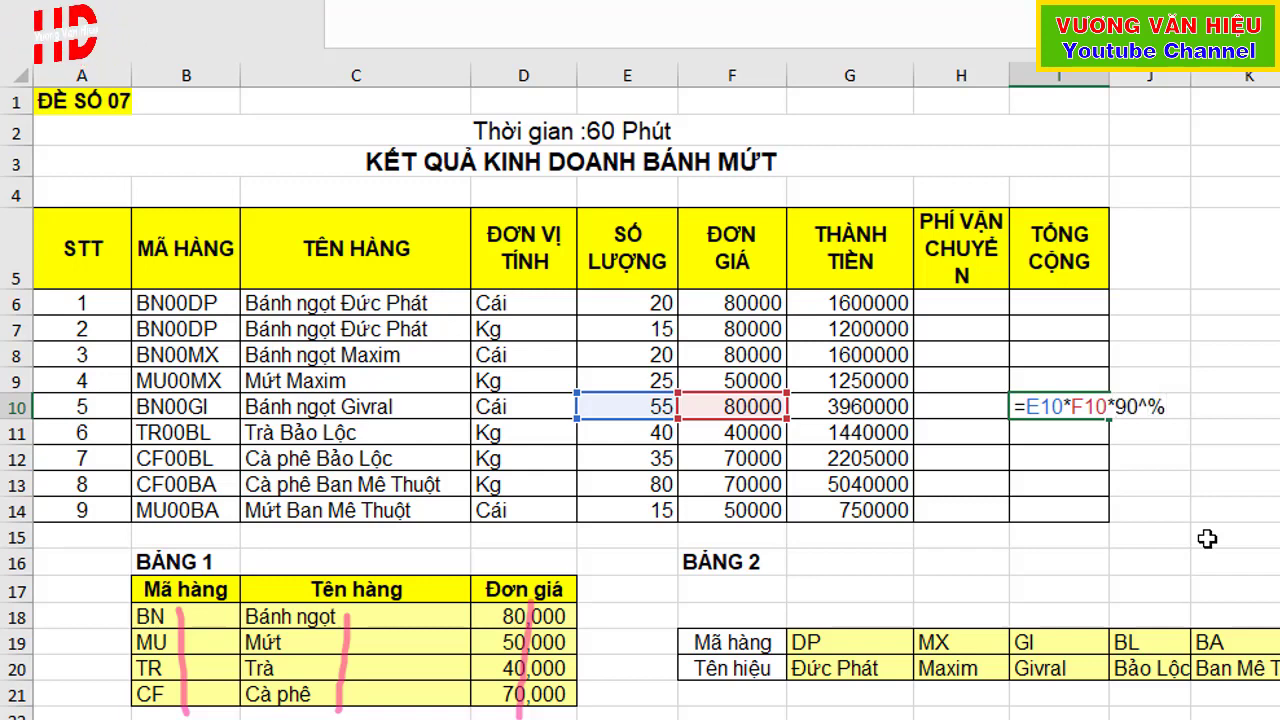
pyautogui.press('Return')
pyautogui.press('Return')
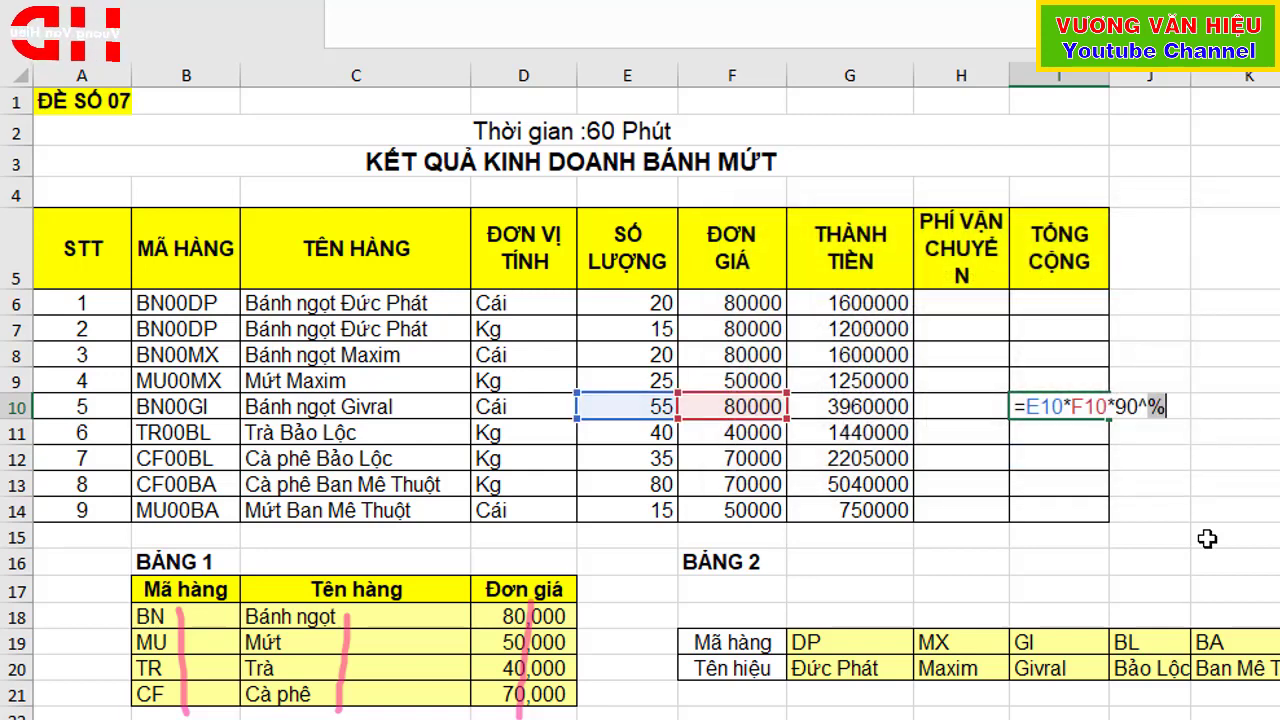
pyautogui.click(1148, 408)
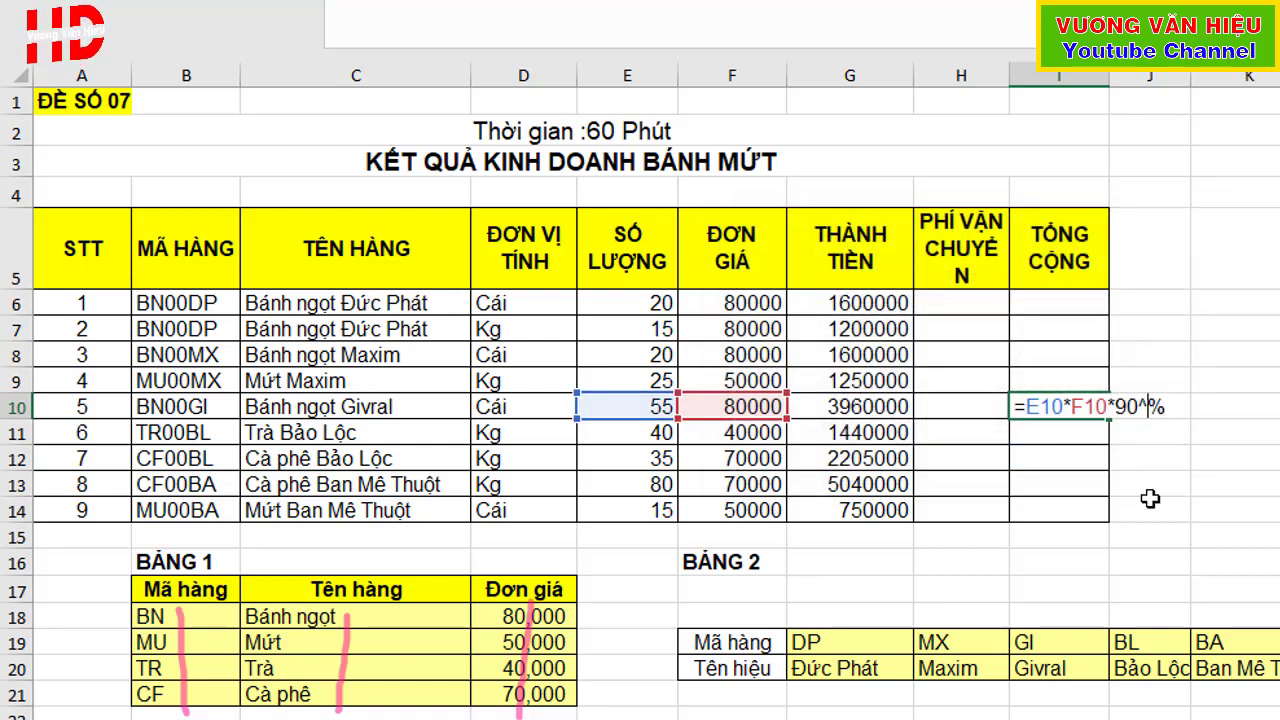
pyautogui.press('BackSpace')
pyautogui.press('Return')
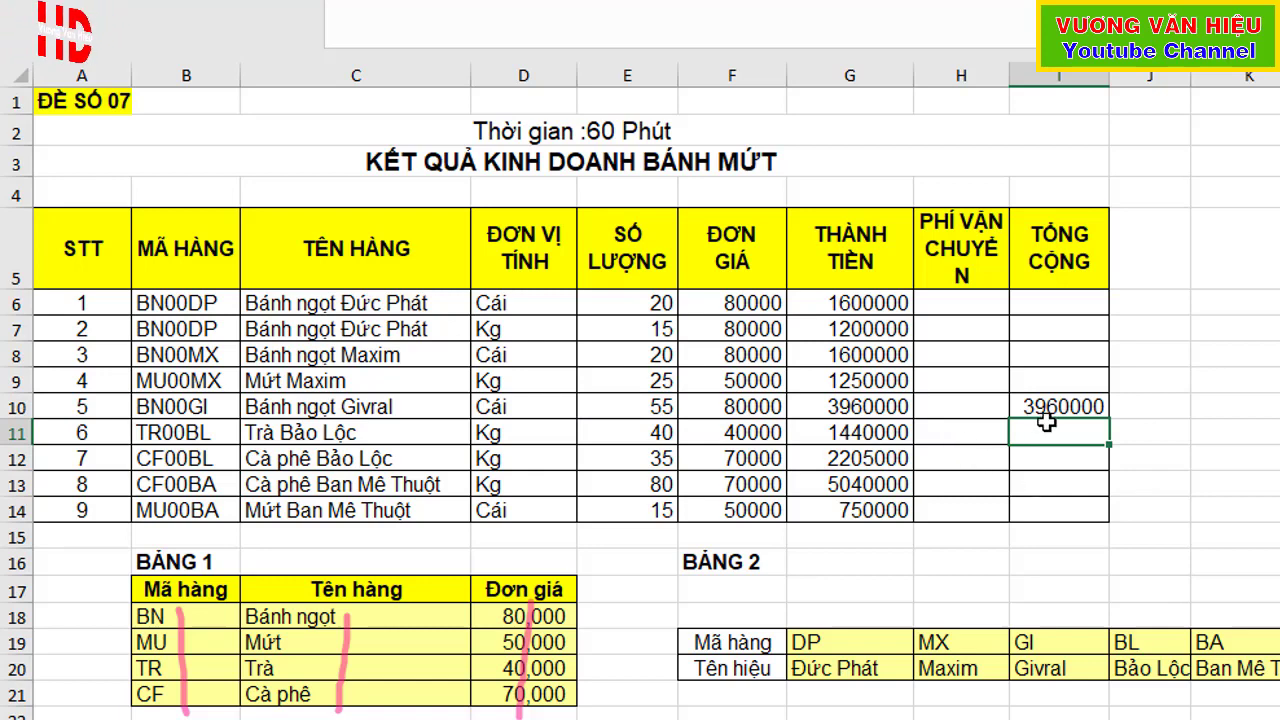
pyautogui.click(845, 415)
pyautogui.keyDown('shift'); pyautogui.click(1106, 416); pyautogui.keyUp('shift')
pyautogui.click(1093, 407)
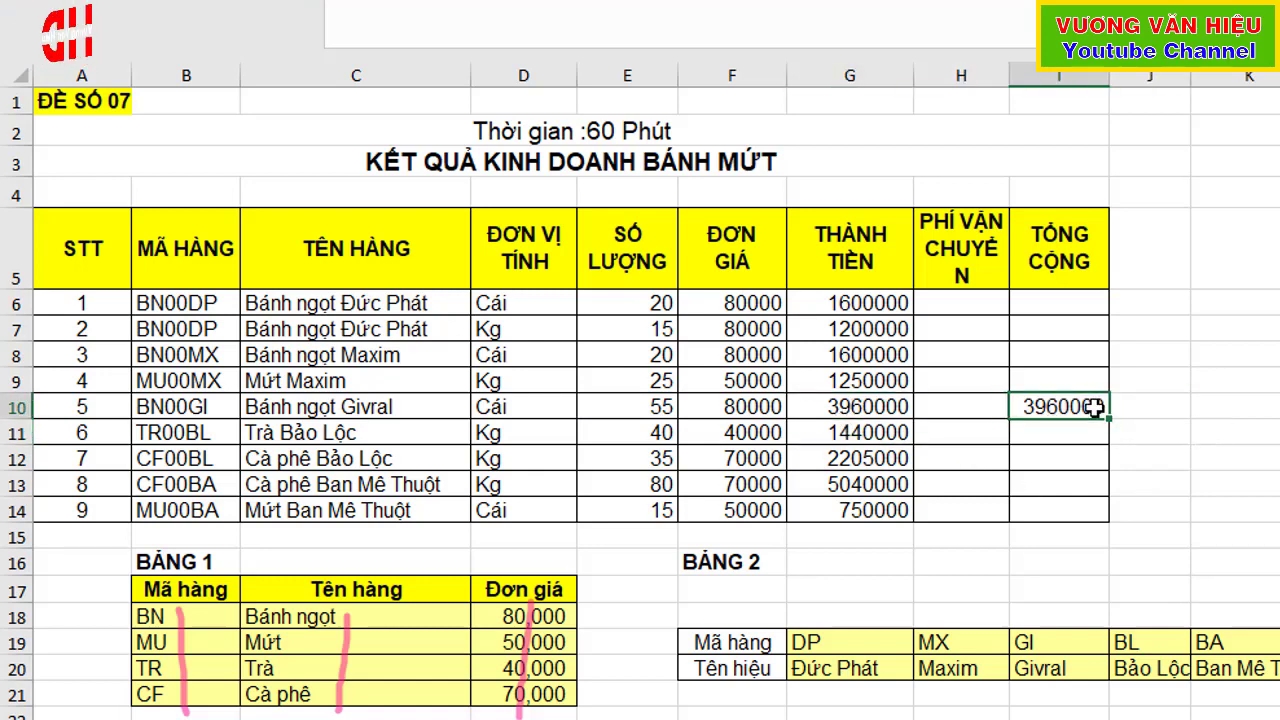
pyautogui.press('Delete')
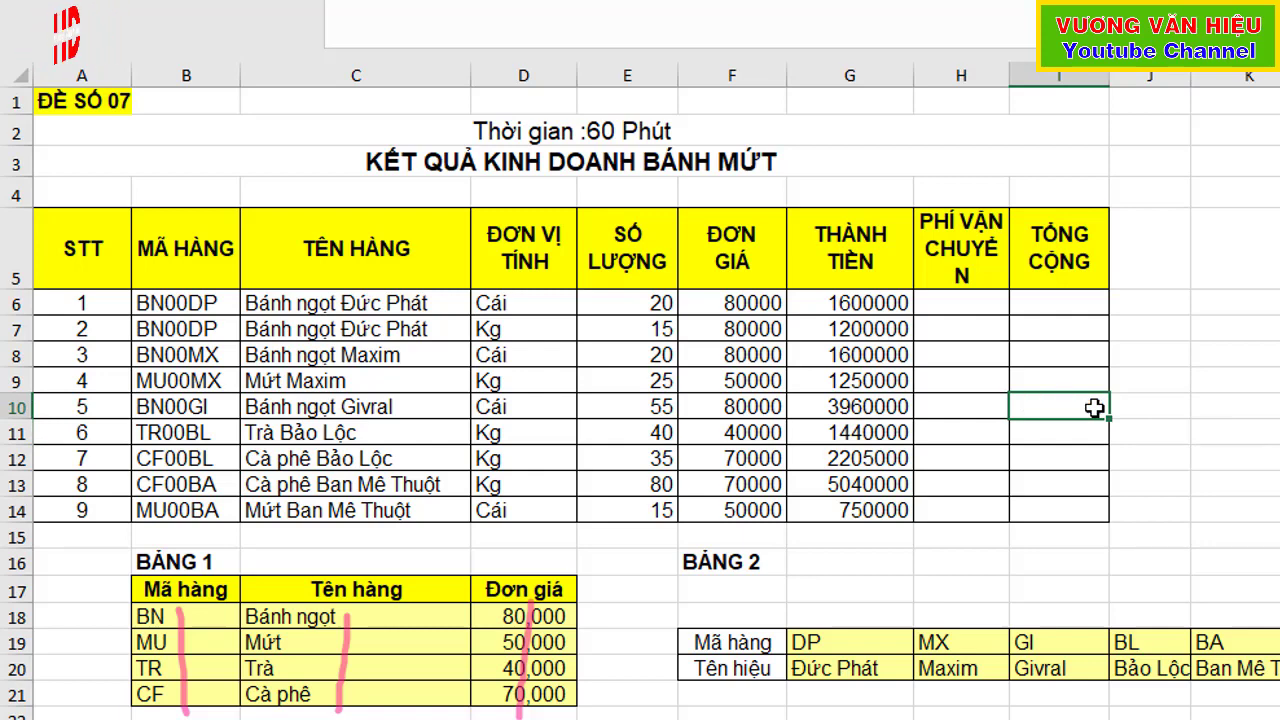
pyautogui.scroll(-3, 850, 420)
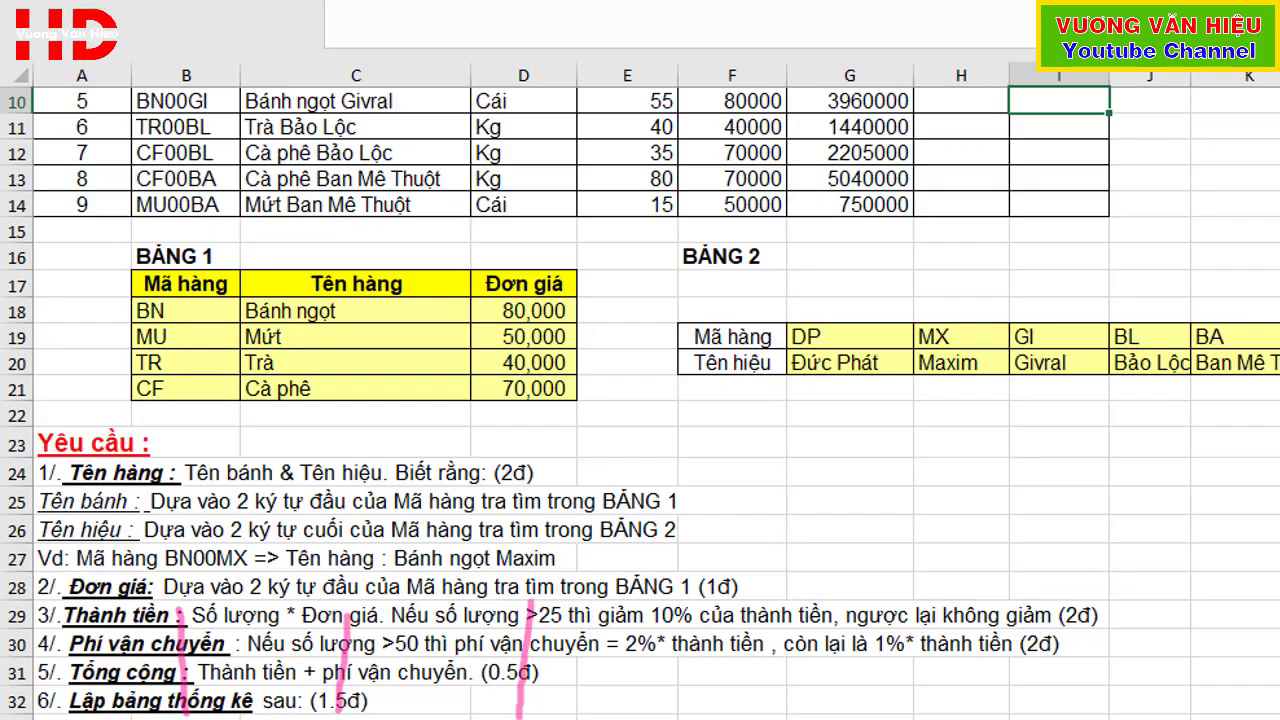
# - Copy cell I10, then move to the PHÍ VẬN CHUYỂN cell in row 6
pyautogui.hotkey('ctrl', 'c')
pyautogui.click(740, 557)
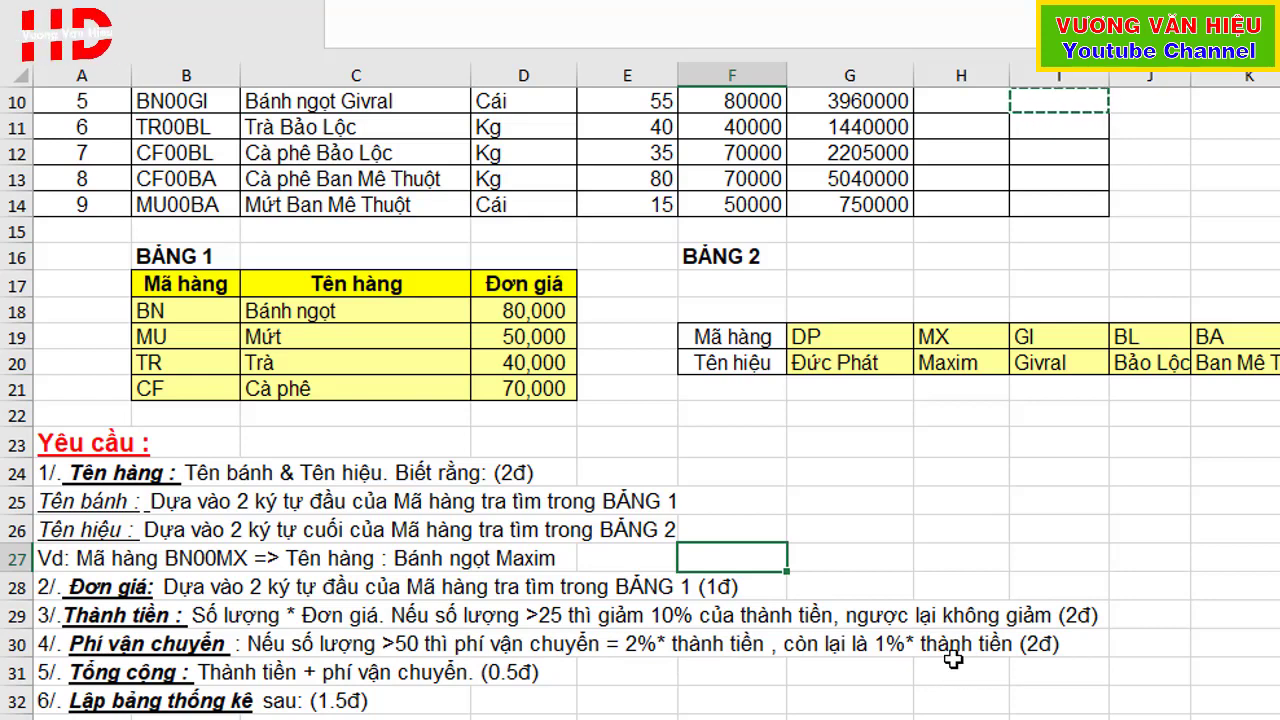
pyautogui.scroll(3, 948, 630)
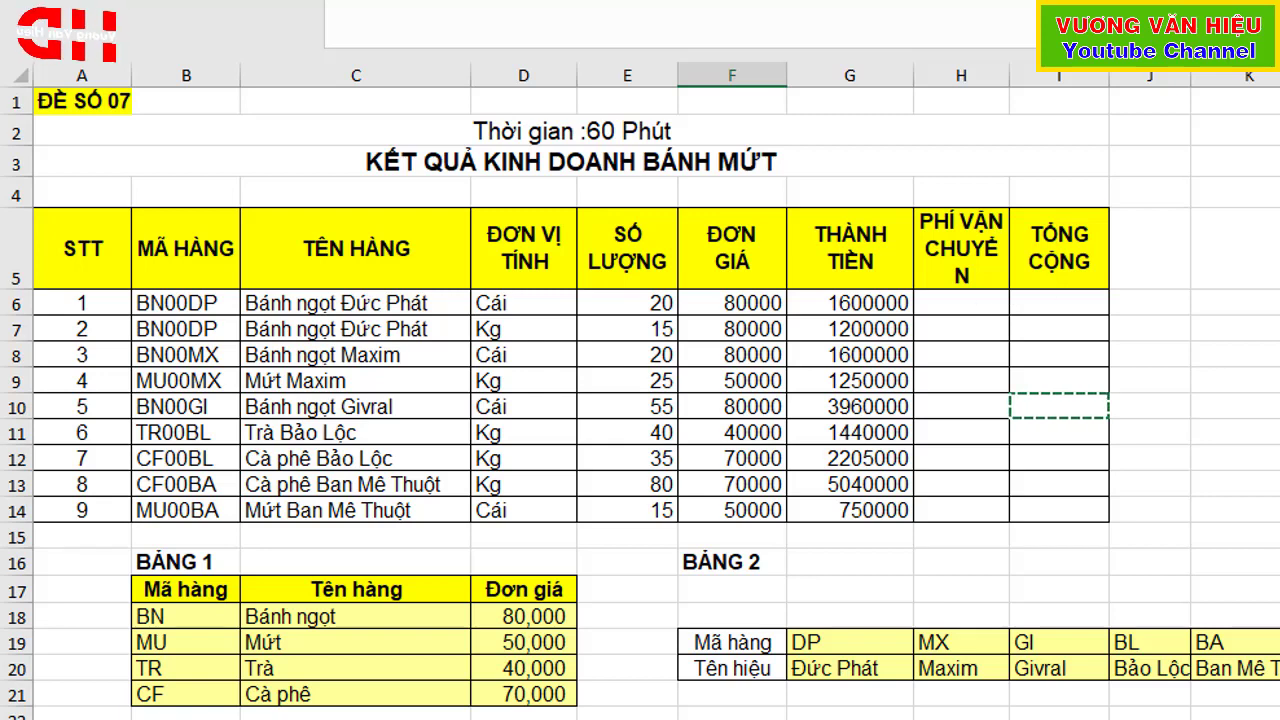
pyautogui.click(968, 310)
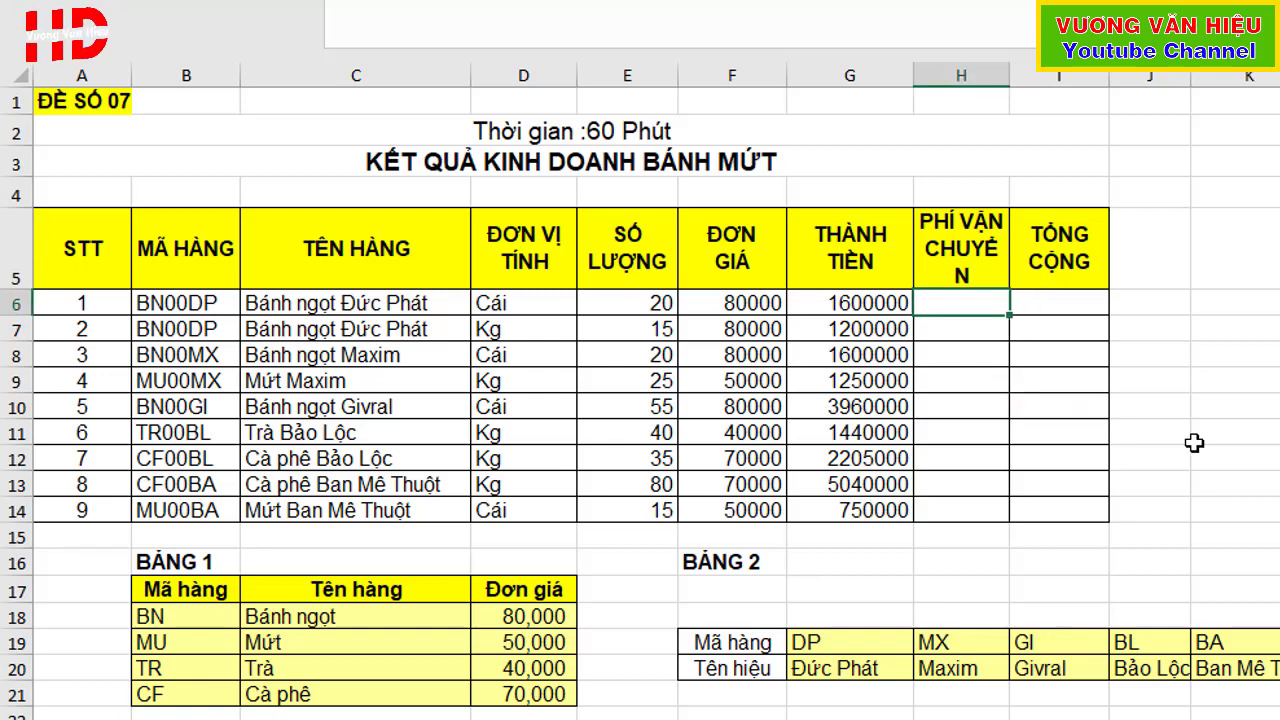
pyautogui.write('=IF')
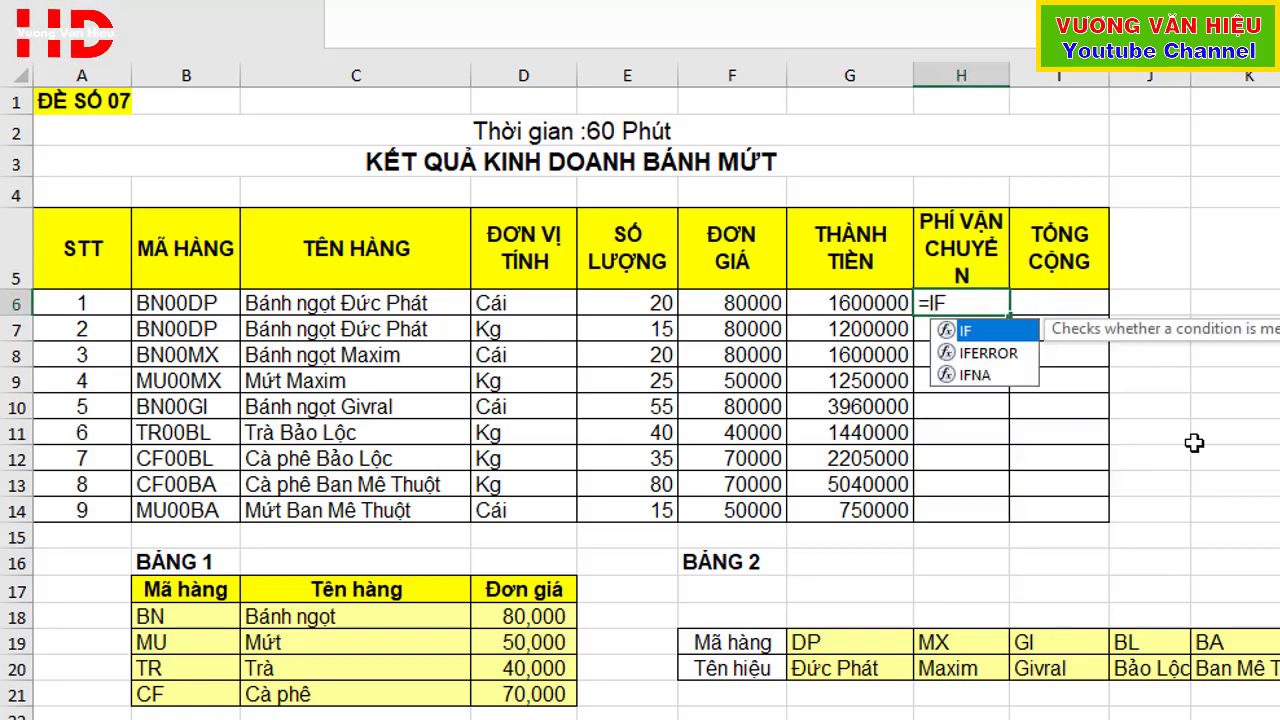
pyautogui.write('(')
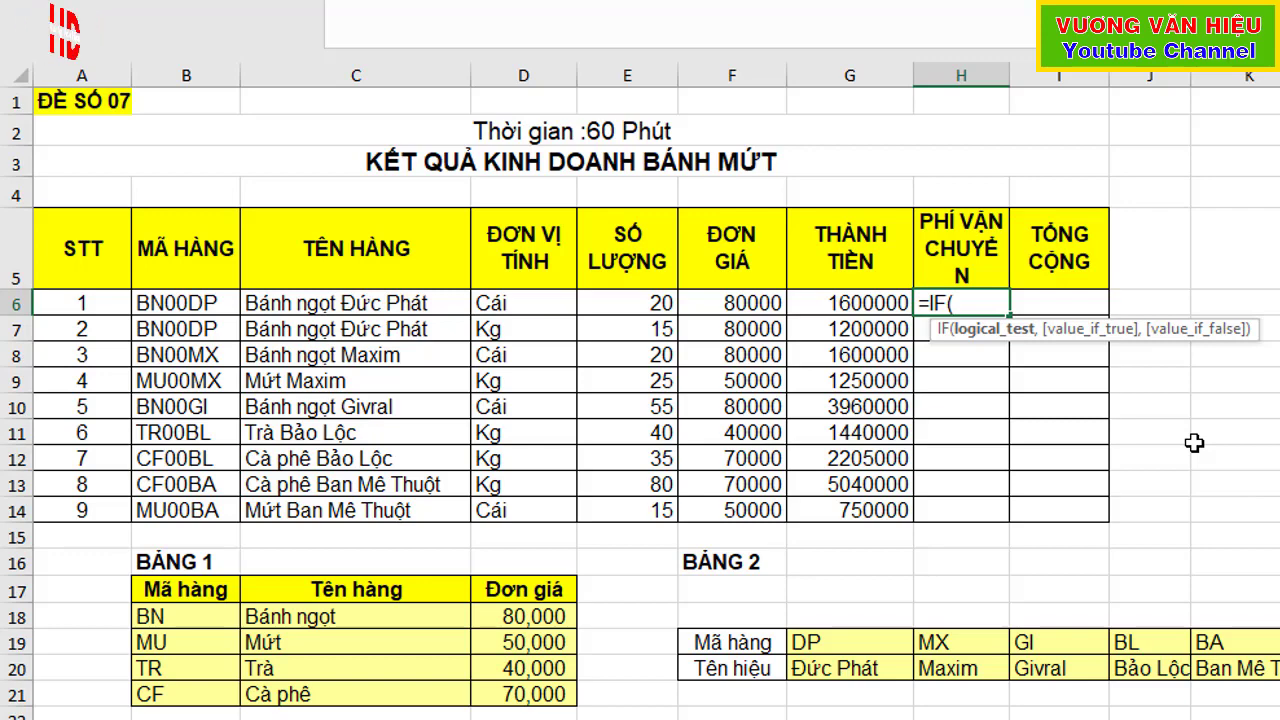
pyautogui.scroll(-5, 1007, 532)
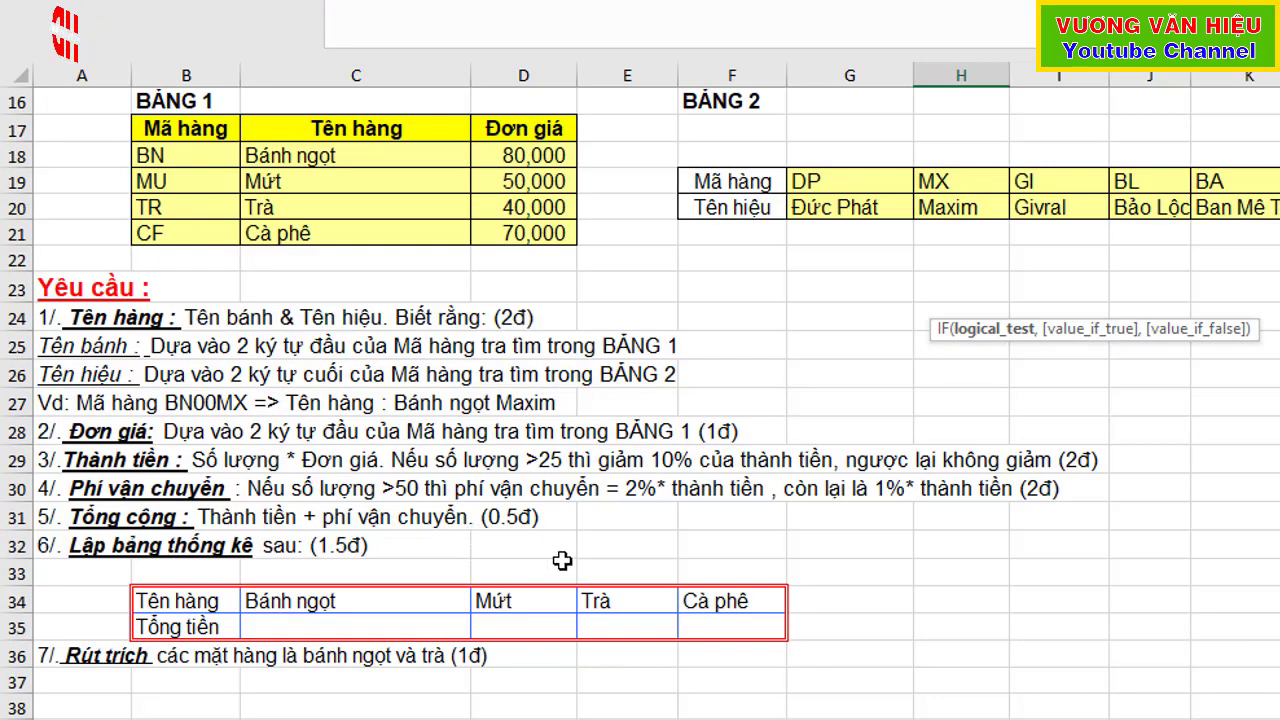
pyautogui.scroll(3, 667, 505)
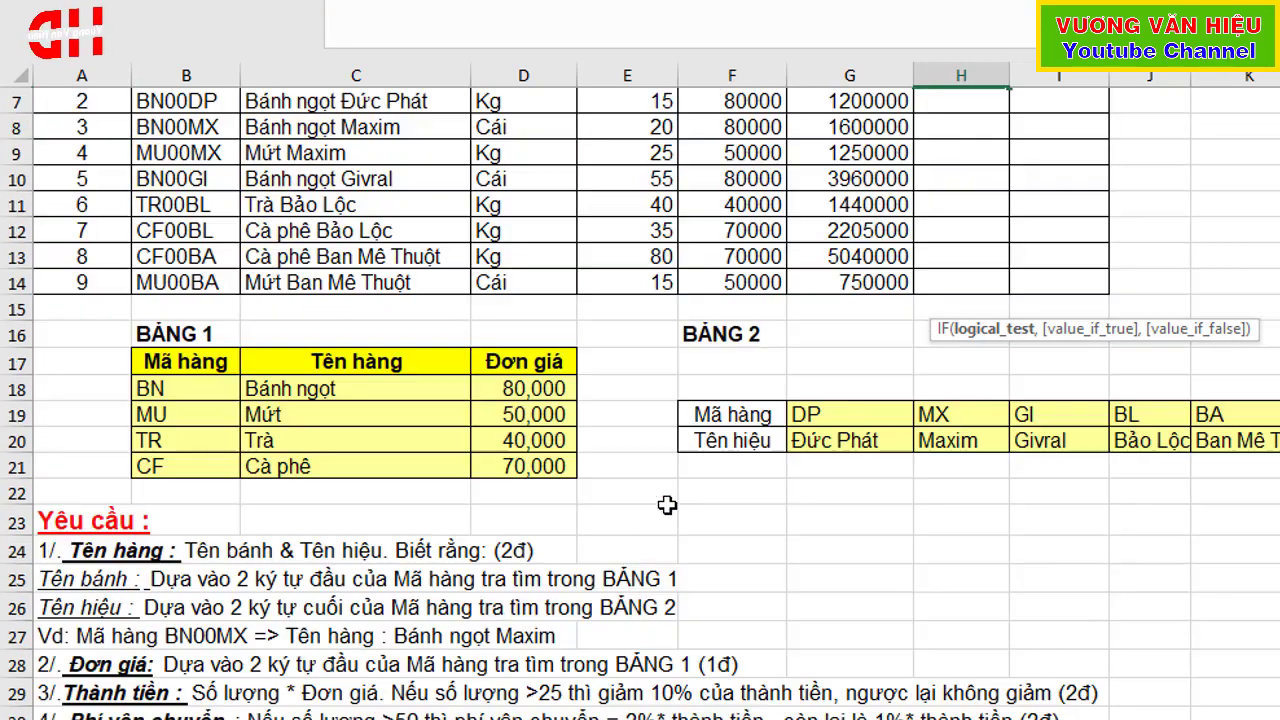
pyautogui.scroll(2, 667, 505)
pyautogui.press('Left')
pyautogui.press('Left')
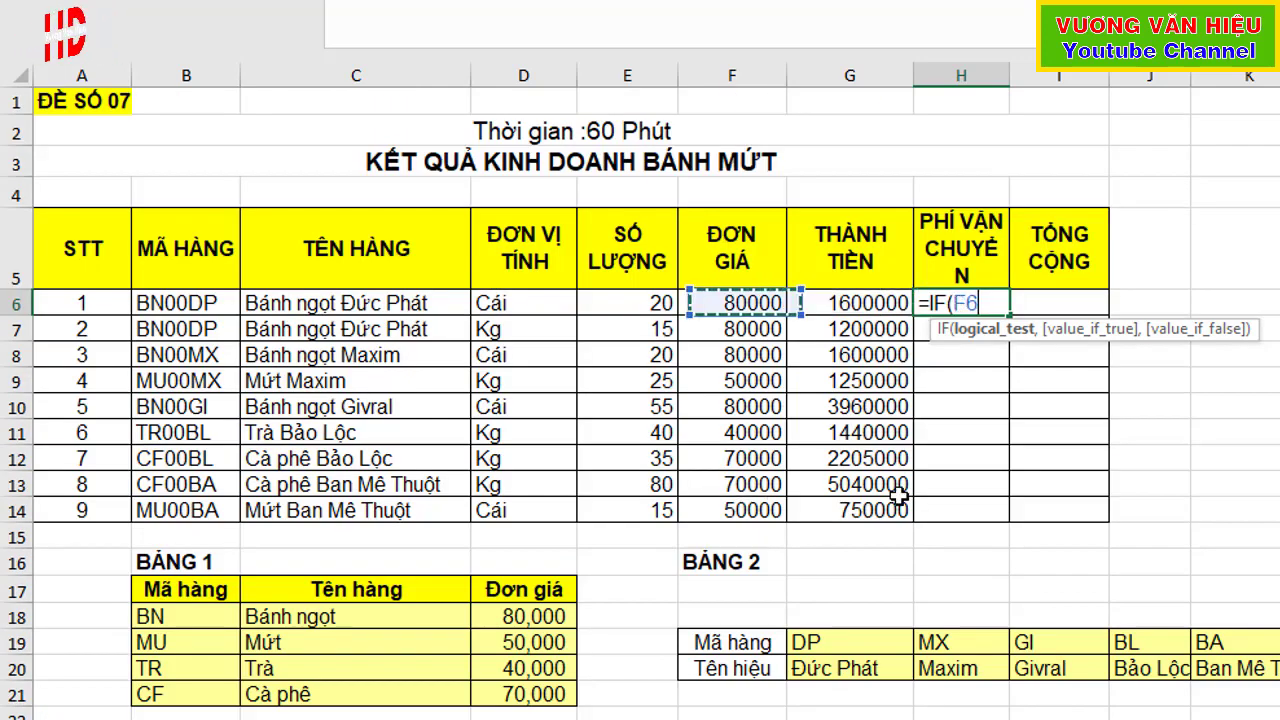
pyautogui.press('Left')
pyautogui.write('?')
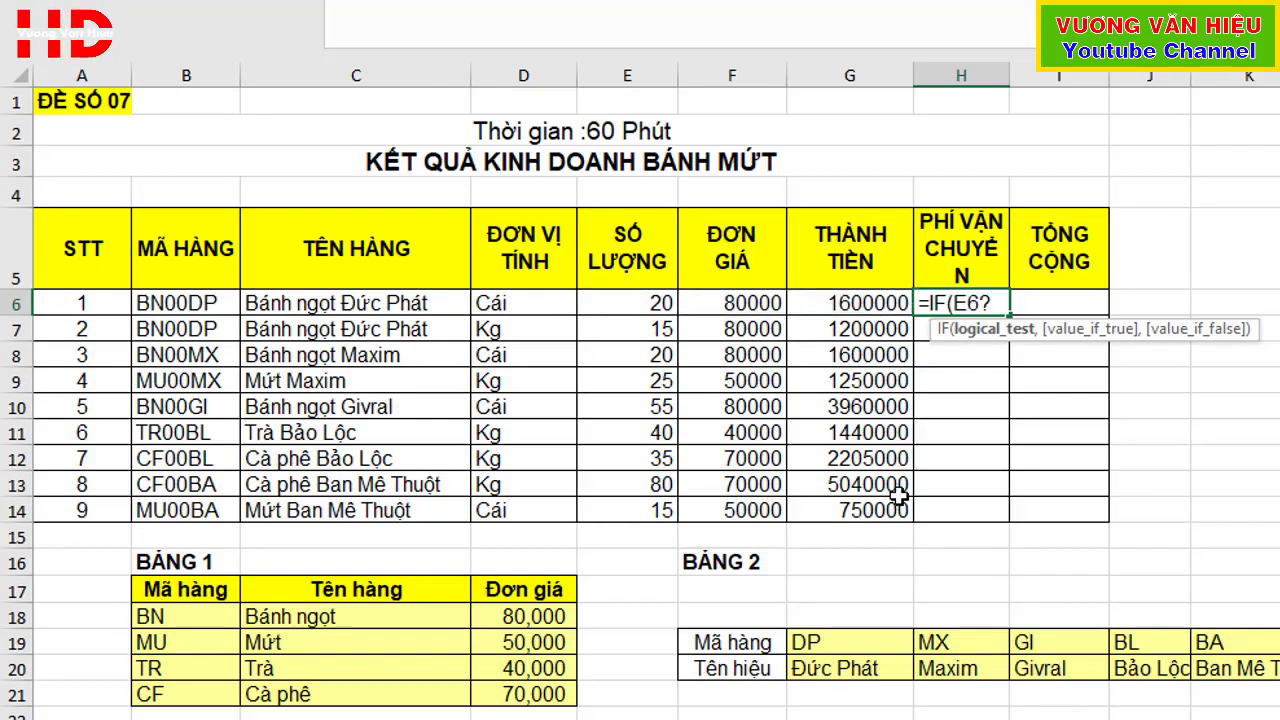
pyautogui.press('BackSpace')
pyautogui.write('>50')
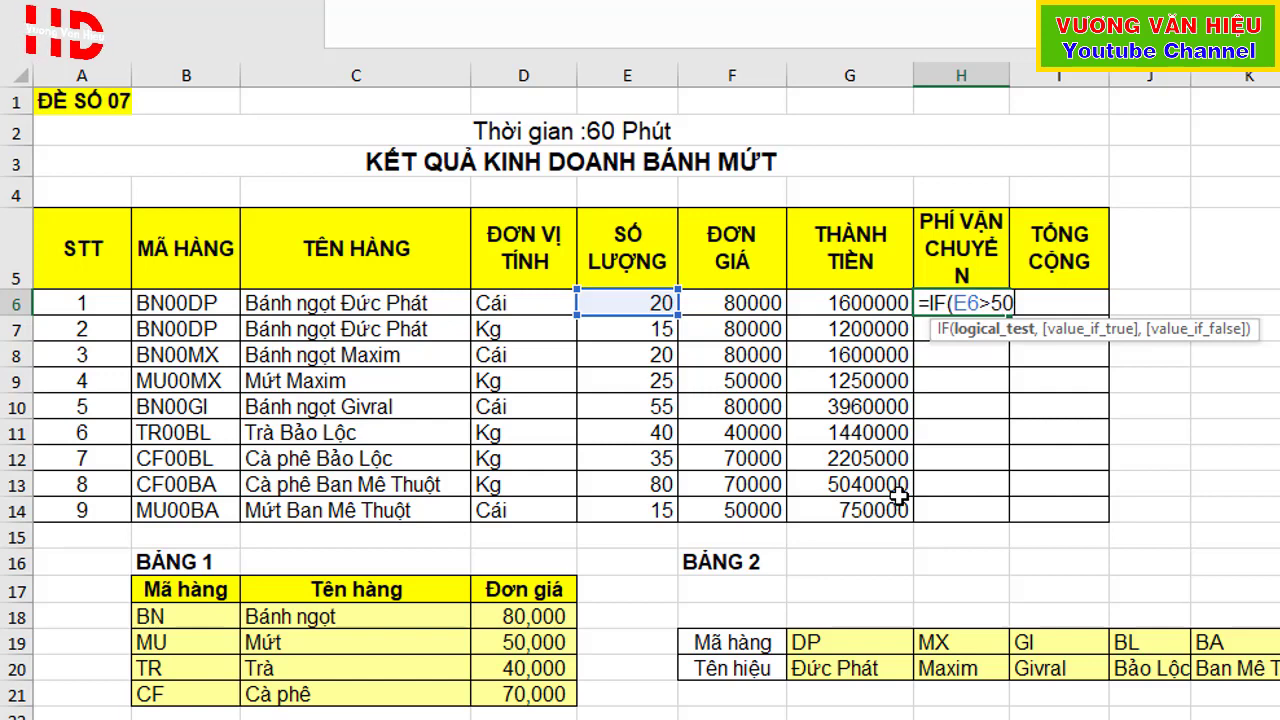
pyautogui.write(',2')
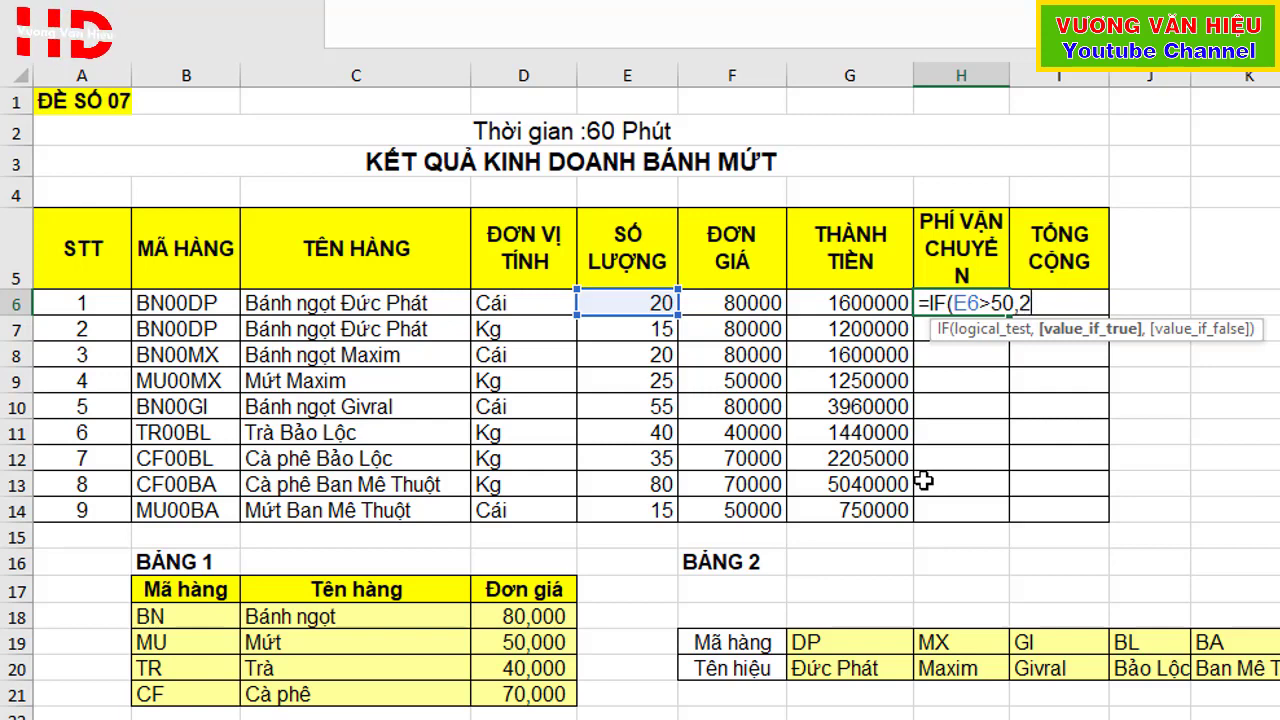
pyautogui.write('%*')
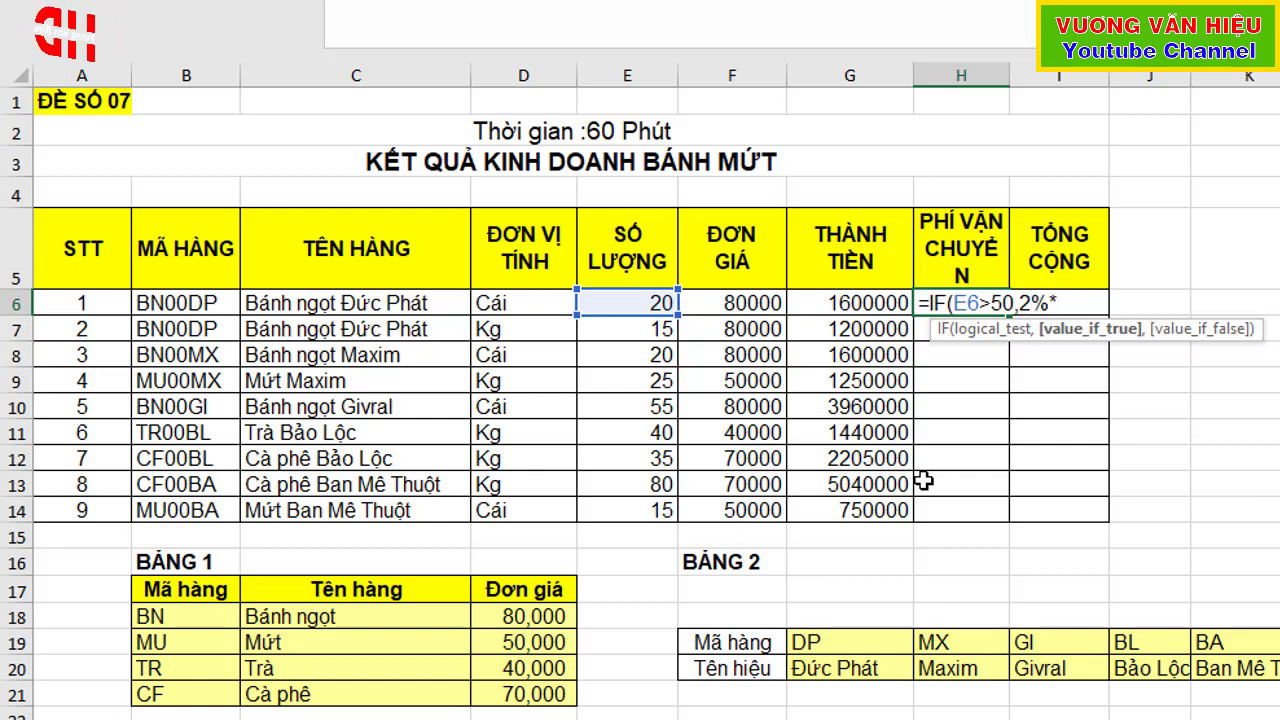
pyautogui.press('Left')
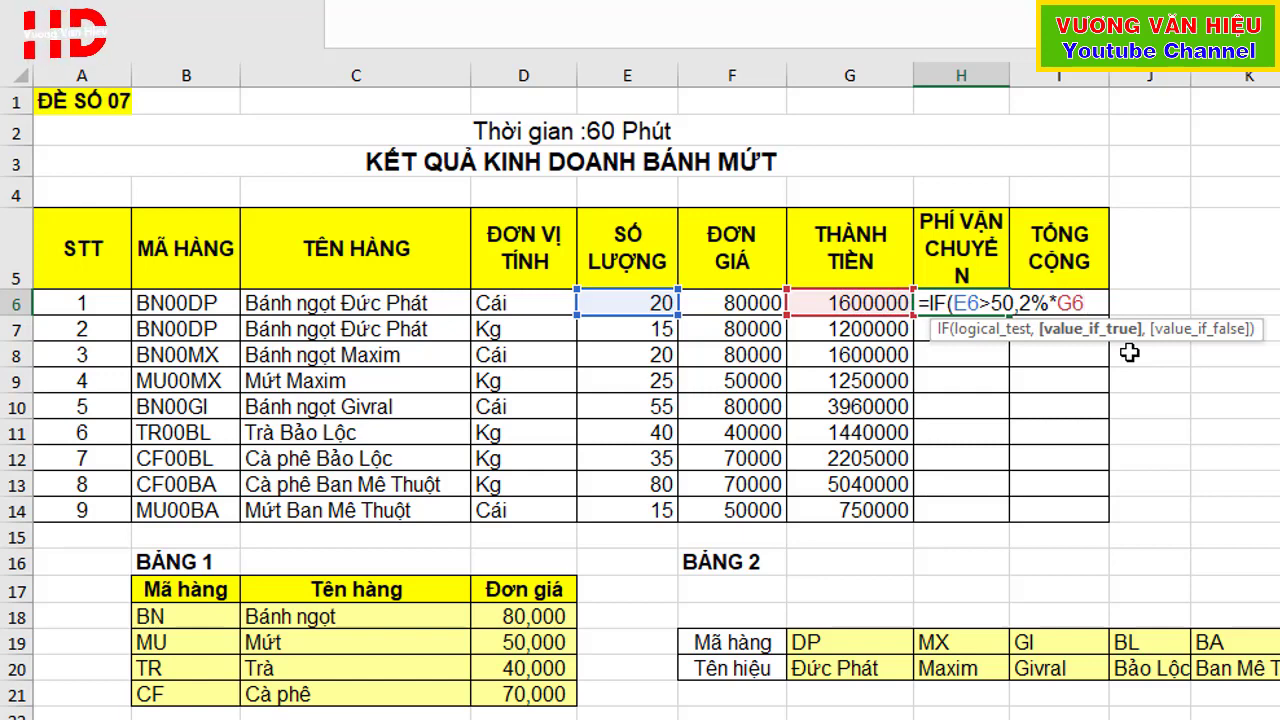
pyautogui.write('M')
pyautogui.press('BackSpace')
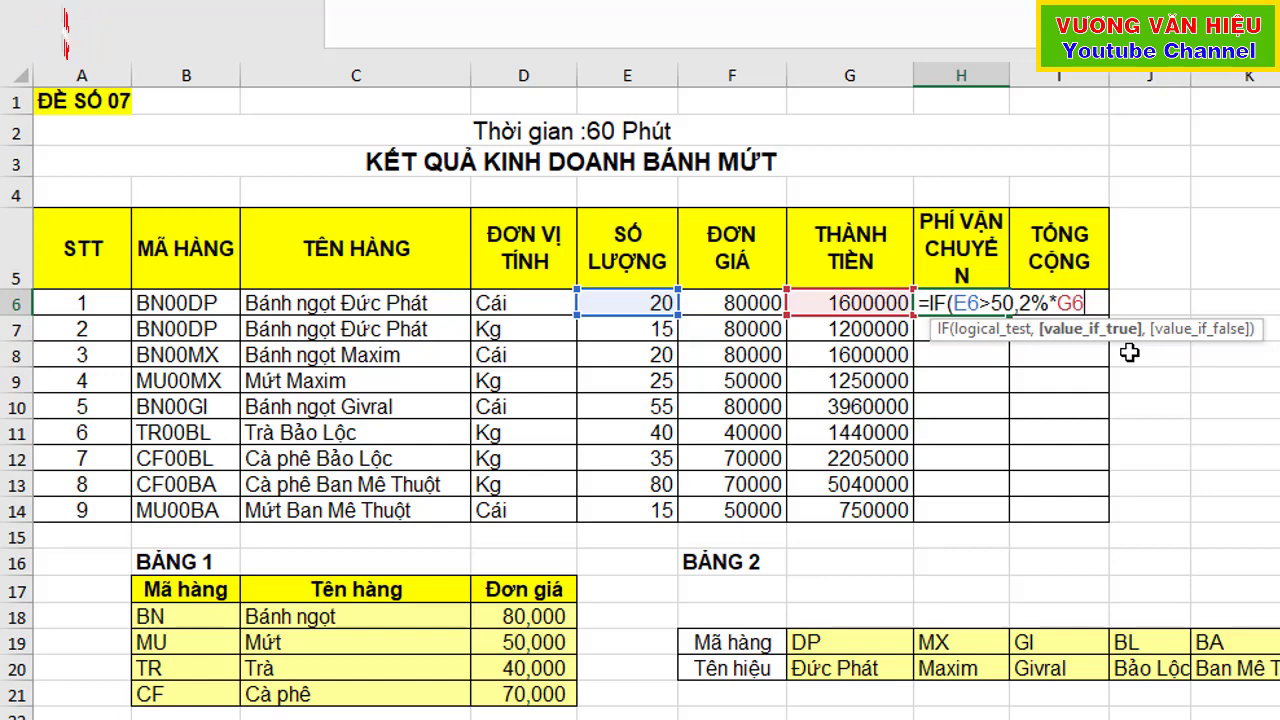
pyautogui.write(',2')
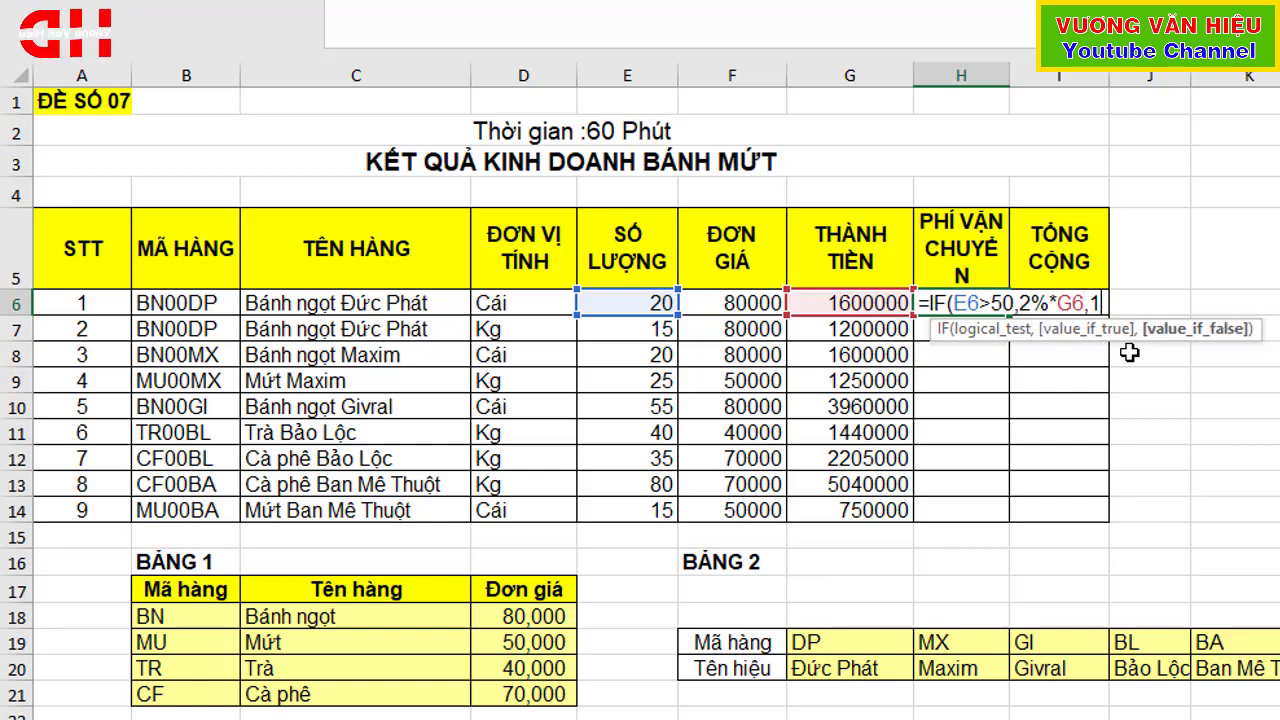
pyautogui.write('%*')
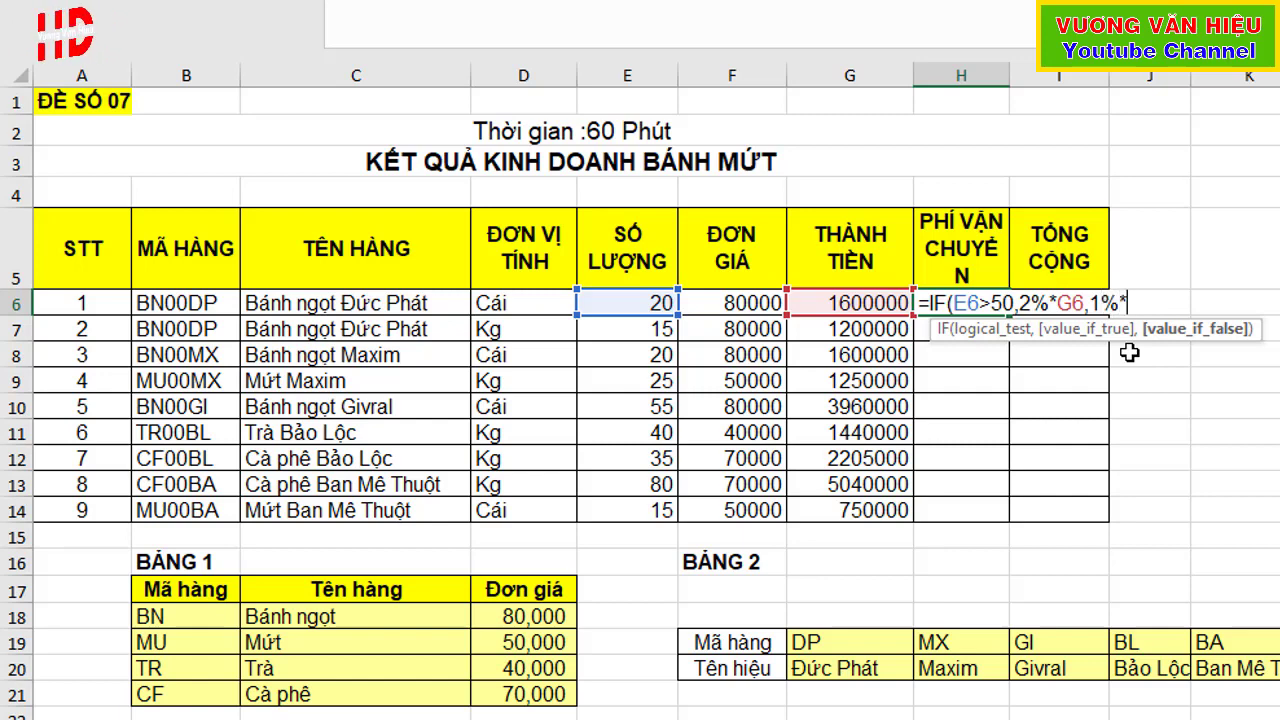
pyautogui.press('Left')
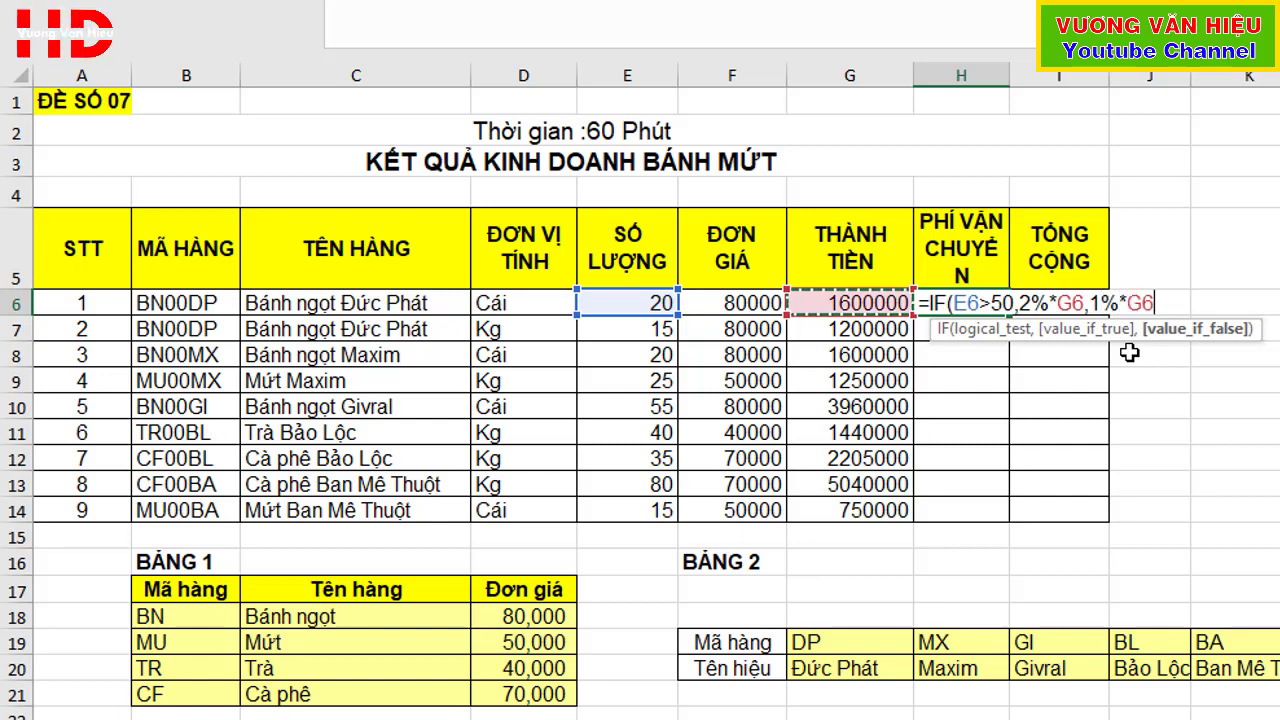
pyautogui.press('F2')
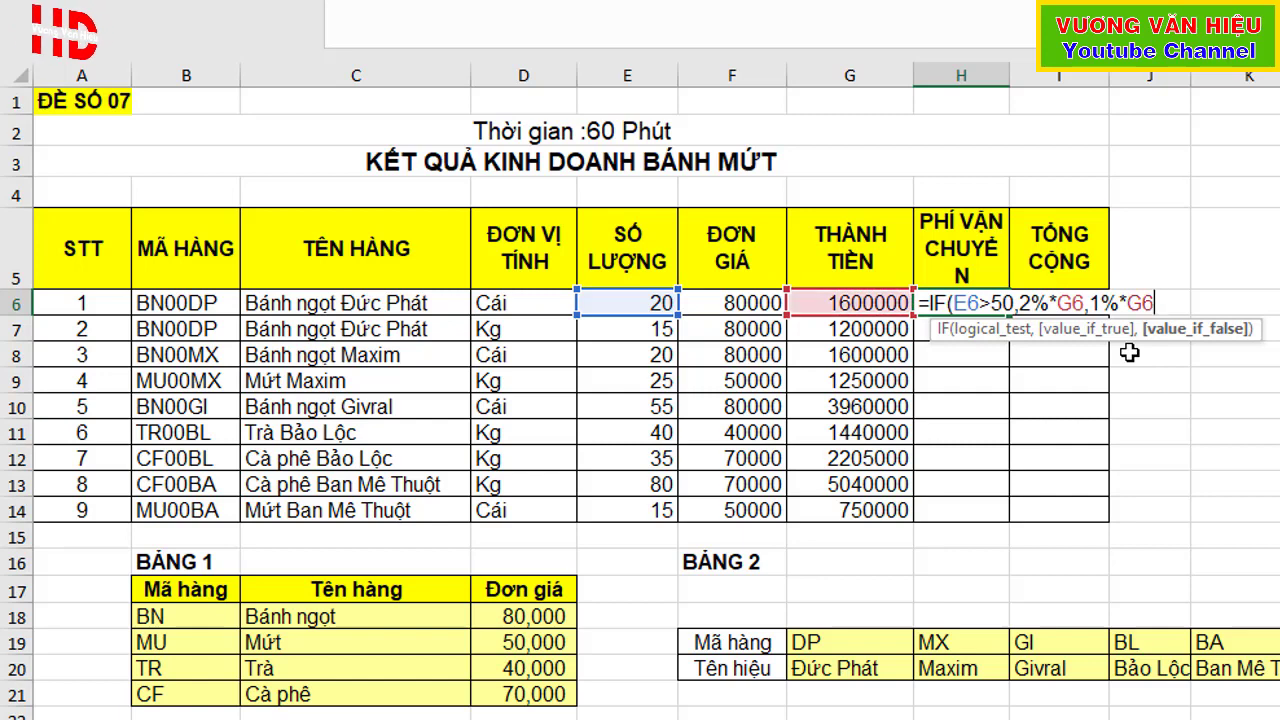
pyautogui.write(')')
pyautogui.press('Return')
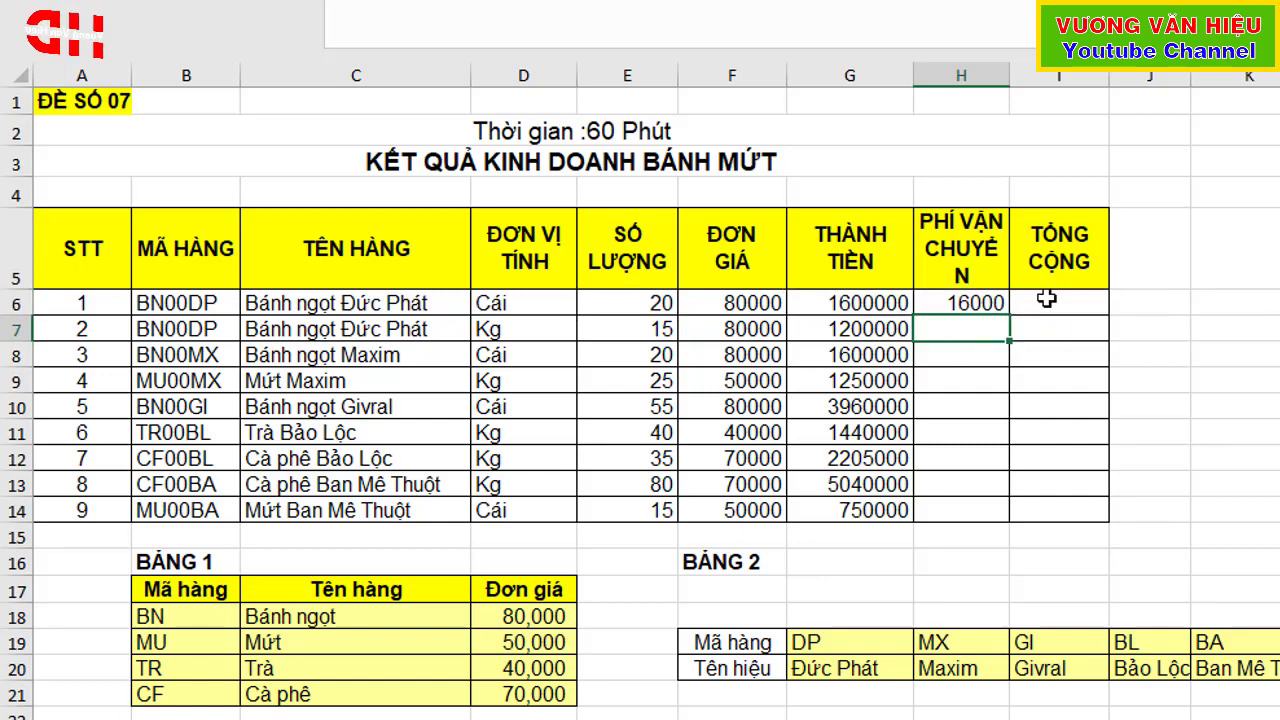
pyautogui.click(979, 303)
pyautogui.moveTo(1010, 318); pyautogui.dragTo(996, 535)
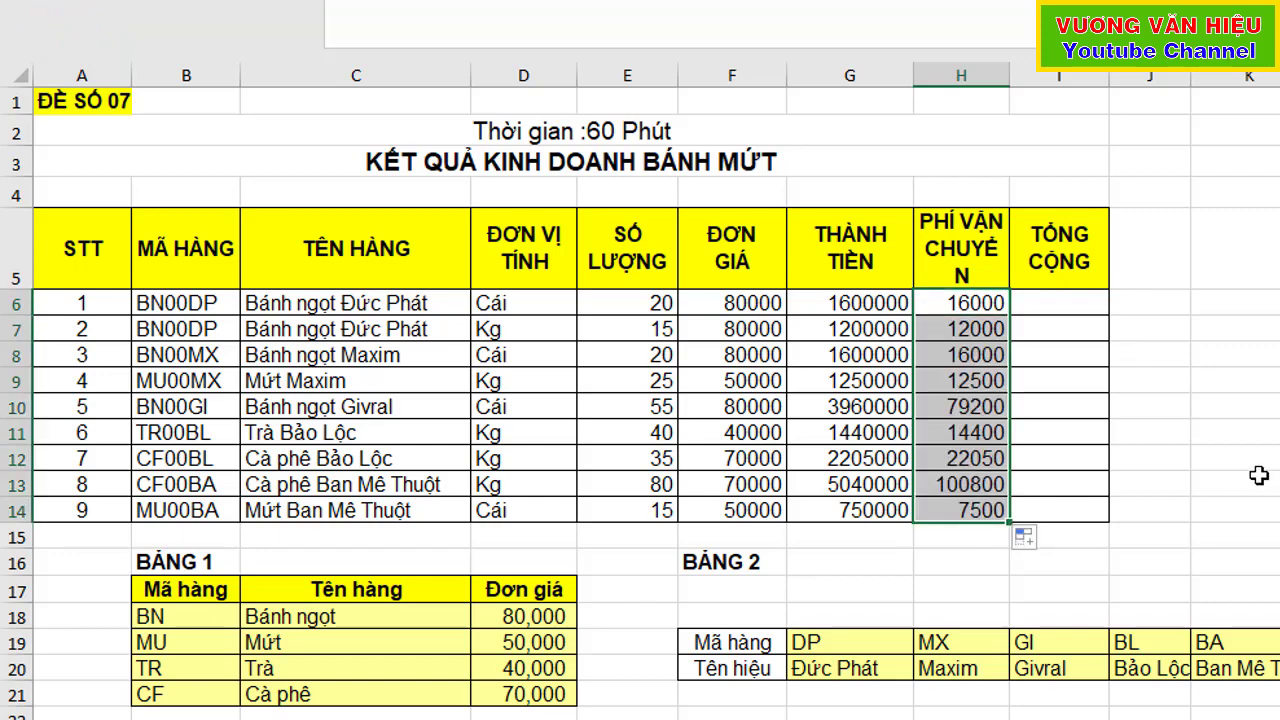
pyautogui.scroll(-4, 1200, 482)
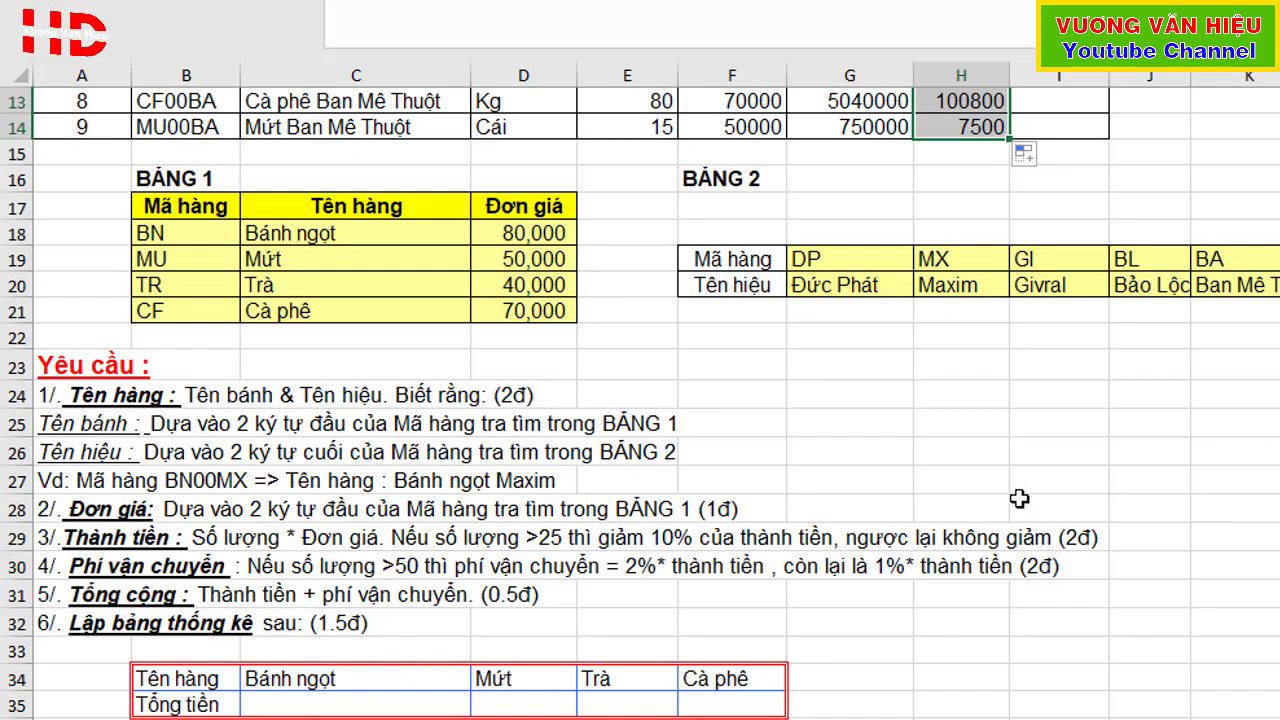
pyautogui.scroll(4, 1019, 498)
pyautogui.click(1063, 301)
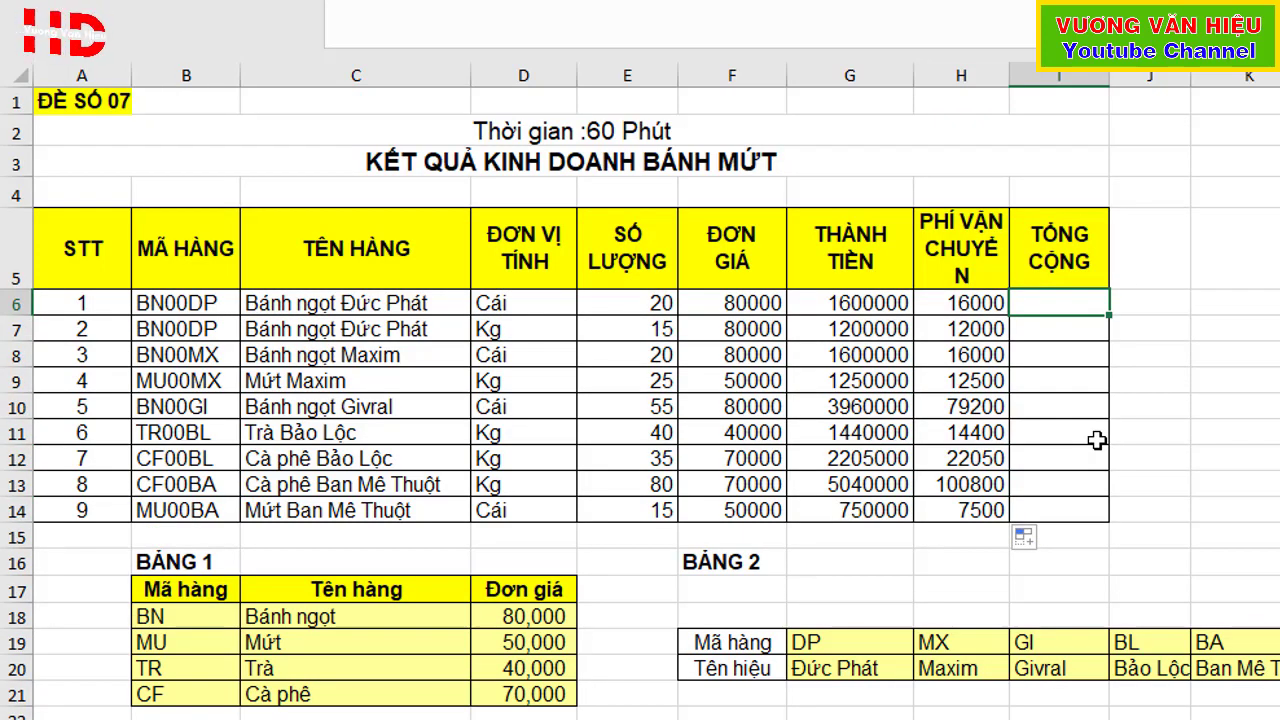
pyautogui.write('=')
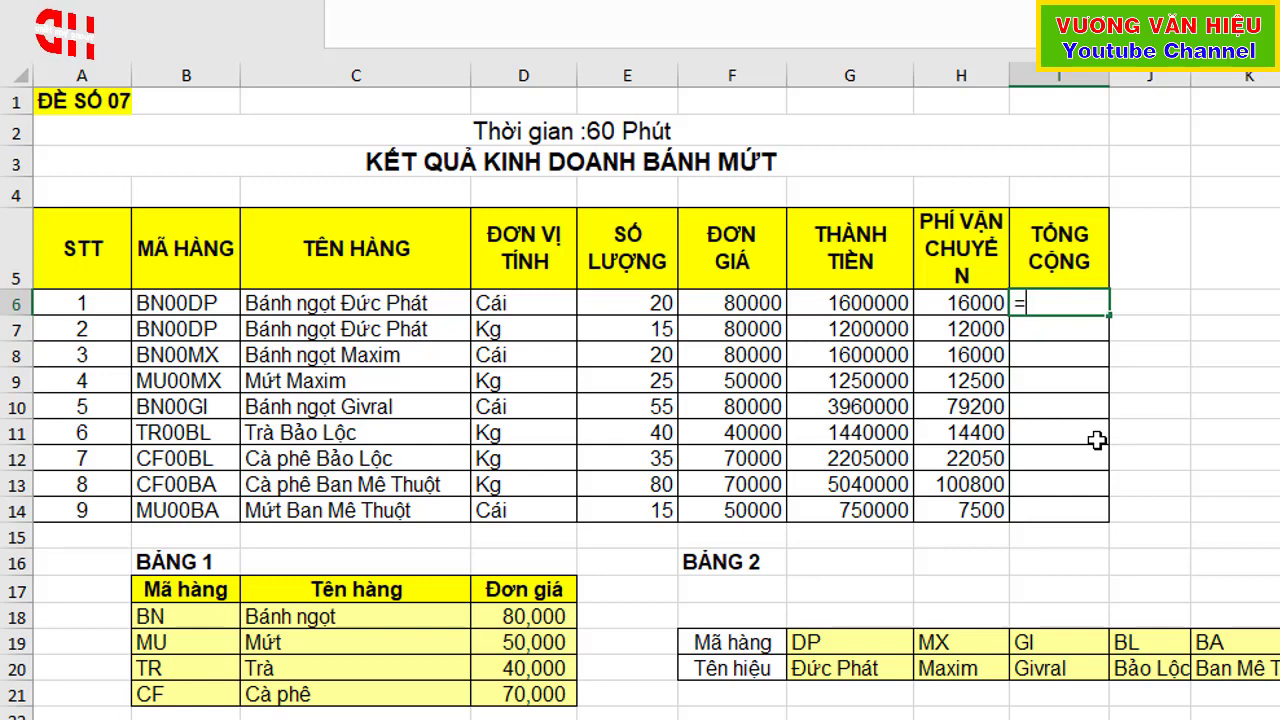
pyautogui.press('Left')
pyautogui.press('Left')
pyautogui.write('+')
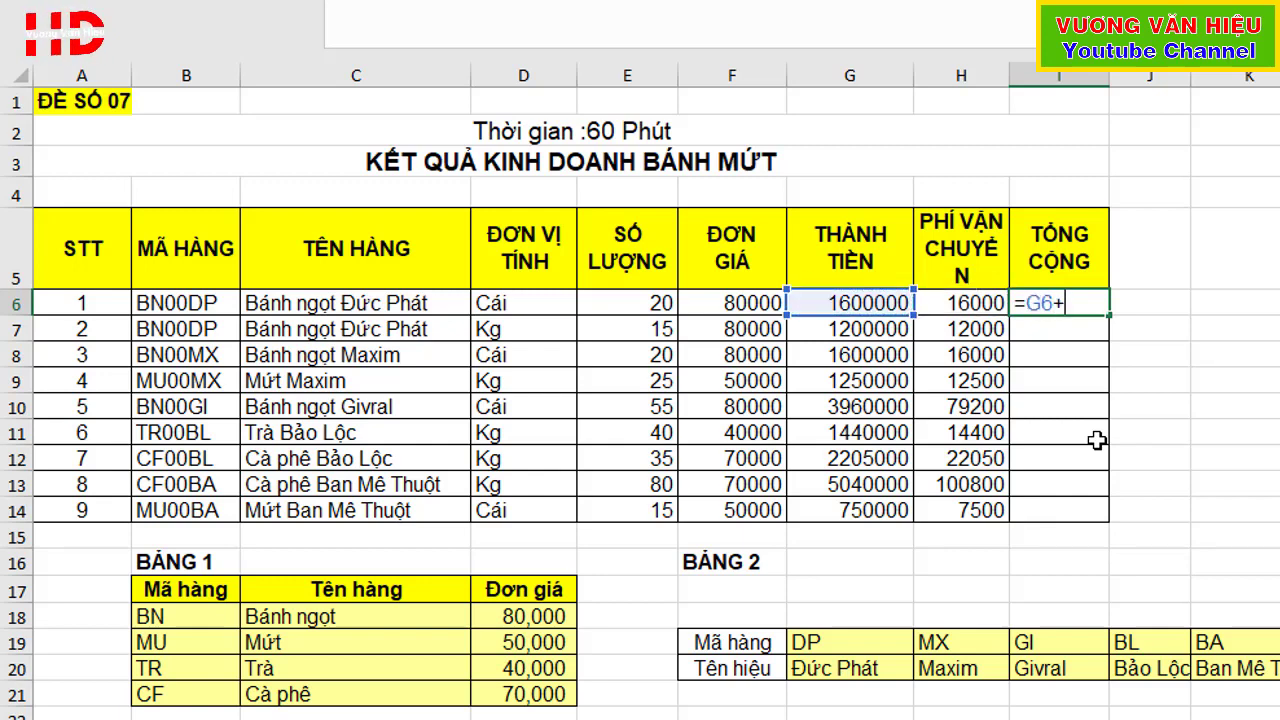
pyautogui.press('Left')
pyautogui.press('Return')
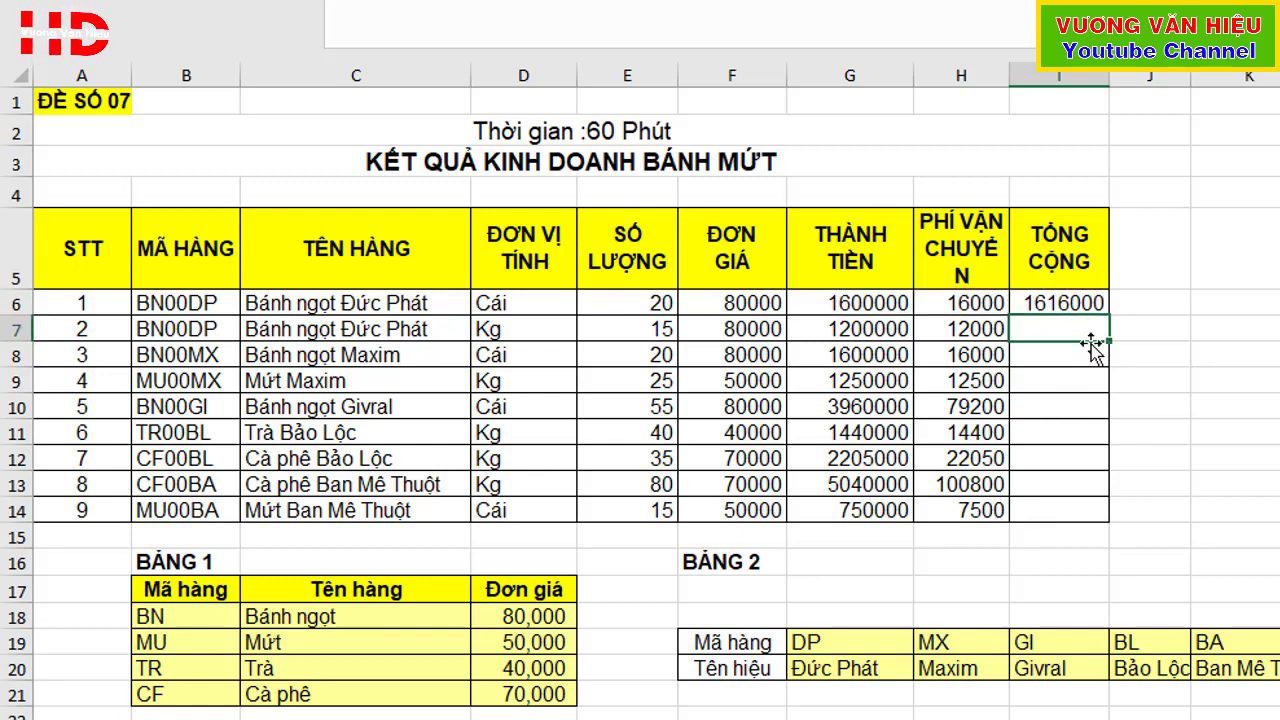
pyautogui.click(1099, 311)
pyautogui.moveTo(1108, 314); pyautogui.dragTo(1135, 527)
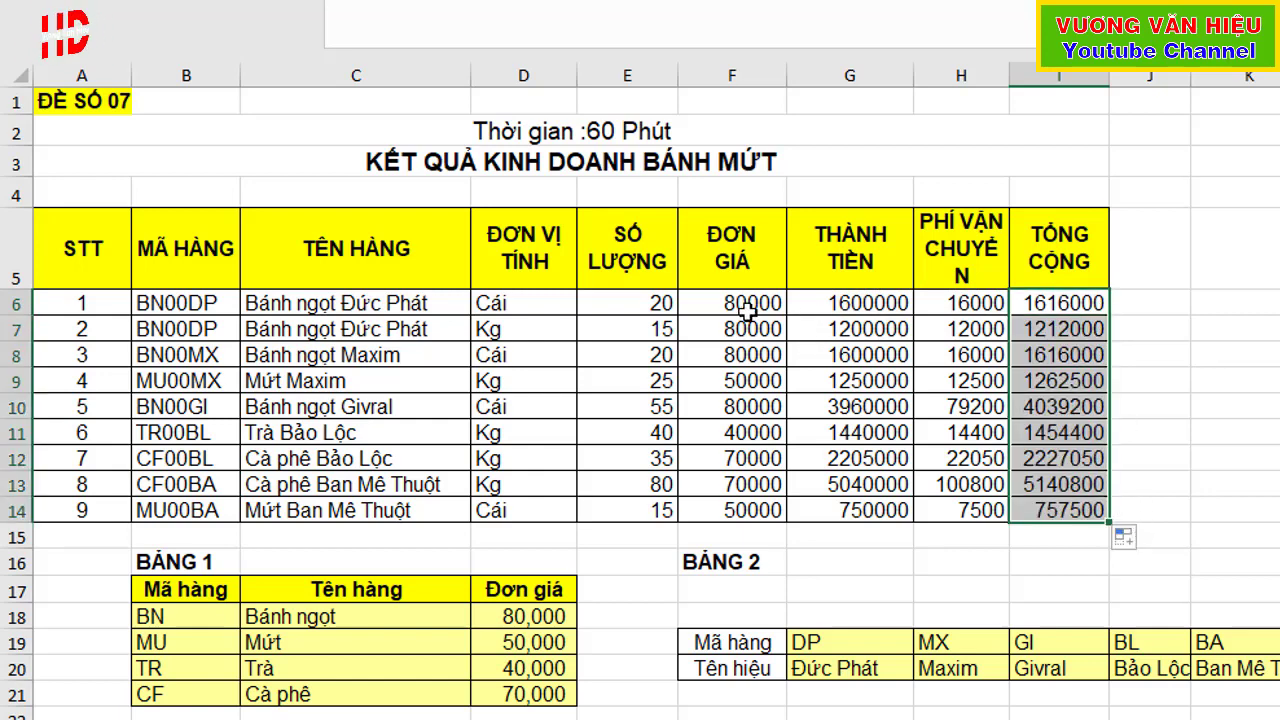
pyautogui.moveTo(745, 310); pyautogui.dragTo(1030, 515)
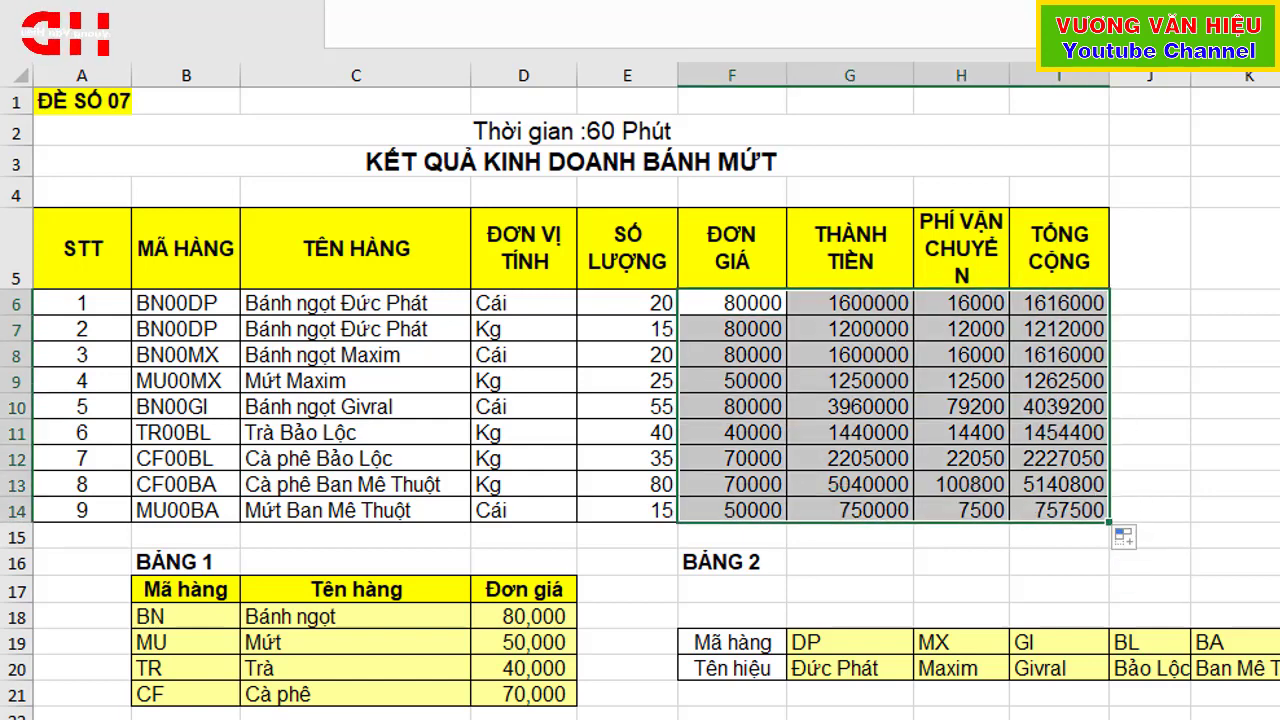
pyautogui.hotkey('ctrl', 'shift', '1')
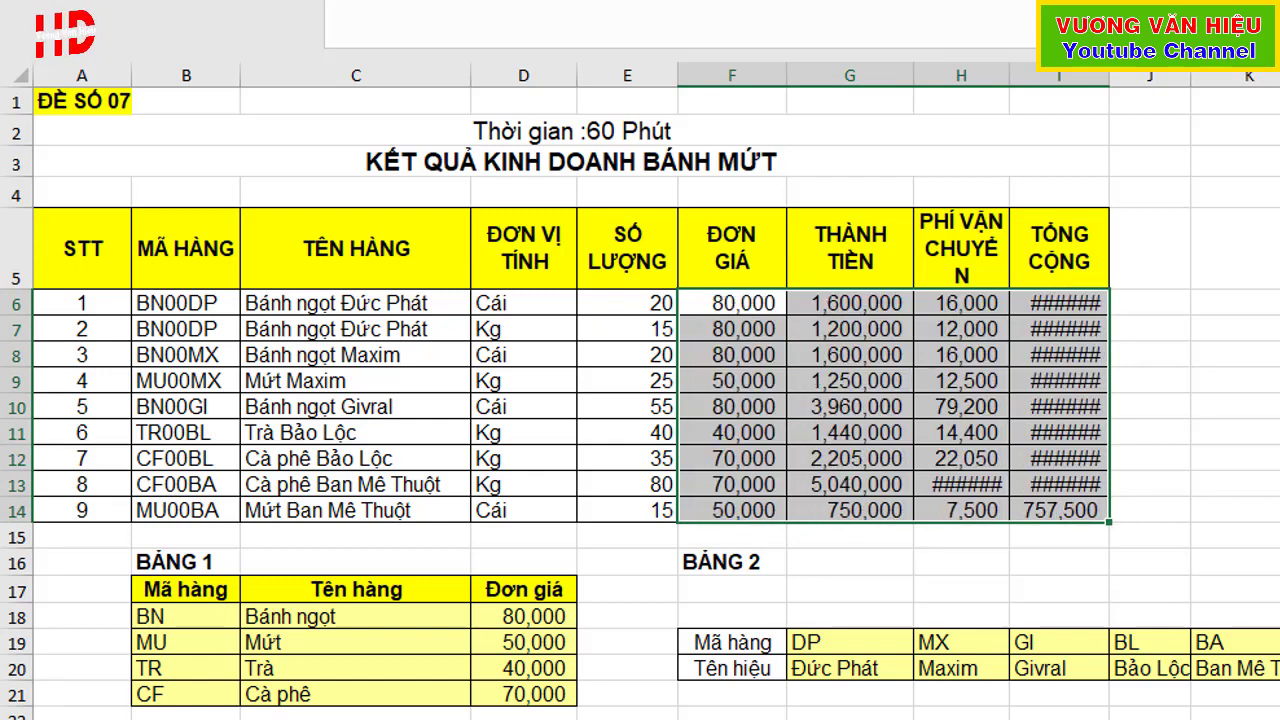
pyautogui.click(1265, 345)
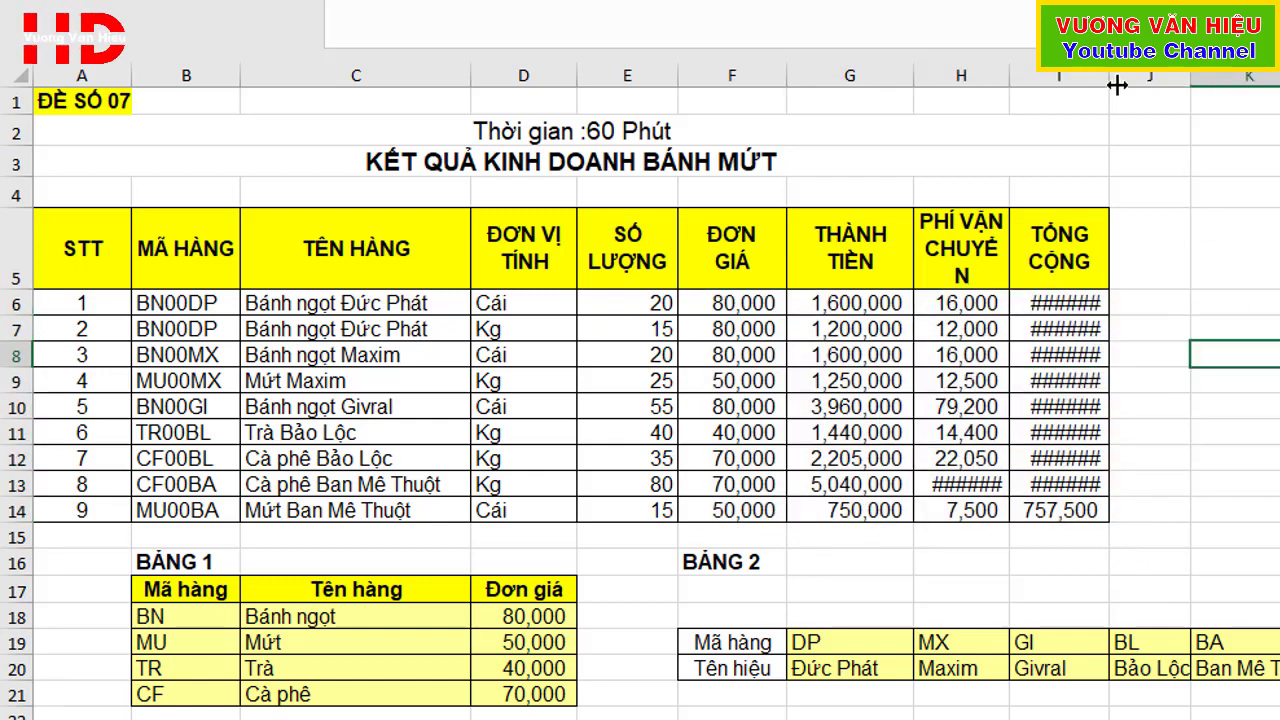
pyautogui.doubleClick(1131, 80)
pyautogui.press('Down')
pyautogui.press('Down')
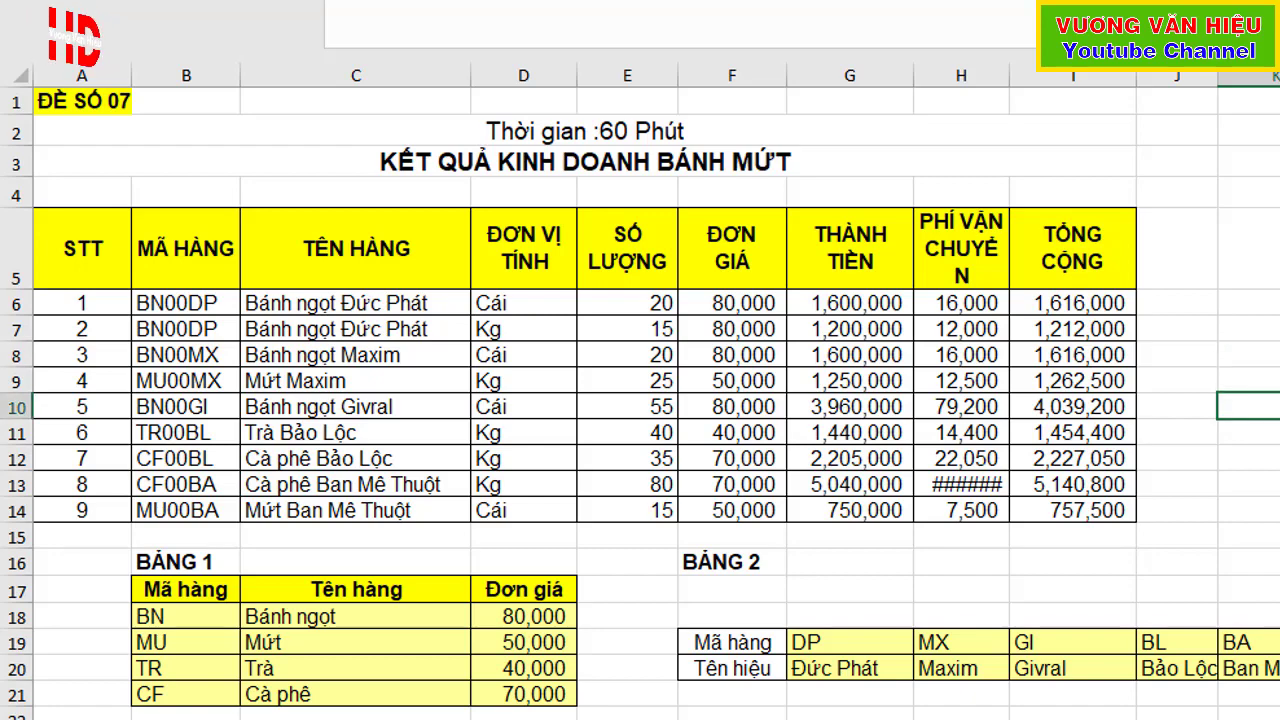
pyautogui.moveTo(1001, 77); pyautogui.dragTo(1014, 77)
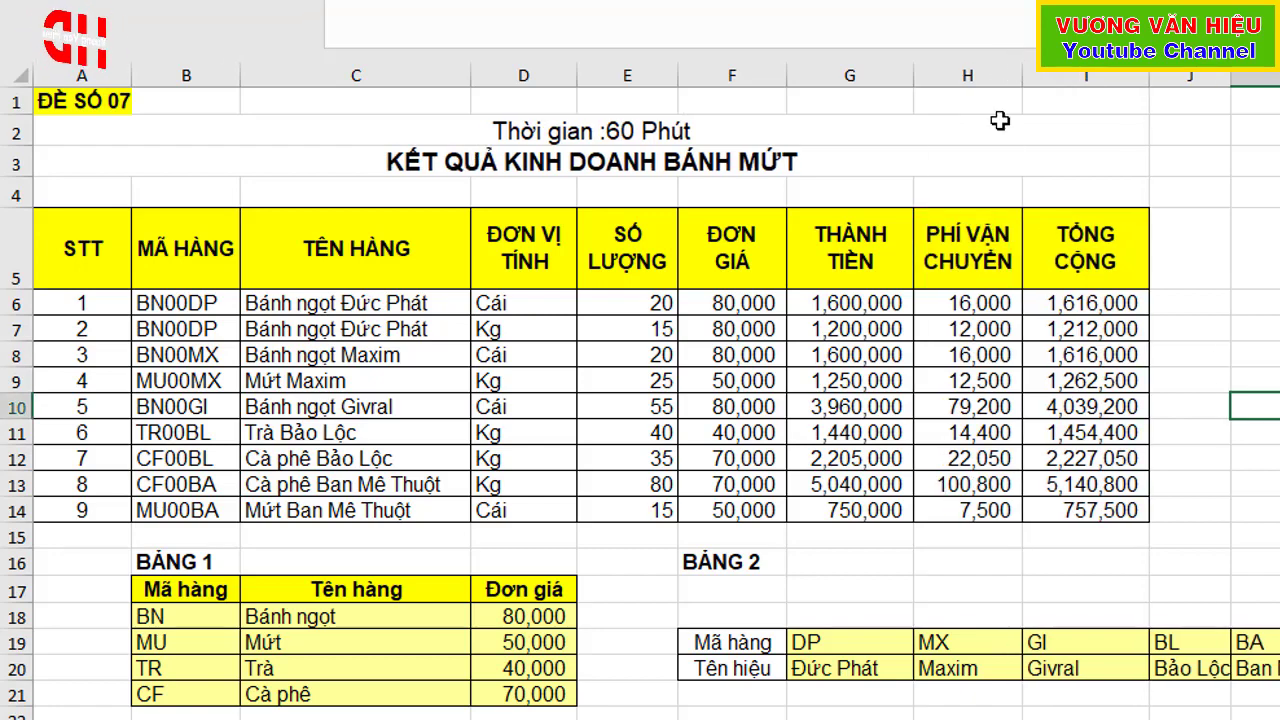
pyautogui.scroll(-3, 697, 626)
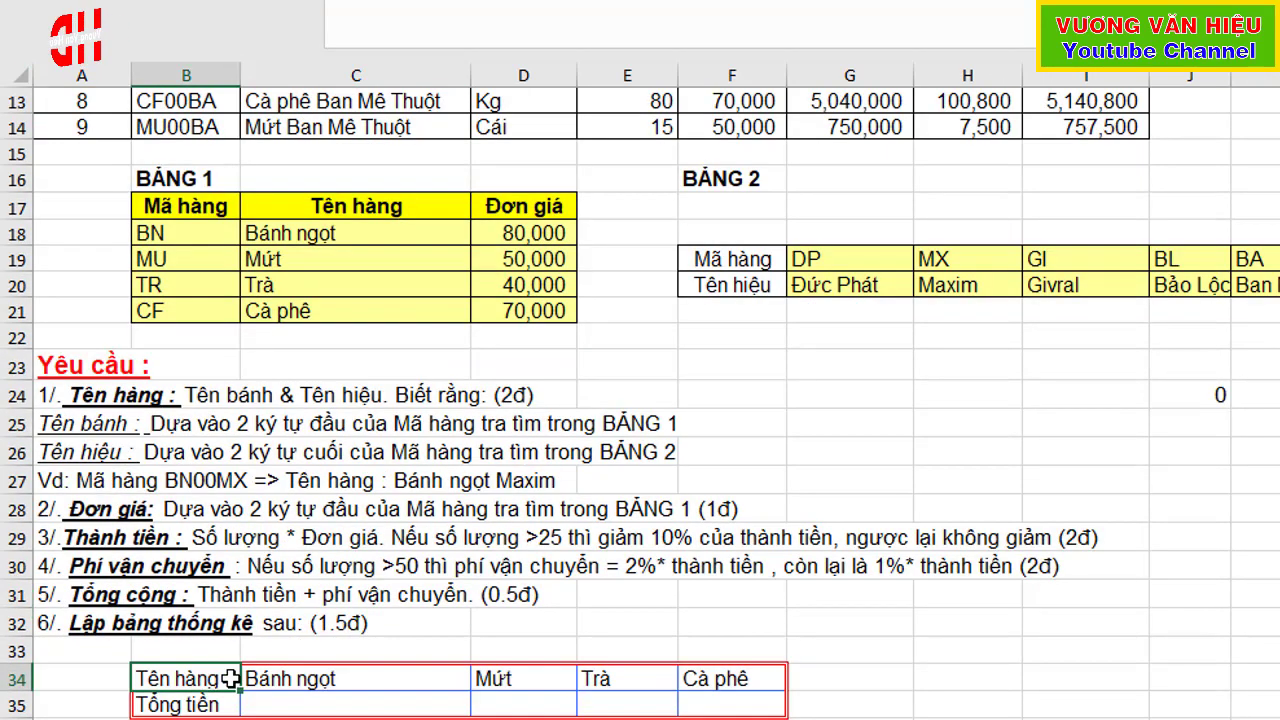
pyautogui.scroll(-1, 690, 620)
pyautogui.click(355, 678)
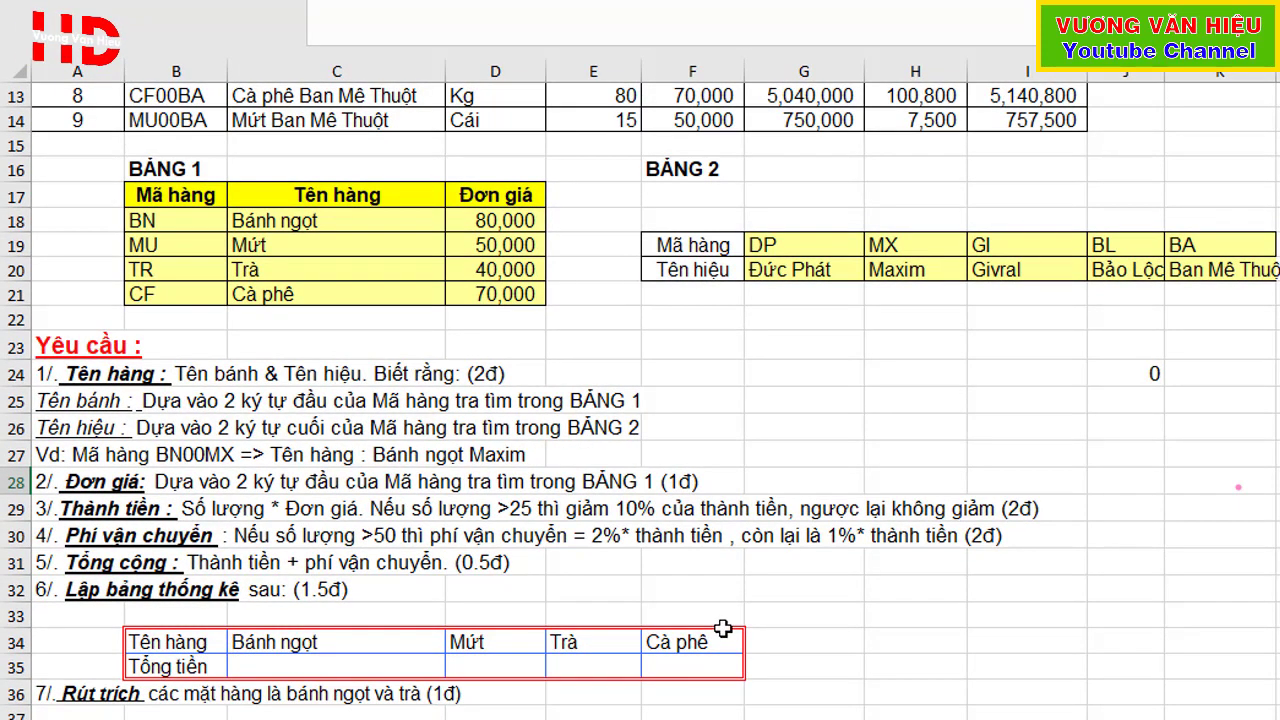
pyautogui.click(268, 670)
pyautogui.click(663, 668)
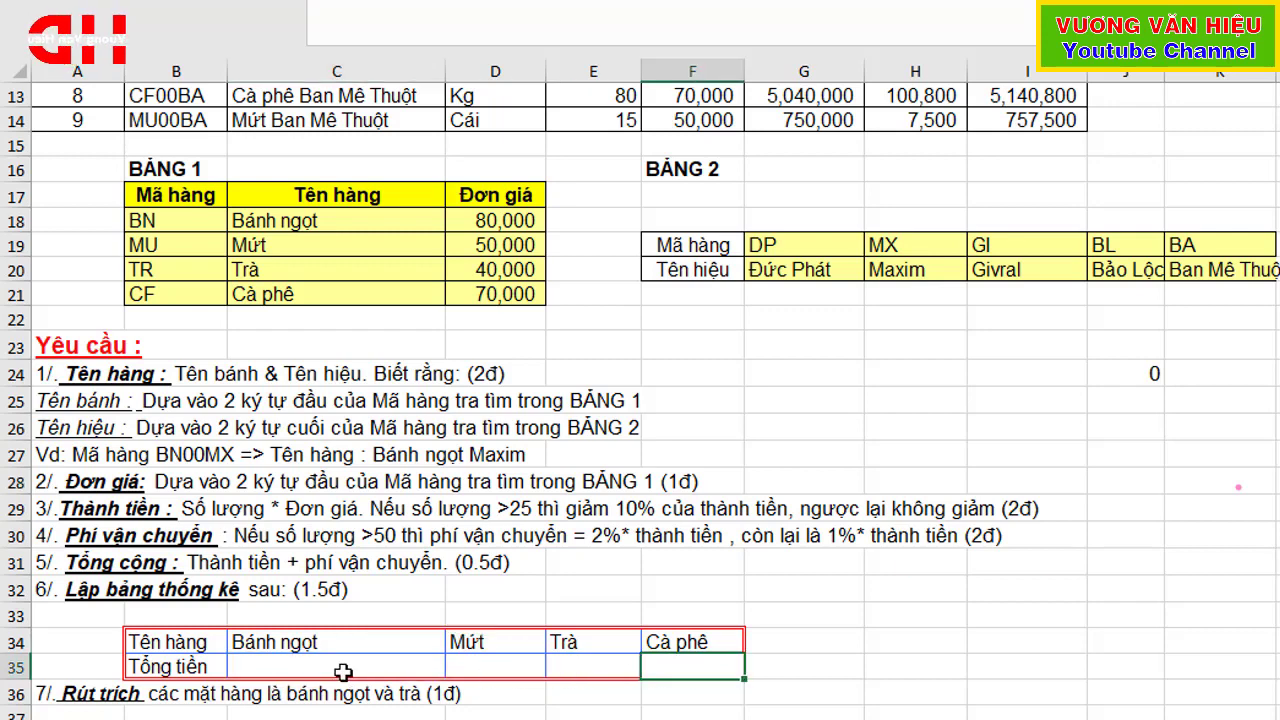
pyautogui.click(340, 670)
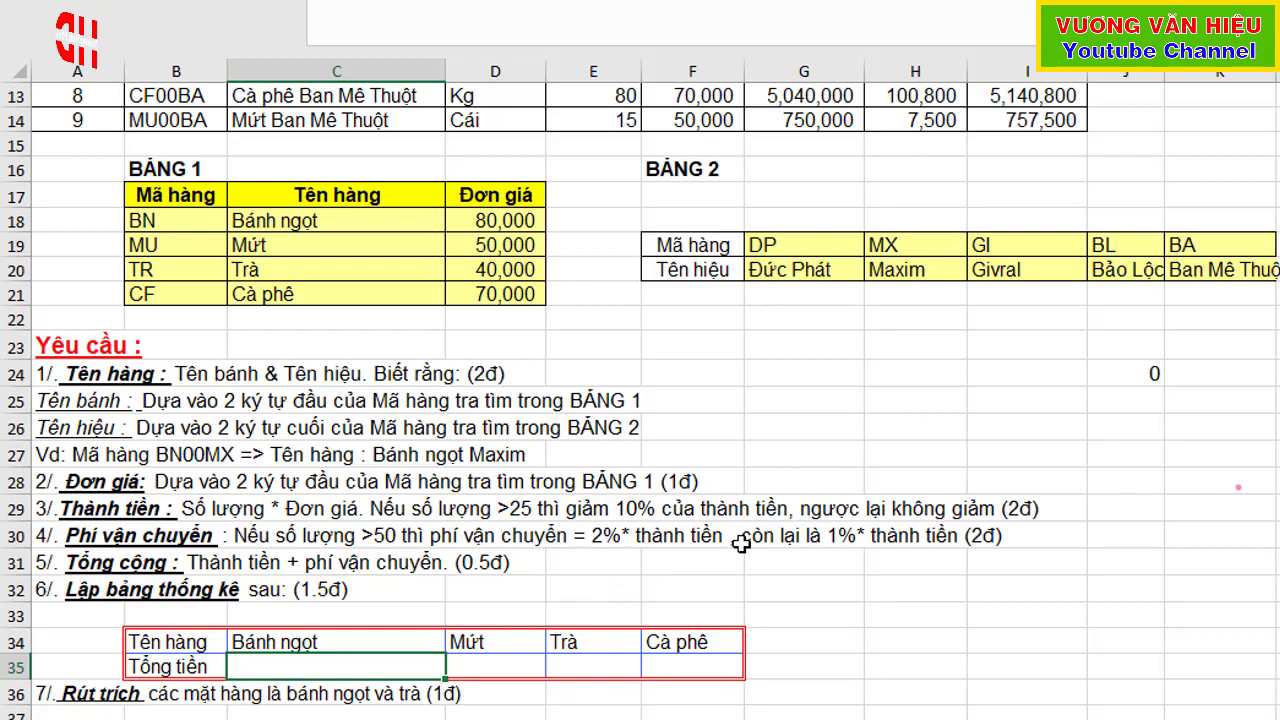
pyautogui.scroll(2, 990, 505)
pyautogui.scroll(1, 985, 503)
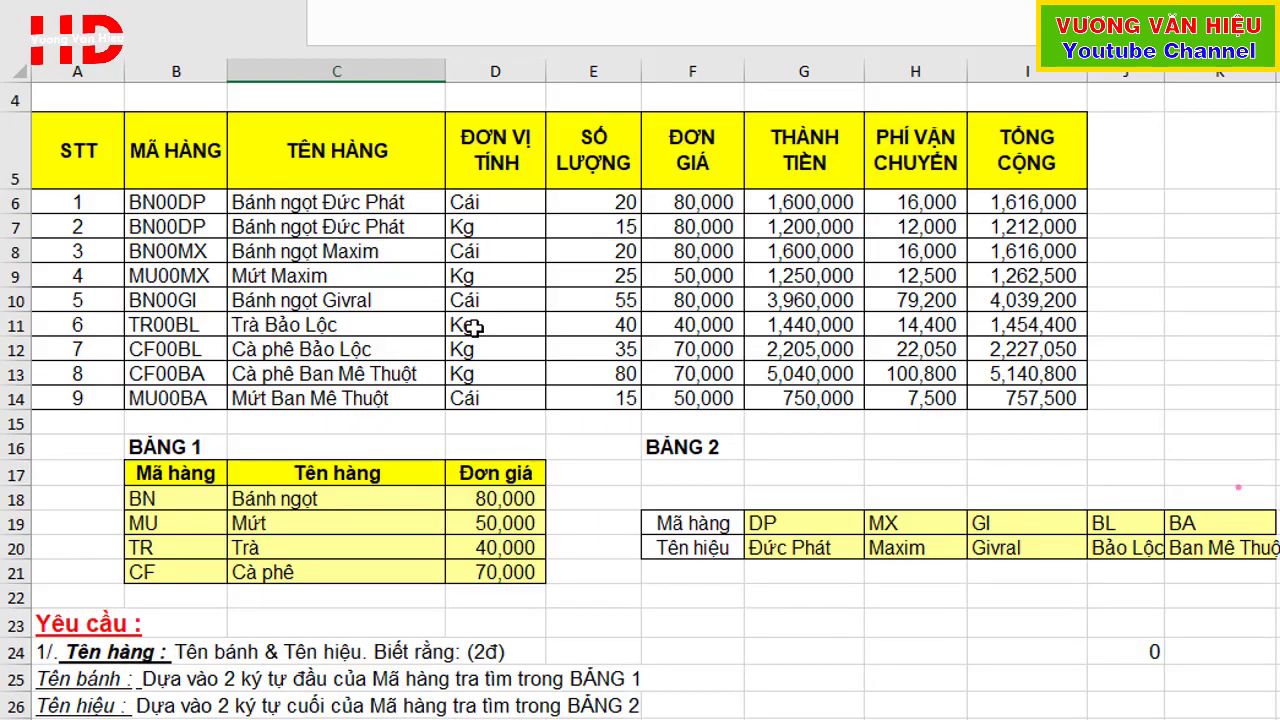
pyautogui.scroll(-4, 972, 638)
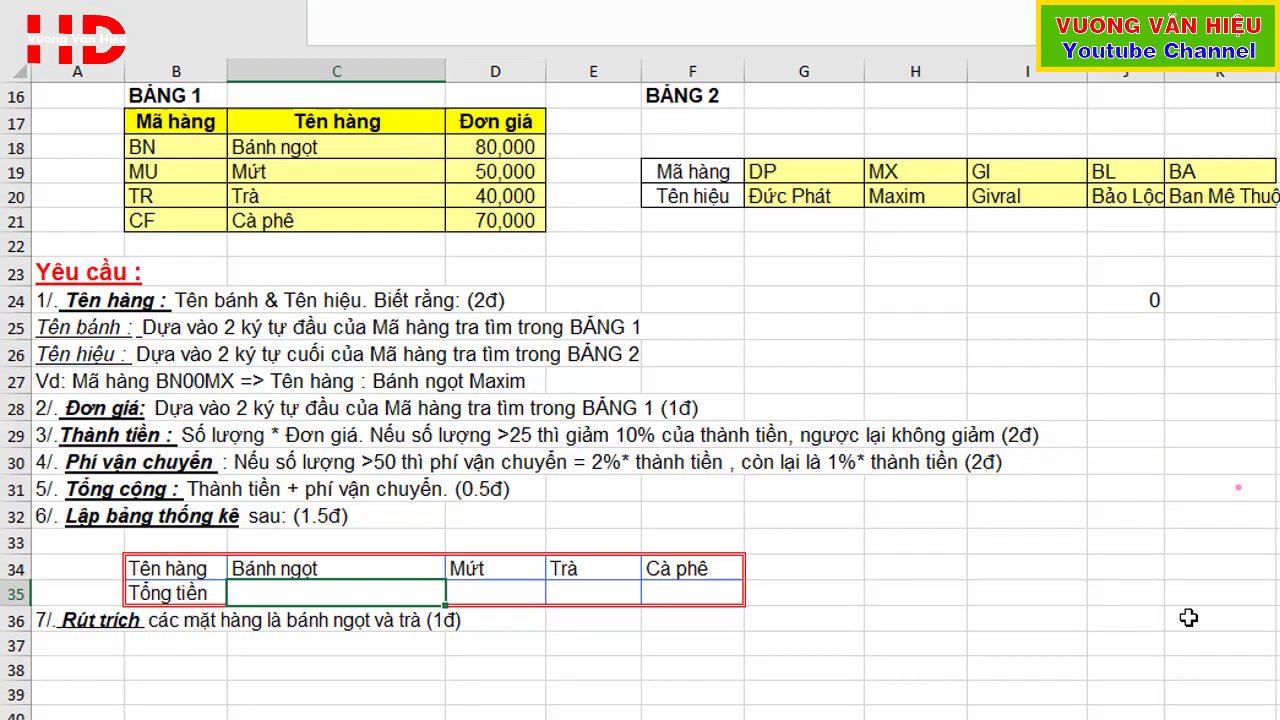
pyautogui.click(1232, 565)
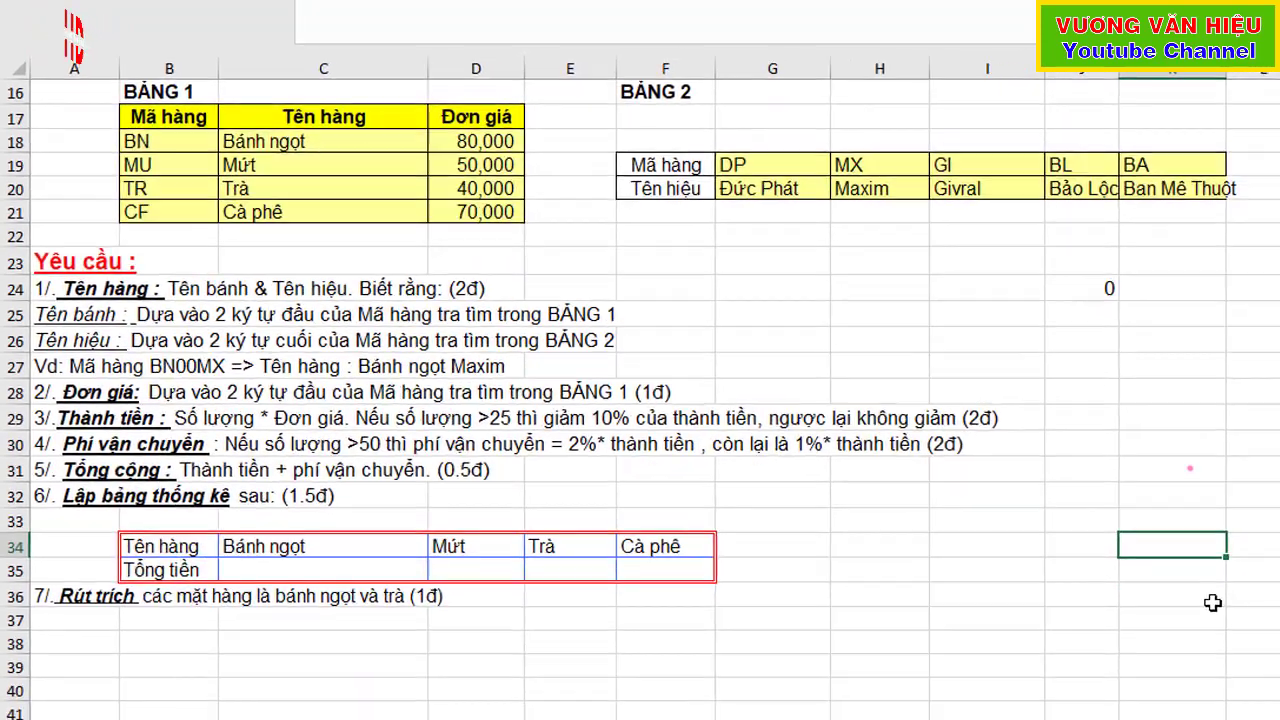
pyautogui.write('D')
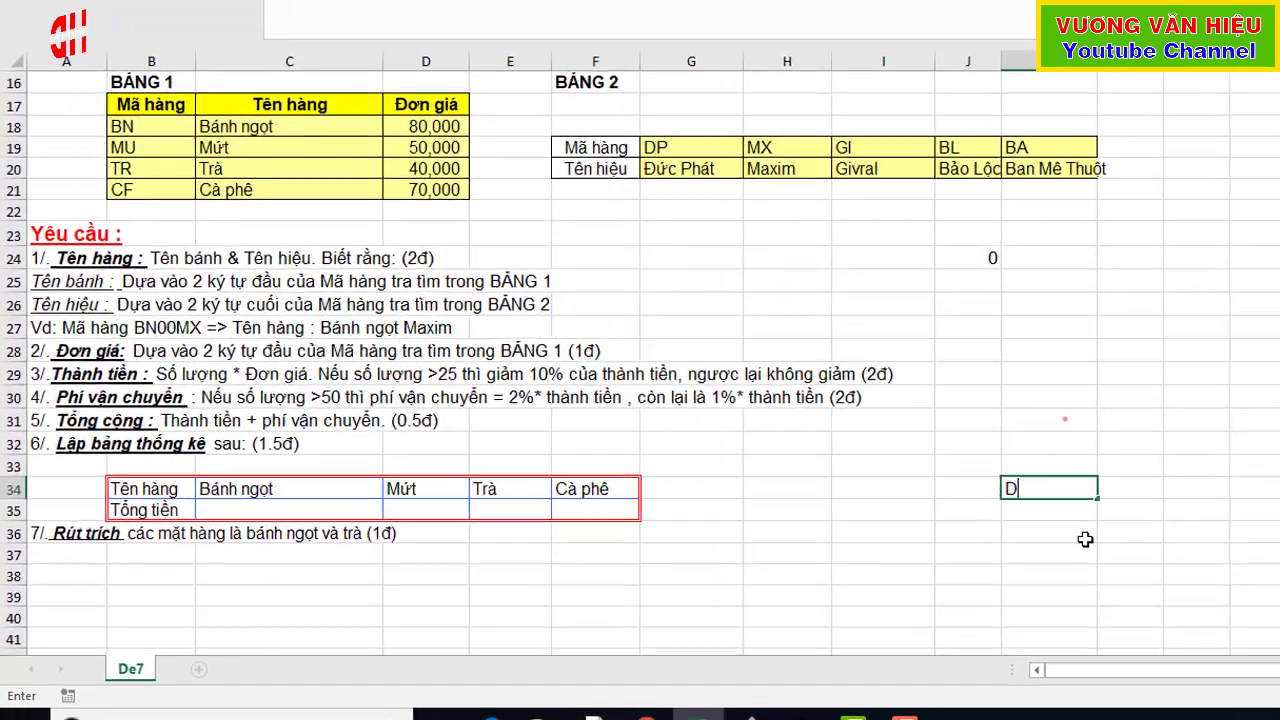
pyautogui.write('J')
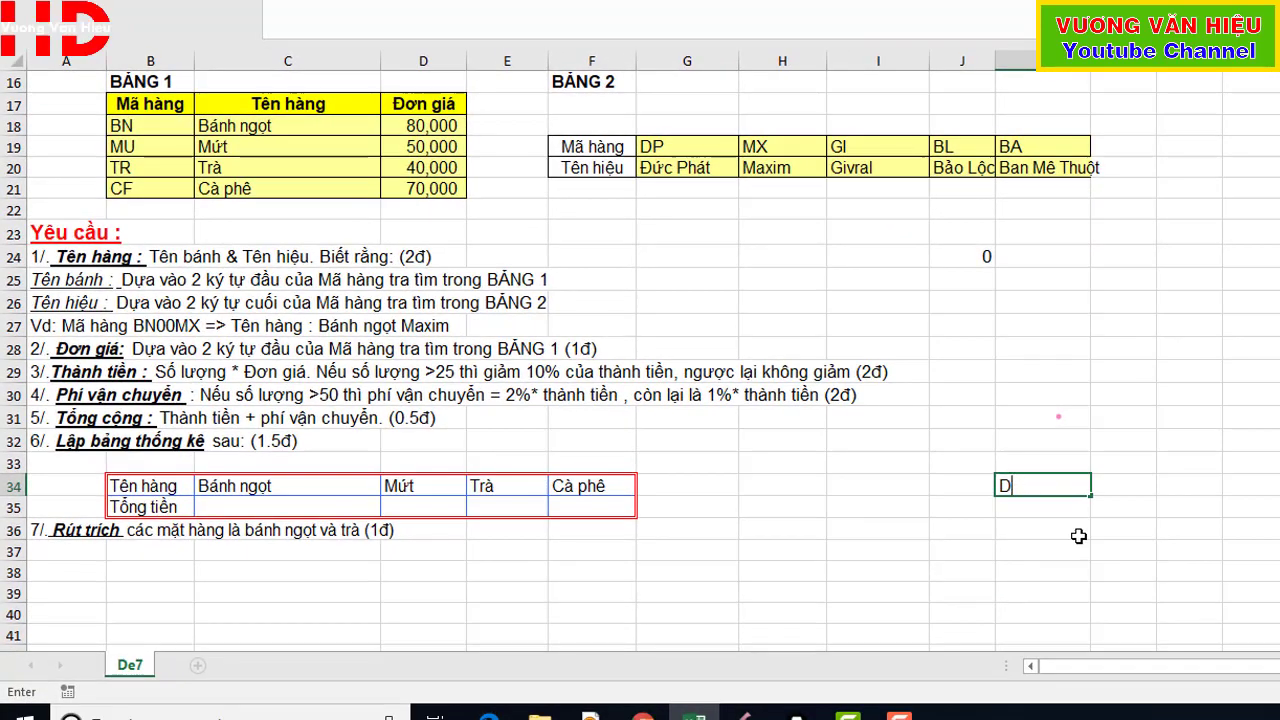
pyautogui.write('K1')
pyautogui.press('Return')
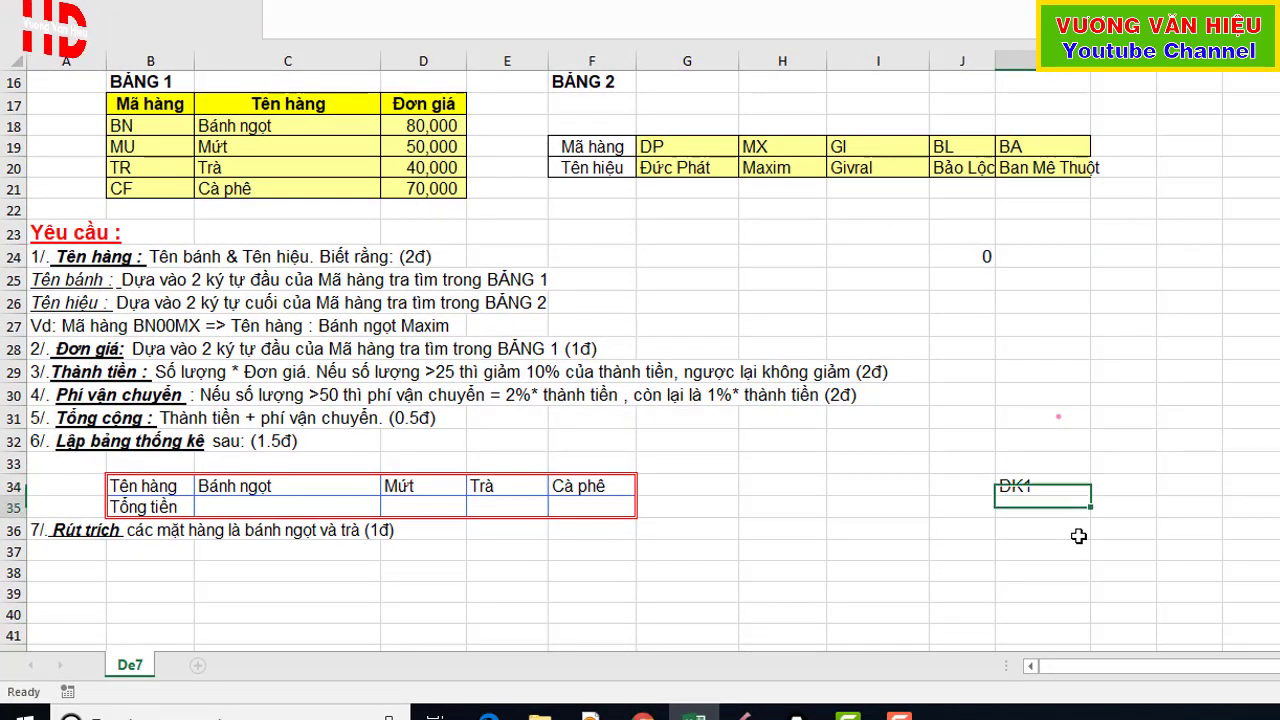
pyautogui.write('=le')
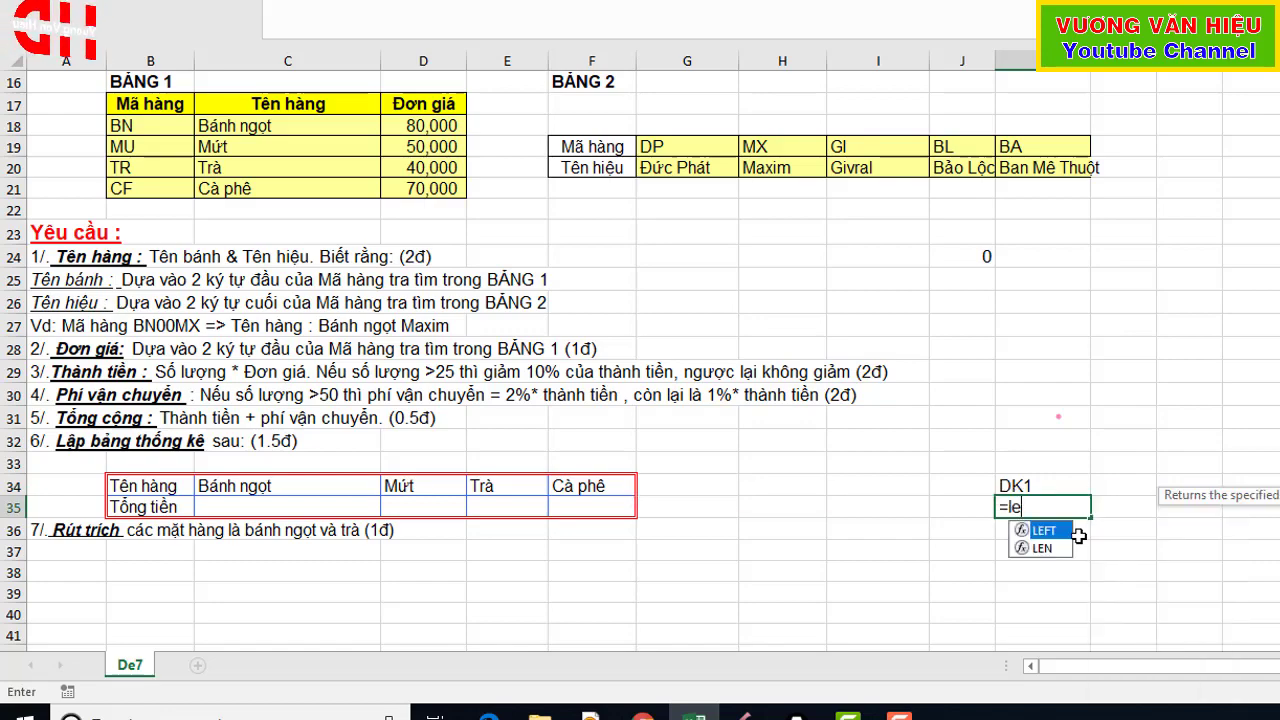
pyautogui.write('ff')
pyautogui.press('Tab')
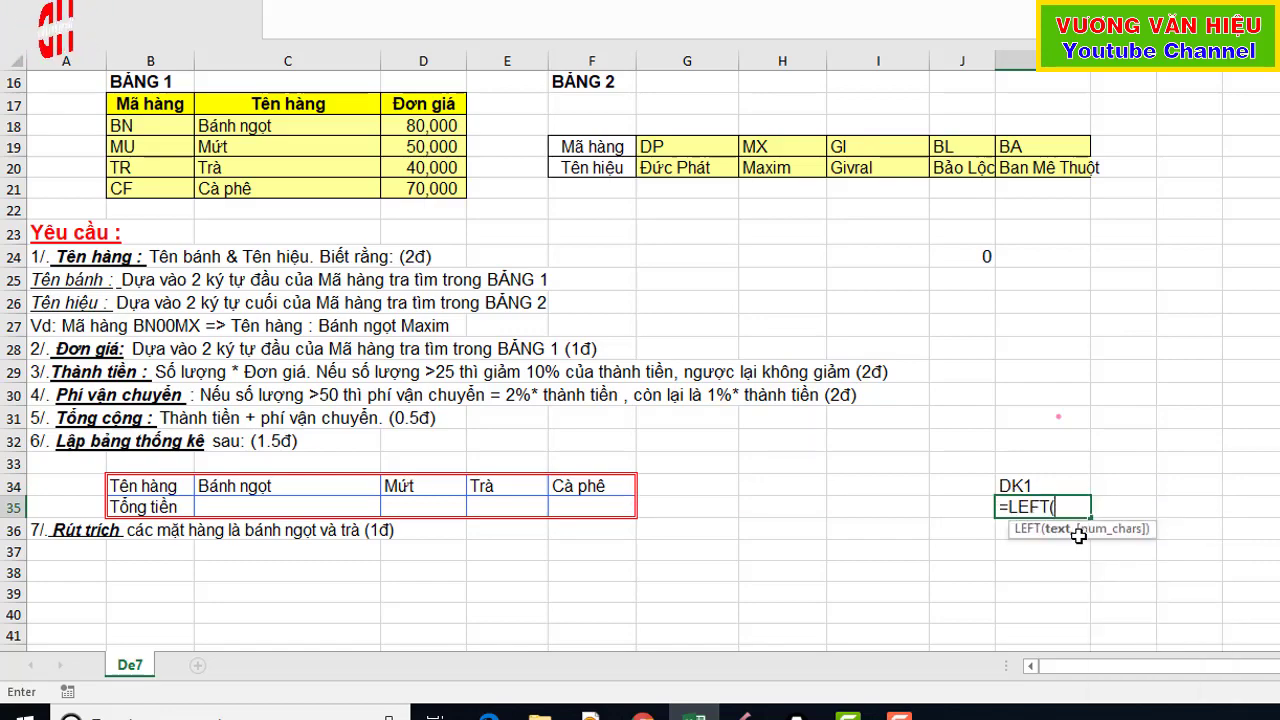
pyautogui.scroll(3, 280, 183)
pyautogui.scroll(2, 280, 183)
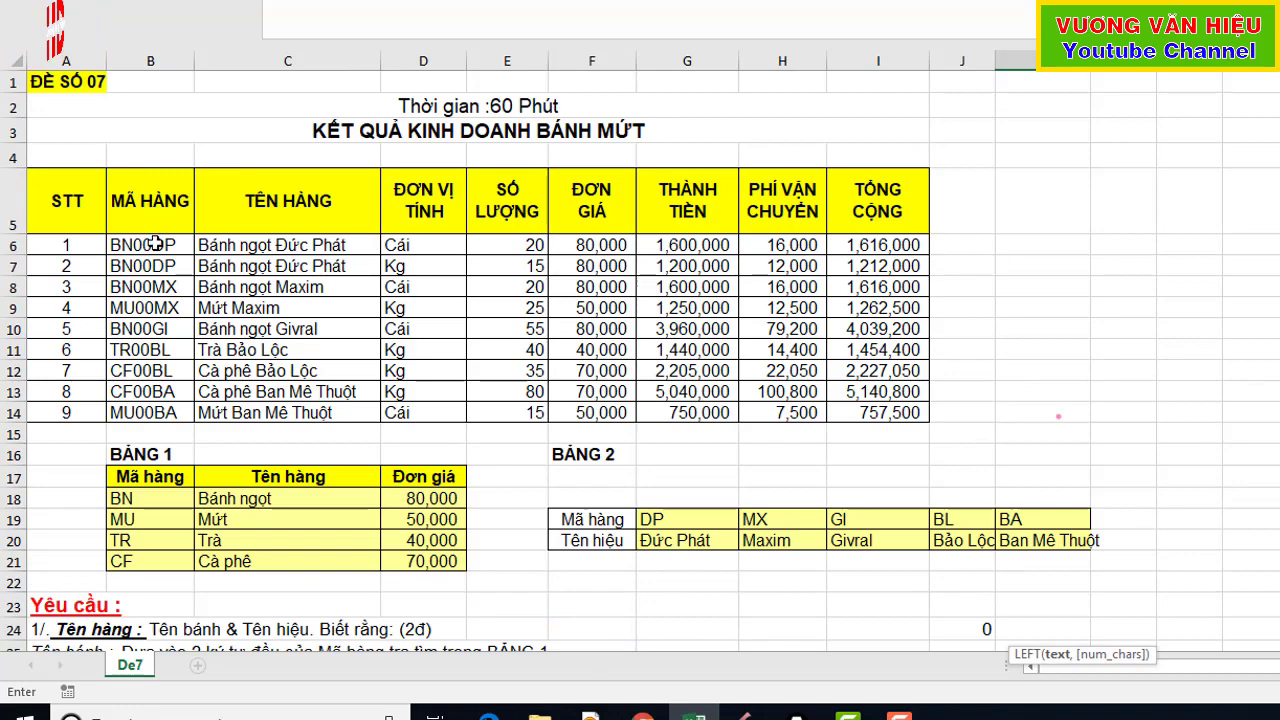
pyautogui.click(150, 244)
pyautogui.scroll(-4, 273, 327)
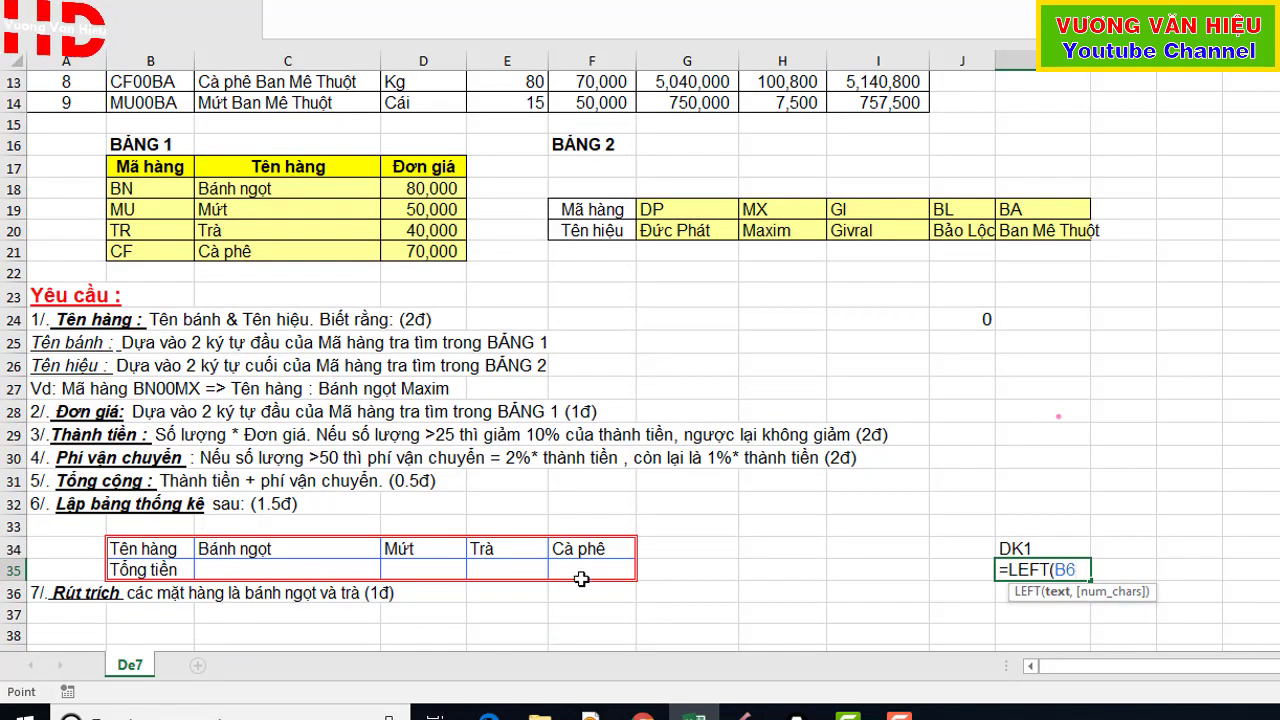
pyautogui.write(',2)="BN')
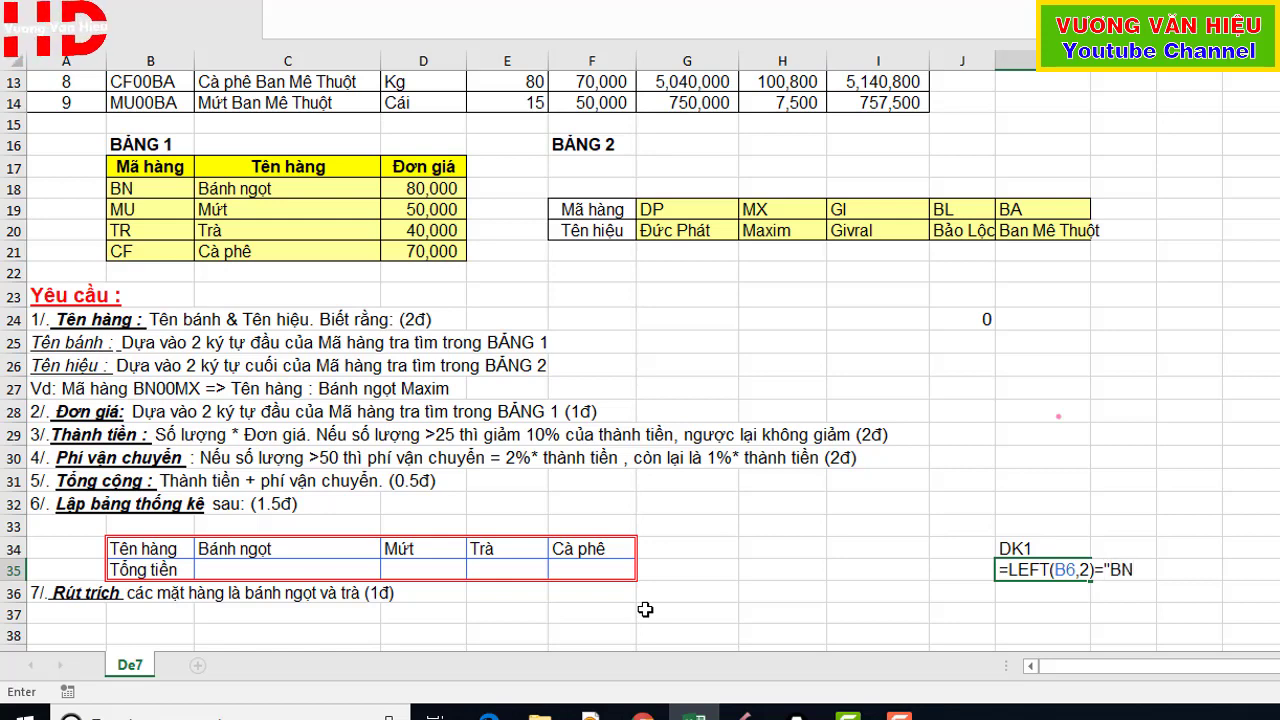
pyautogui.press('Return')
pyautogui.press('Up')
pyautogui.press('Up')
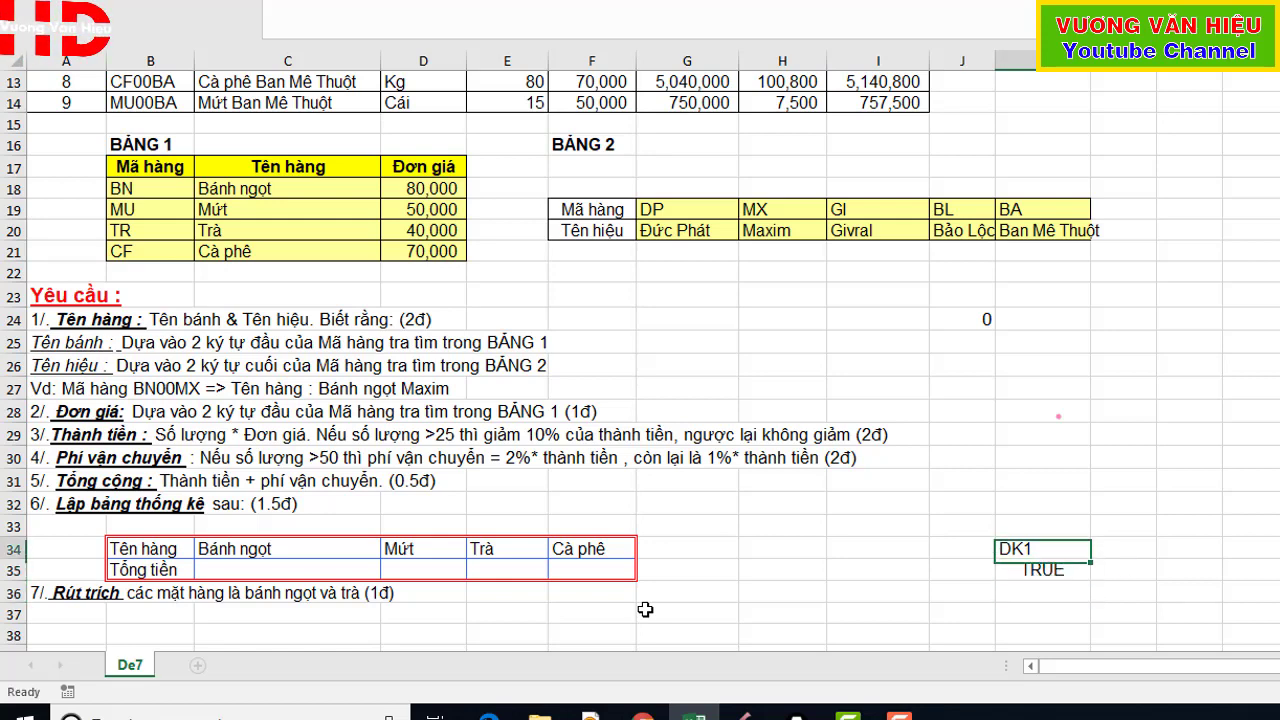
pyautogui.press('Right')
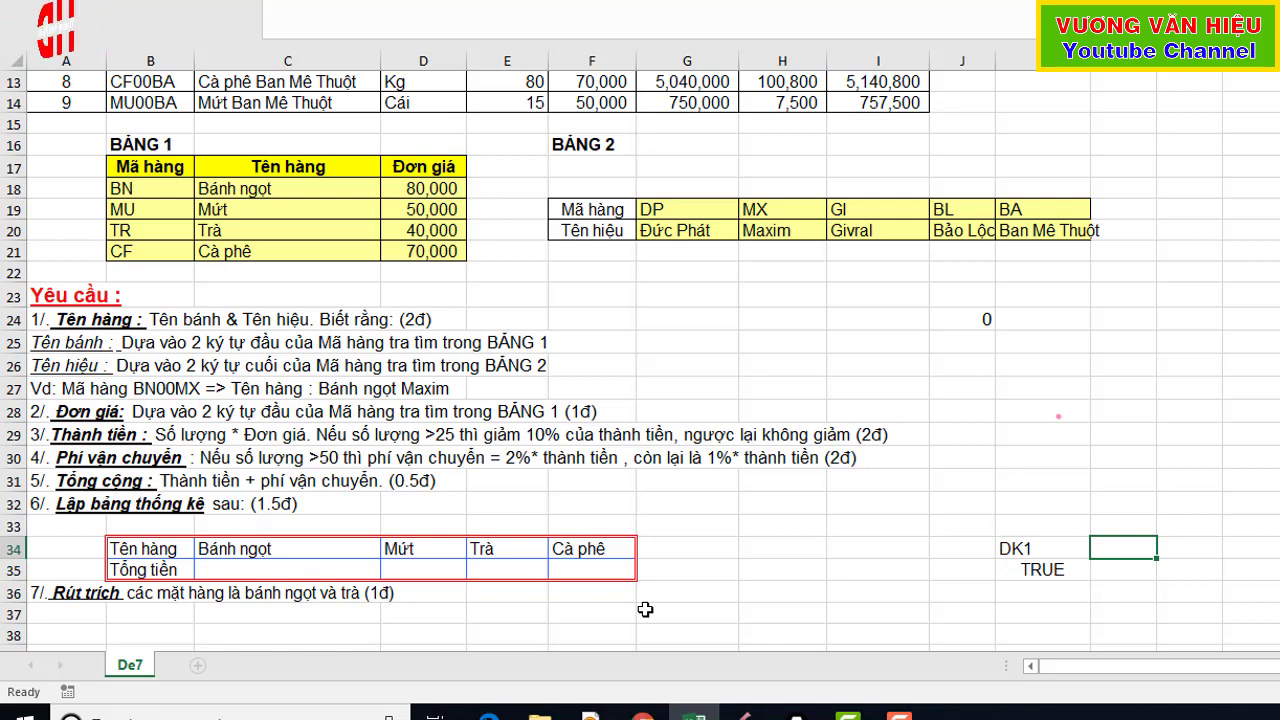
pyautogui.press('Up')
pyautogui.press('Left')
pyautogui.press('Down')
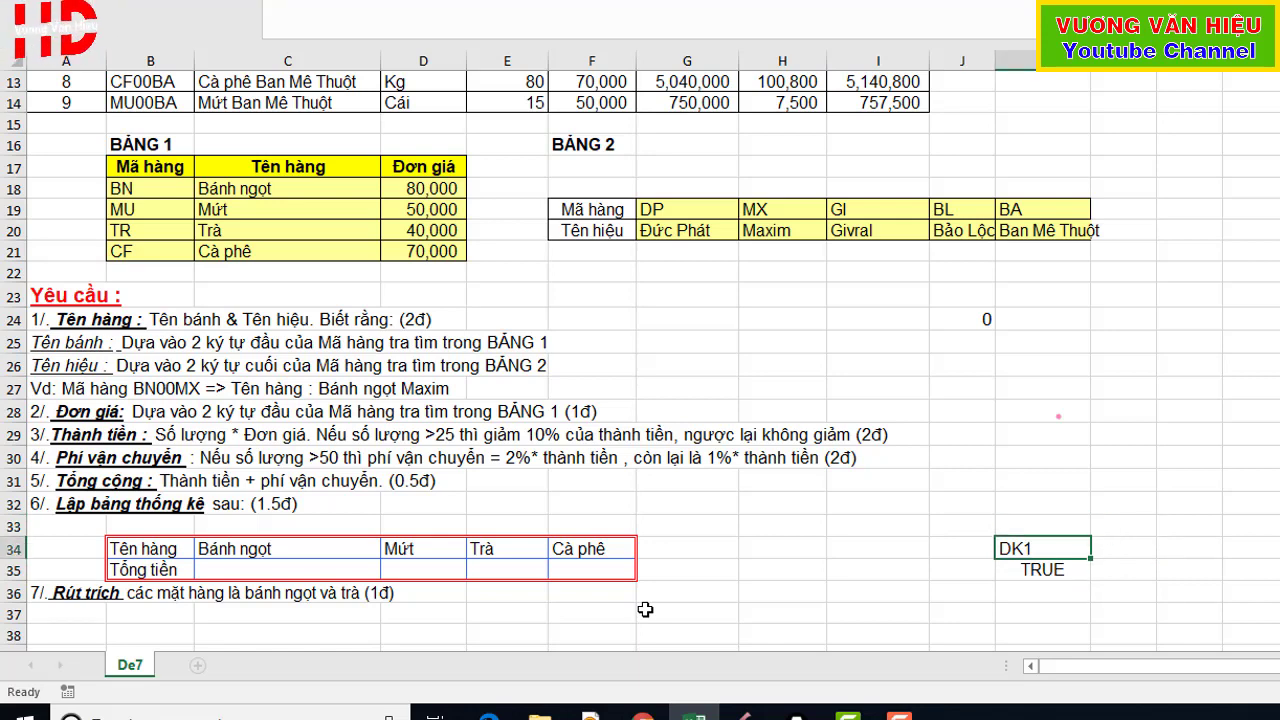
pyautogui.doubleClick(1069, 549)
pyautogui.write('=')
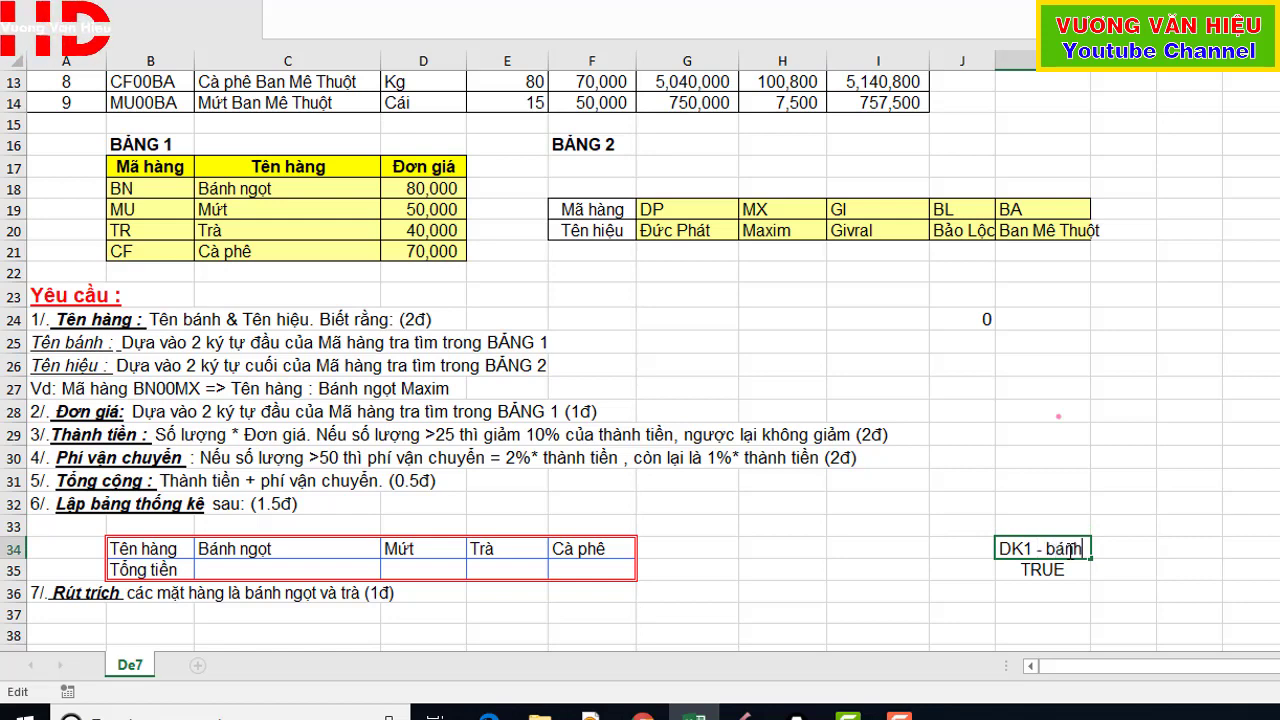
pyautogui.write('oa')
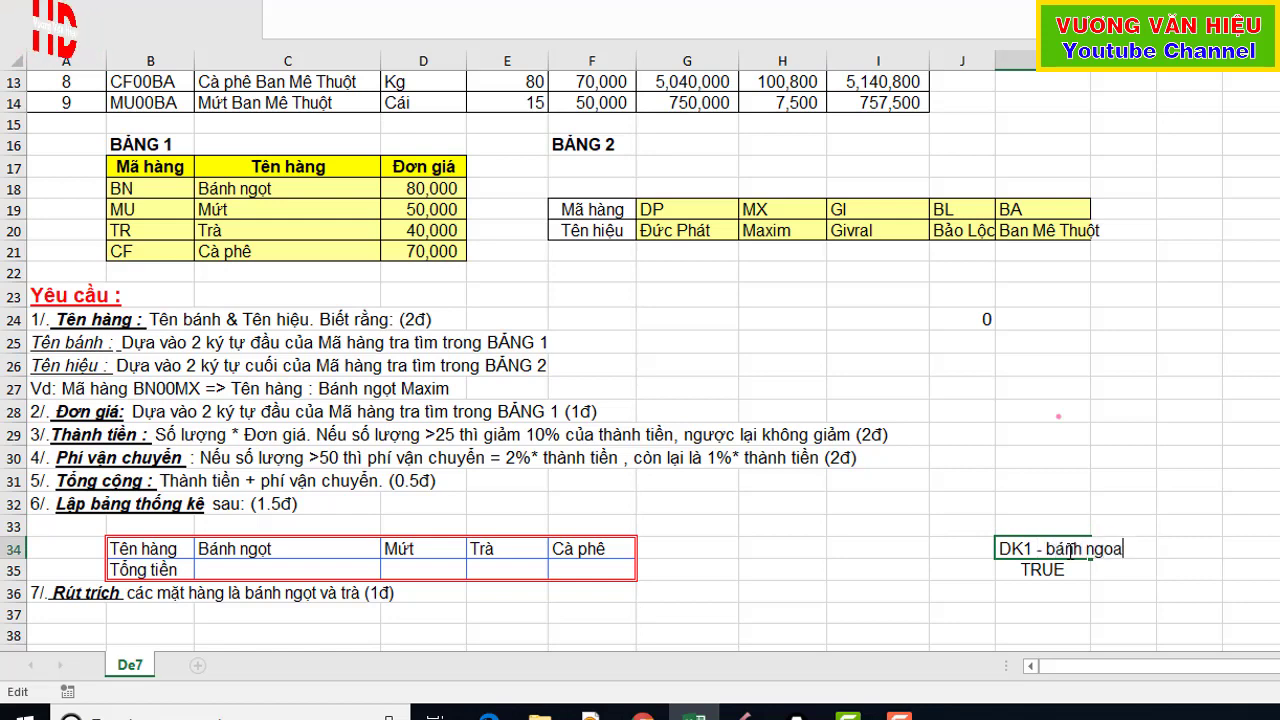
pyautogui.press('Tab')
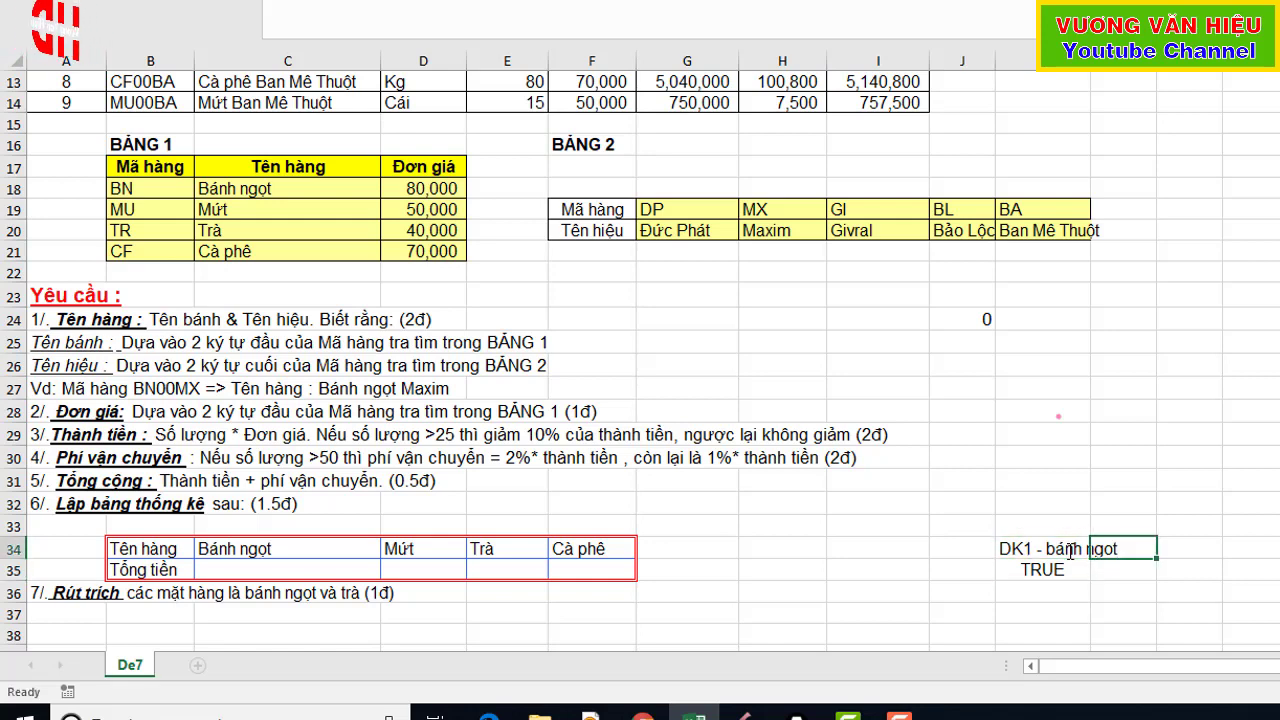
pyautogui.write('KD2')
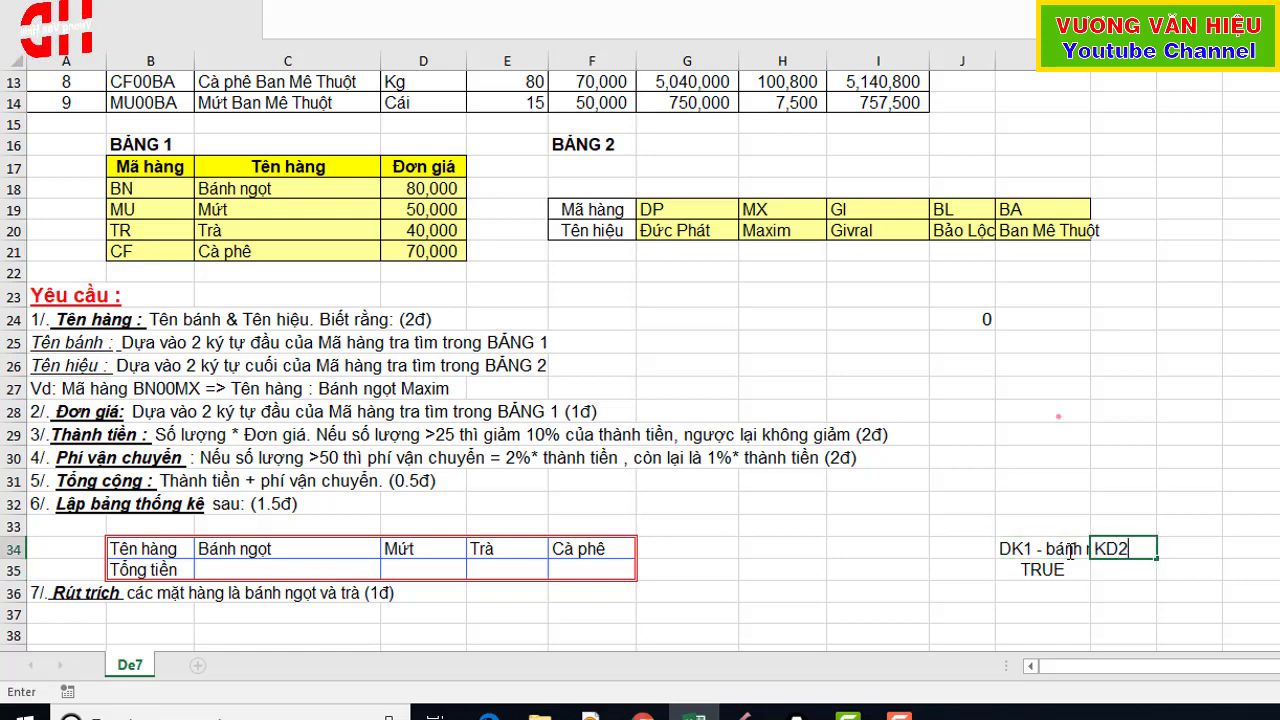
pyautogui.write('-')
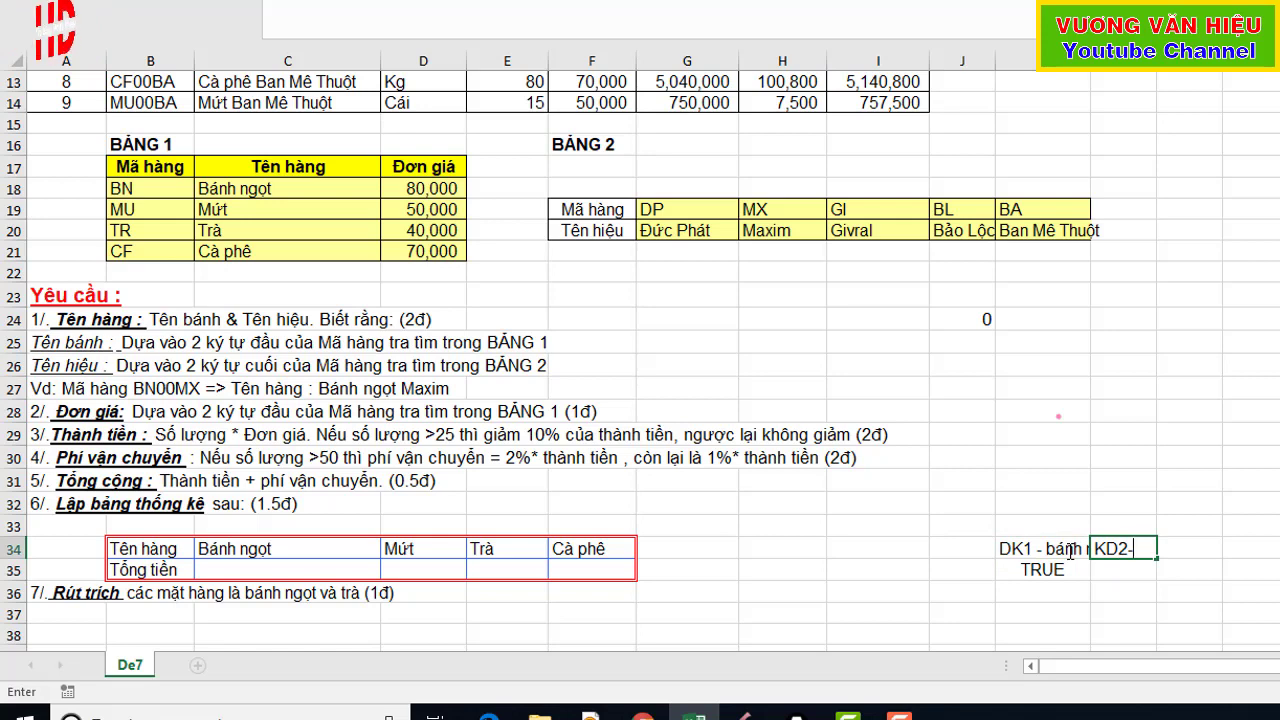
pyautogui.write('Mut')
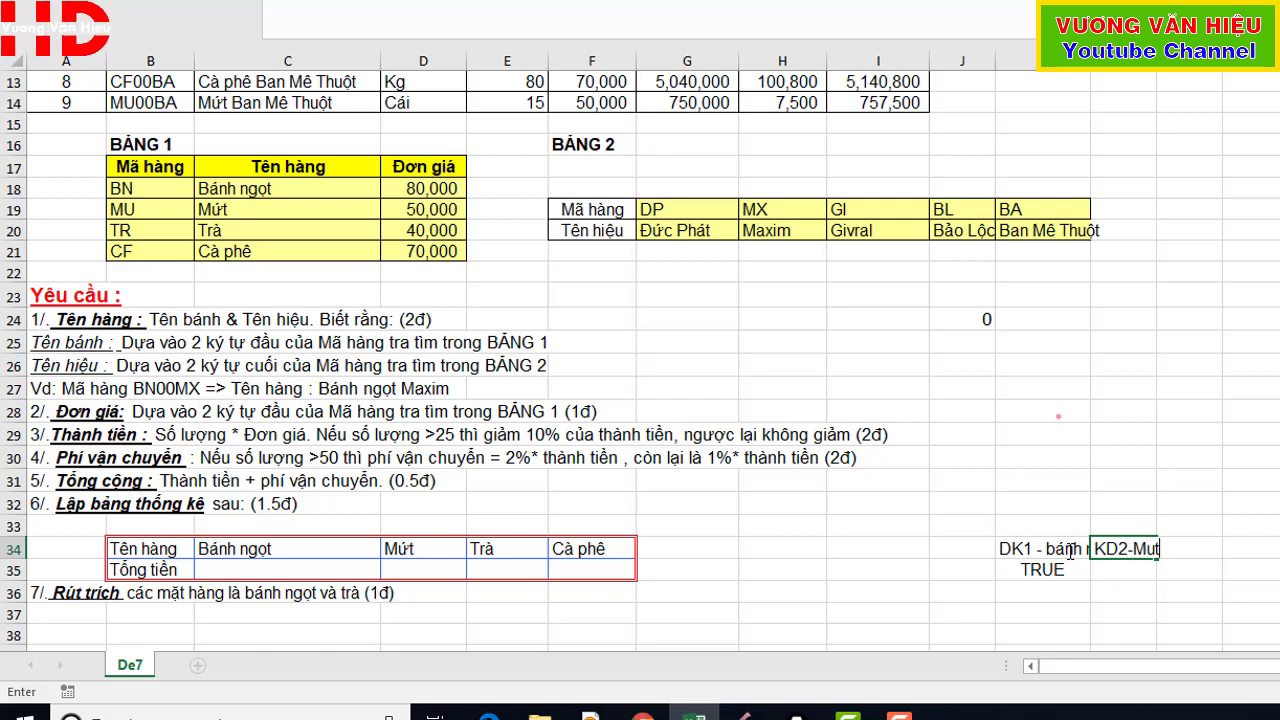
pyautogui.press('Tab')
pyautogui.write('D')
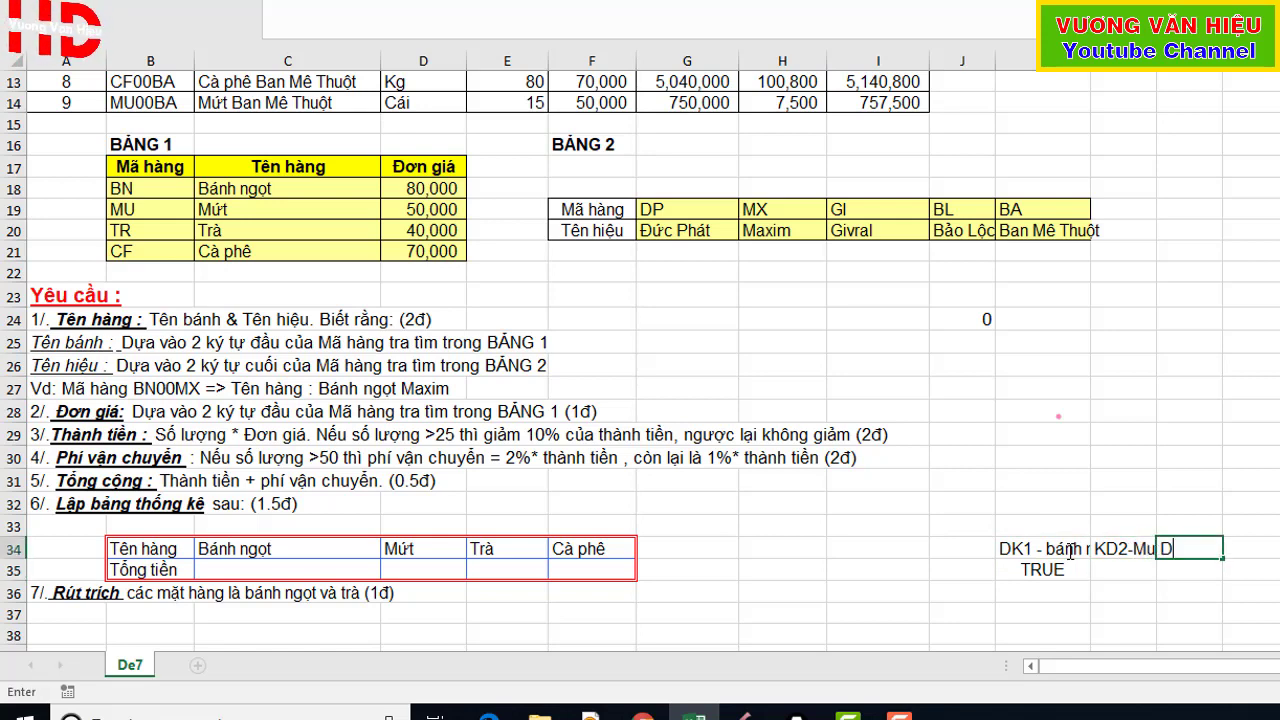
pyautogui.write('K3')
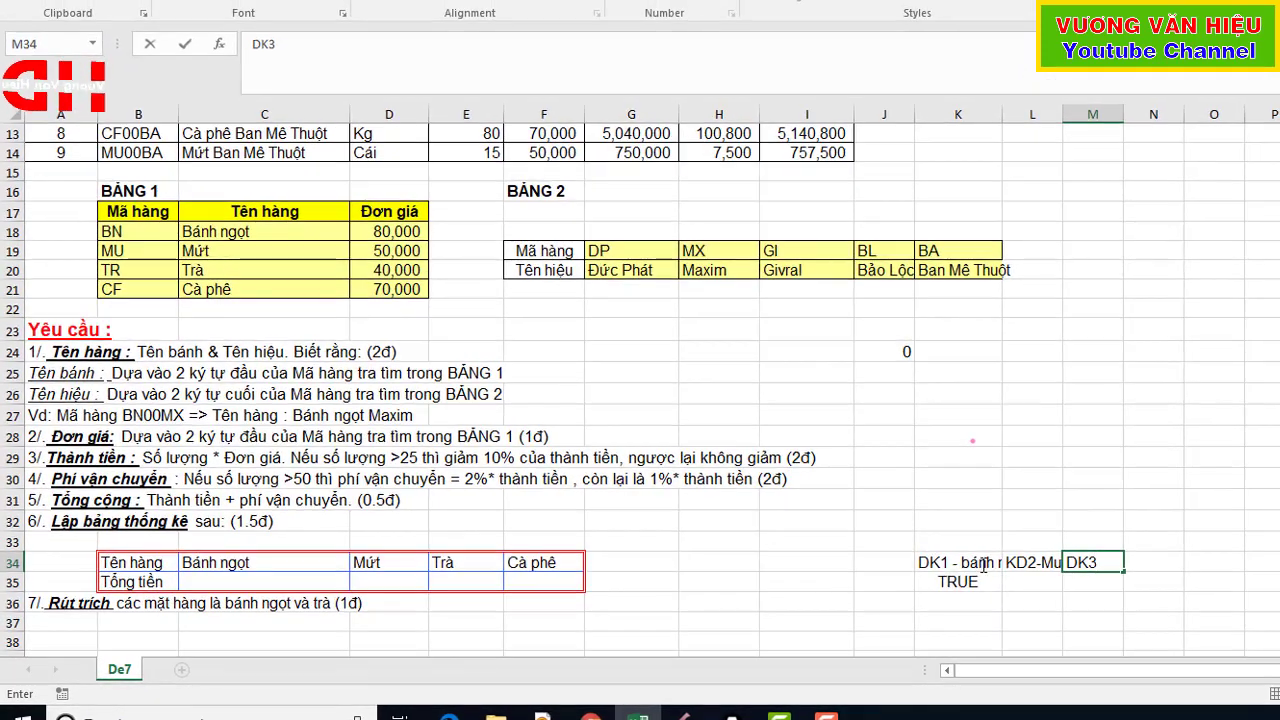
pyautogui.write('-tra')
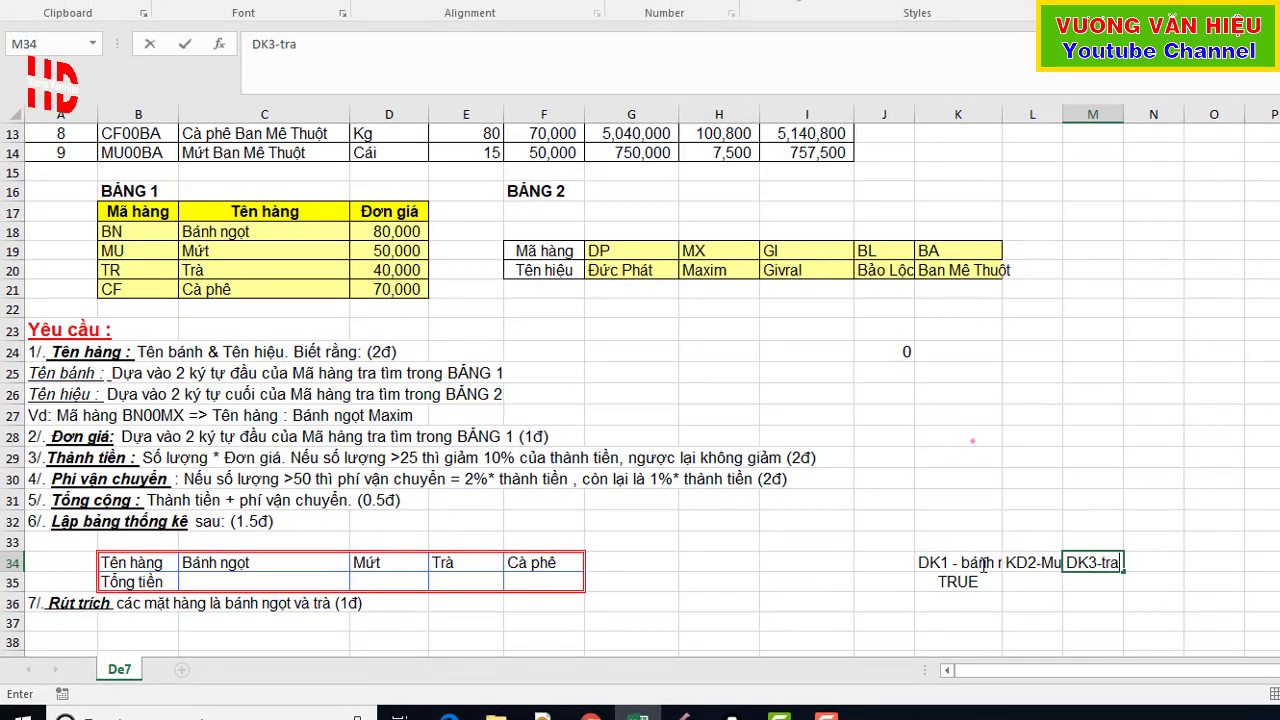
pyautogui.press('Return')
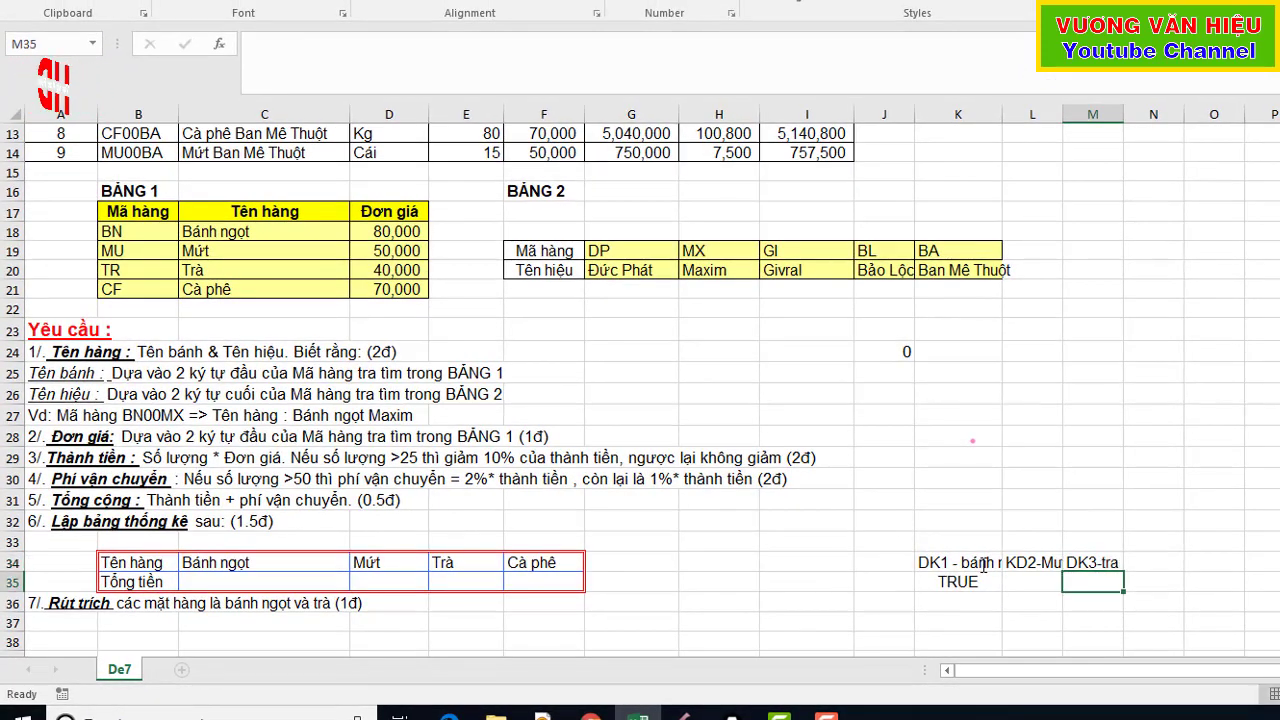
pyautogui.press('Up')
pyautogui.press('Right')
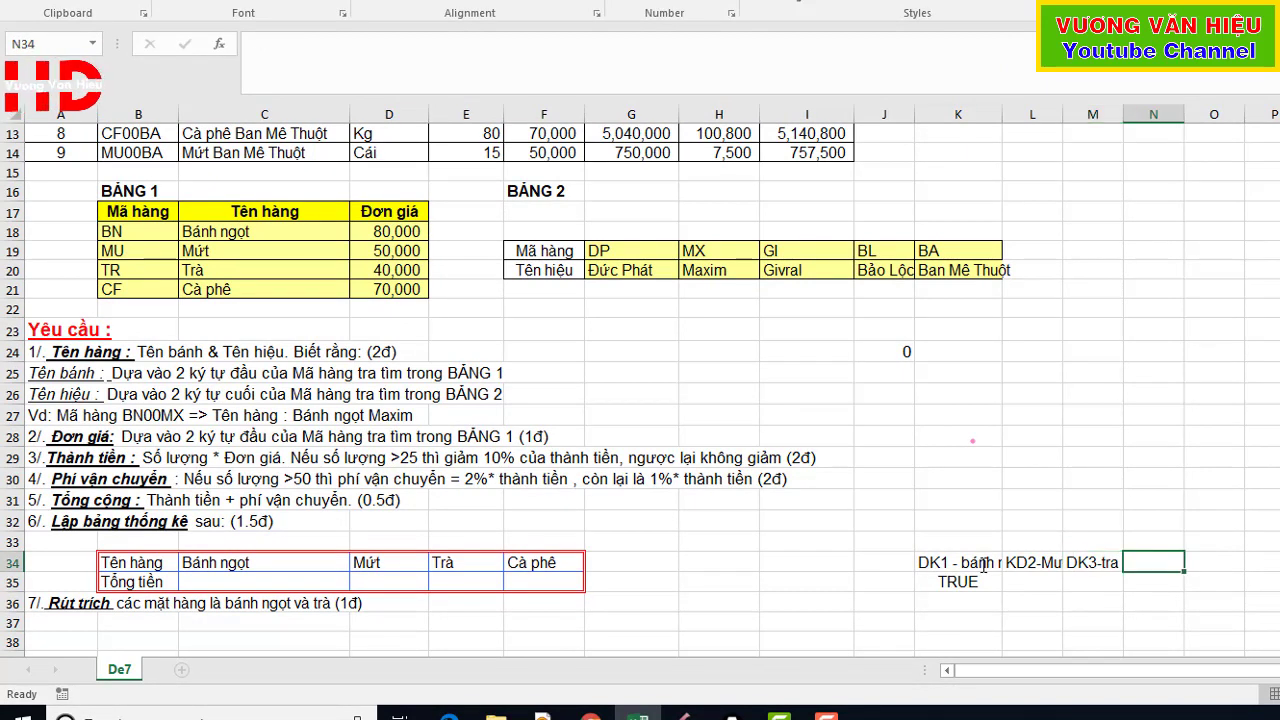
pyautogui.write('=')
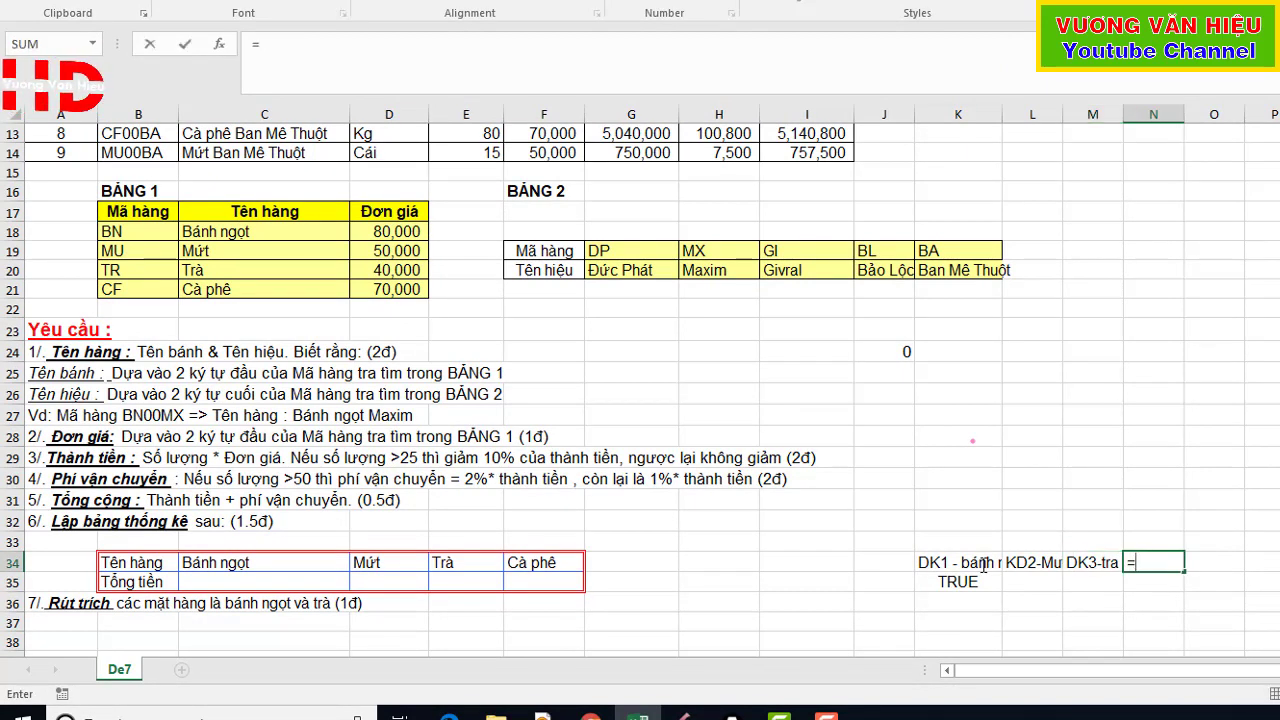
pyautogui.write('DK')
pyautogui.press('BackSpace')
pyautogui.press('BackSpace')
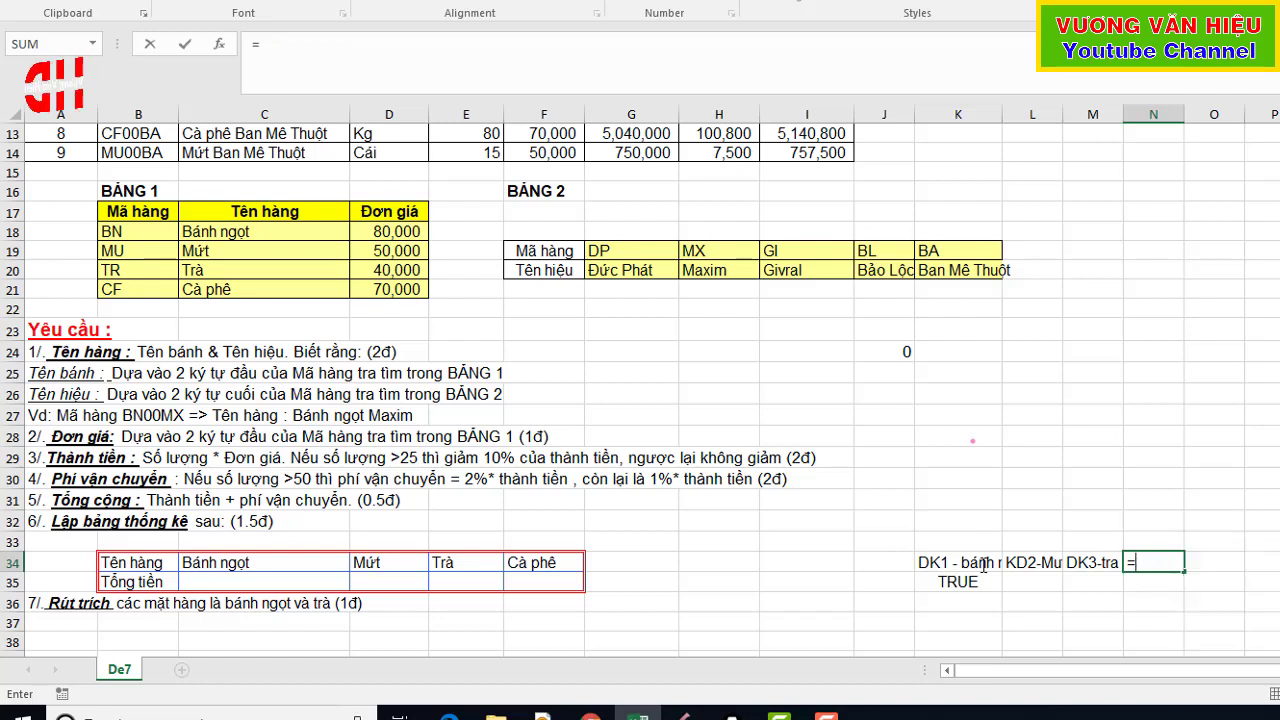
pyautogui.press('BackSpace')
pyautogui.write('4')
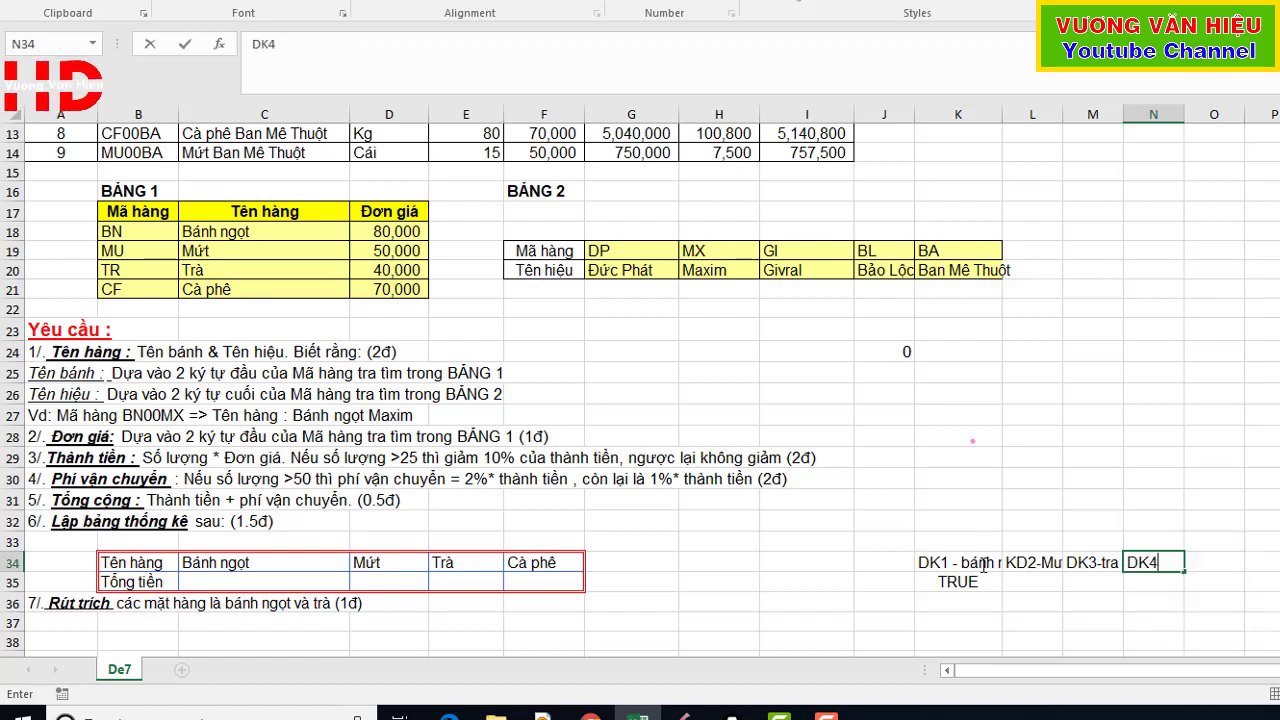
pyautogui.write('-caphe')
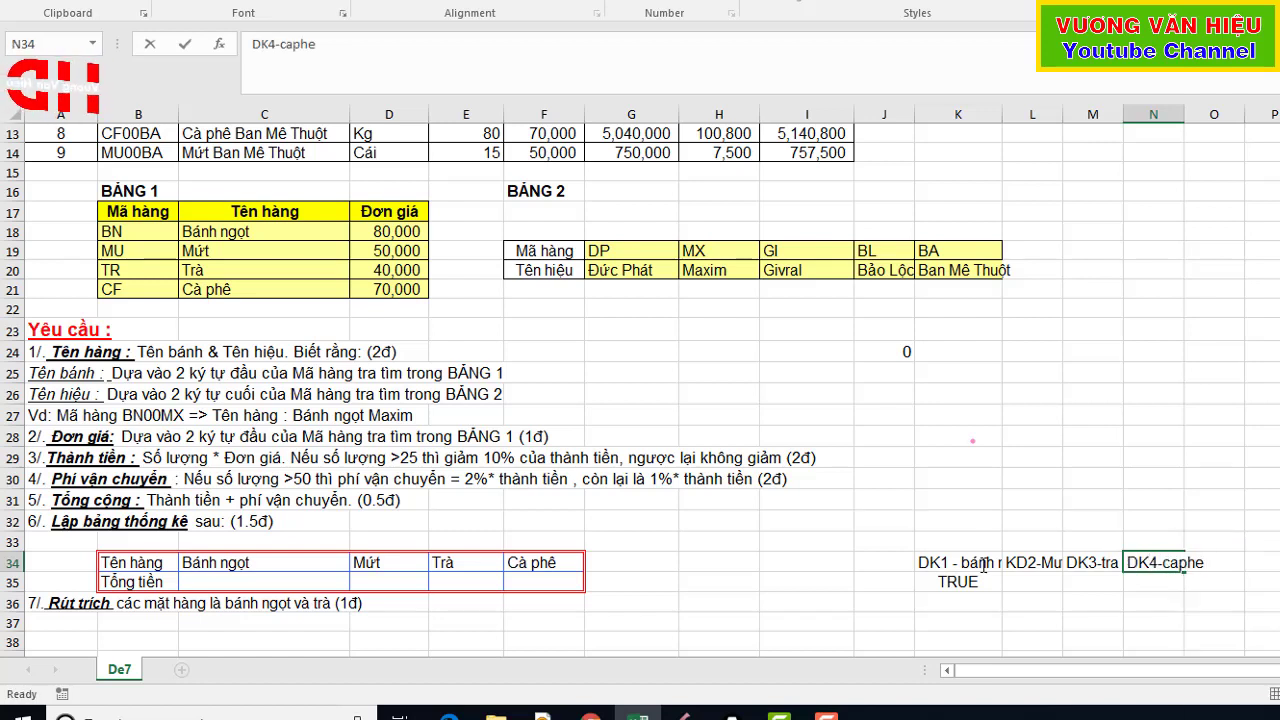
pyautogui.press('Return')
pyautogui.press('Left')
pyautogui.press('Left')
pyautogui.press('Left')
pyautogui.press('Right')
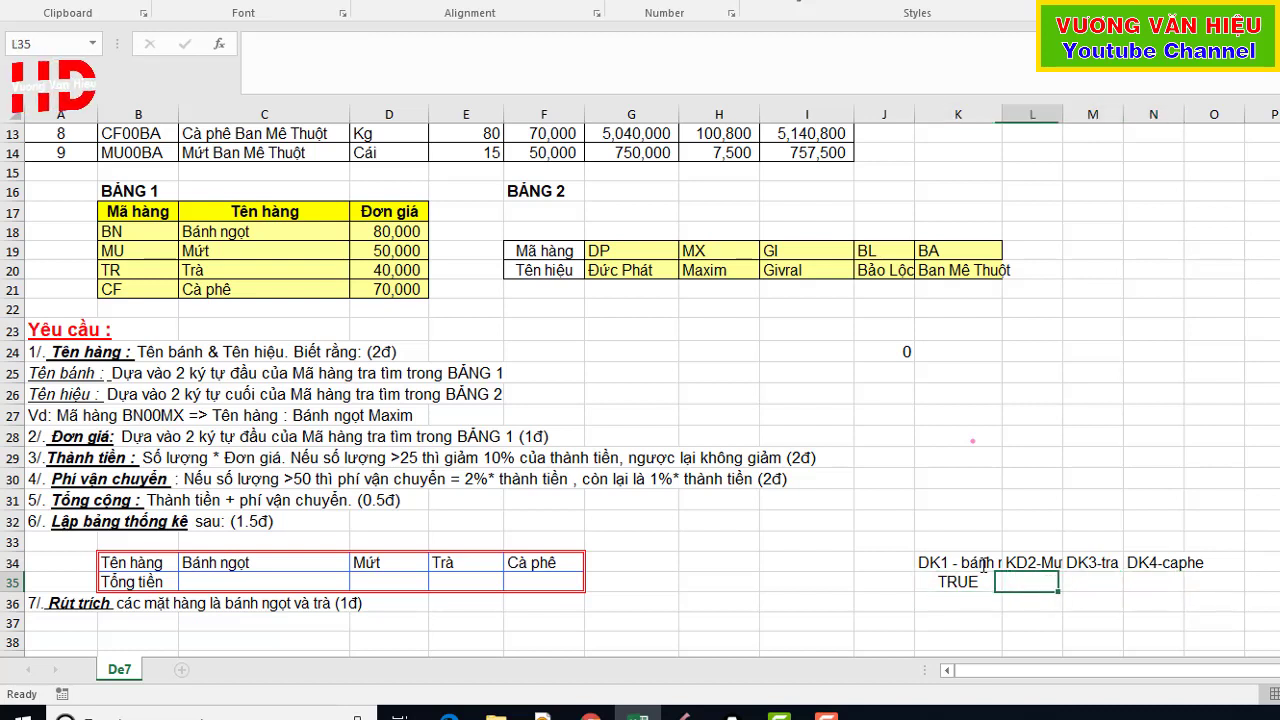
pyautogui.write('=')
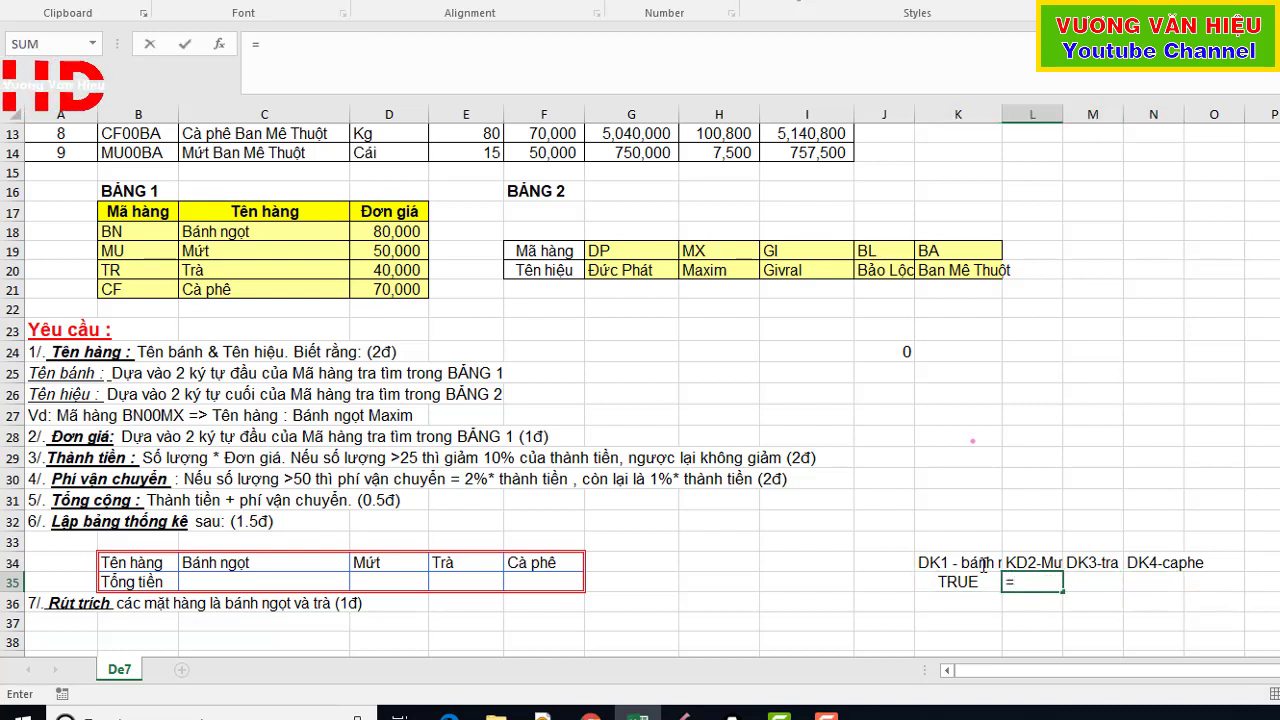
pyautogui.write('lef')
pyautogui.press('Tab')
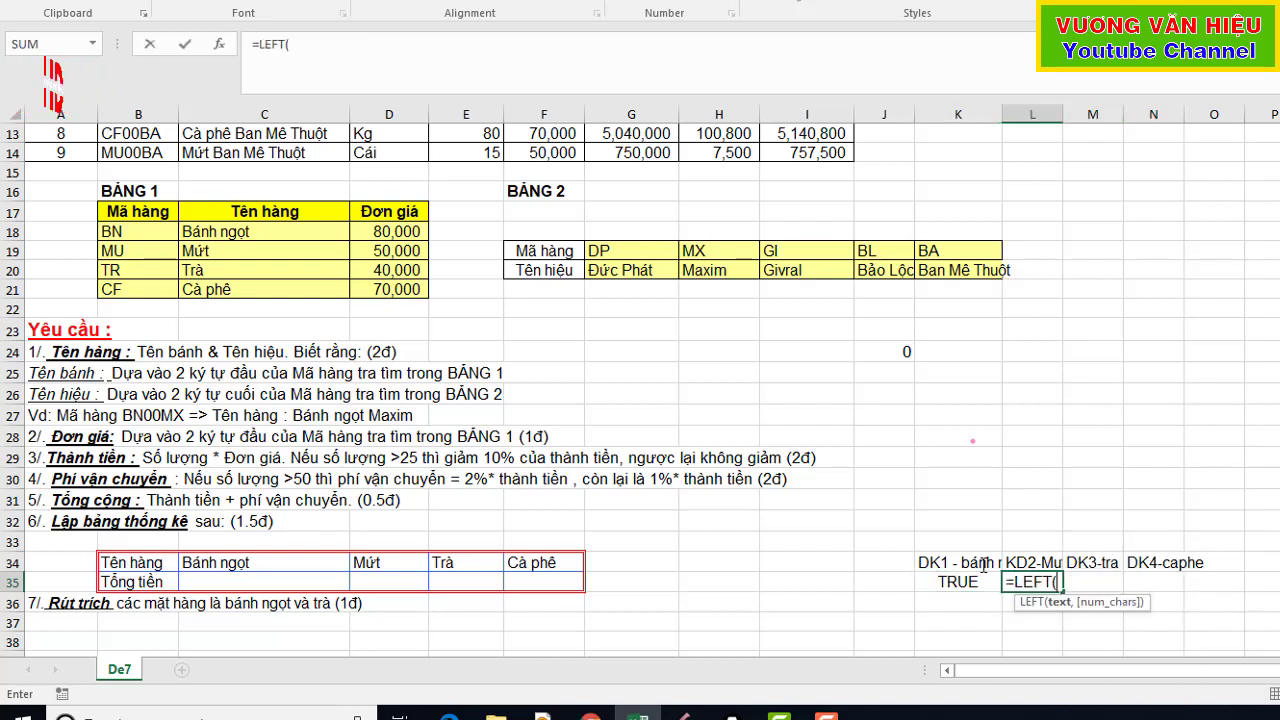
pyautogui.scroll(4, 160, 289)
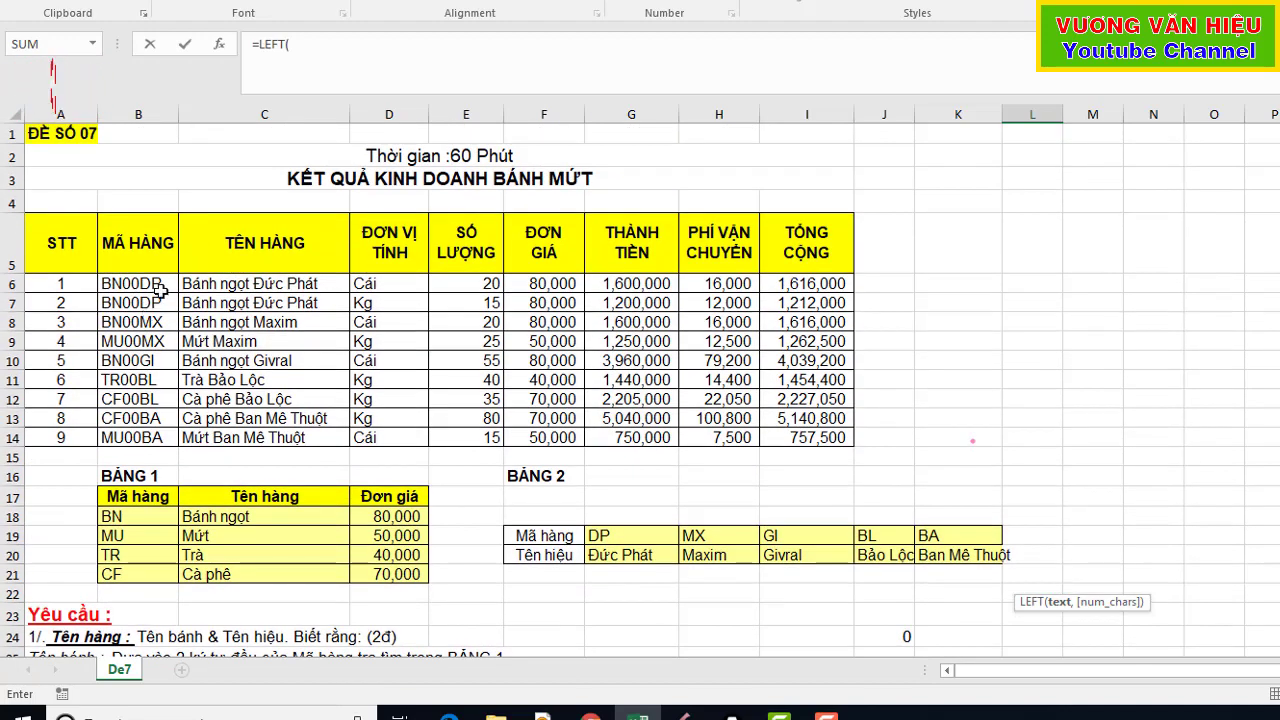
pyautogui.click(160, 287)
pyautogui.scroll(-5, 1020, 482)
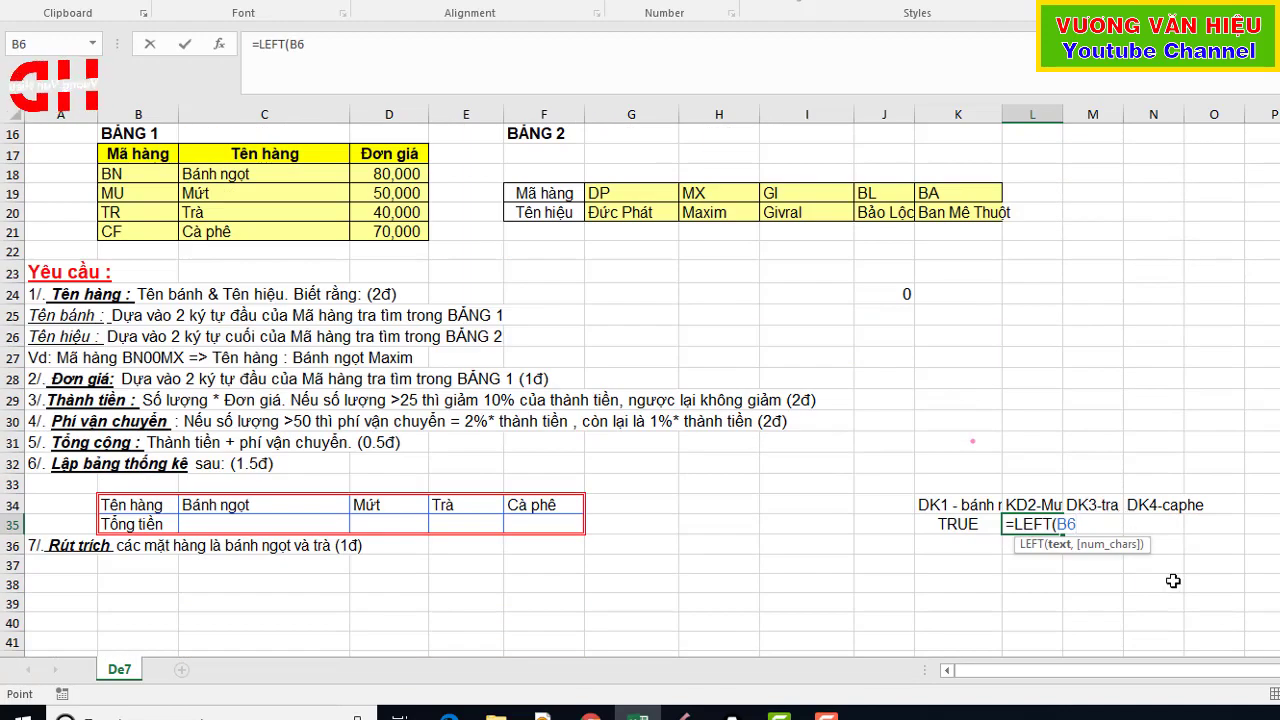
pyautogui.write(',2')
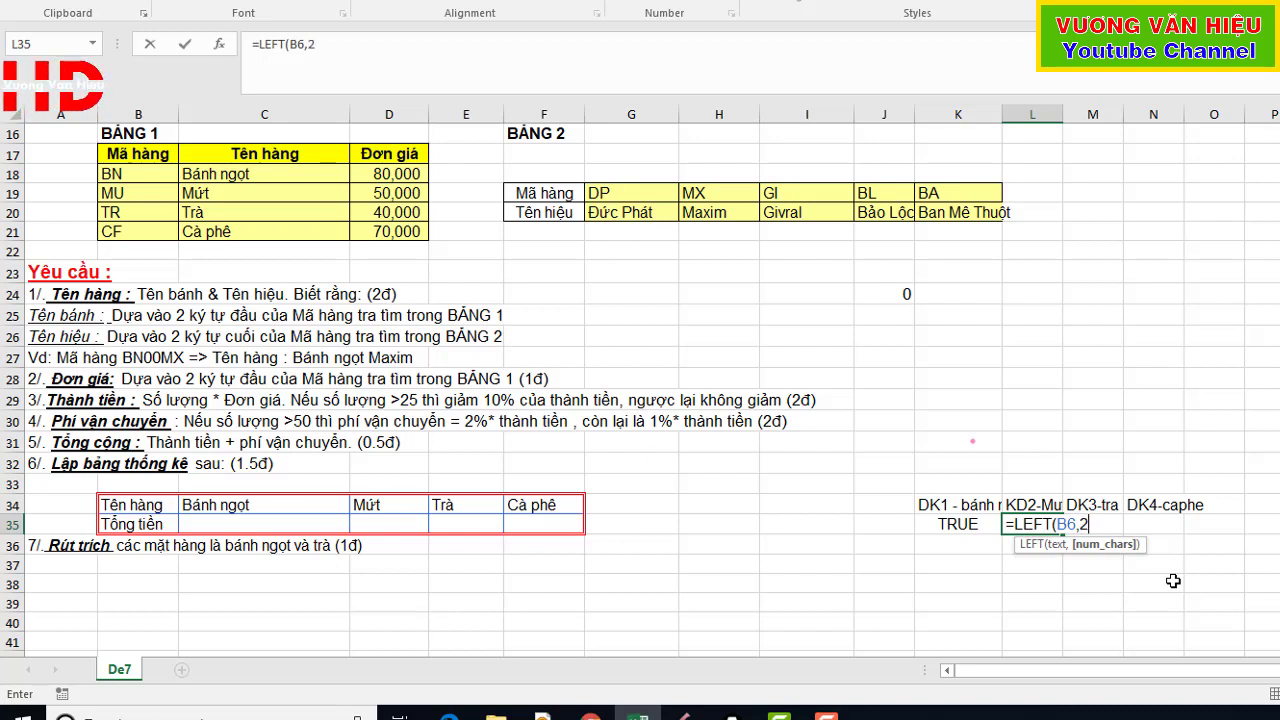
pyautogui.write(')=')
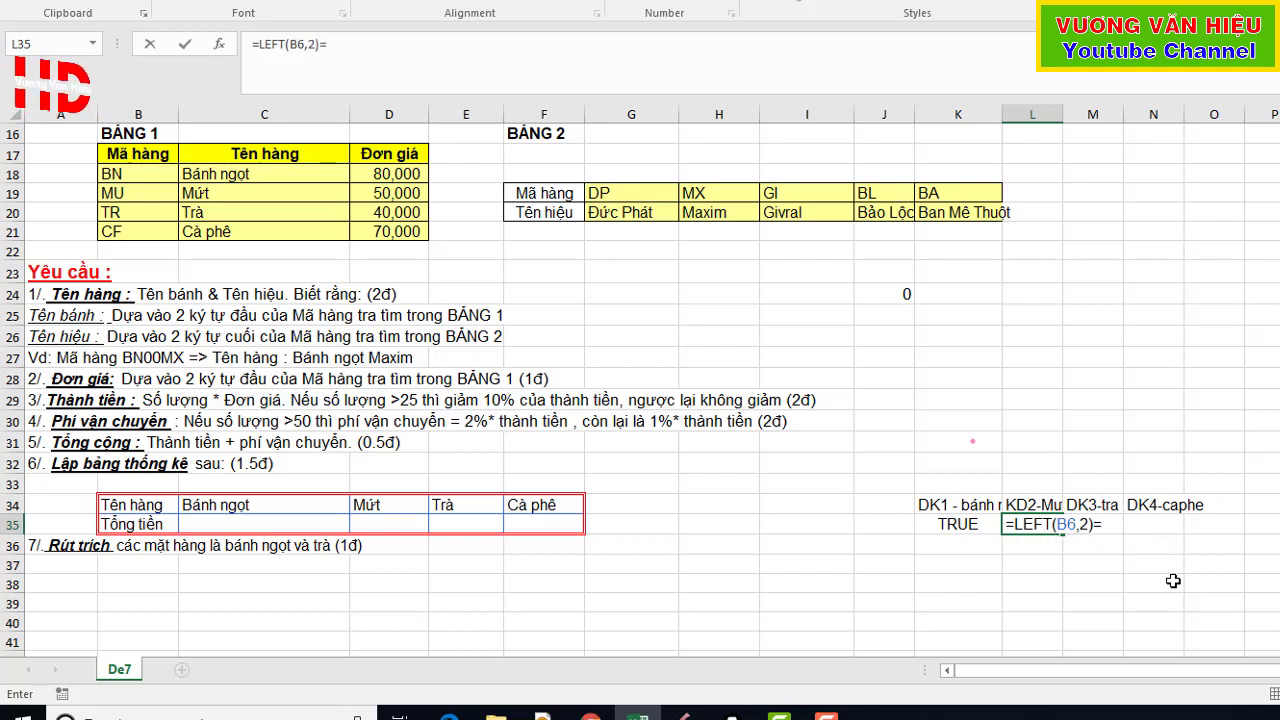
pyautogui.write('MU')
pyautogui.press('BackSpace')
pyautogui.press('BackSpace')
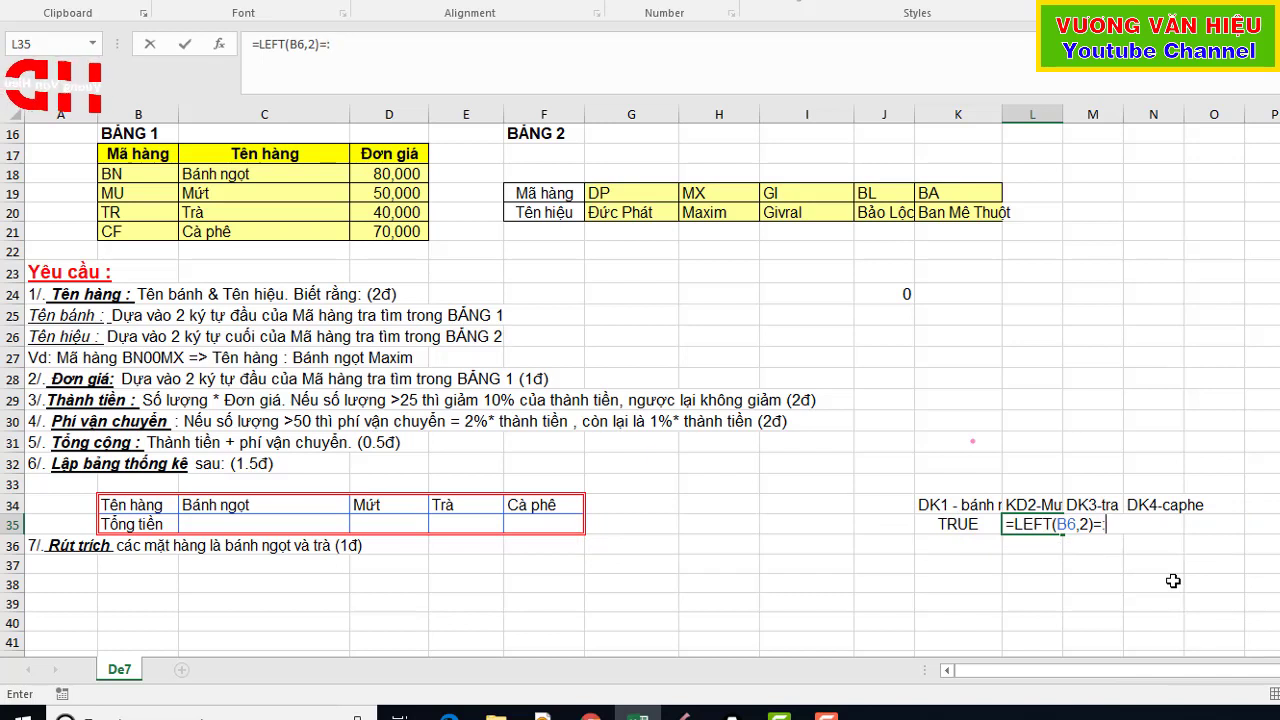
pyautogui.write('L')
pyautogui.press('BackSpace')
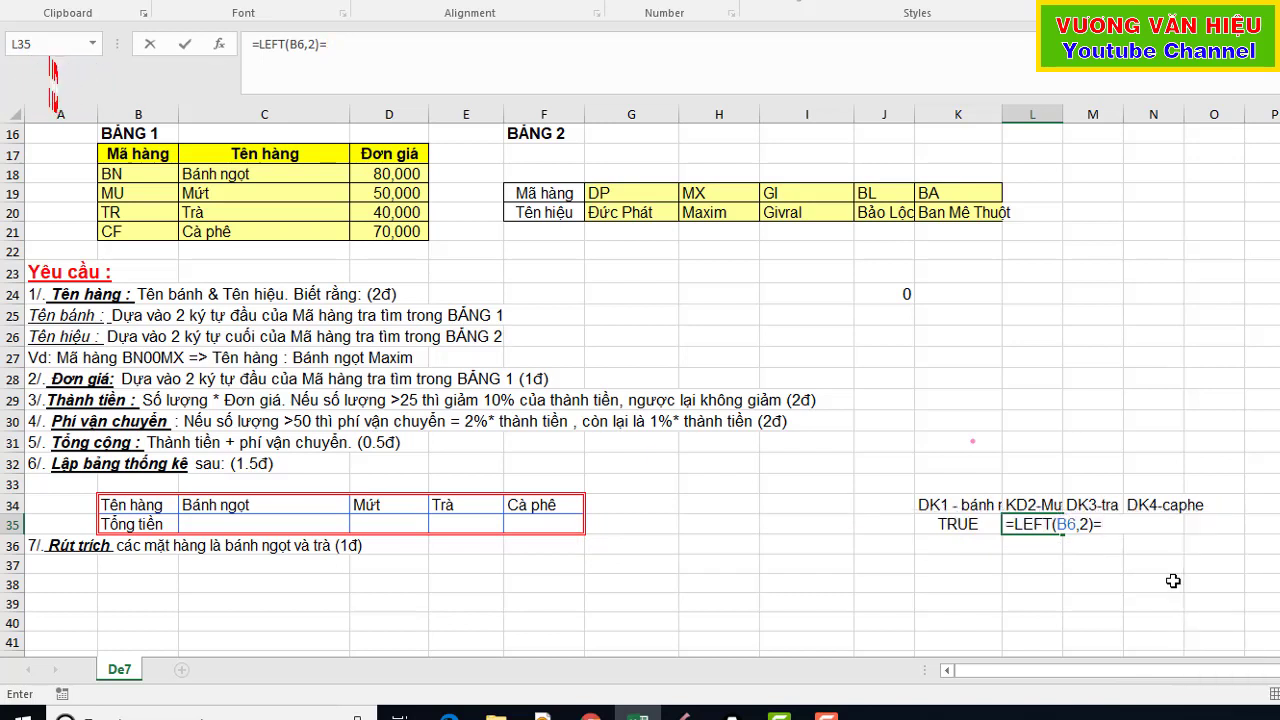
pyautogui.write('O')
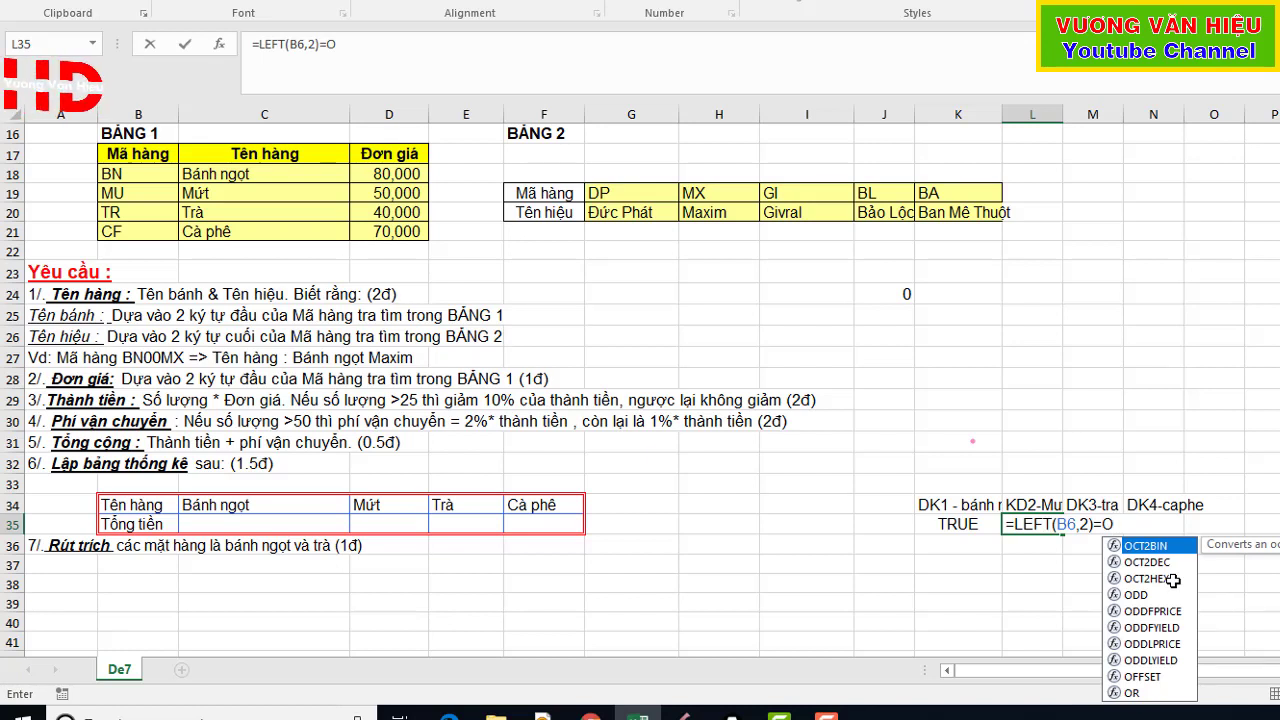
pyautogui.press('BackSpace')
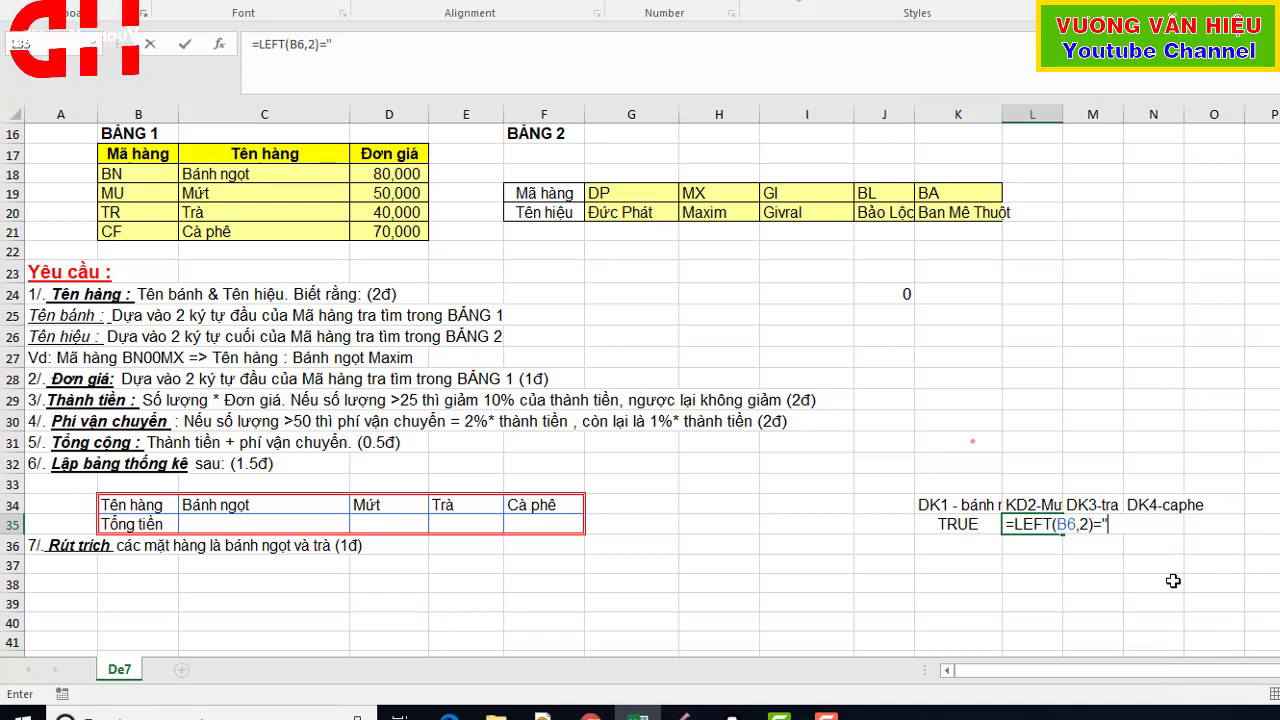
pyautogui.write('"MU"')
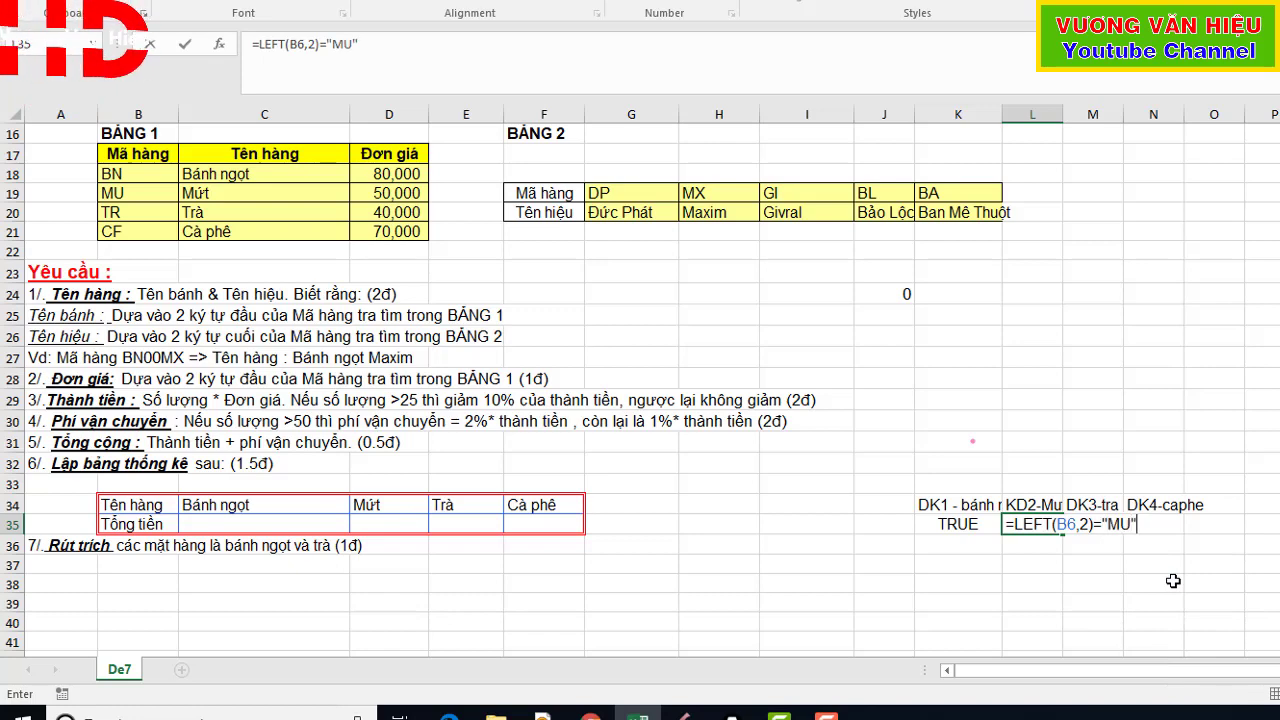
pyautogui.press('Return')
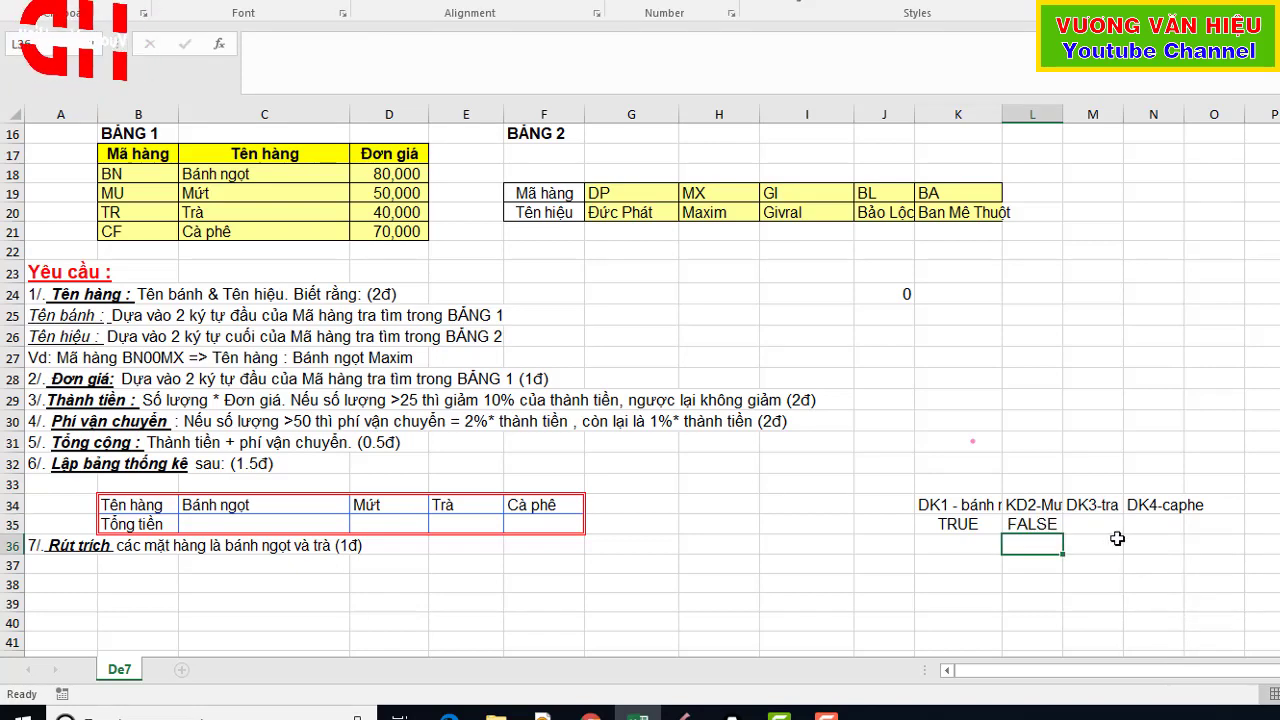
pyautogui.click(1045, 527)
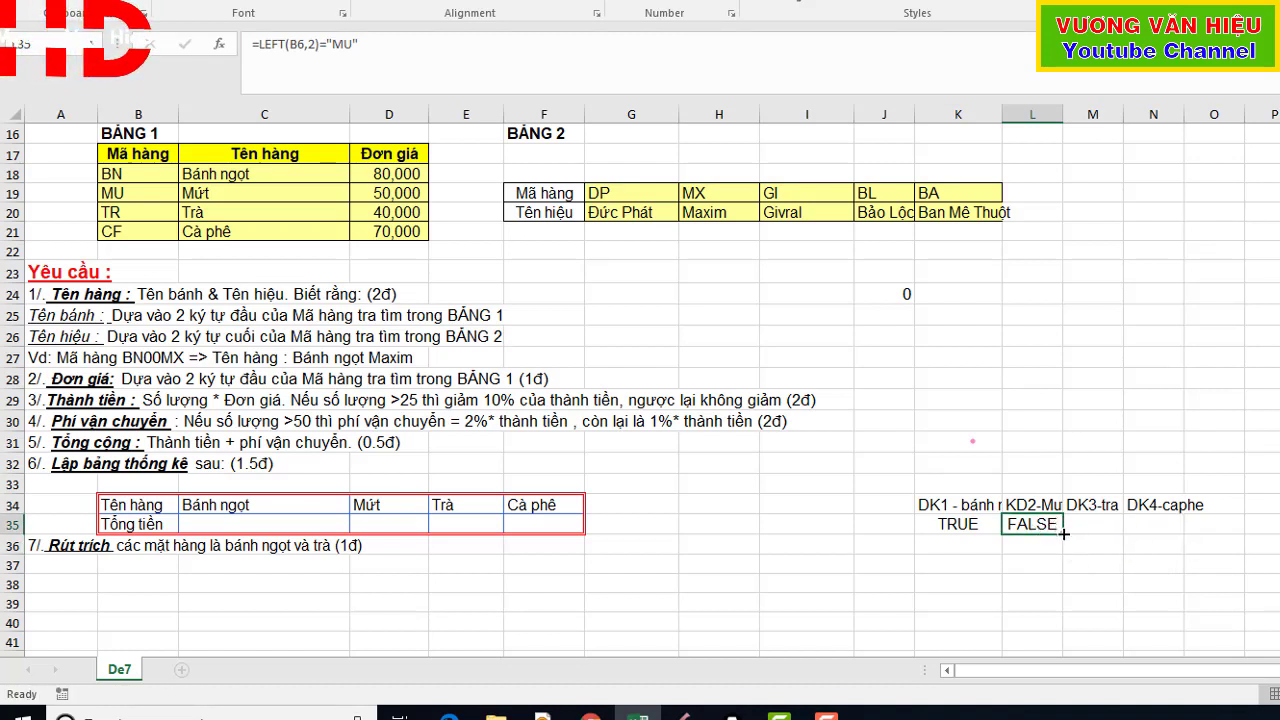
pyautogui.moveTo(1062, 532); pyautogui.dragTo(1103, 538)
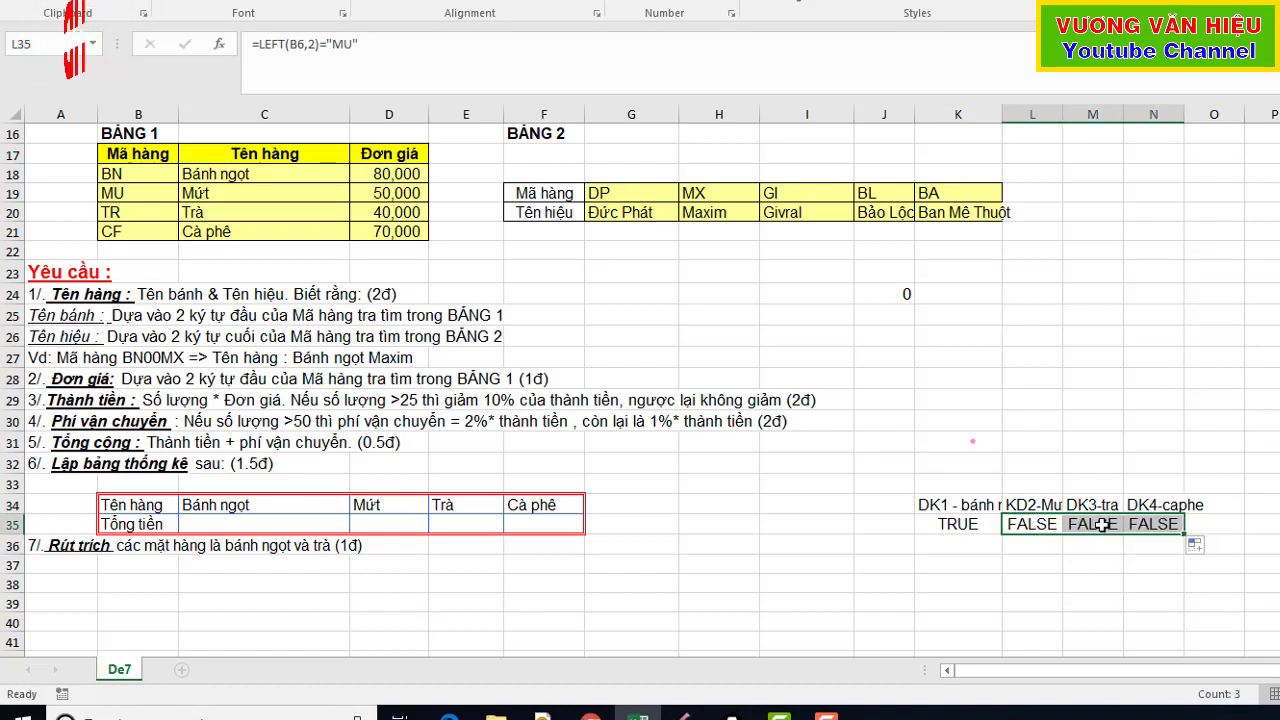
pyautogui.doubleClick(1100, 526)
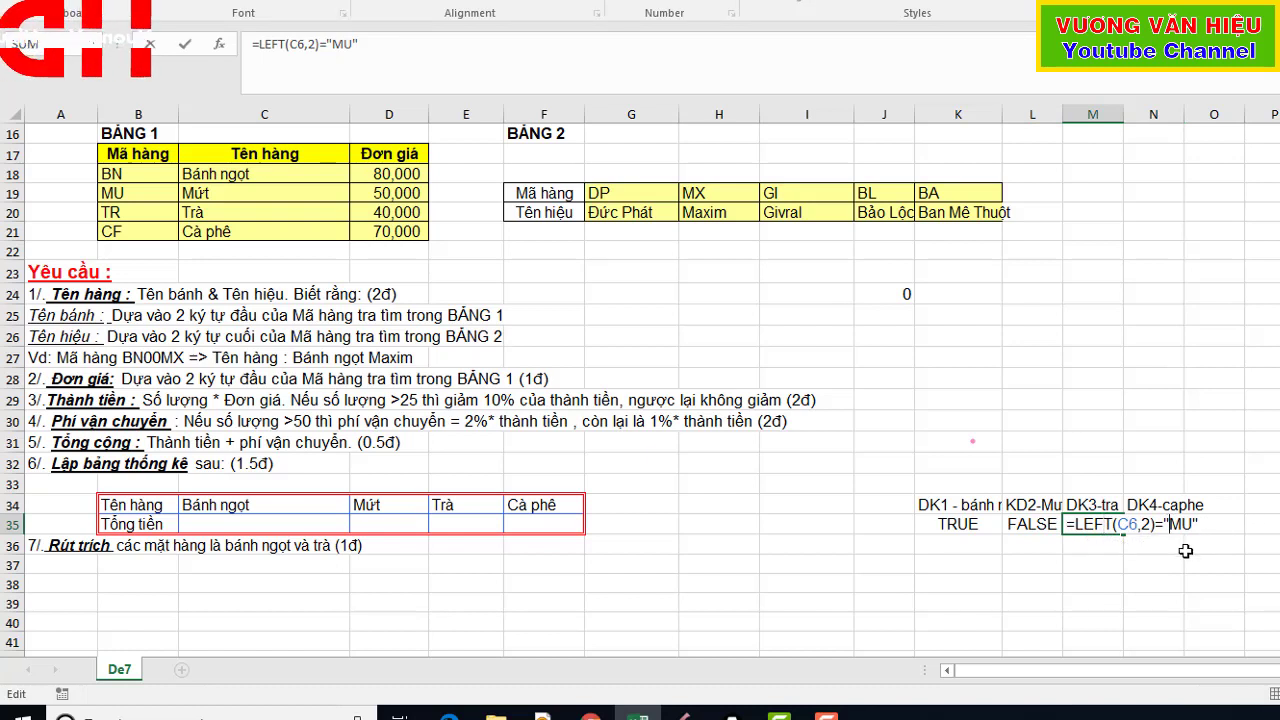
pyautogui.press('BackSpace')
pyautogui.press('BackSpace')
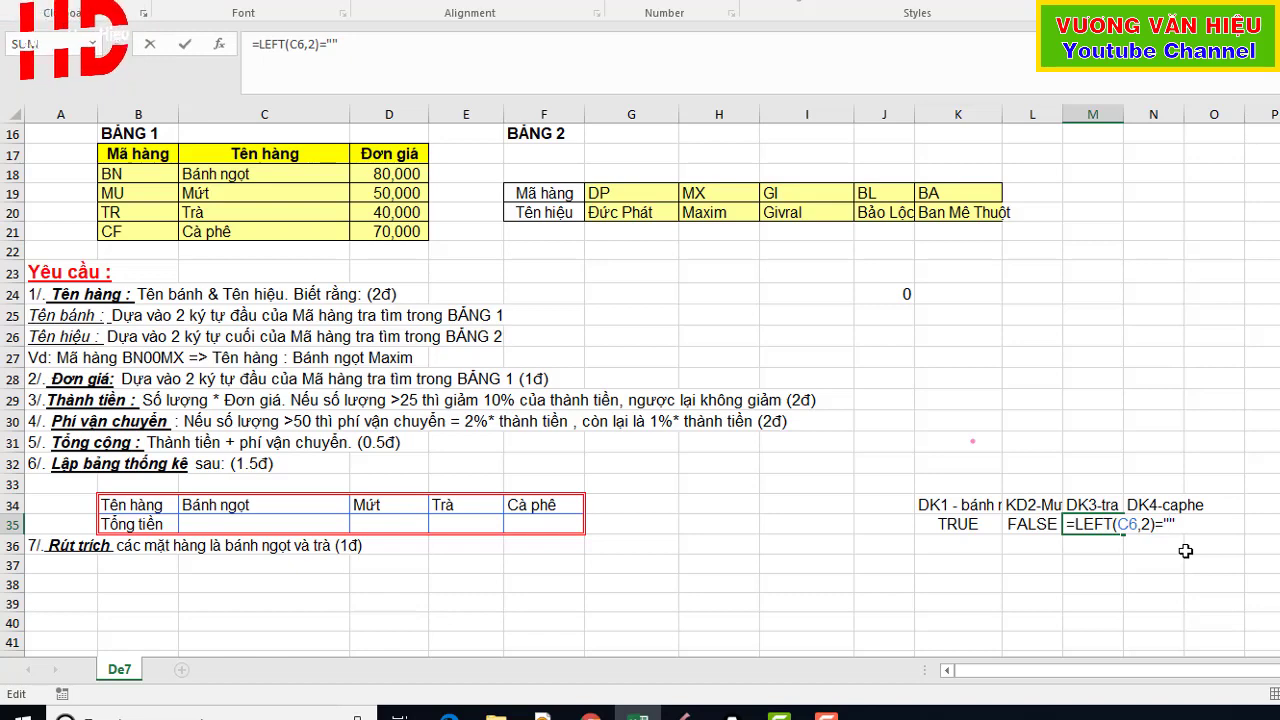
pyautogui.write('TR')
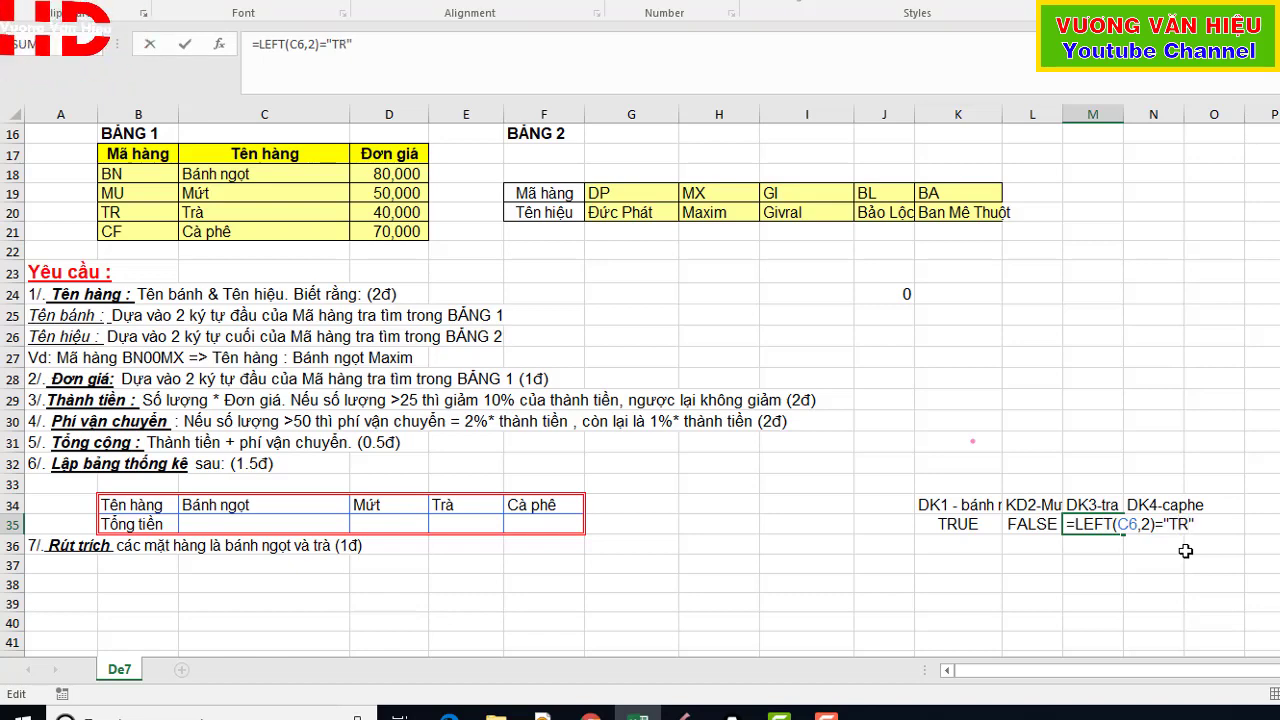
pyautogui.press('Tab')
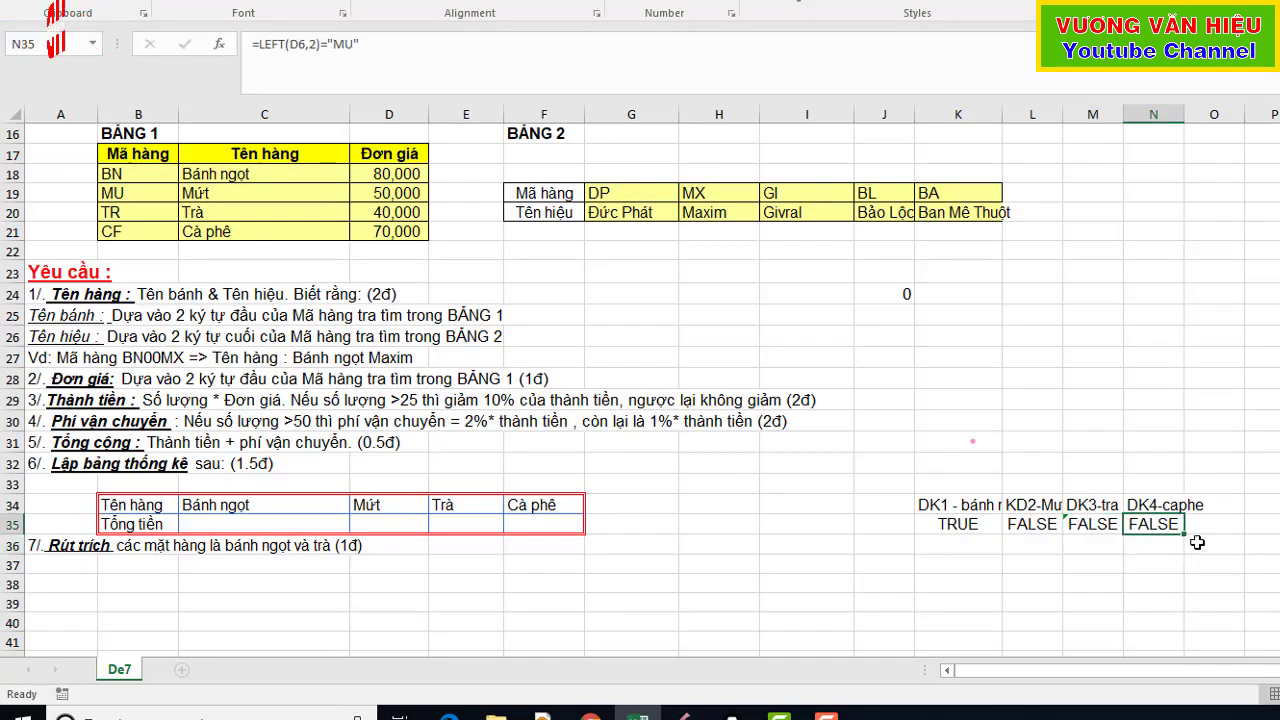
pyautogui.doubleClick(1163, 525)
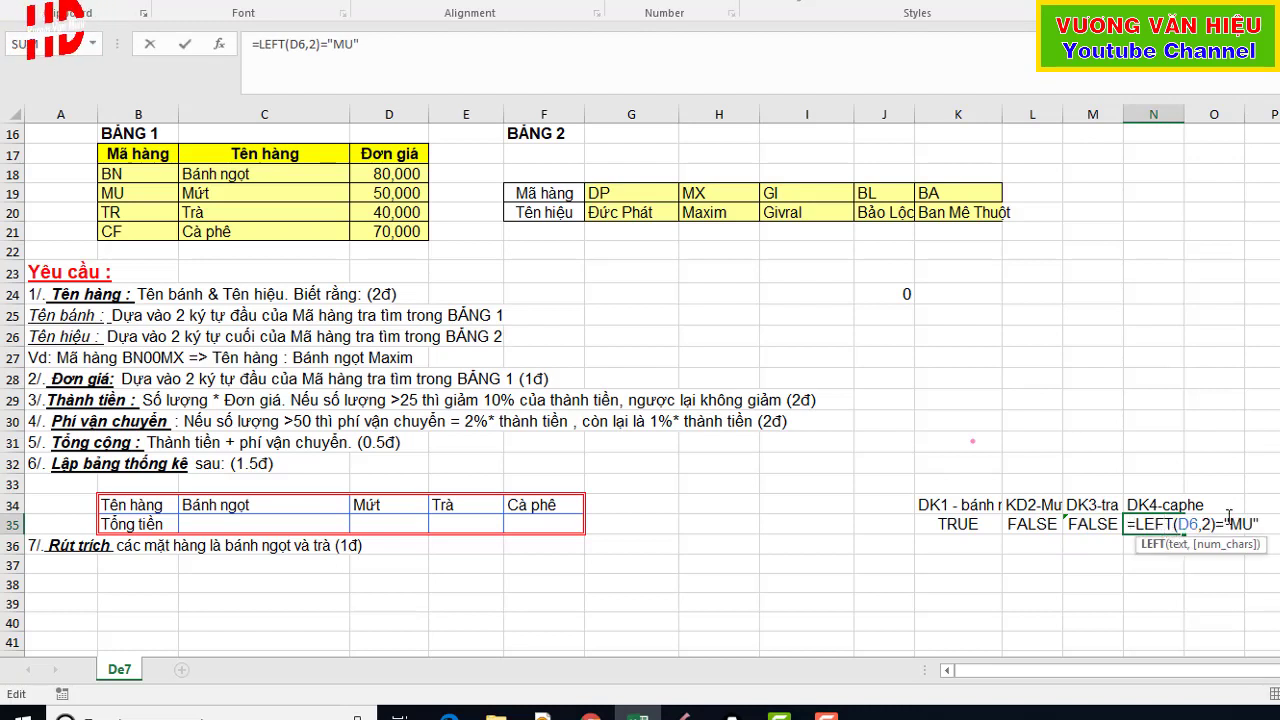
pyautogui.press('Delete')
pyautogui.press('Delete')
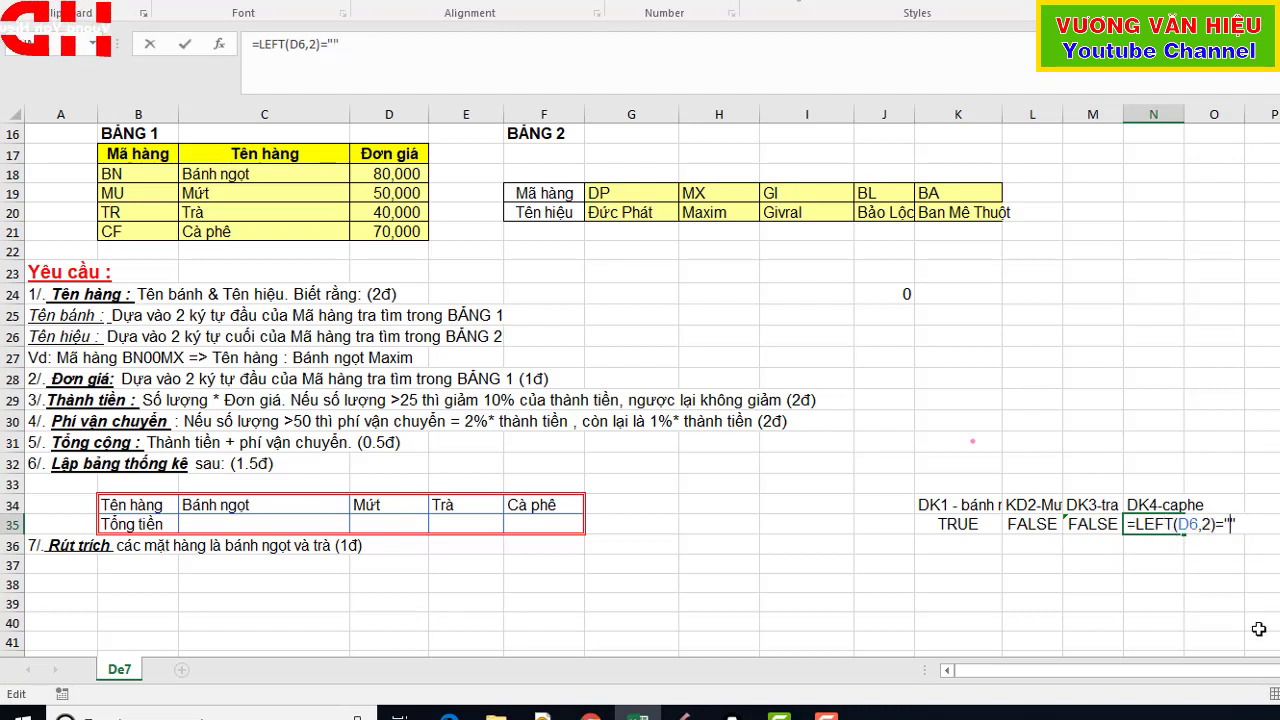
pyautogui.write('CF')
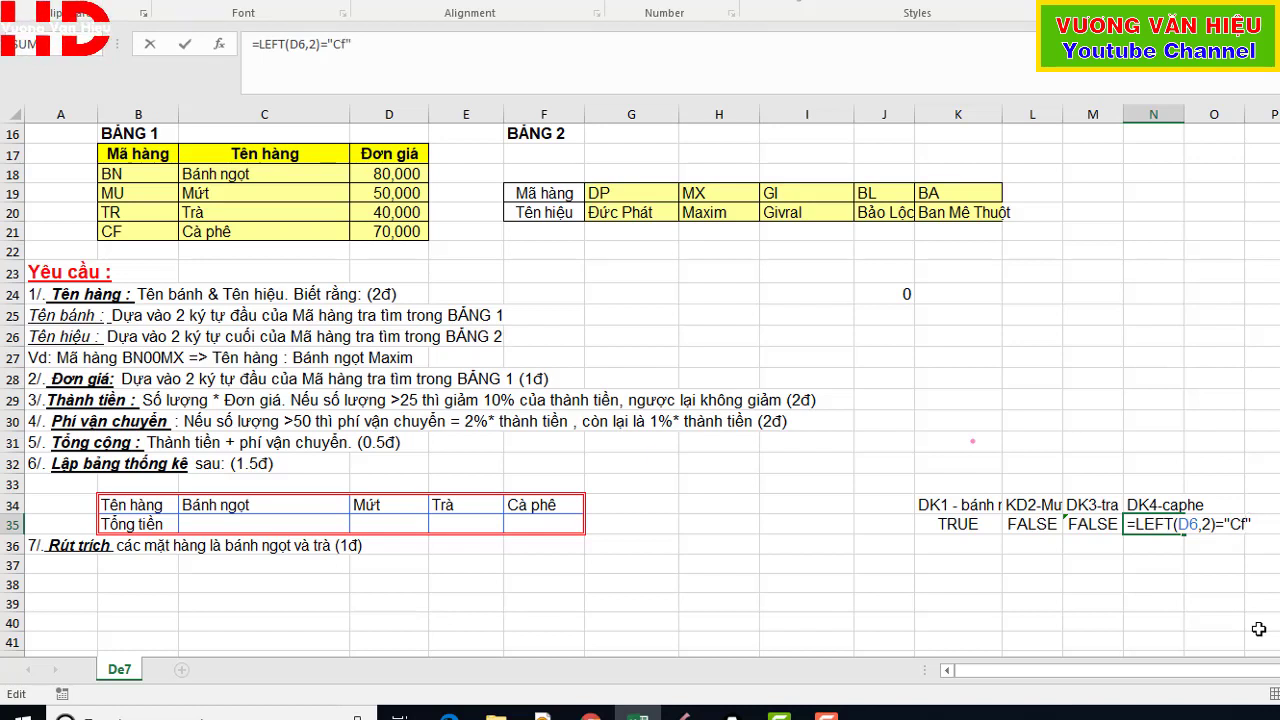
pyautogui.press('Return')
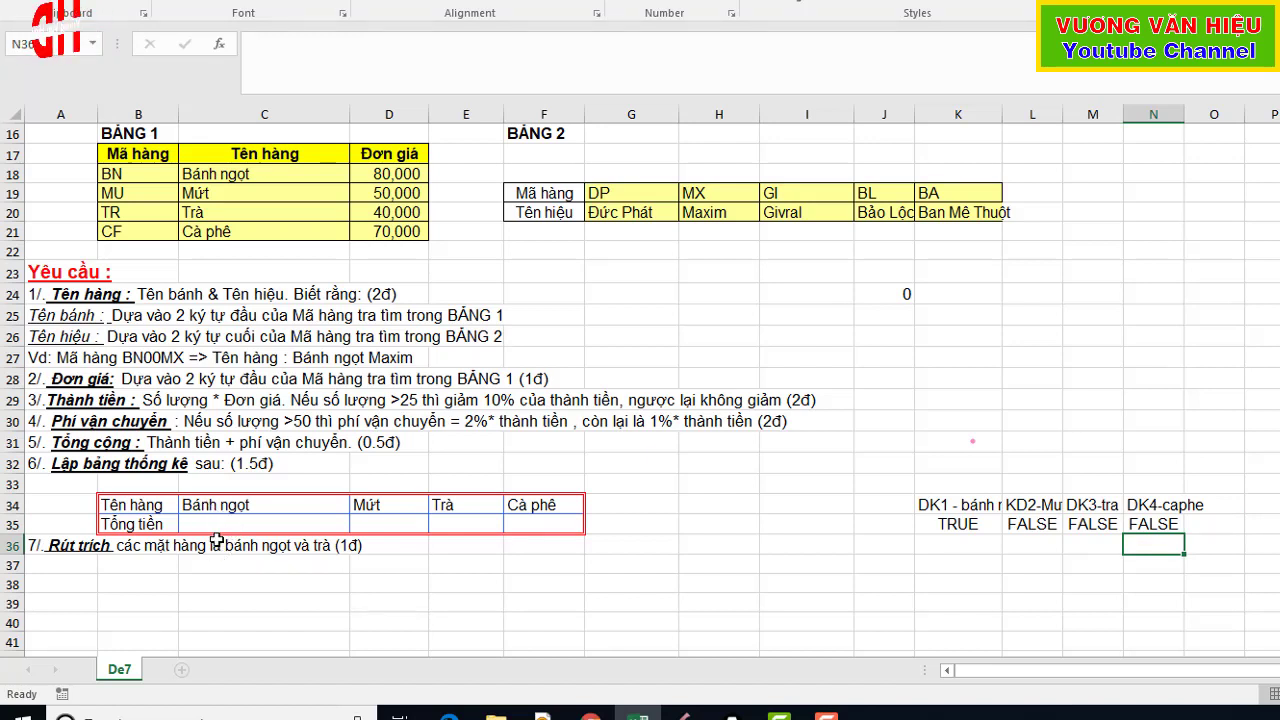
pyautogui.click(220, 528)
pyautogui.write('=')
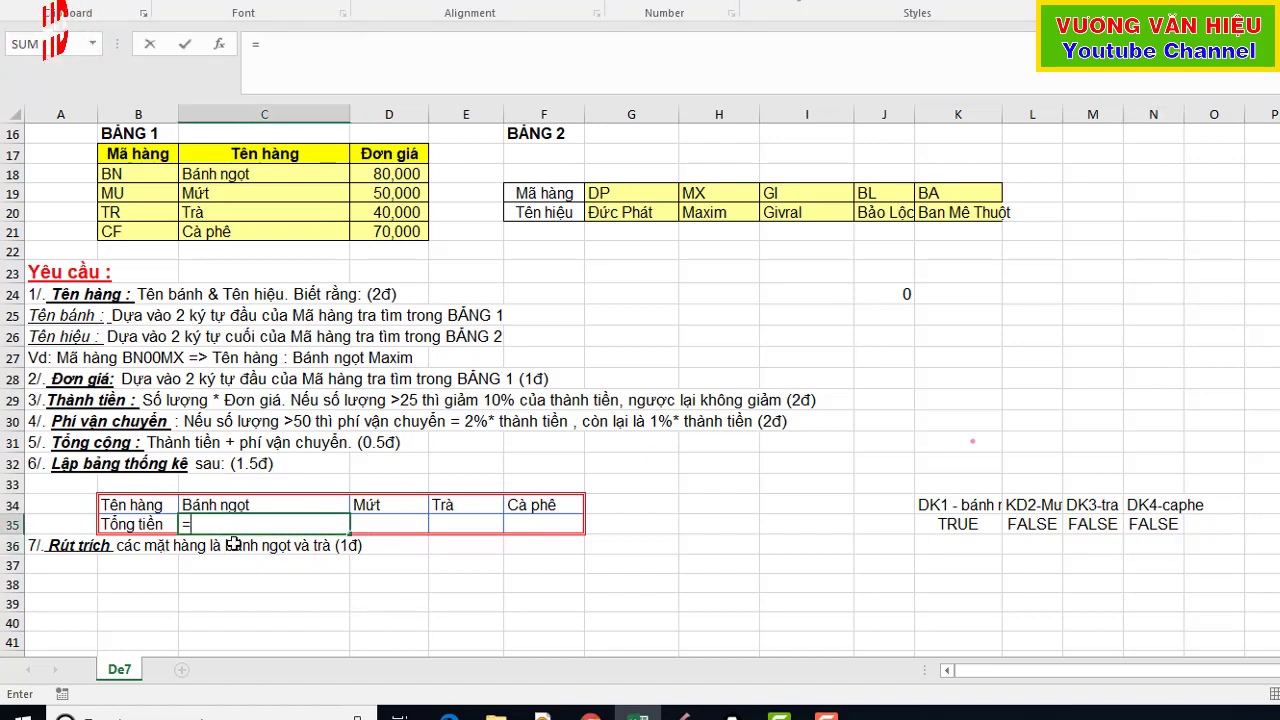
pyautogui.write('D')
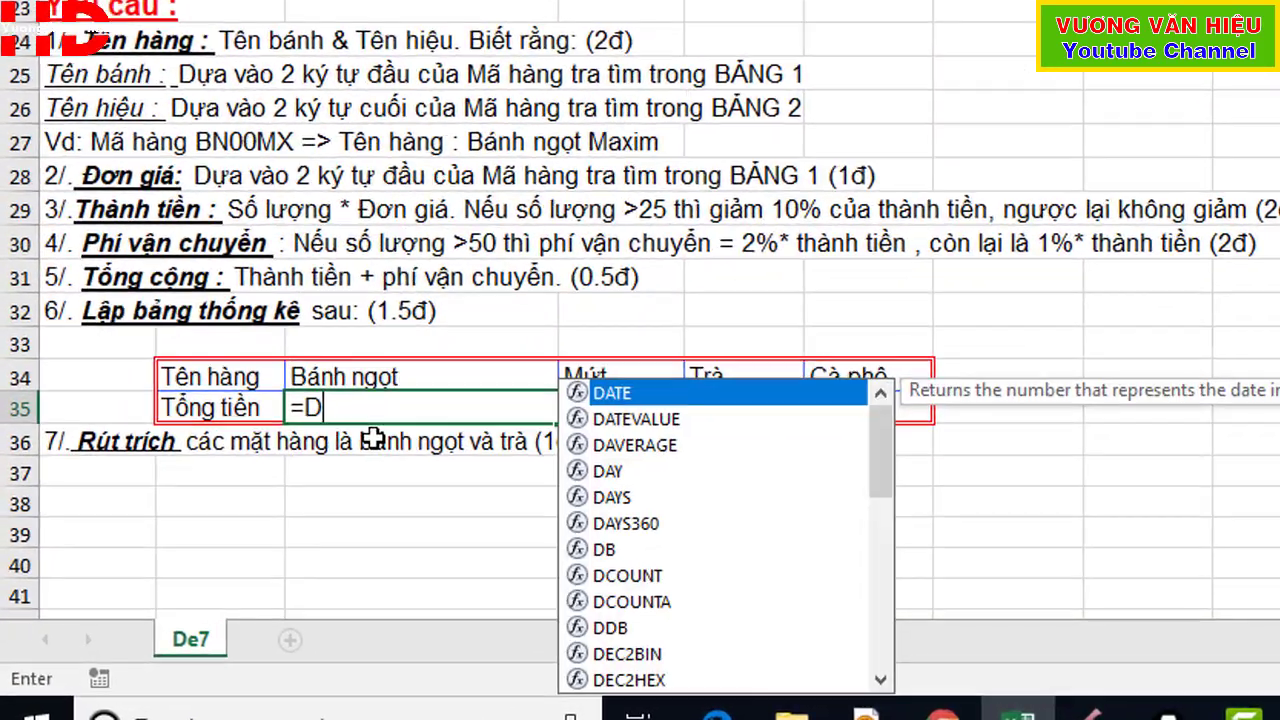
pyautogui.write('SUM(')
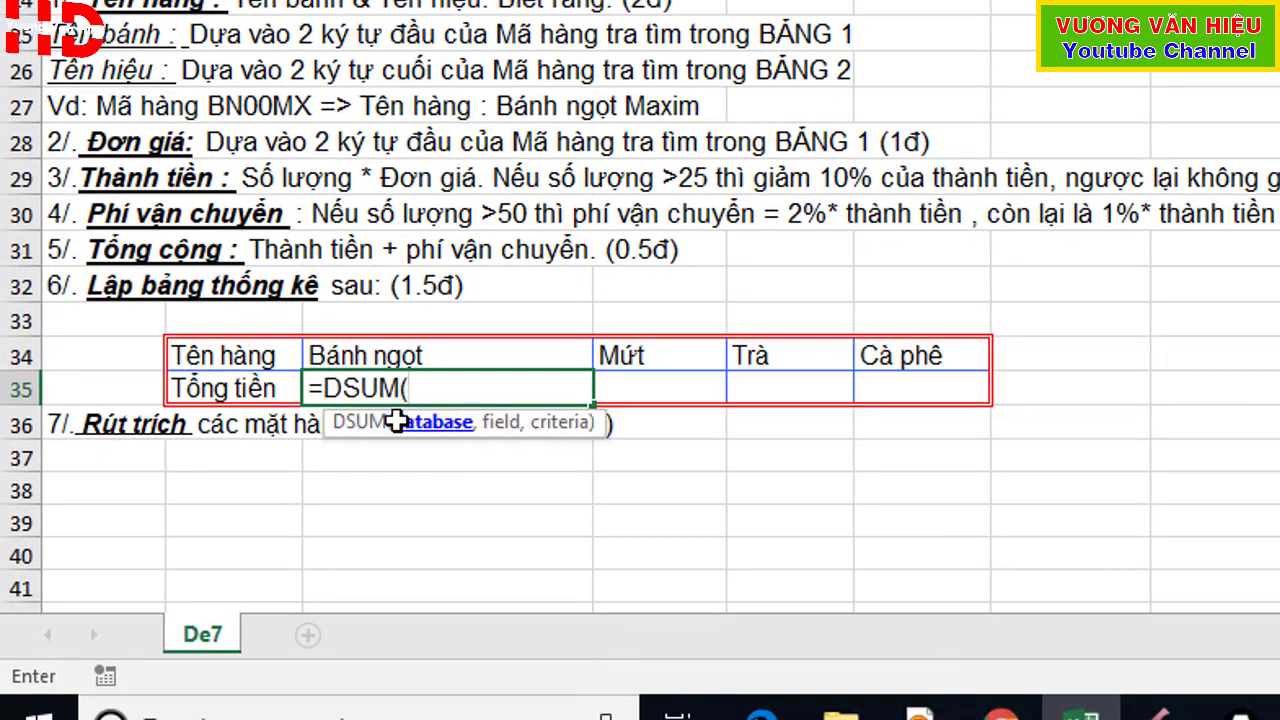
pyautogui.scroll(6, 398, 422)
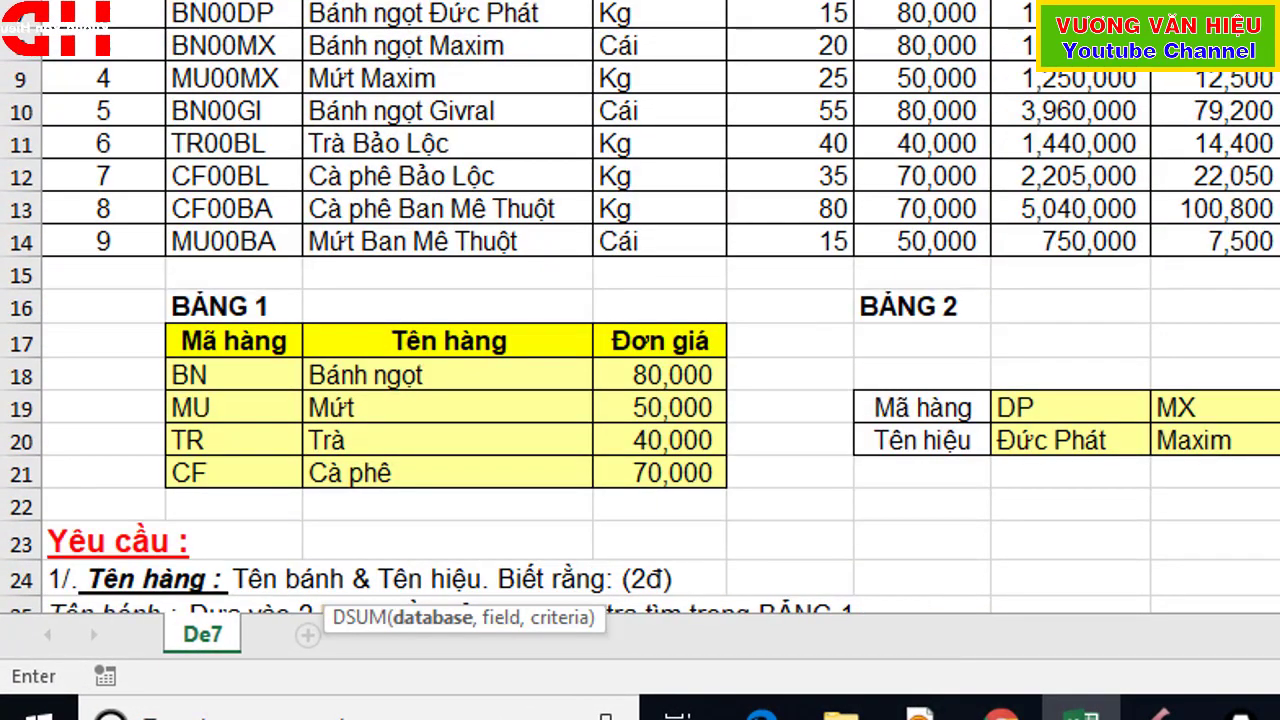
pyautogui.moveTo(170, 12); pyautogui.dragTo(1270, 242)
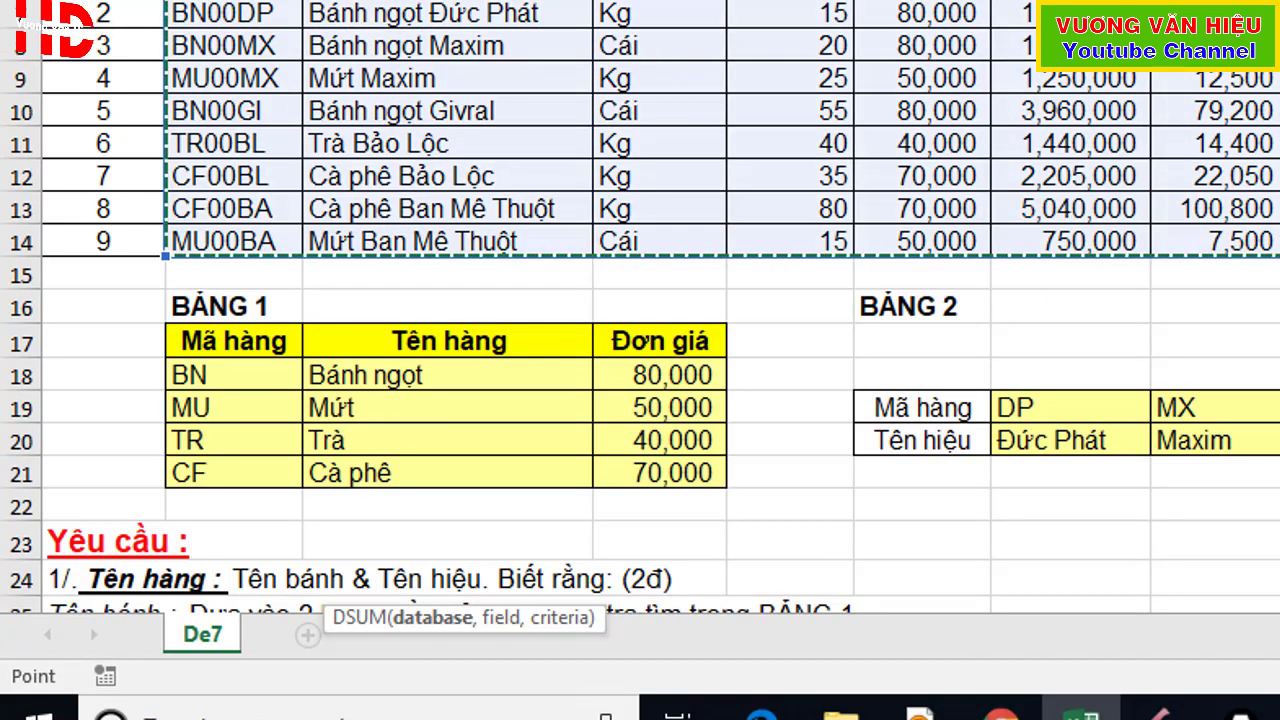
pyautogui.scroll(-6, 760, 480)
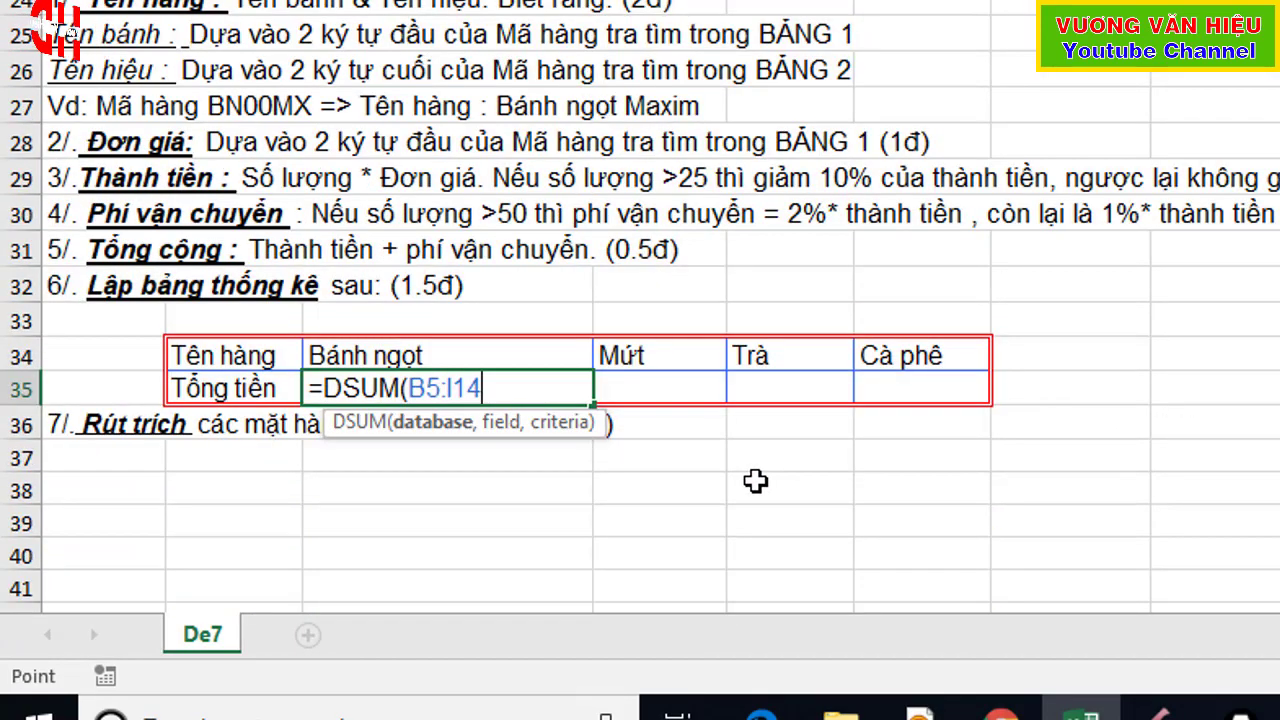
pyautogui.press('F4')
pyautogui.write(',')
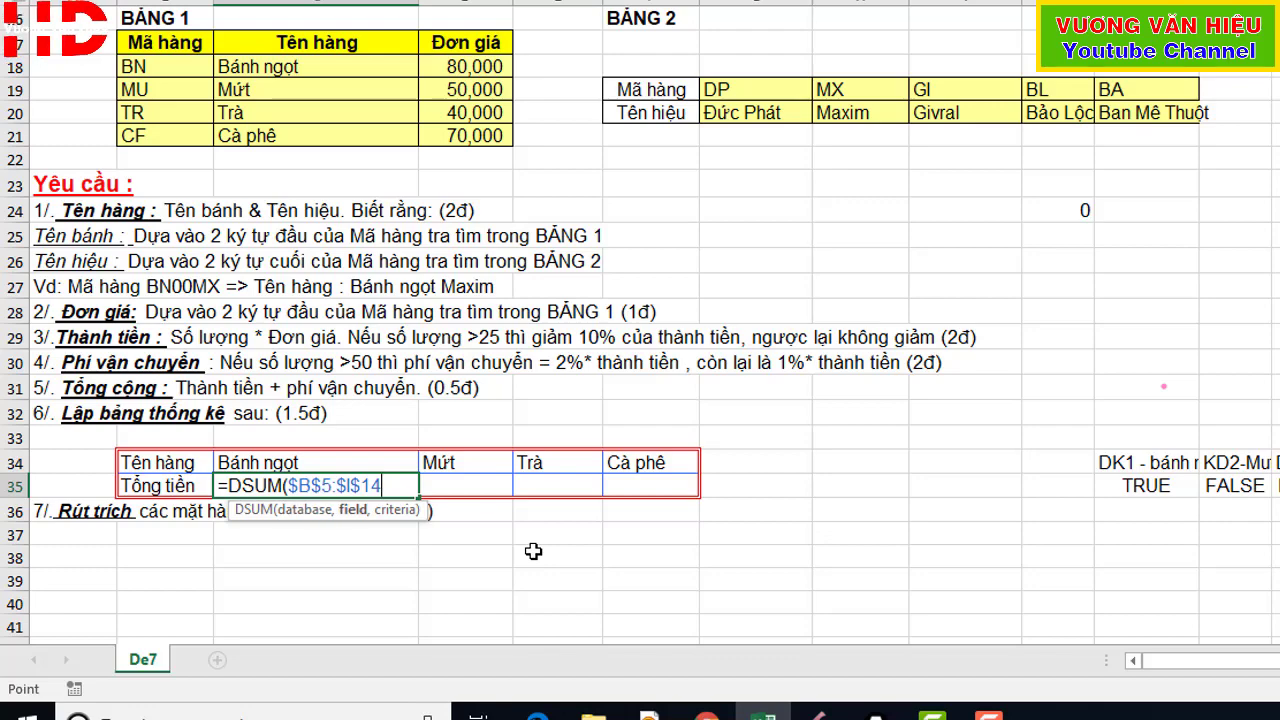
pyautogui.scroll(5, 594, 517)
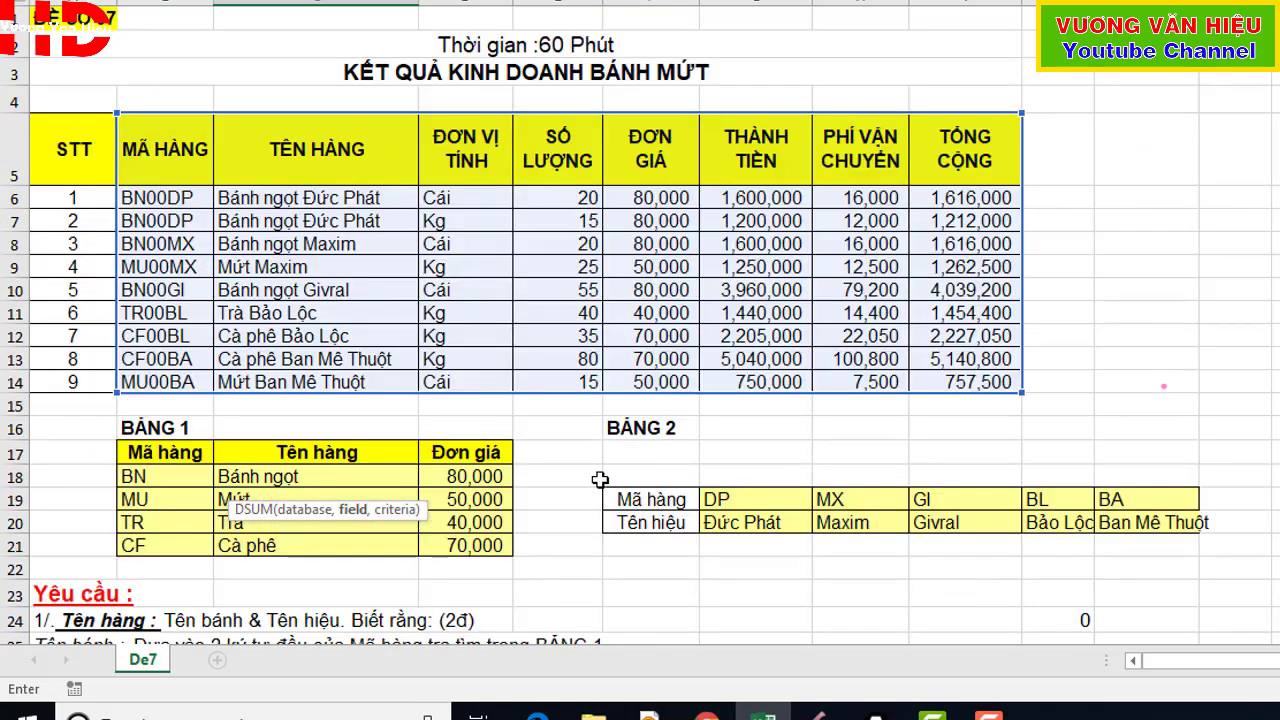
pyautogui.scroll(-2, 400, 560)
pyautogui.scroll(-1, 150, 590)
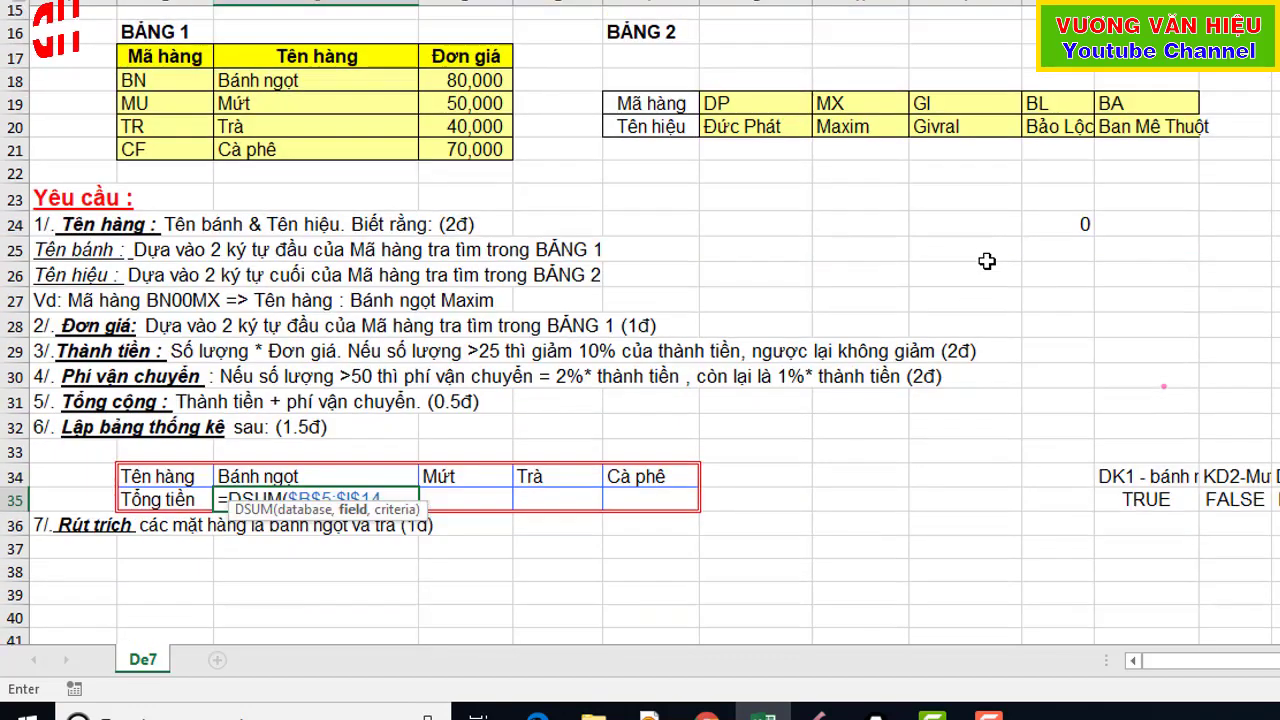
pyautogui.scroll(3, 770, 82)
pyautogui.click(770, 82)
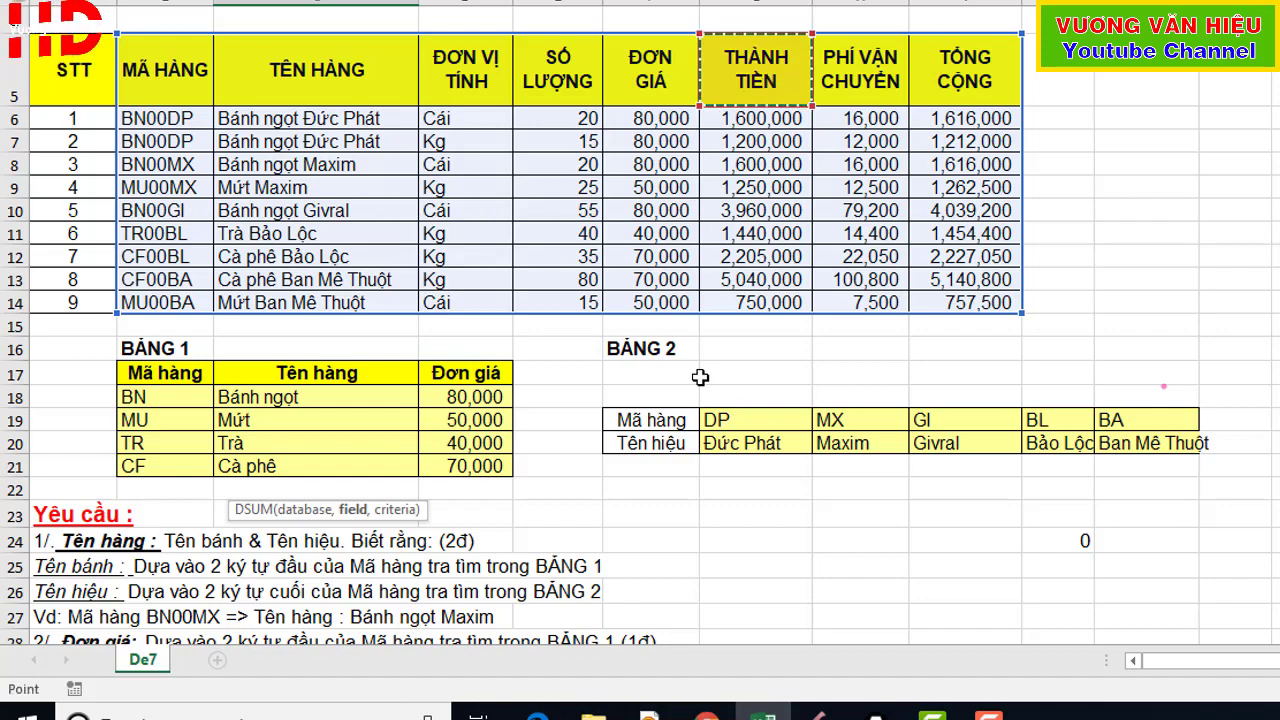
pyautogui.scroll(-4, 680, 405)
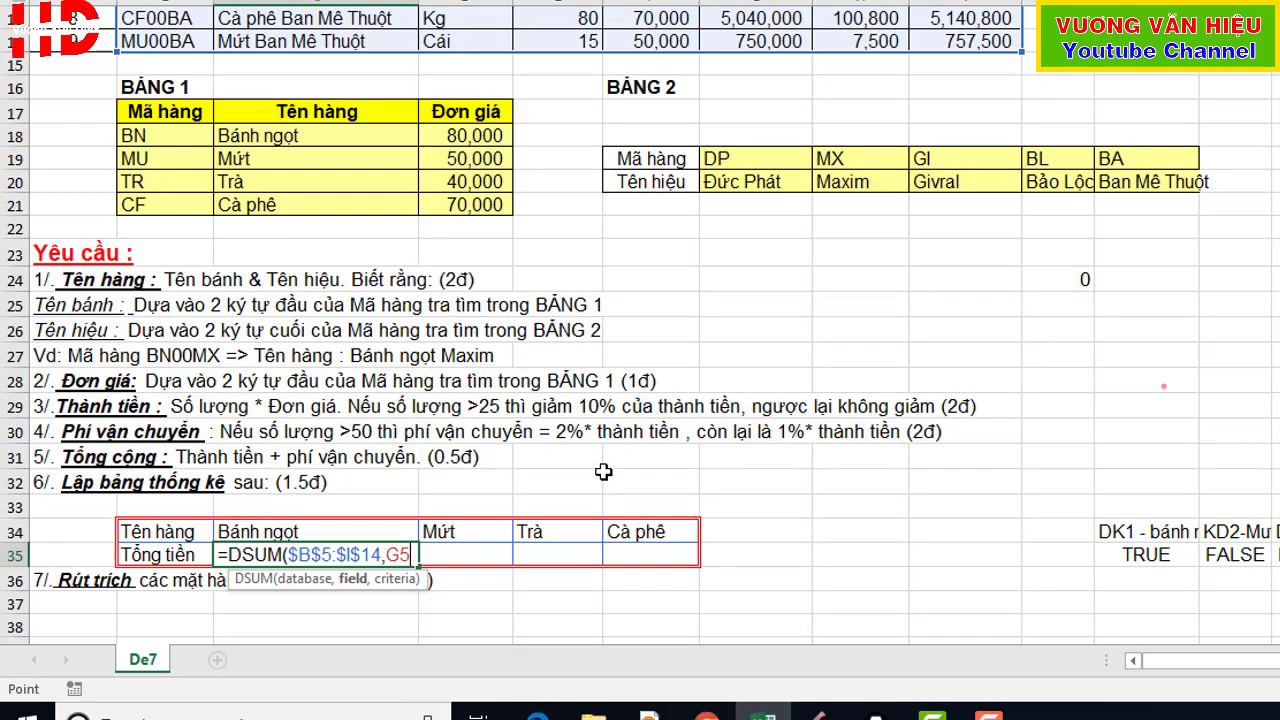
pyautogui.write(',')
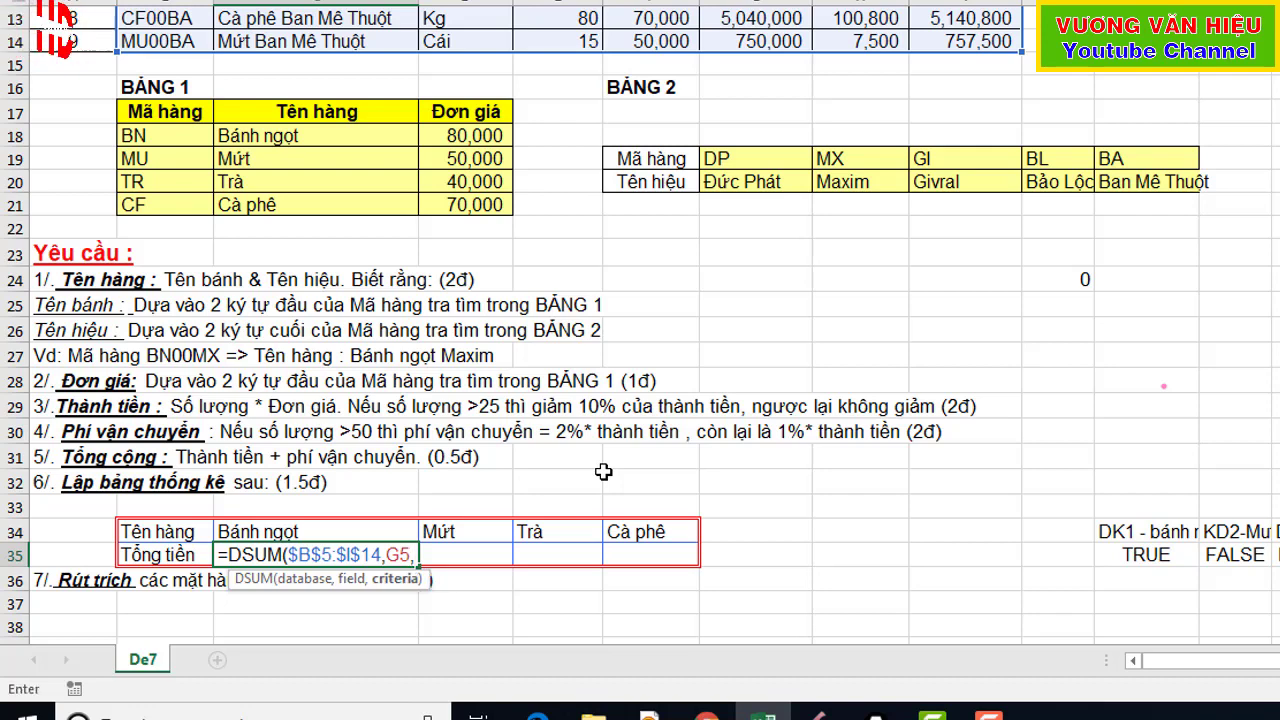
pyautogui.press('BackSpace')
pyautogui.press('BackSpace')
pyautogui.press('BackSpace')
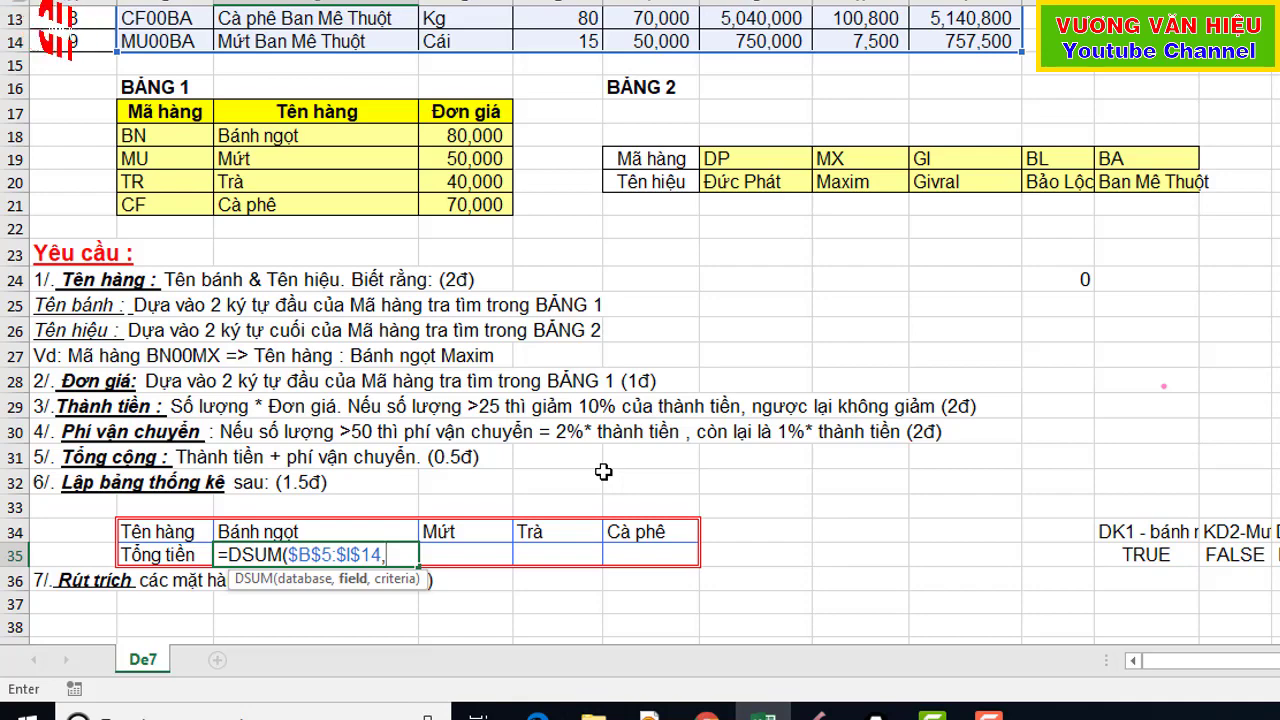
pyautogui.scroll(3, 604, 471)
pyautogui.scroll(1, 604, 471)
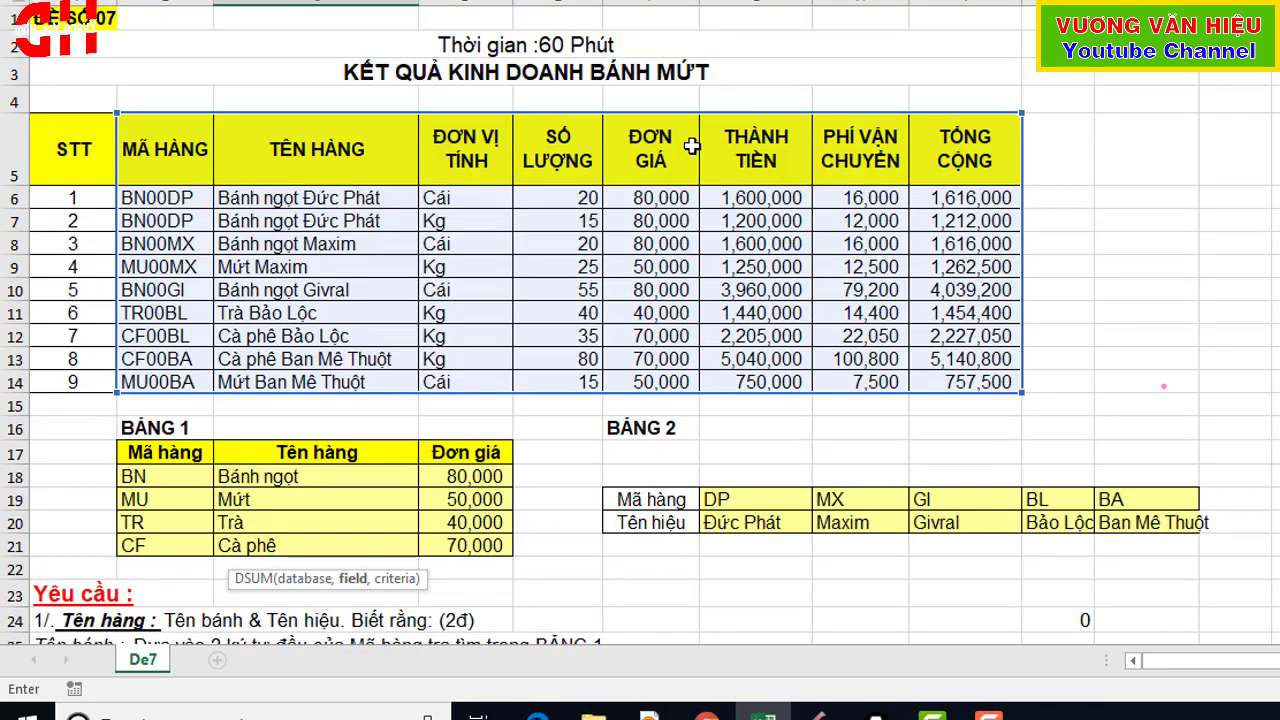
pyautogui.click(738, 147)
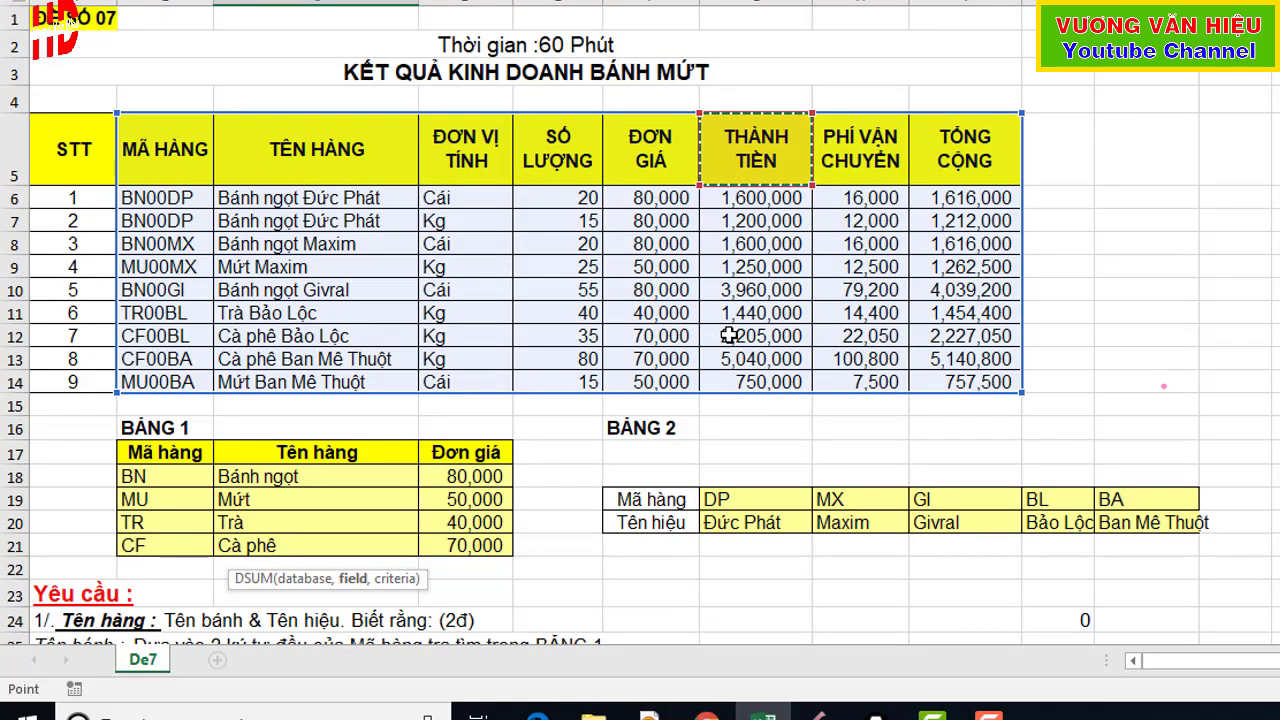
pyautogui.press('F4')
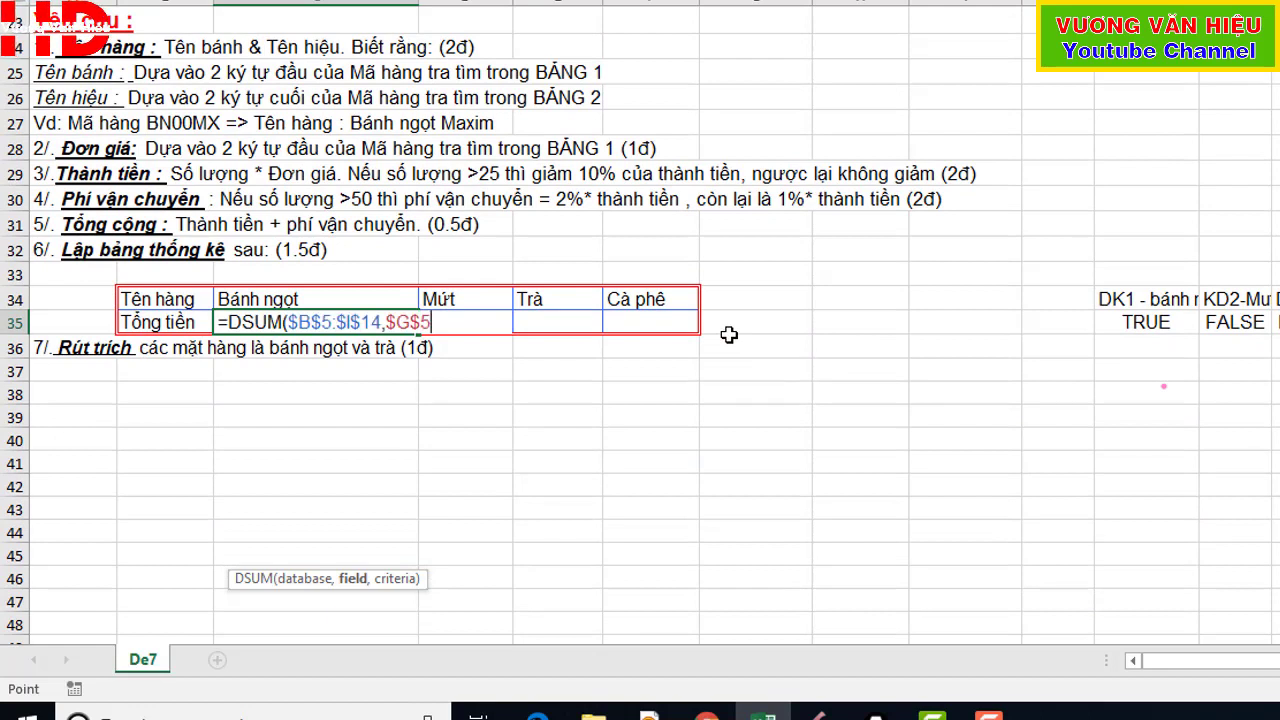
pyautogui.write(',')
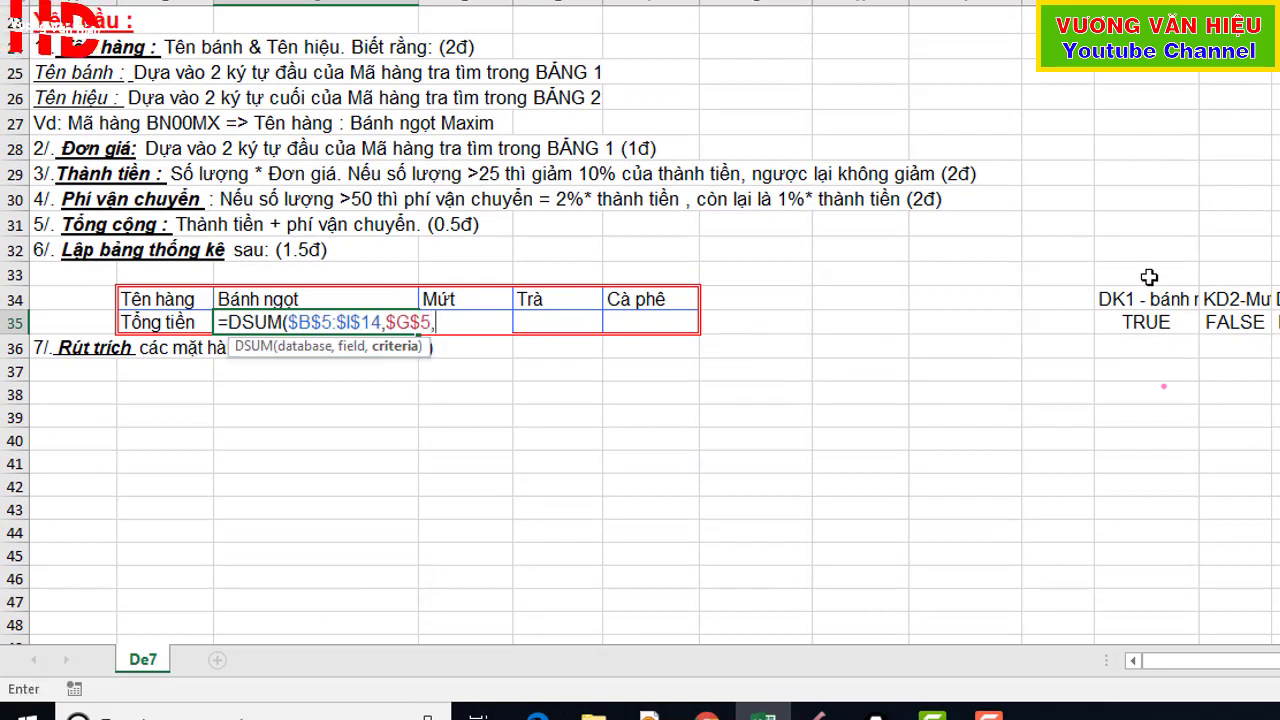
pyautogui.moveTo(1148, 299); pyautogui.dragTo(1148, 323)
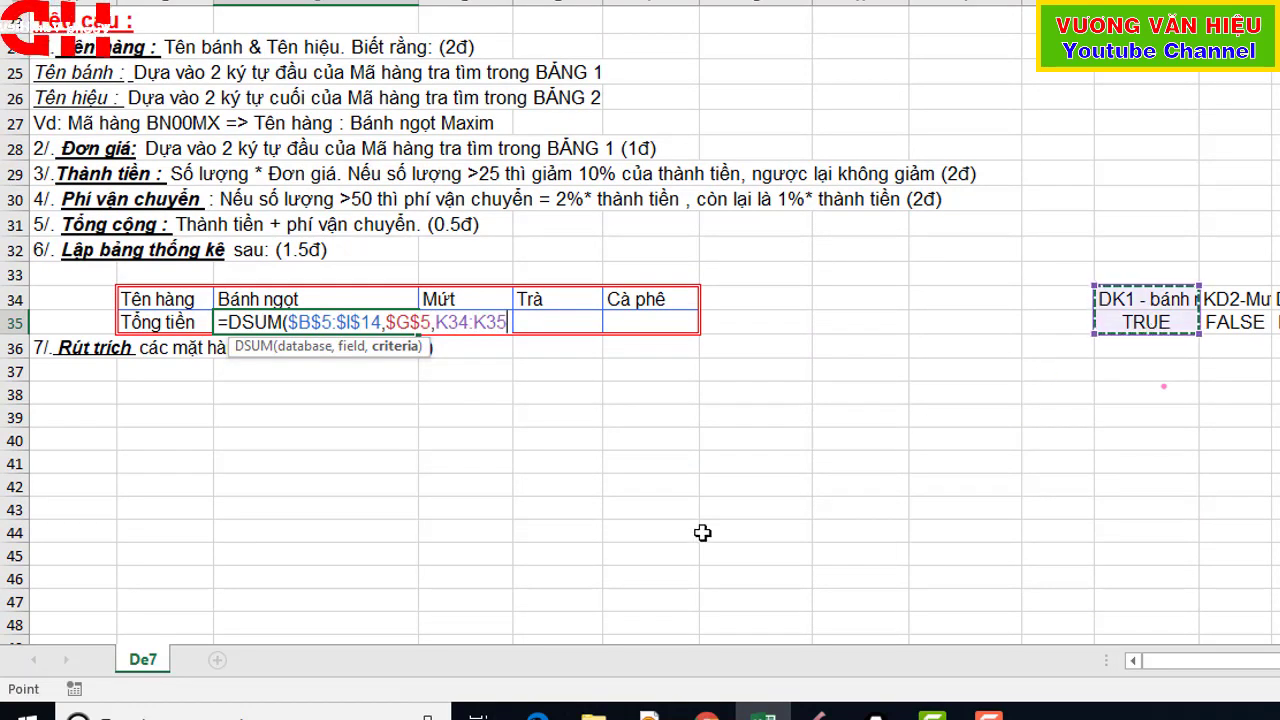
pyautogui.scroll(3, 702, 533)
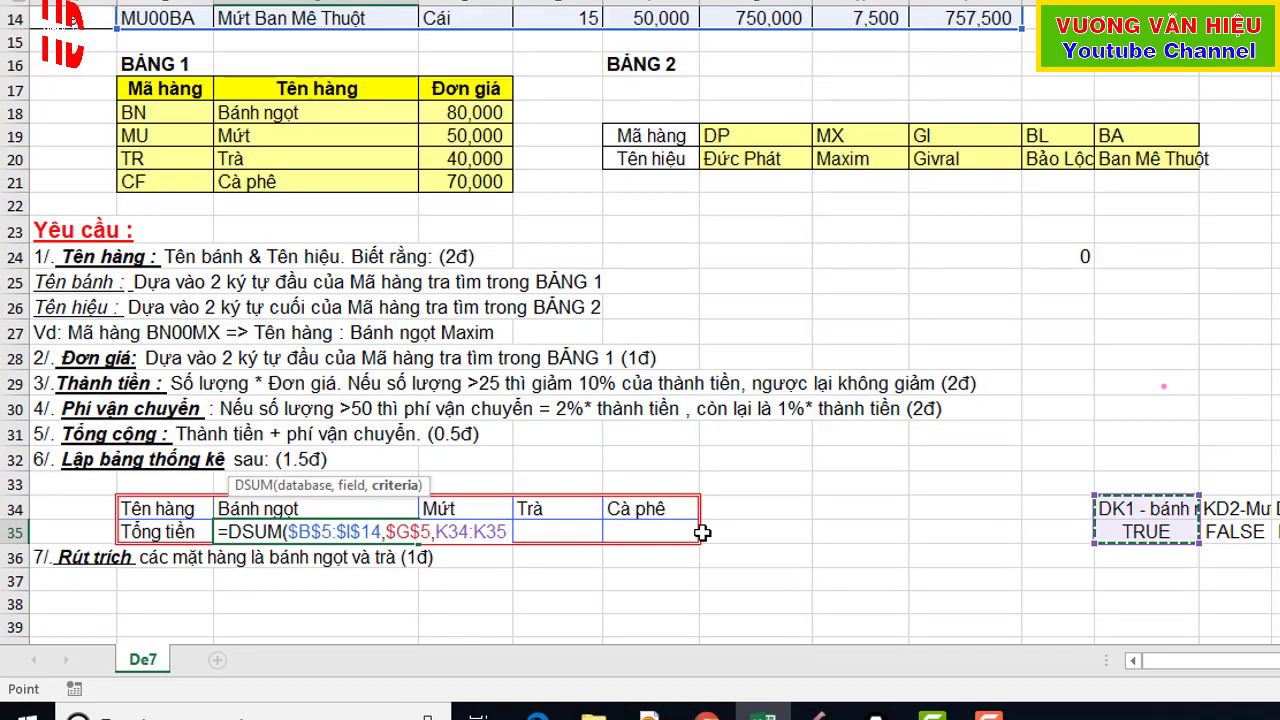
pyautogui.press('Return')
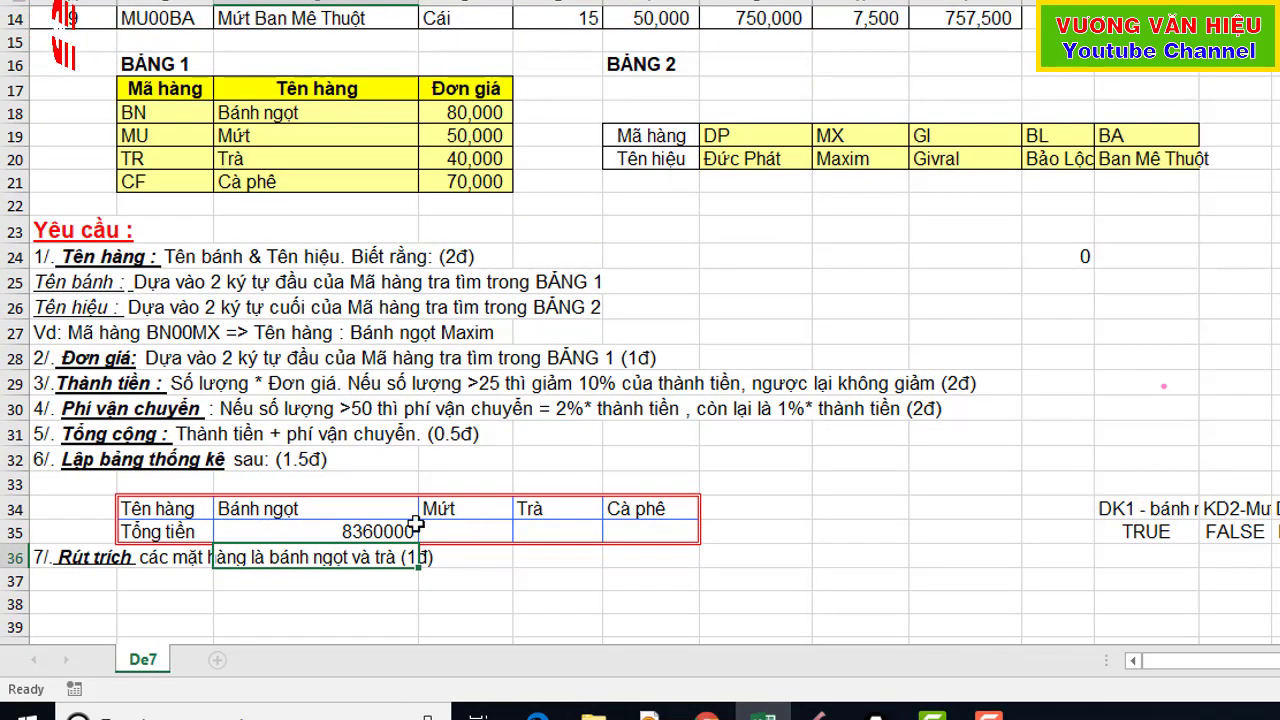
pyautogui.click(415, 527)
pyautogui.moveTo(419, 543); pyautogui.dragTo(673, 545)
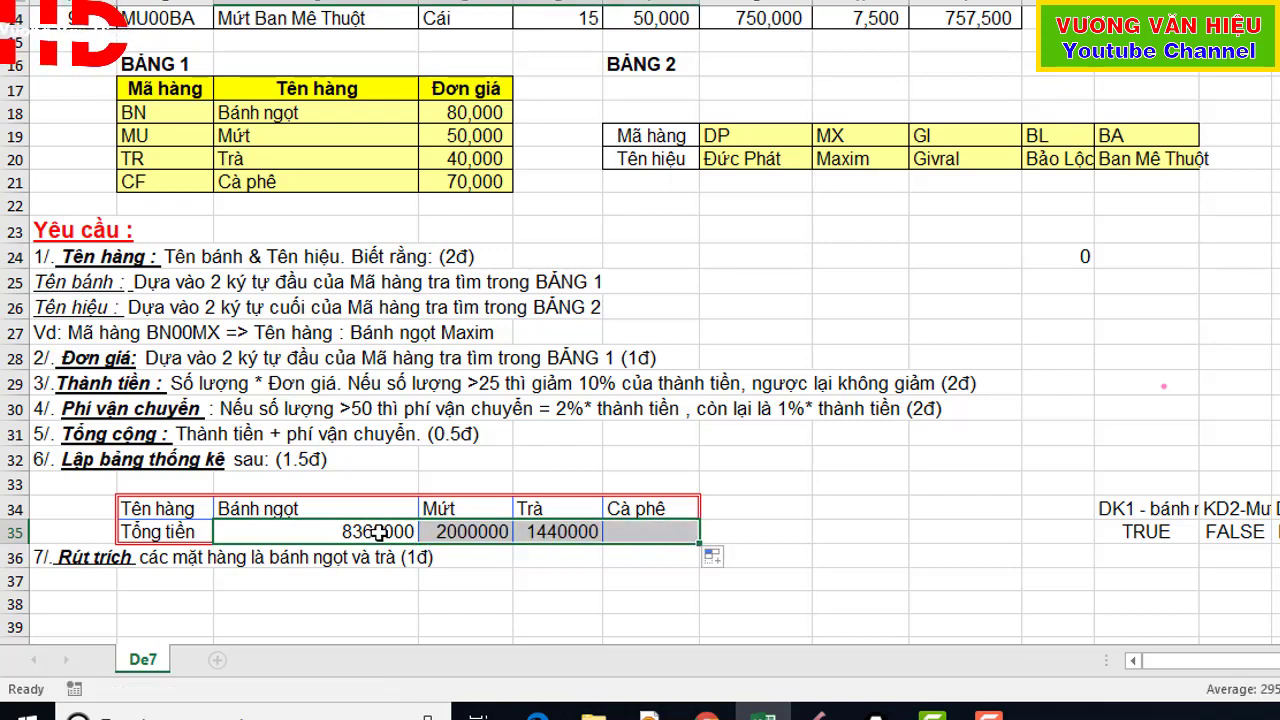
pyautogui.doubleClick(467, 528)
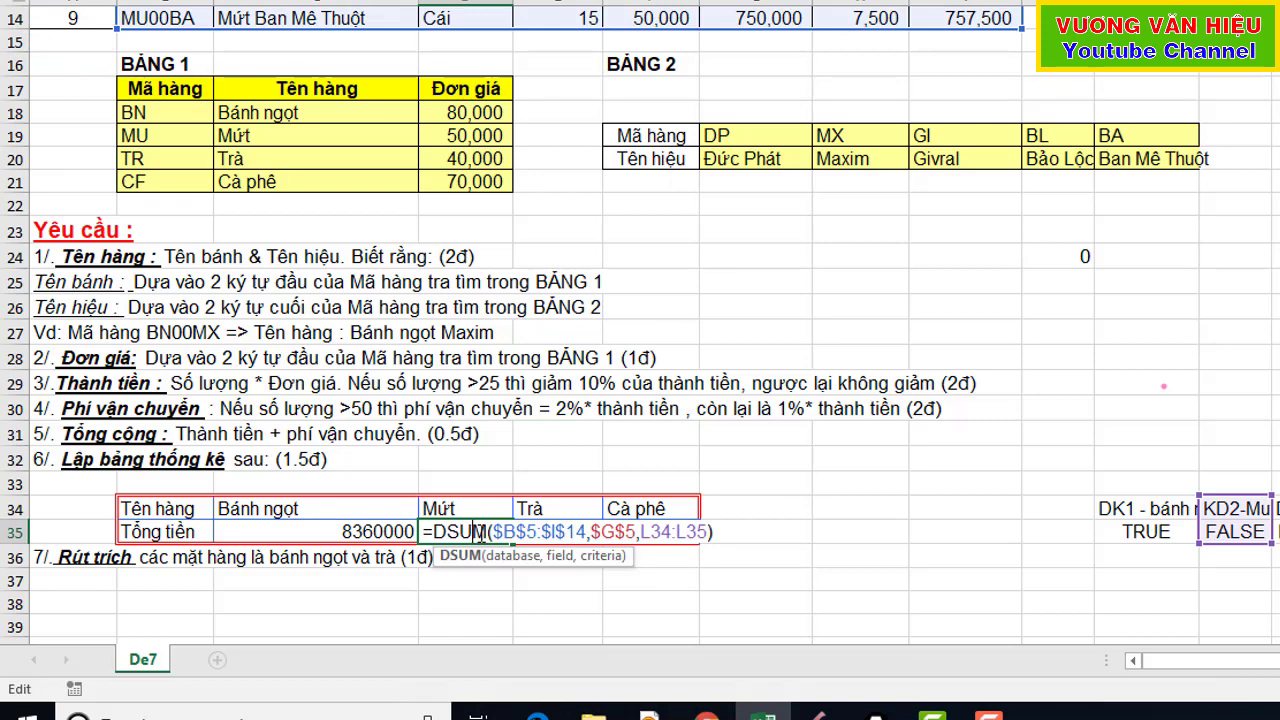
pyautogui.press('Escape')
pyautogui.doubleClick(575, 532)
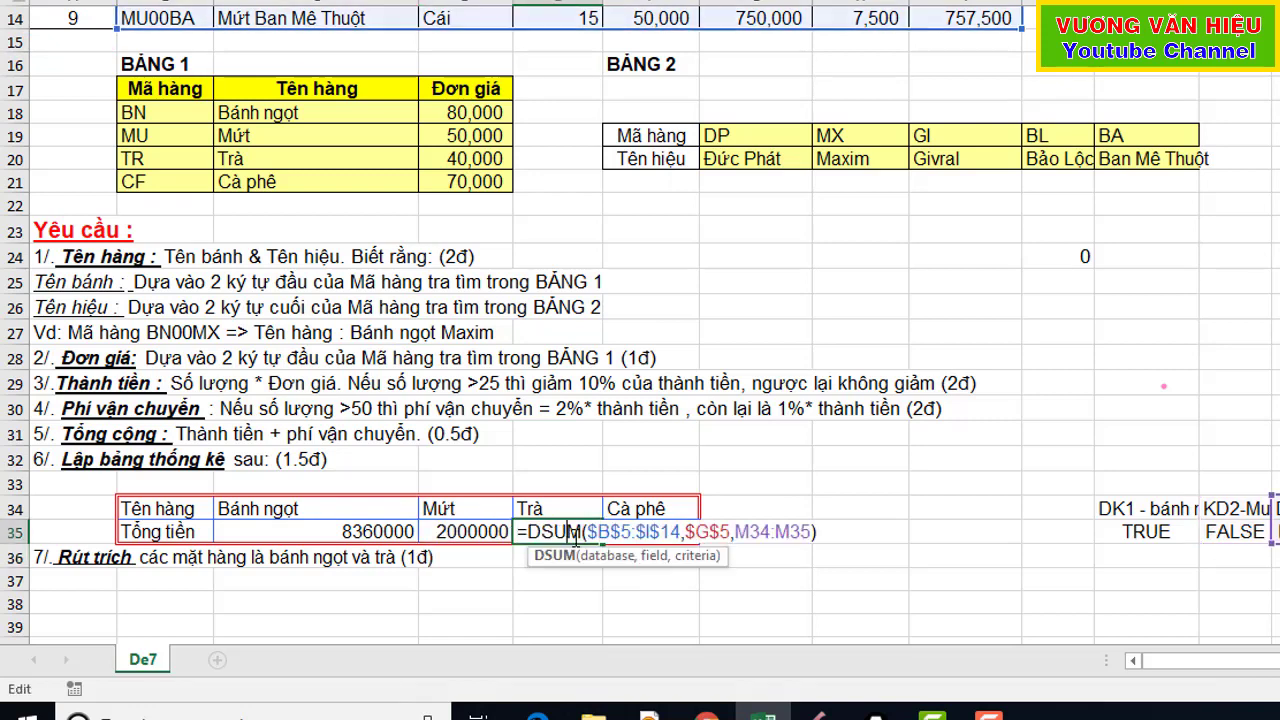
pyautogui.press('Escape')
pyautogui.click(652, 531)
pyautogui.doubleClick(648, 532)
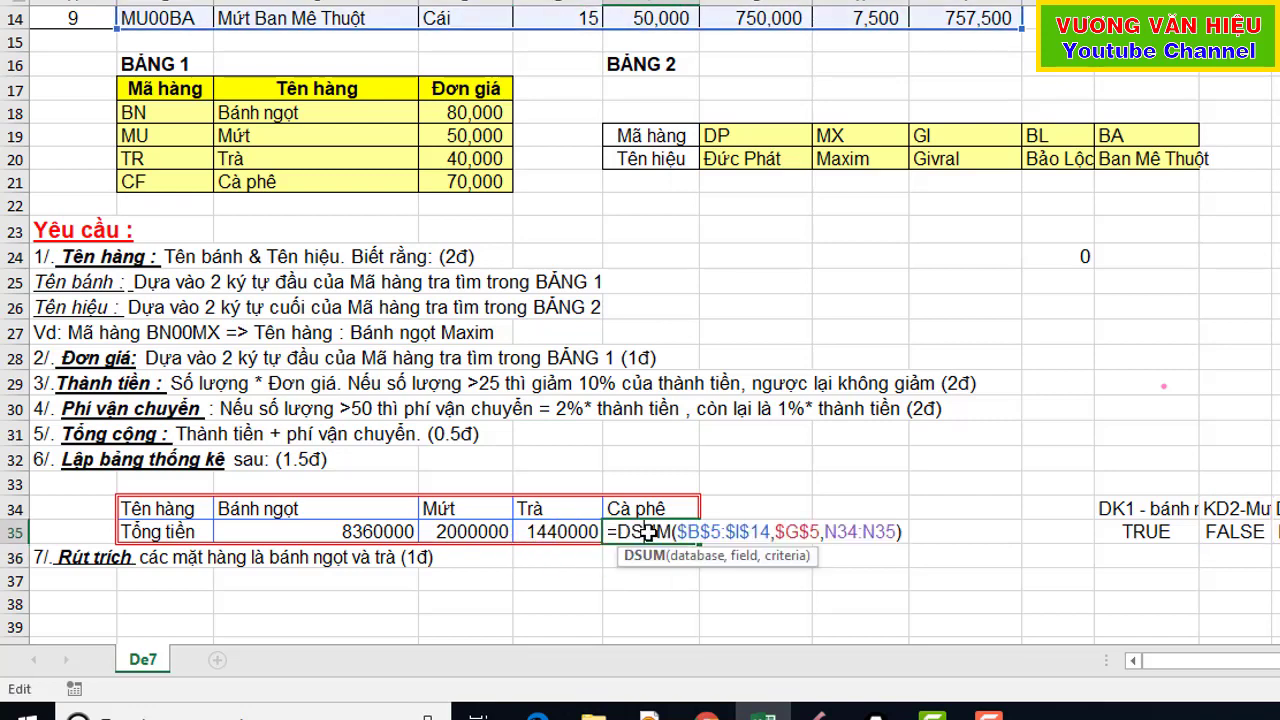
pyautogui.press('Escape')
pyautogui.scroll(4, 880, 450)
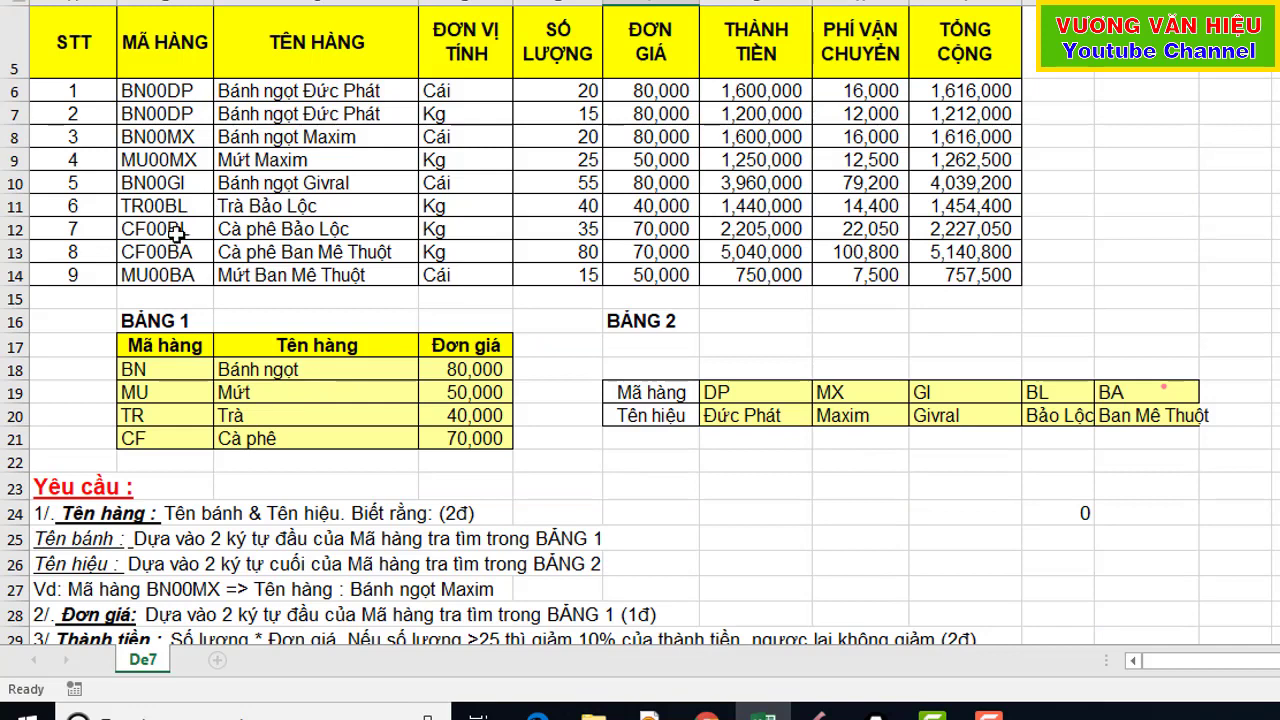
pyautogui.moveTo(170, 232); pyautogui.dragTo(752, 246)
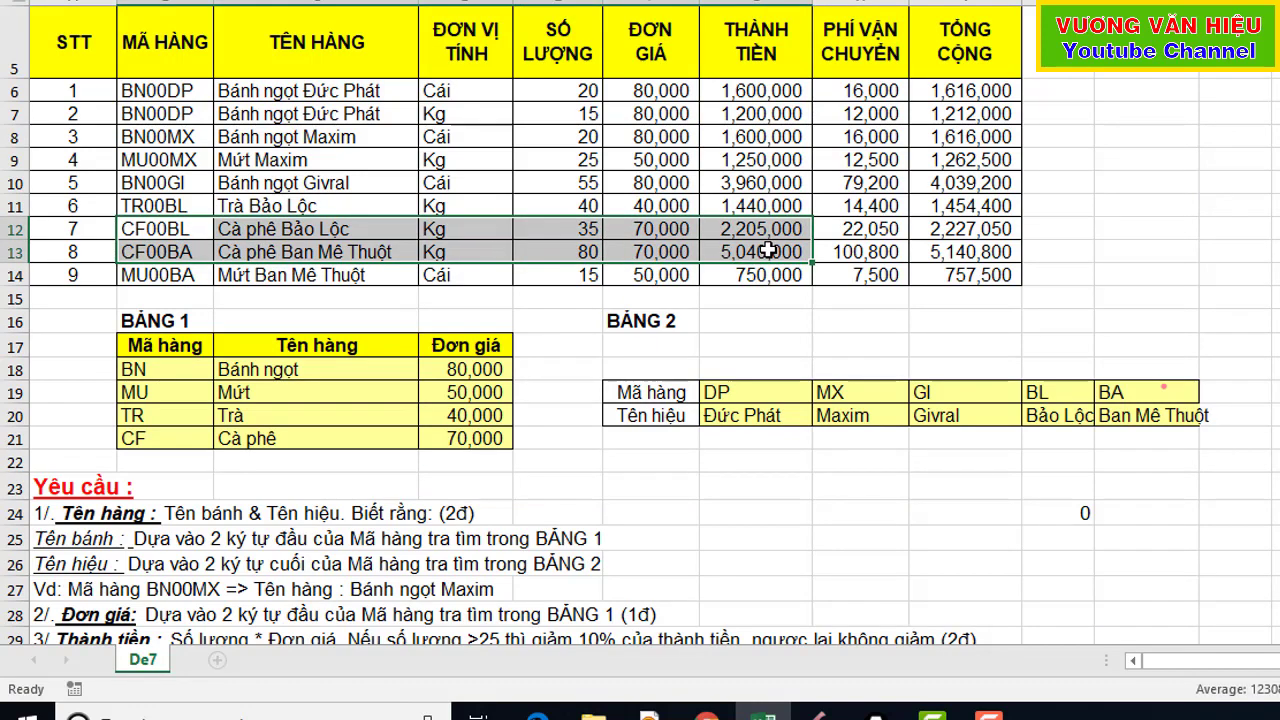
pyautogui.moveTo(14, 230); pyautogui.dragTo(15, 245)
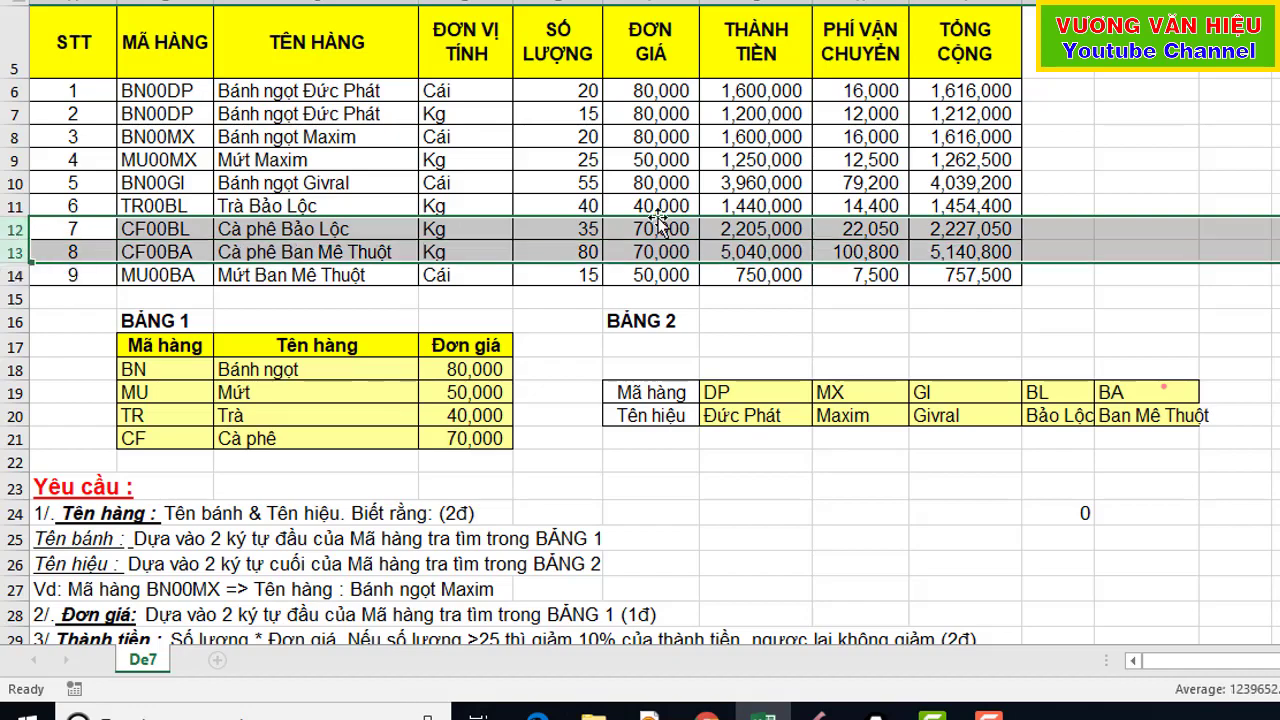
pyautogui.scroll(-3, 1104, 476)
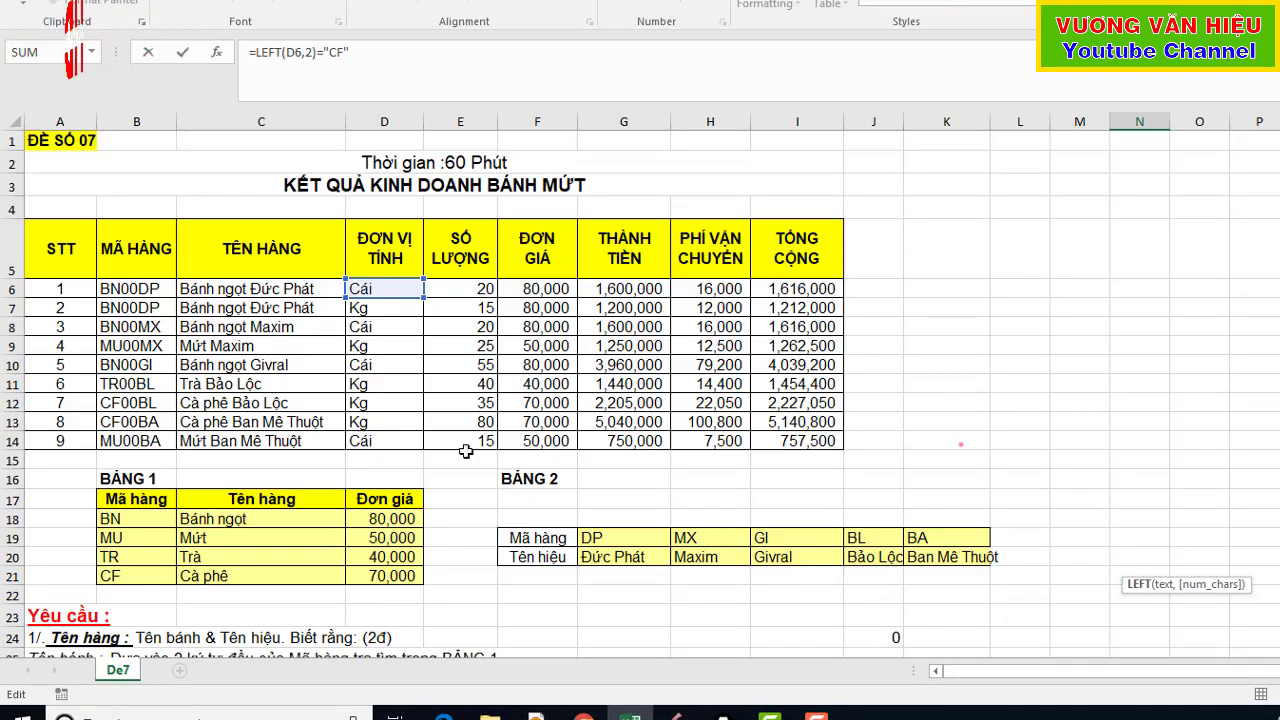
# - Remove the stray backslash from the coffee criterion formula and confirm it
pyautogui.scroll(3, 1174, 540)
pyautogui.scroll(-2, 1174, 540)
pyautogui.scroll(-1, 1174, 540)
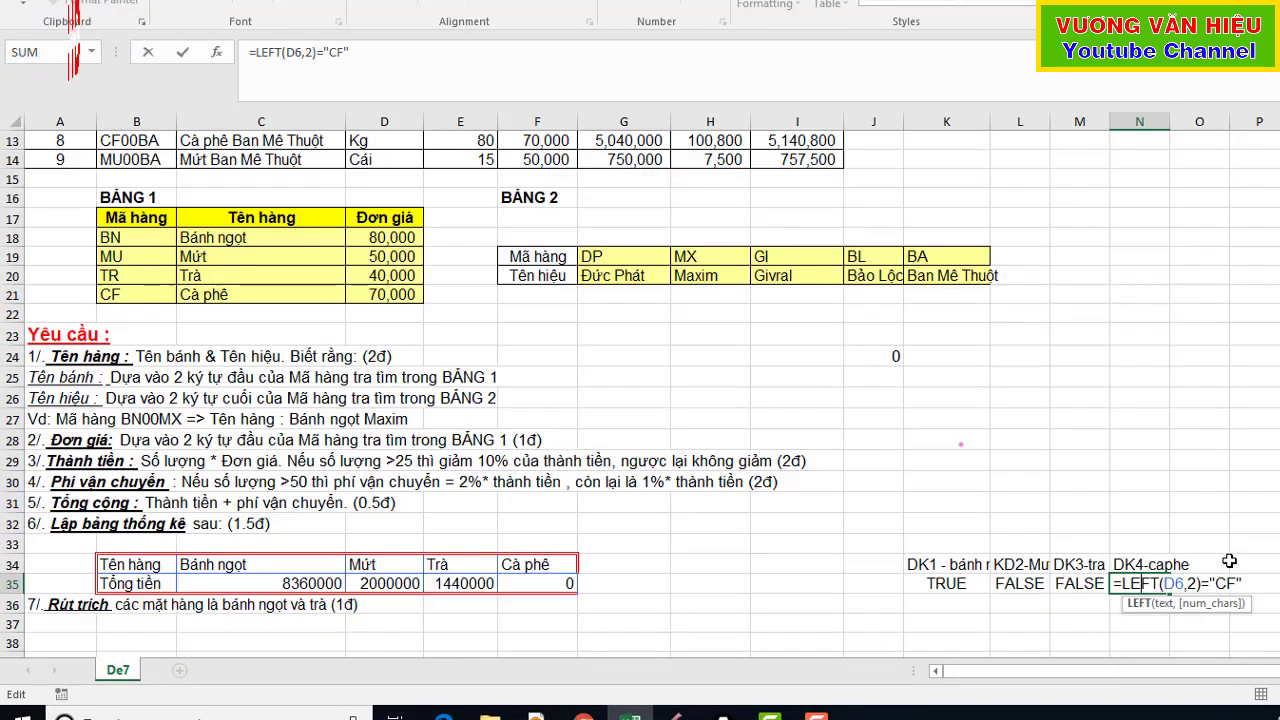
pyautogui.write('\\')
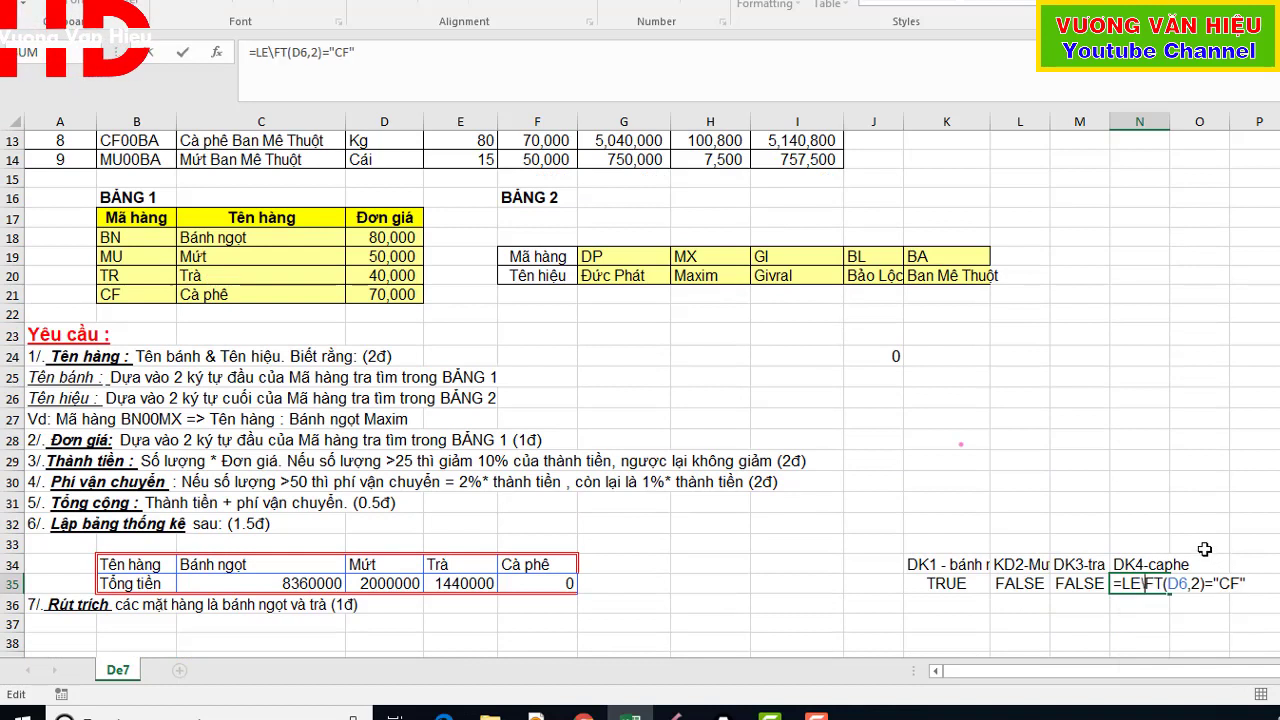
pyautogui.press('BackSpace')
pyautogui.hotkey('ctrl', 'Return')
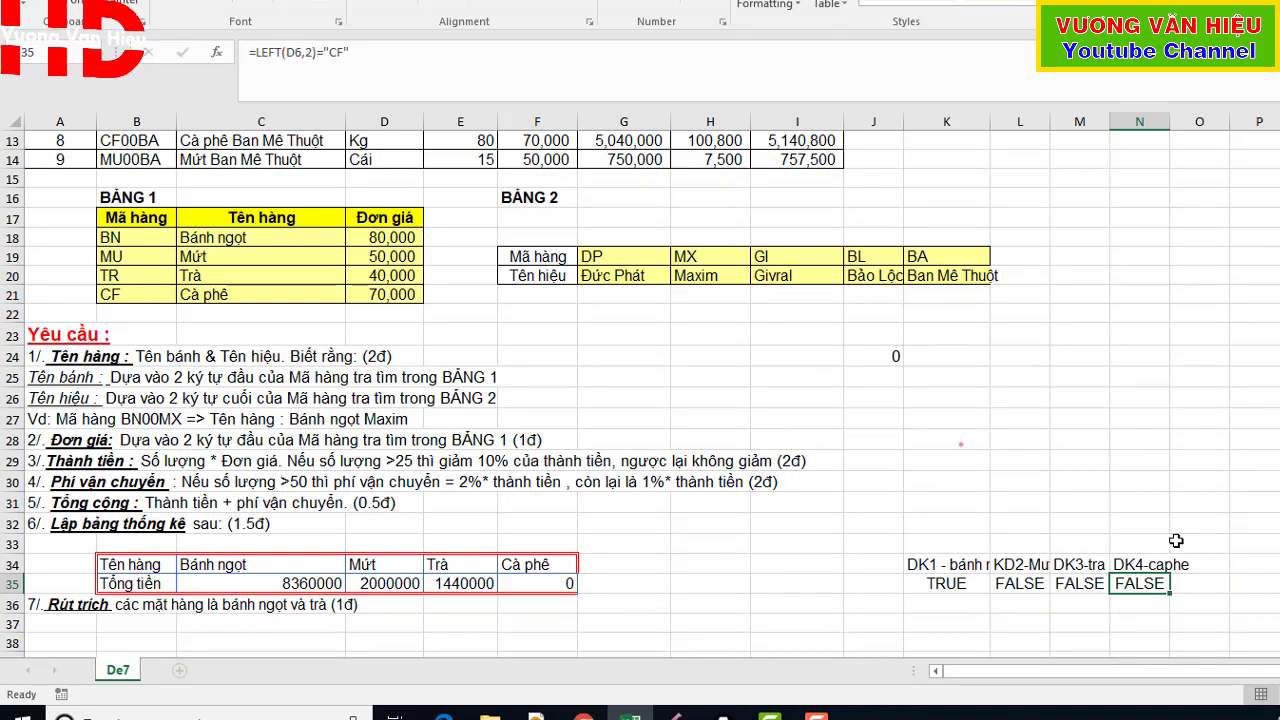
# - Change the tea criterion formula's reference from column C to B6
pyautogui.doubleClick(1073, 592)
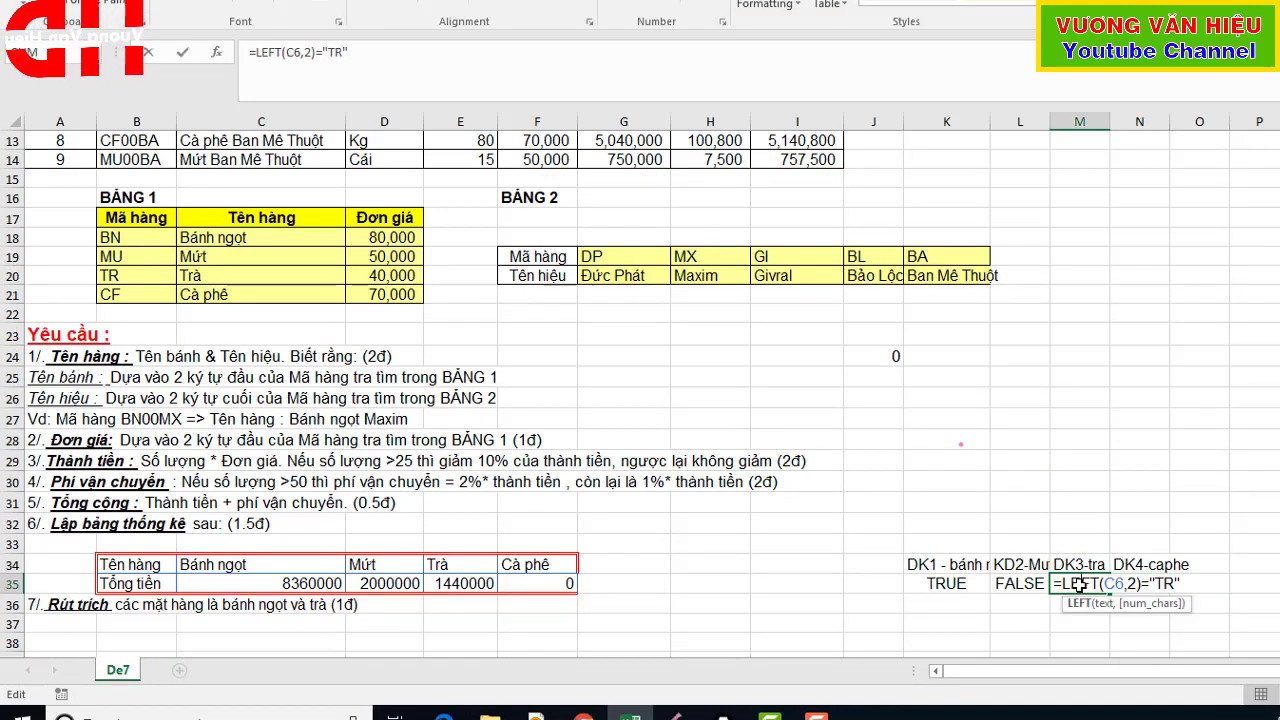
pyautogui.scroll(4, 1113, 583)
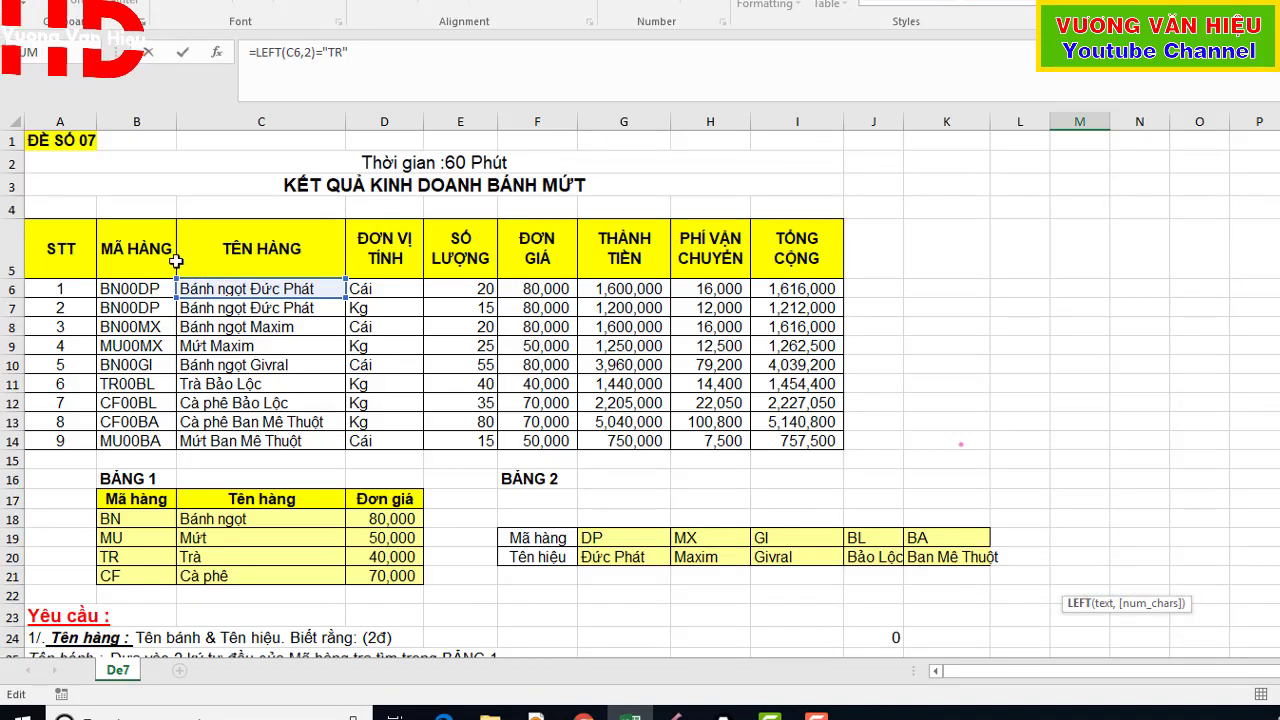
pyautogui.scroll(-3, 935, 513)
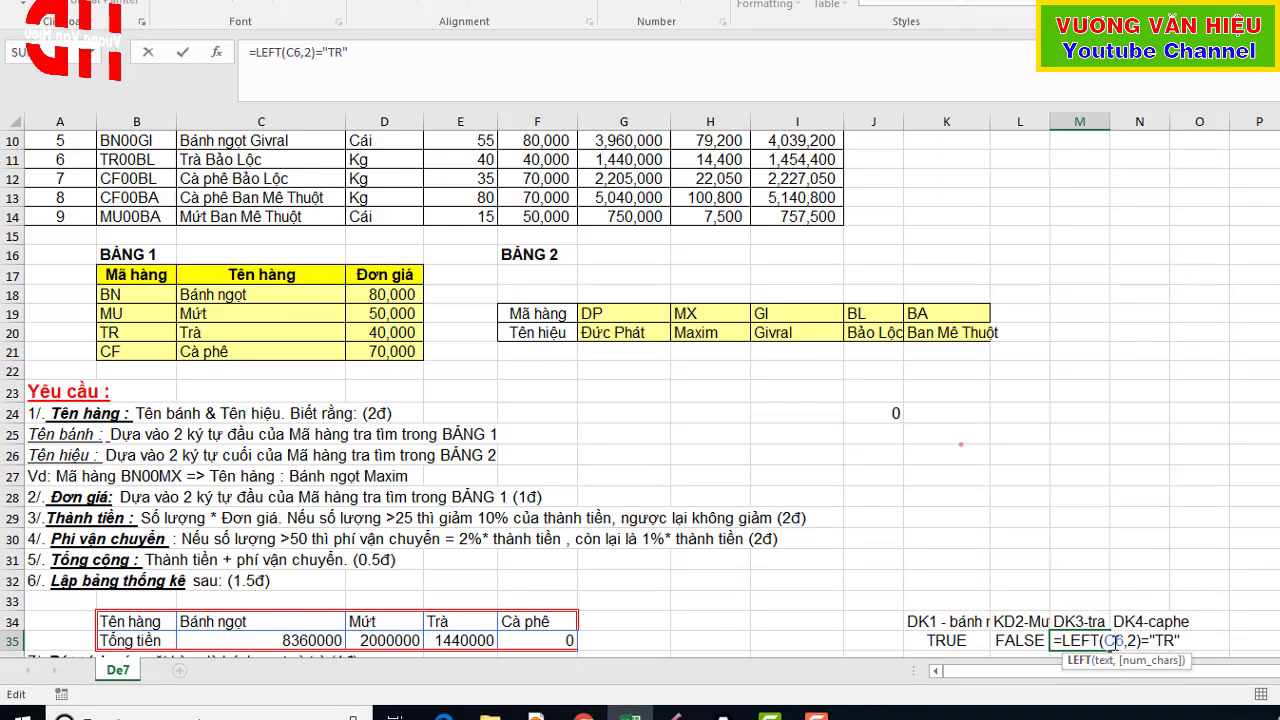
pyautogui.press('BackSpace')
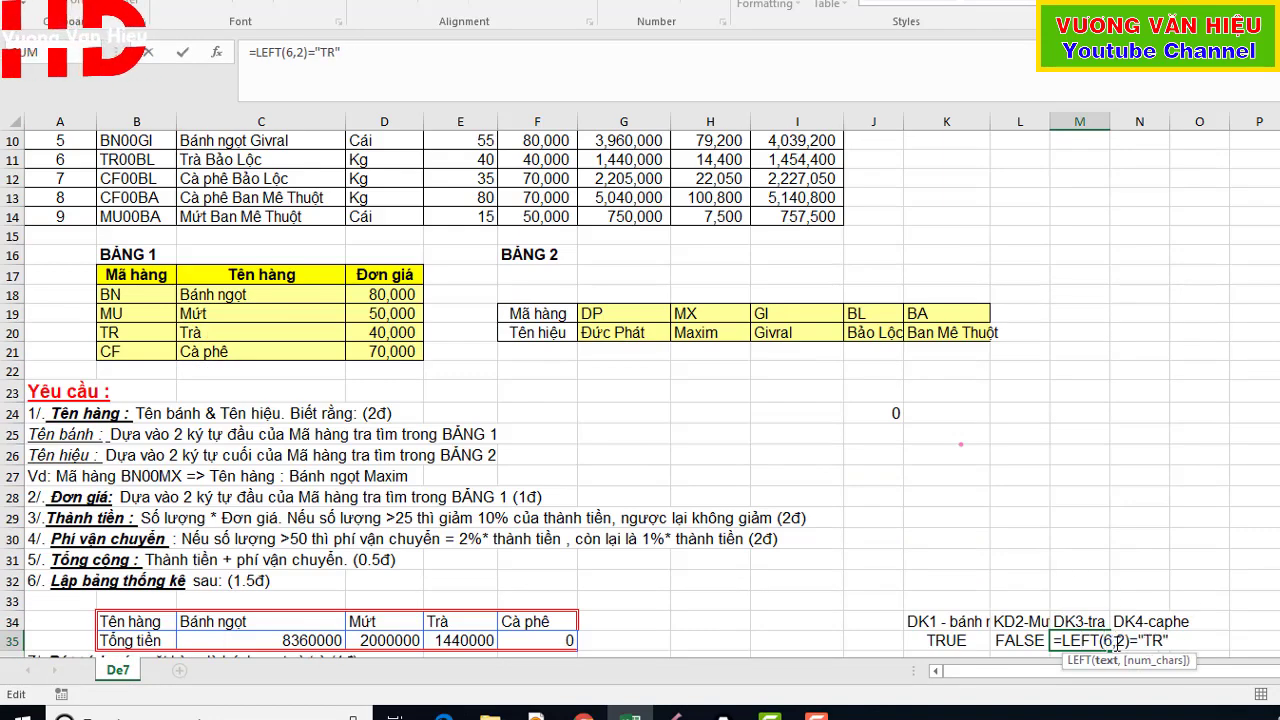
pyautogui.write('b')
pyautogui.scroll(3, 442, 186)
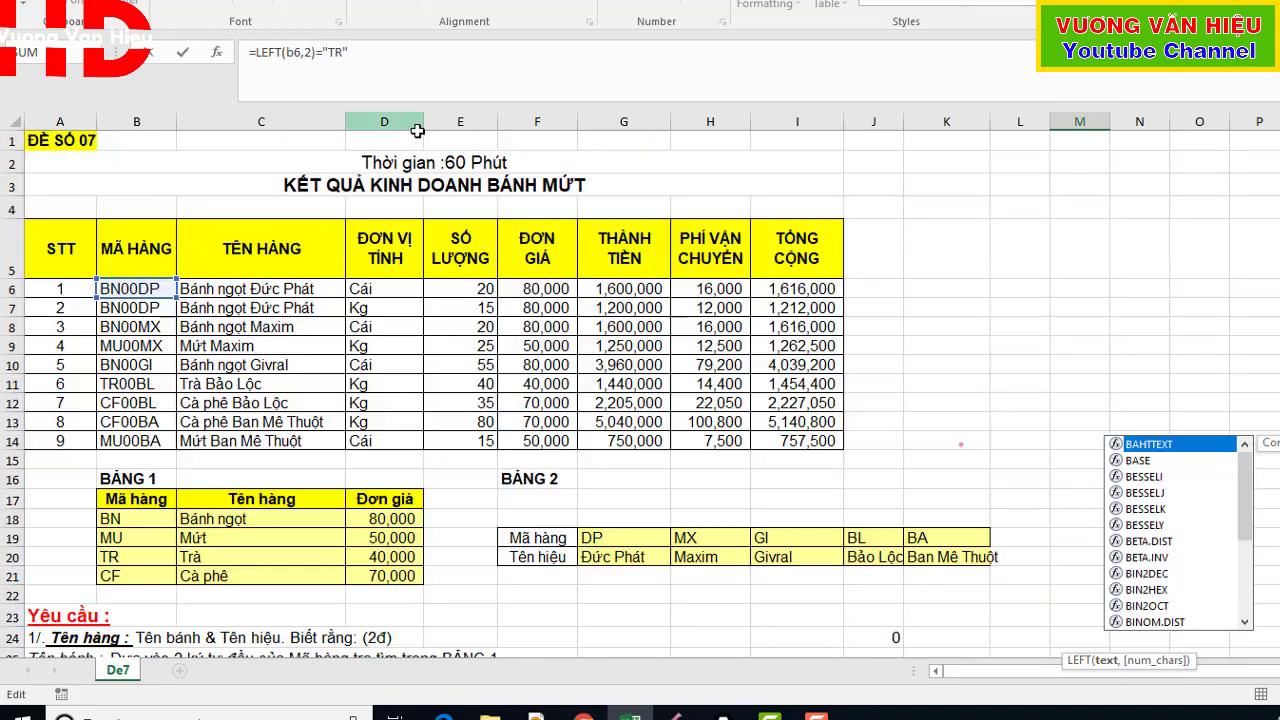
pyautogui.scroll(-5, 622, 376)
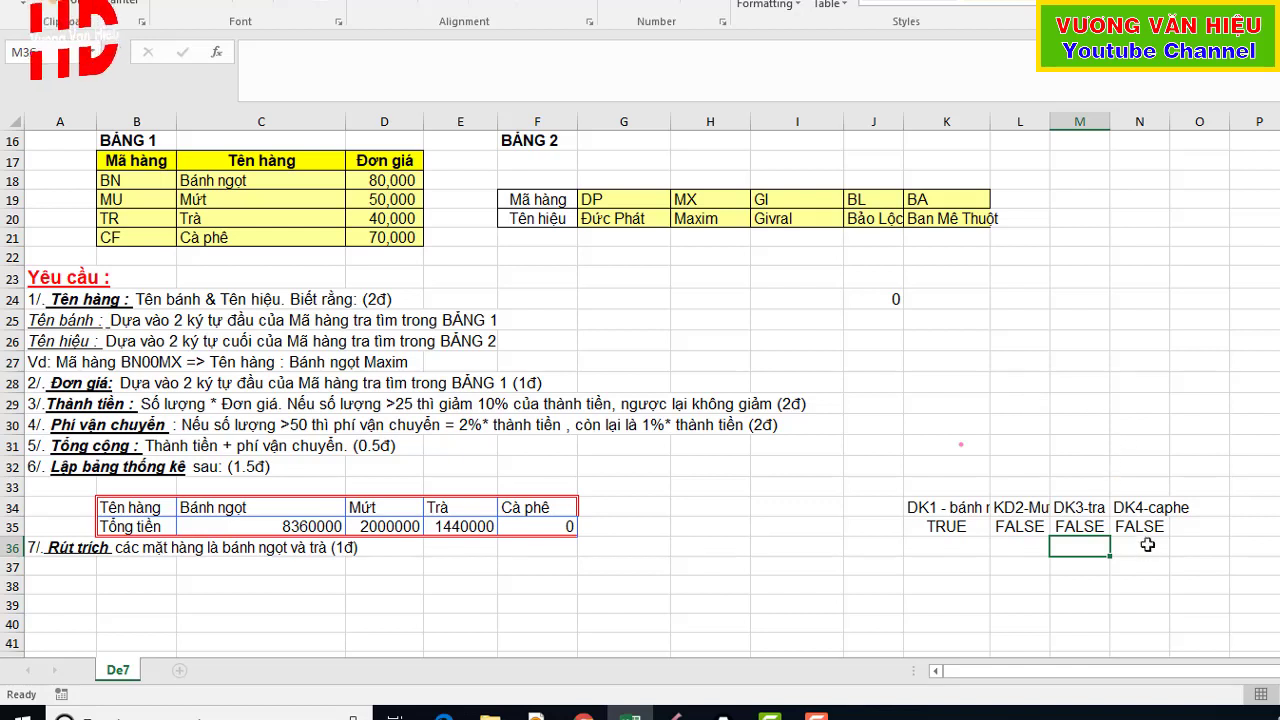
# - Correct N35 to =LEFT(B6,2)="CF" so the Cà phê total reads 7245000
pyautogui.click(1150, 528)
pyautogui.doubleClick(1155, 530)
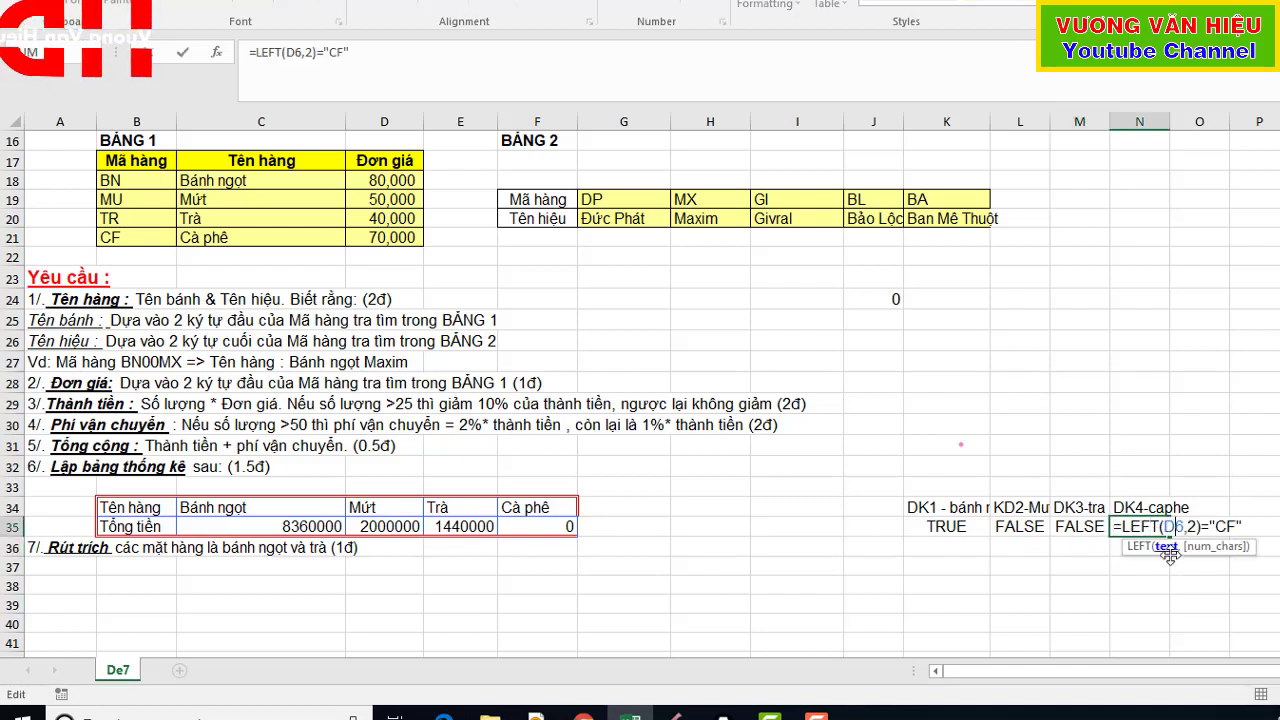
pyautogui.press('BackSpace')
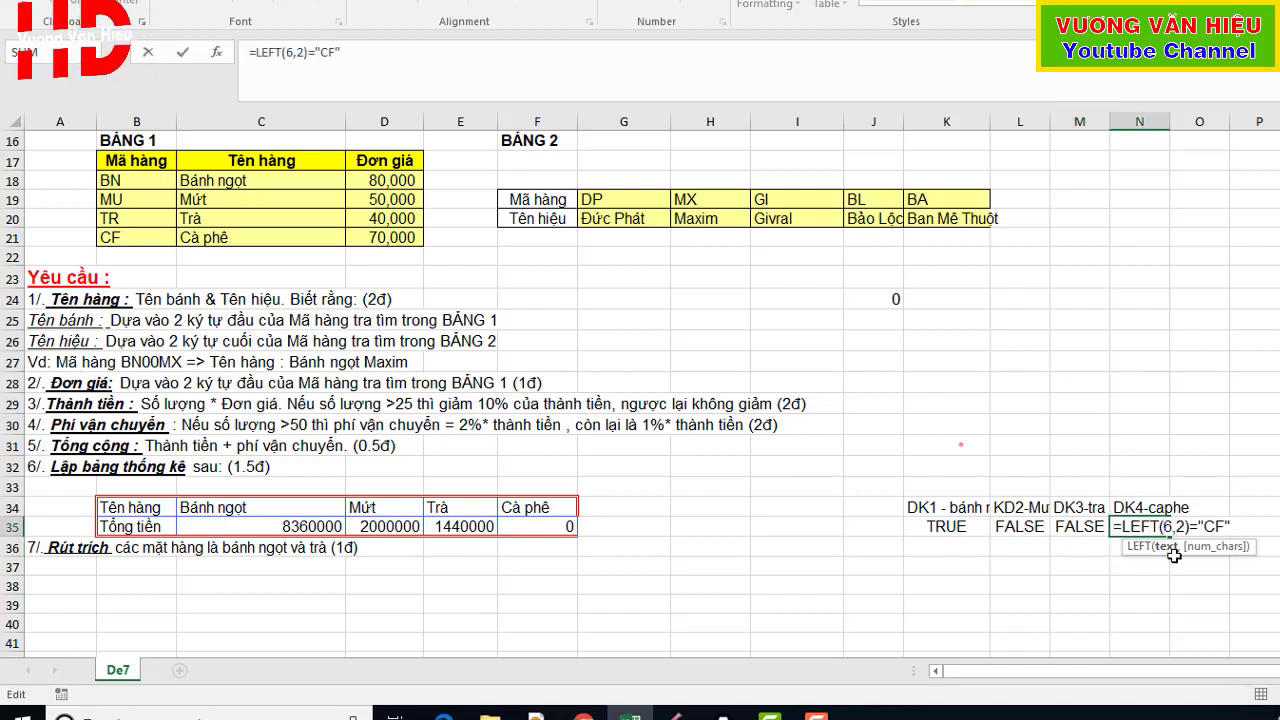
pyautogui.write('b')
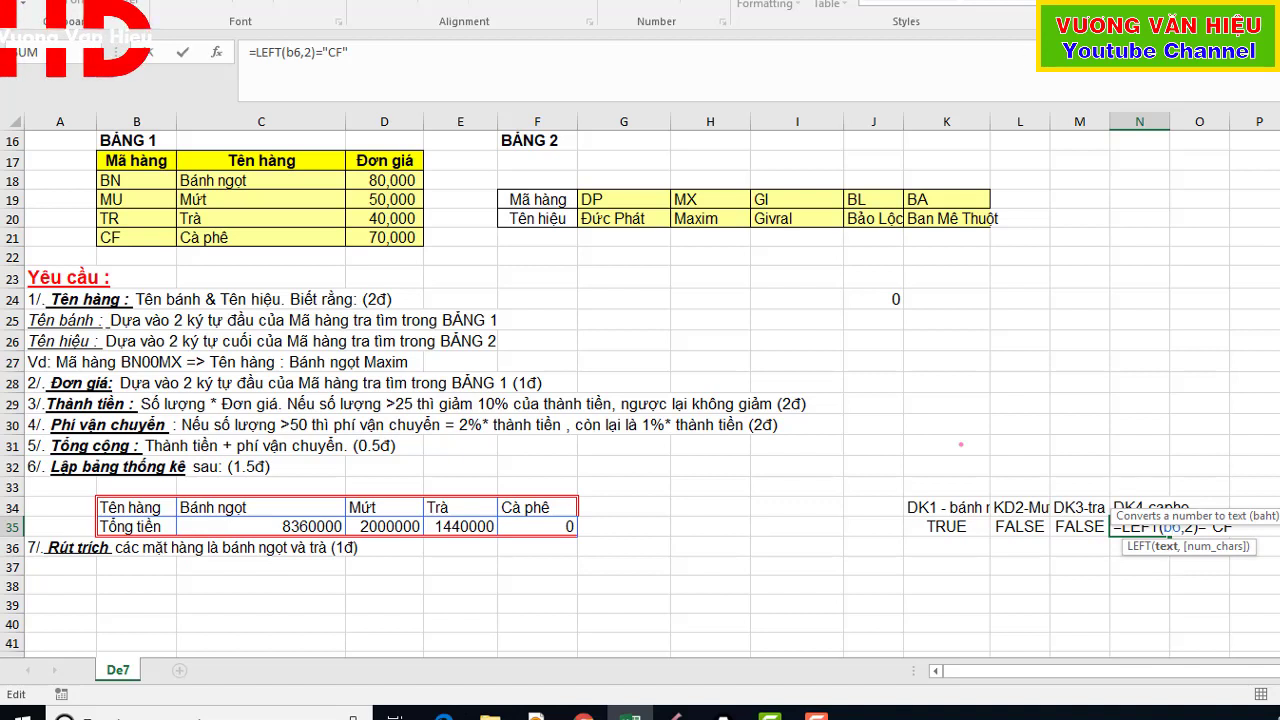
pyautogui.click(1137, 528)
pyautogui.click(1199, 527)
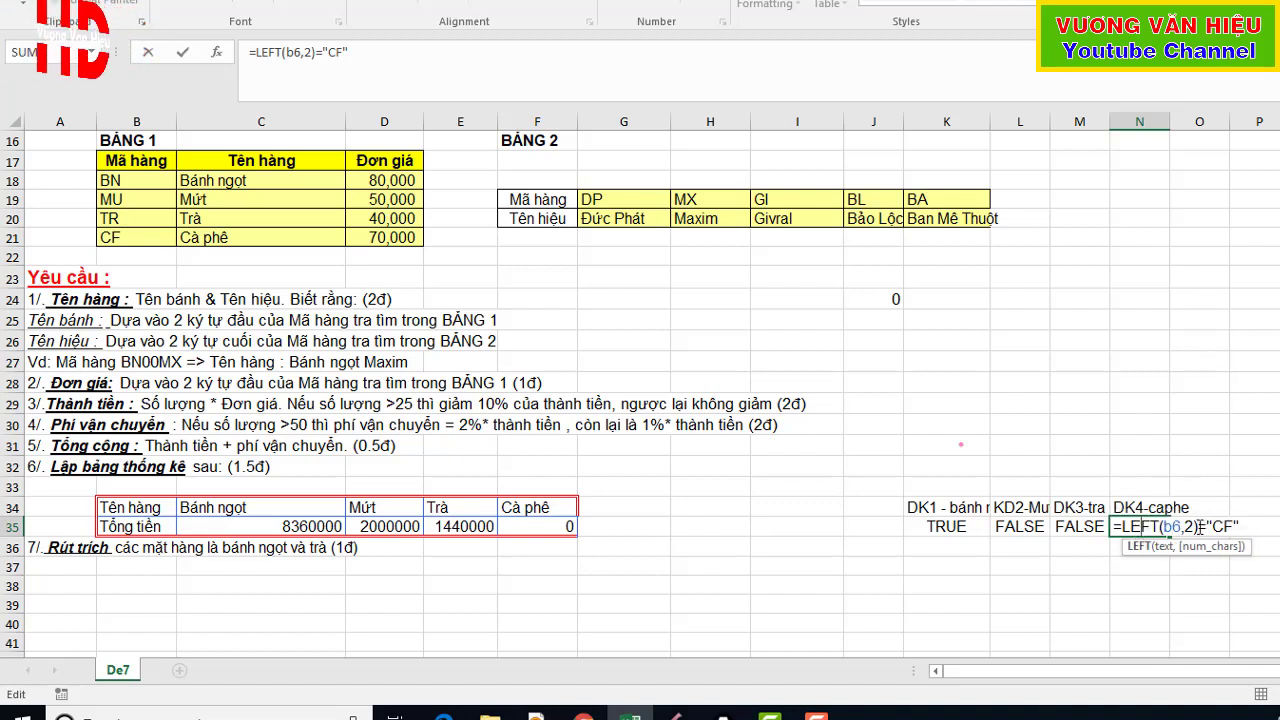
pyautogui.press('Return')
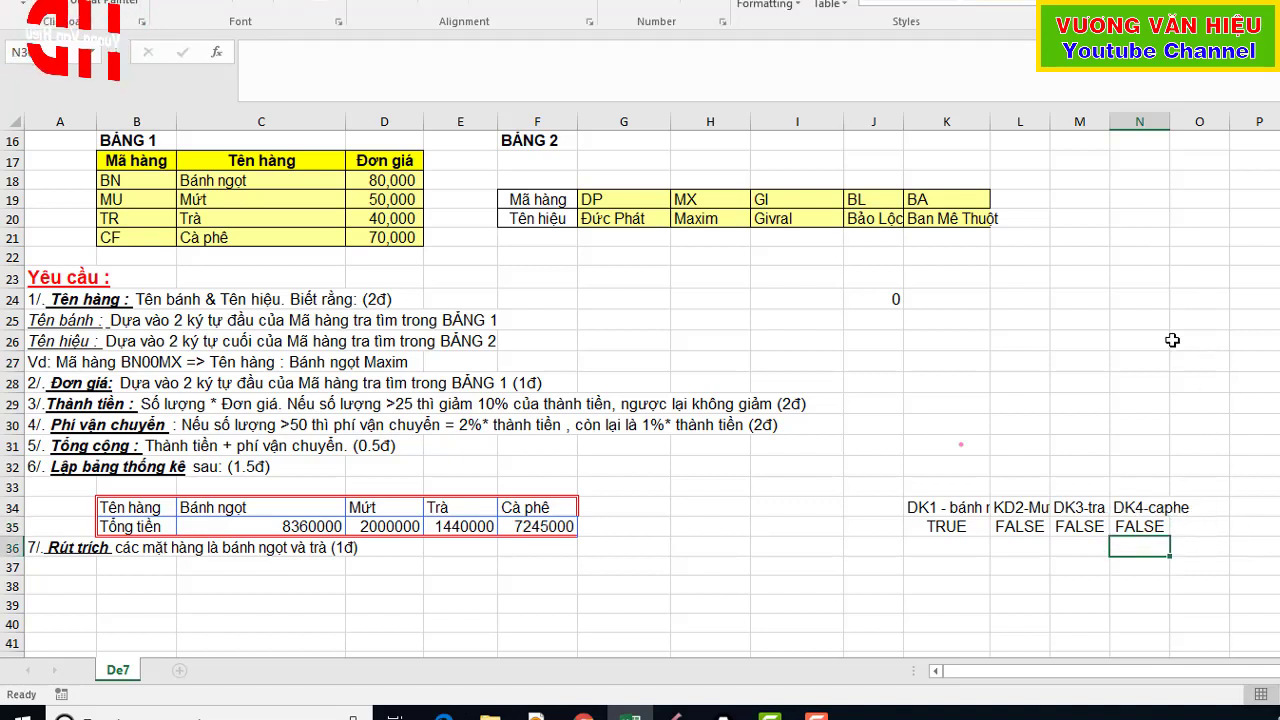
# - Check the Mứt and Cà phê DSUM formulas and verify the Cà phê Thành tiền sum
pyautogui.click(972, 570)
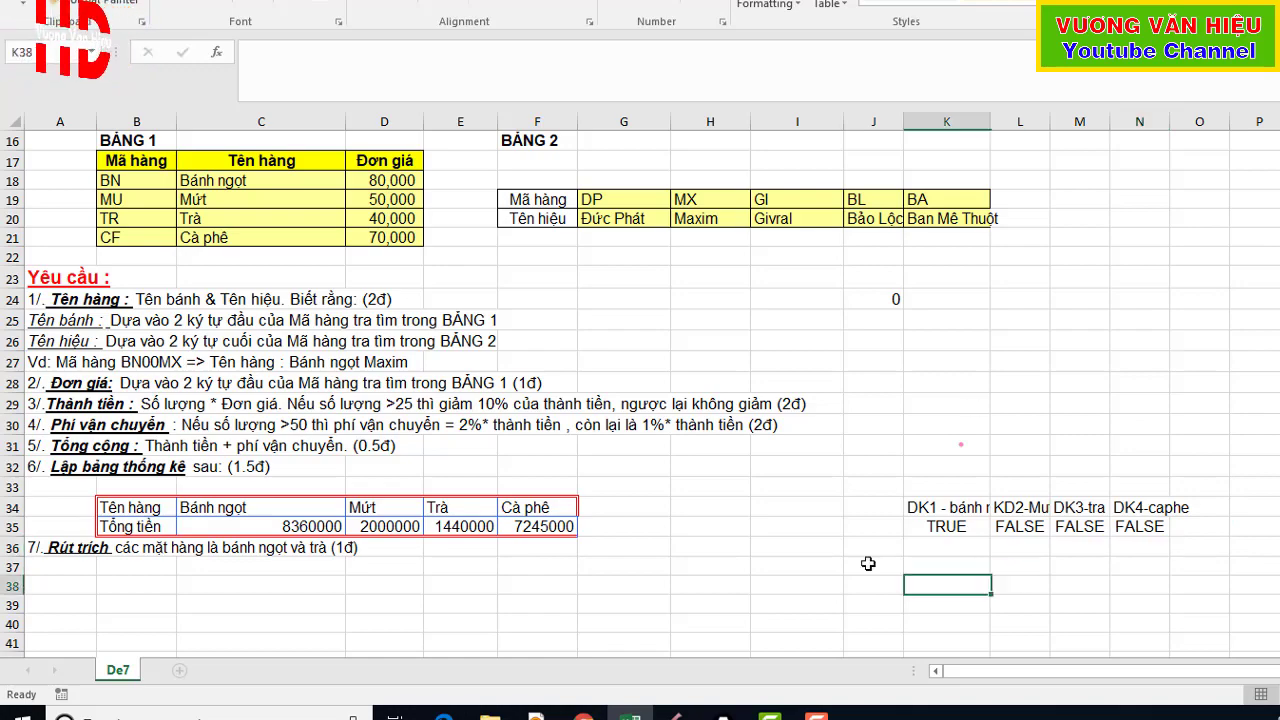
pyautogui.click(412, 530)
pyautogui.click(533, 529)
pyautogui.scroll(1, 550, 580)
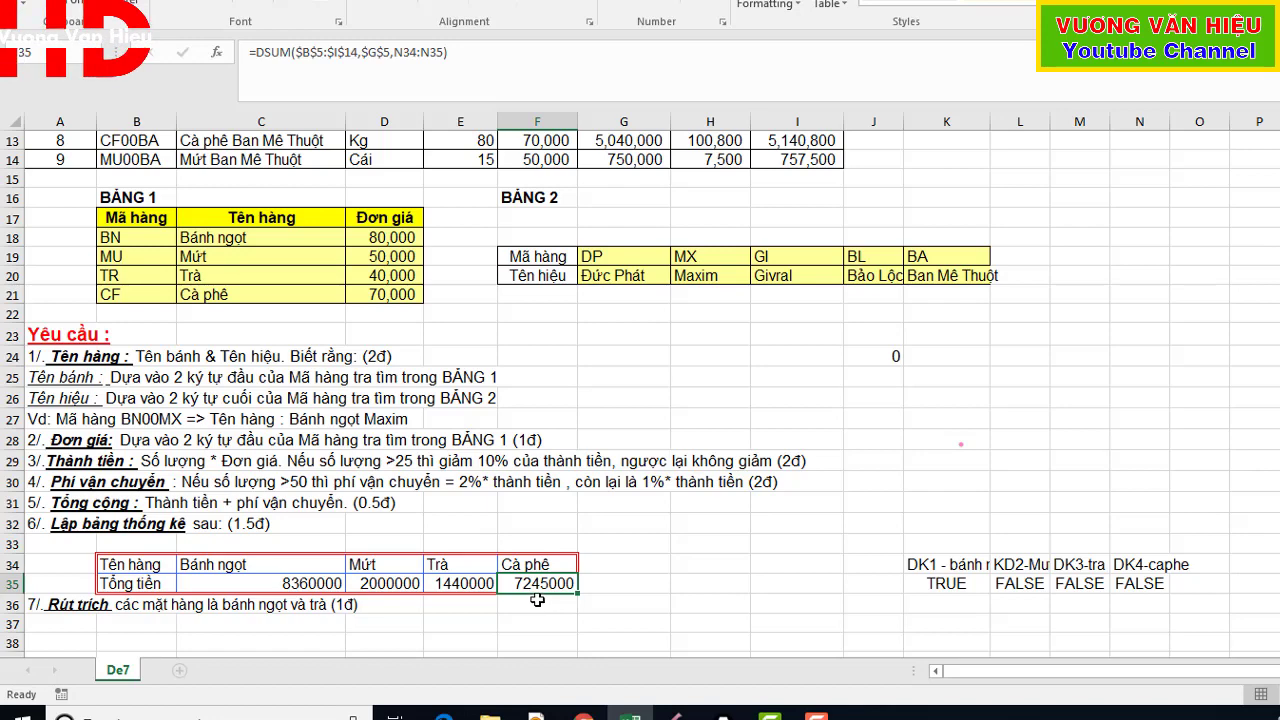
pyautogui.scroll(3, 537, 600)
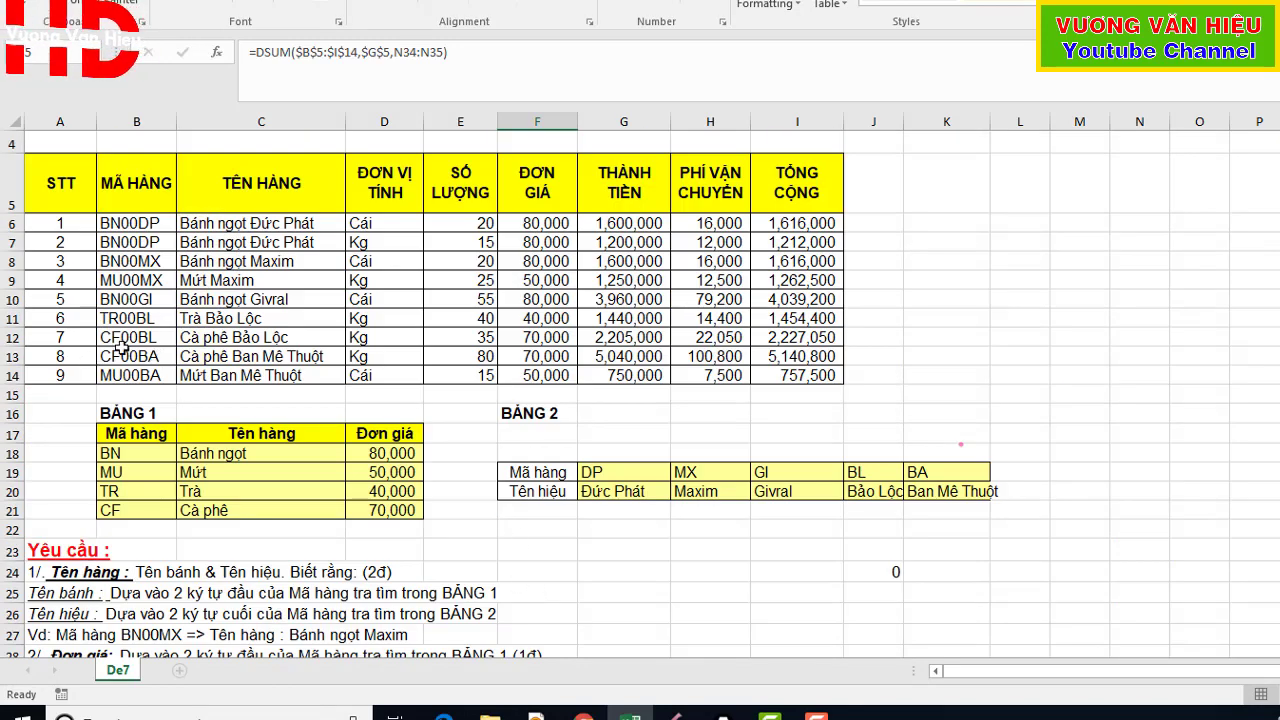
pyautogui.moveTo(118, 345); pyautogui.dragTo(552, 356)
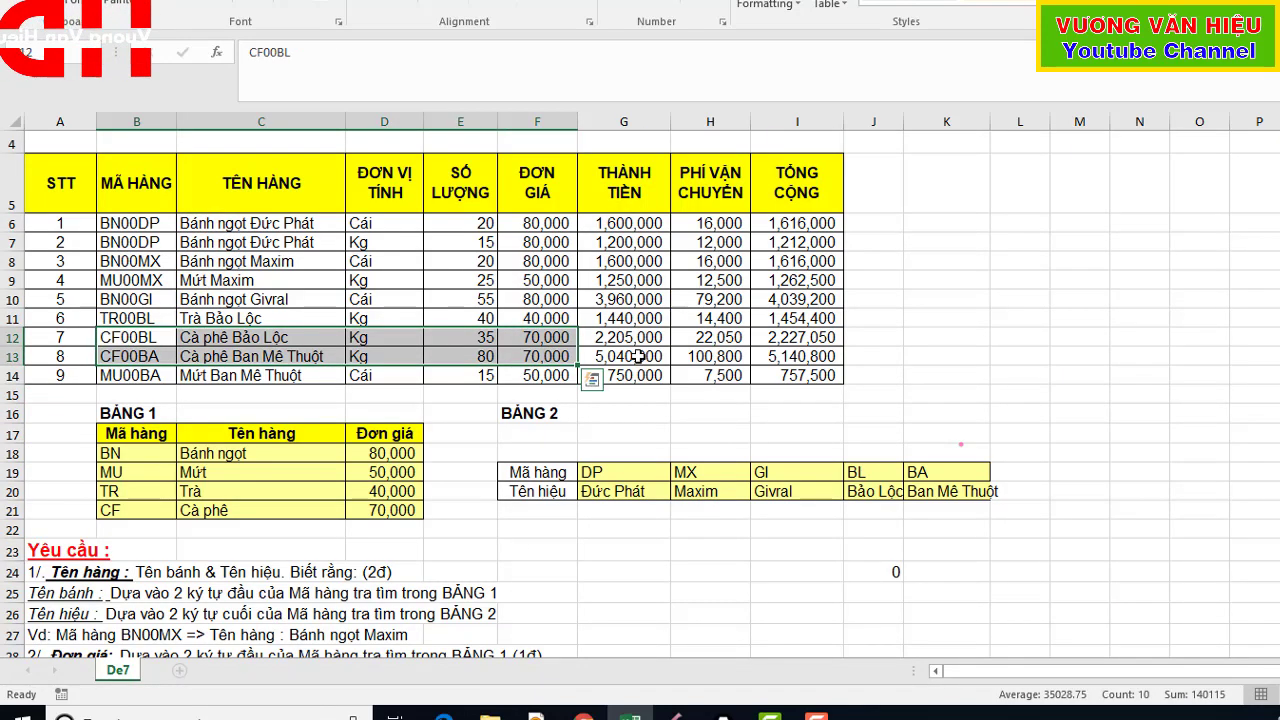
pyautogui.moveTo(640, 338); pyautogui.dragTo(638, 356)
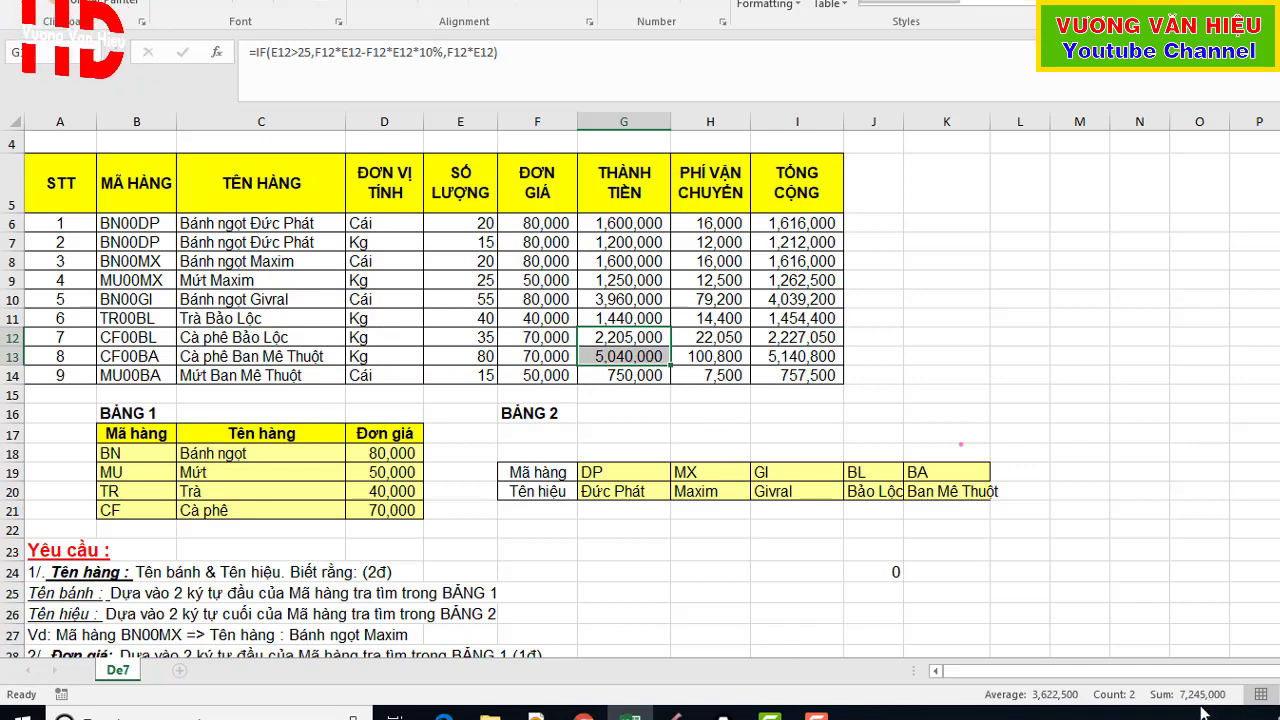
pyautogui.scroll(-3, 582, 572)
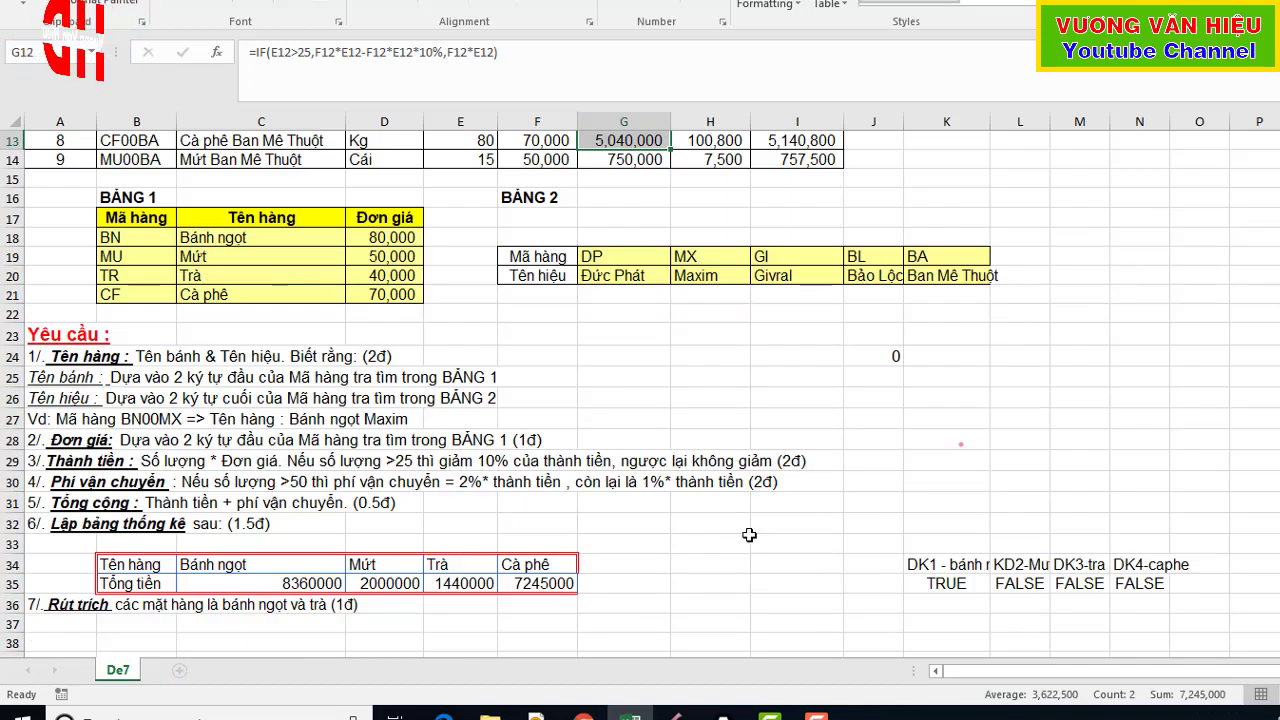
pyautogui.click(790, 523)
# - Fill the DSUM formula across the Tổng tiền row and apply Comma Style
pyautogui.click(398, 588)
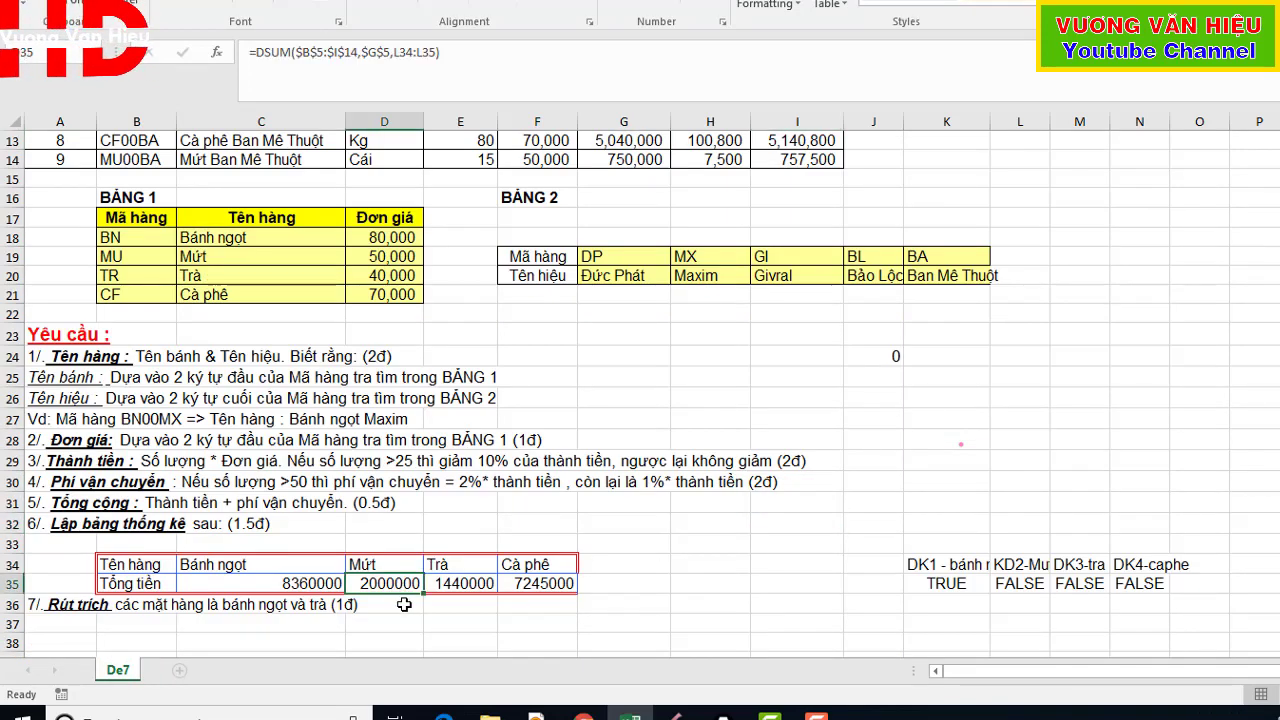
pyautogui.click(316, 588)
pyautogui.moveTo(345, 593); pyautogui.dragTo(577, 592)
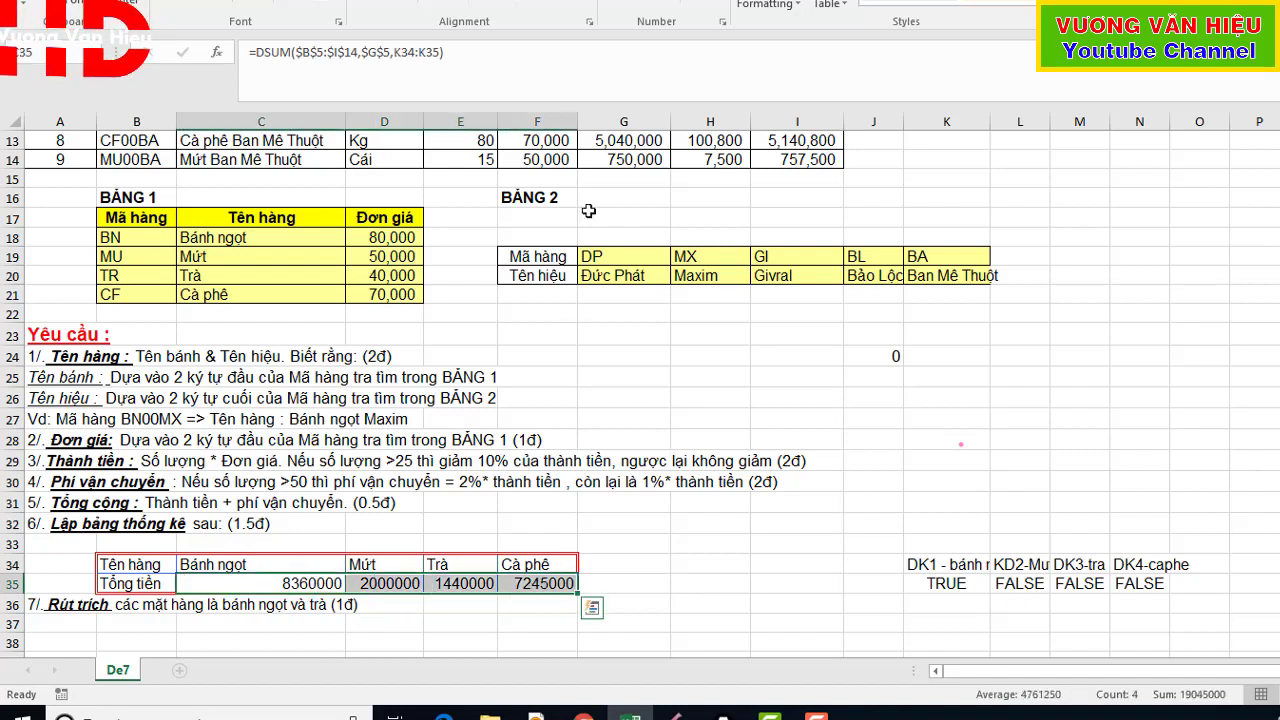
pyautogui.click(720, 4)
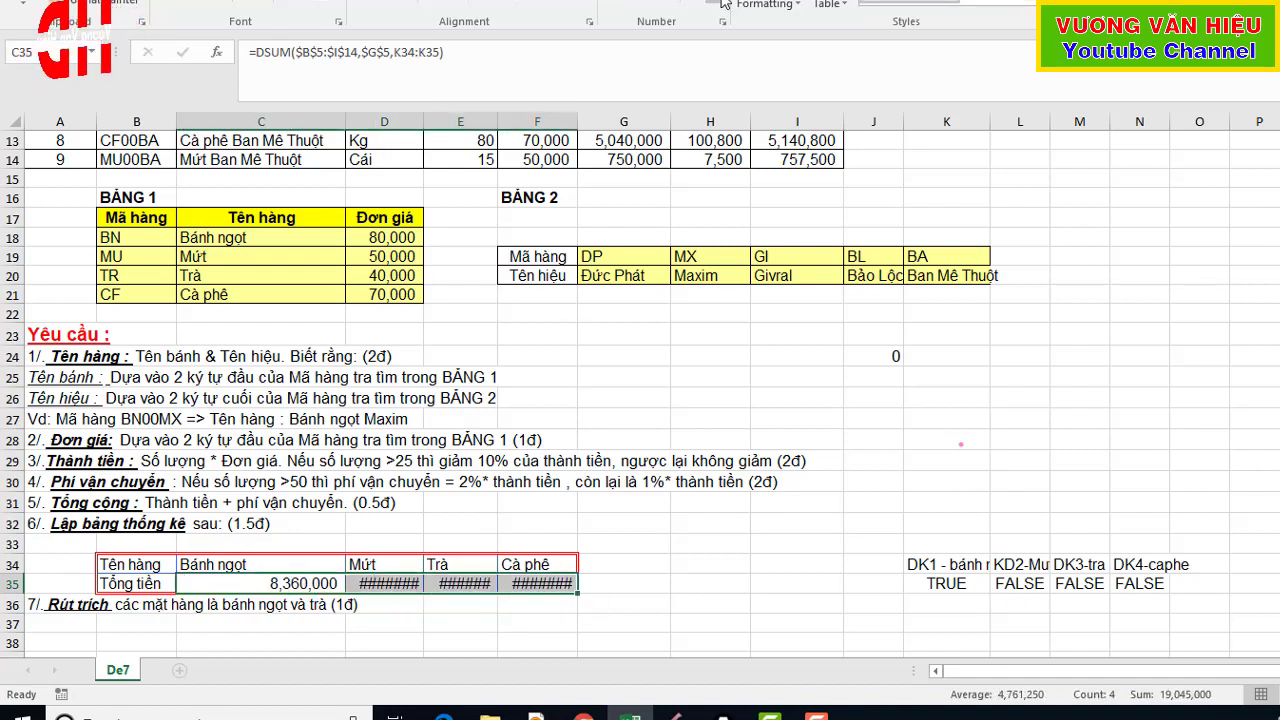
# - Widen columns D–F so 8,360,000, 2,000,000, 1,440,000 and 7,245,000 display fully
pyautogui.moveTo(384, 121); pyautogui.dragTo(517, 121)
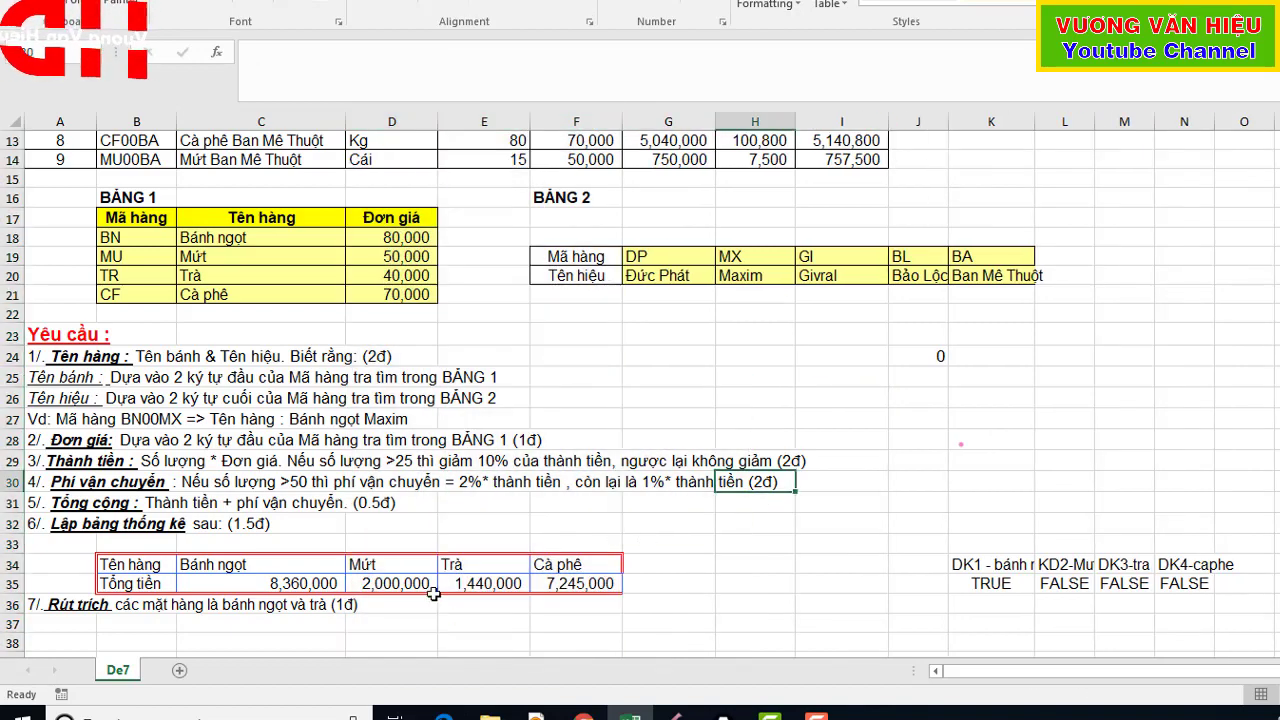
pyautogui.click(427, 585)
pyautogui.scroll(2, 420, 578)
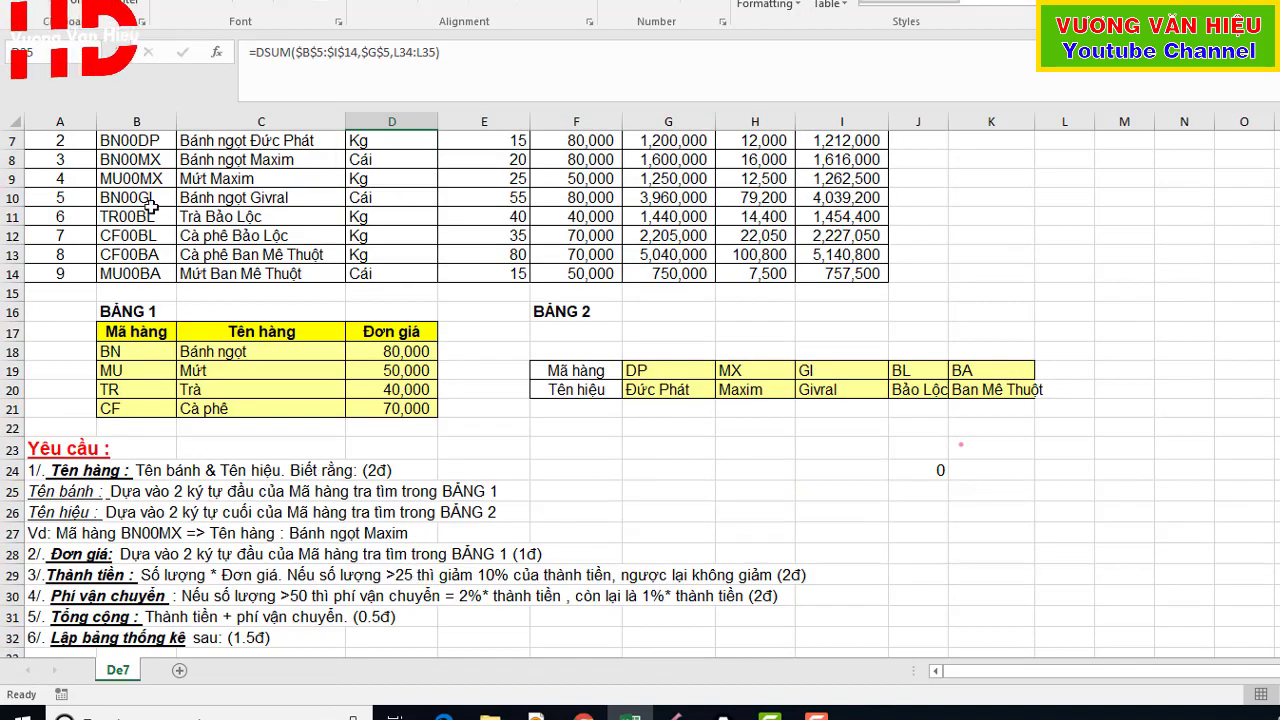
pyautogui.scroll(2, 160, 260)
pyautogui.moveTo(142, 292); pyautogui.dragTo(142, 348)
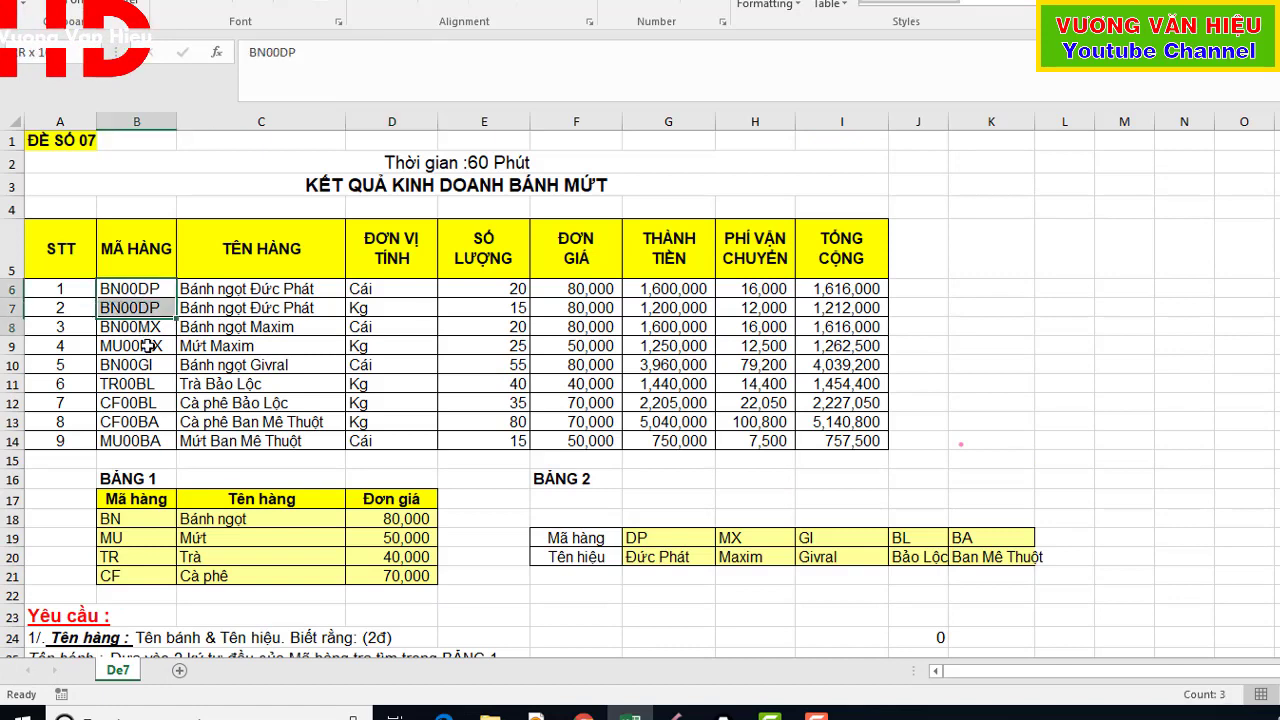
pyautogui.click(35, 346)
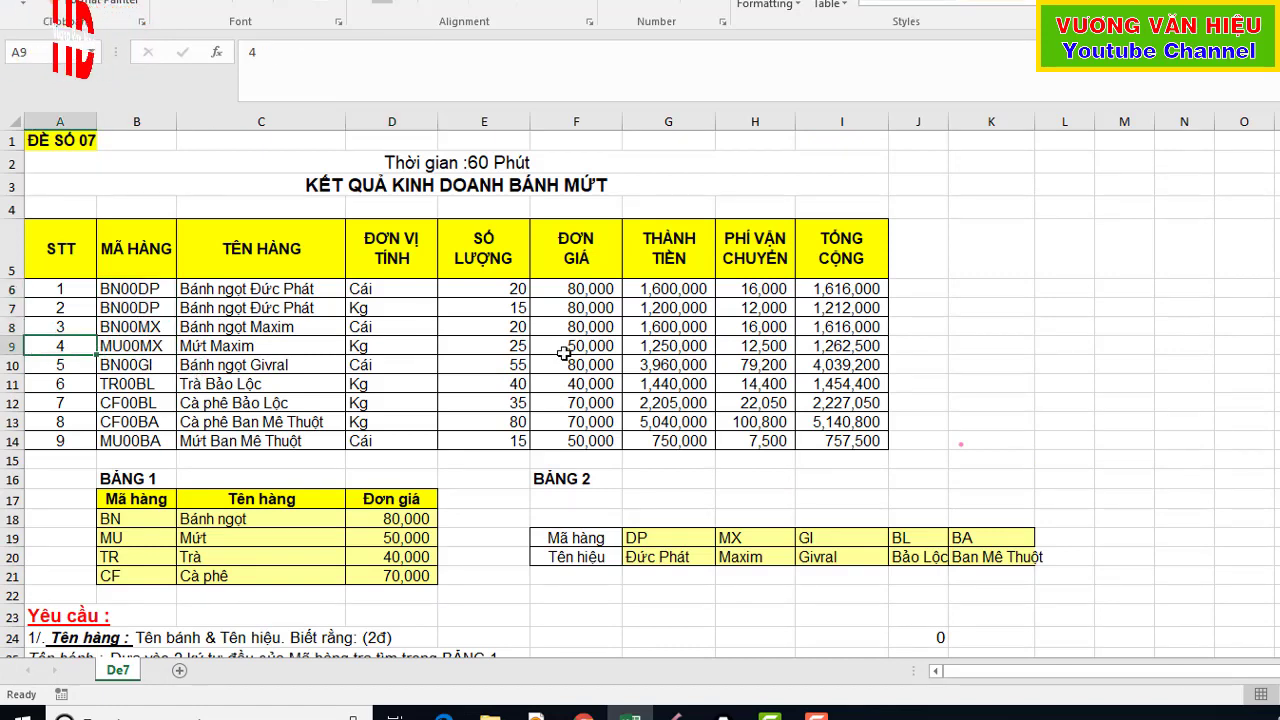
pyautogui.click(674, 346)
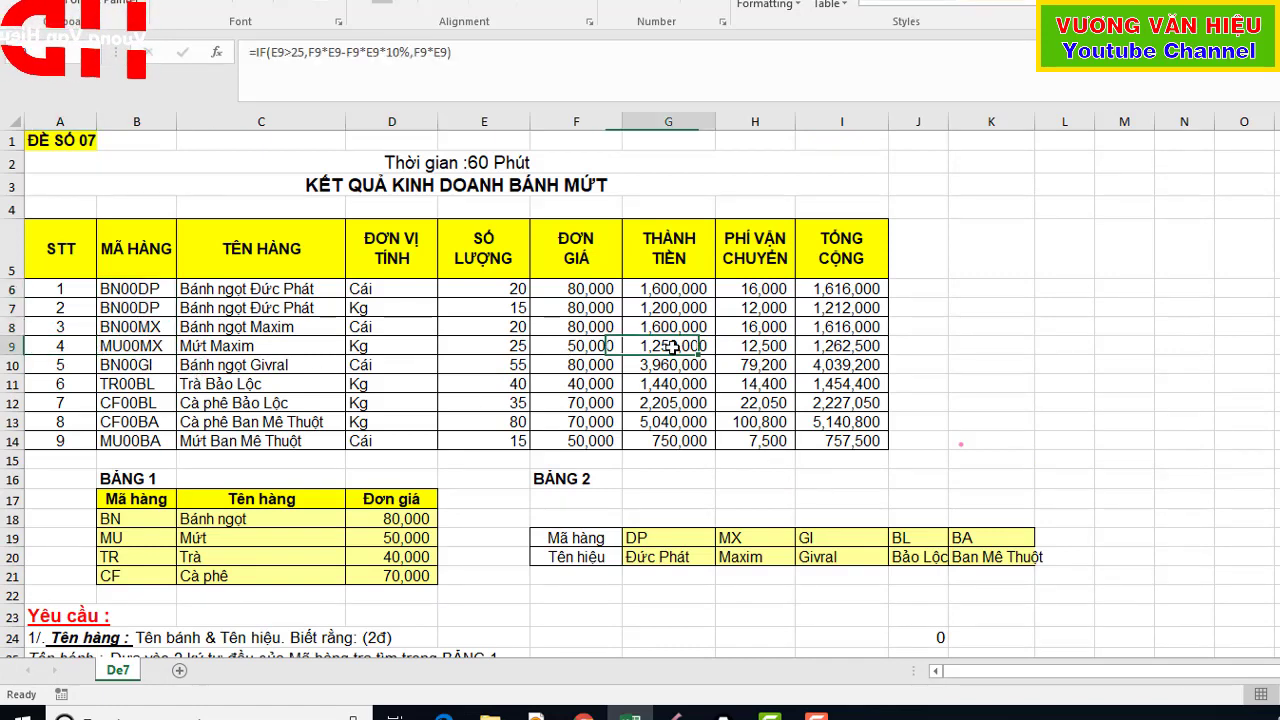
pyautogui.keyDown('ctrl'); pyautogui.click(685, 448); pyautogui.keyUp('ctrl')
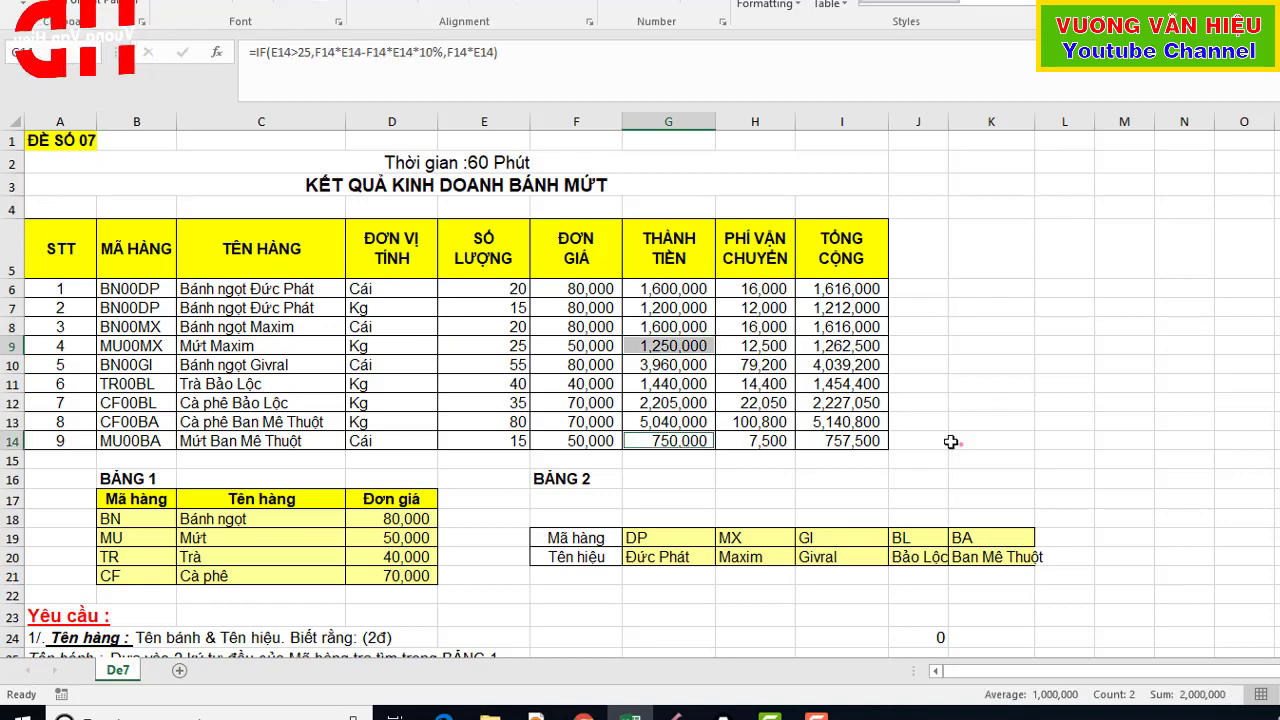
pyautogui.scroll(-4, 952, 442)
pyautogui.click(1124, 313)
pyautogui.scroll(-1, 648, 345)
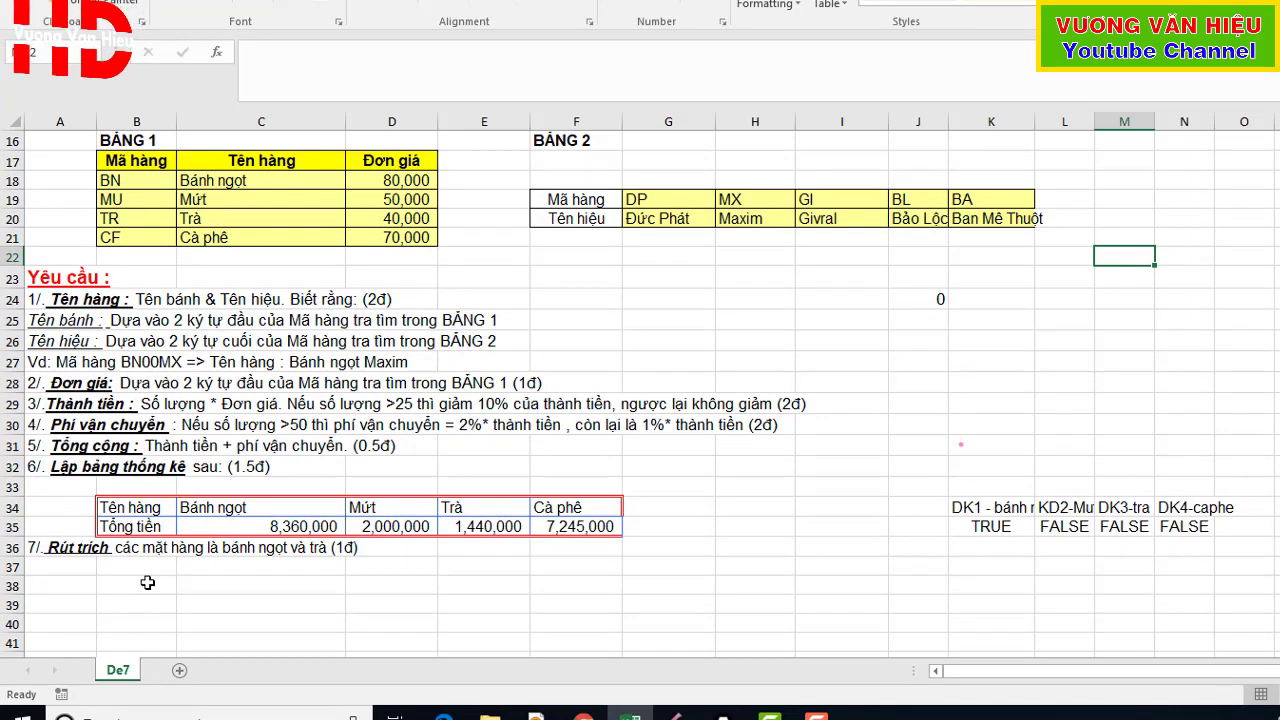
pyautogui.scroll(3, 400, 540)
pyautogui.scroll(2, 413, 537)
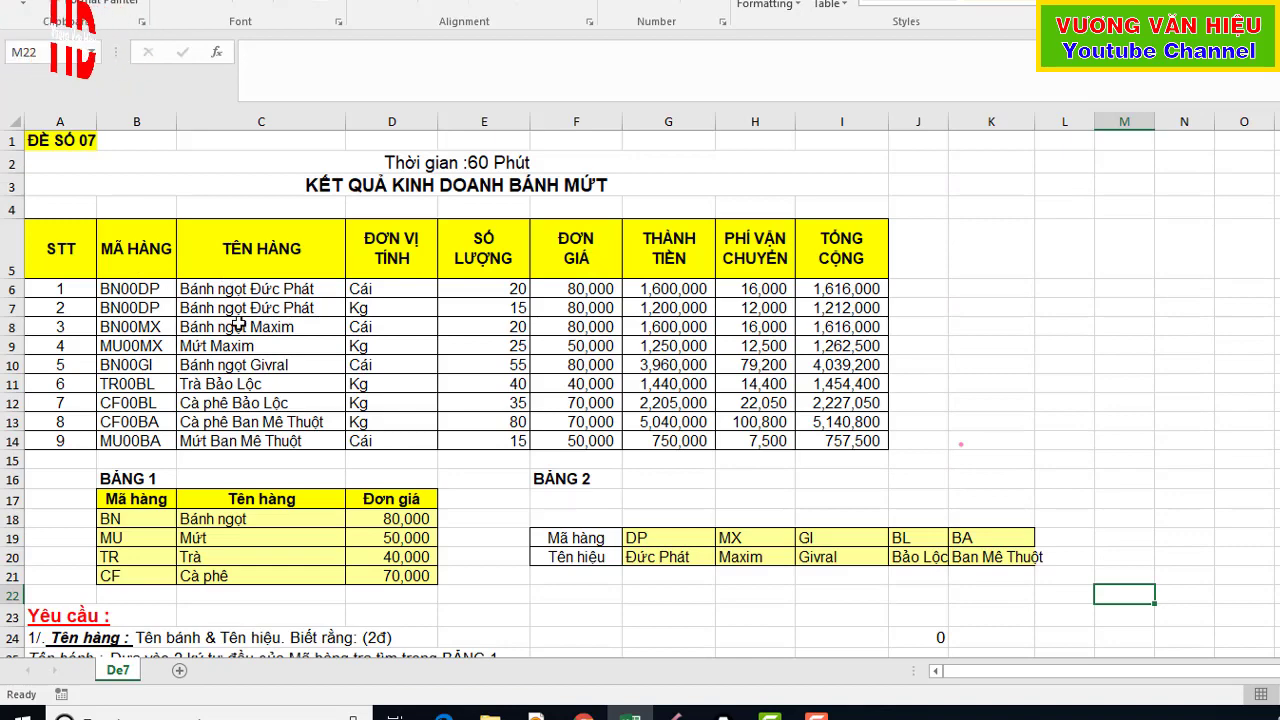
pyautogui.scroll(-4, 958, 488)
pyautogui.scroll(-2, 962, 488)
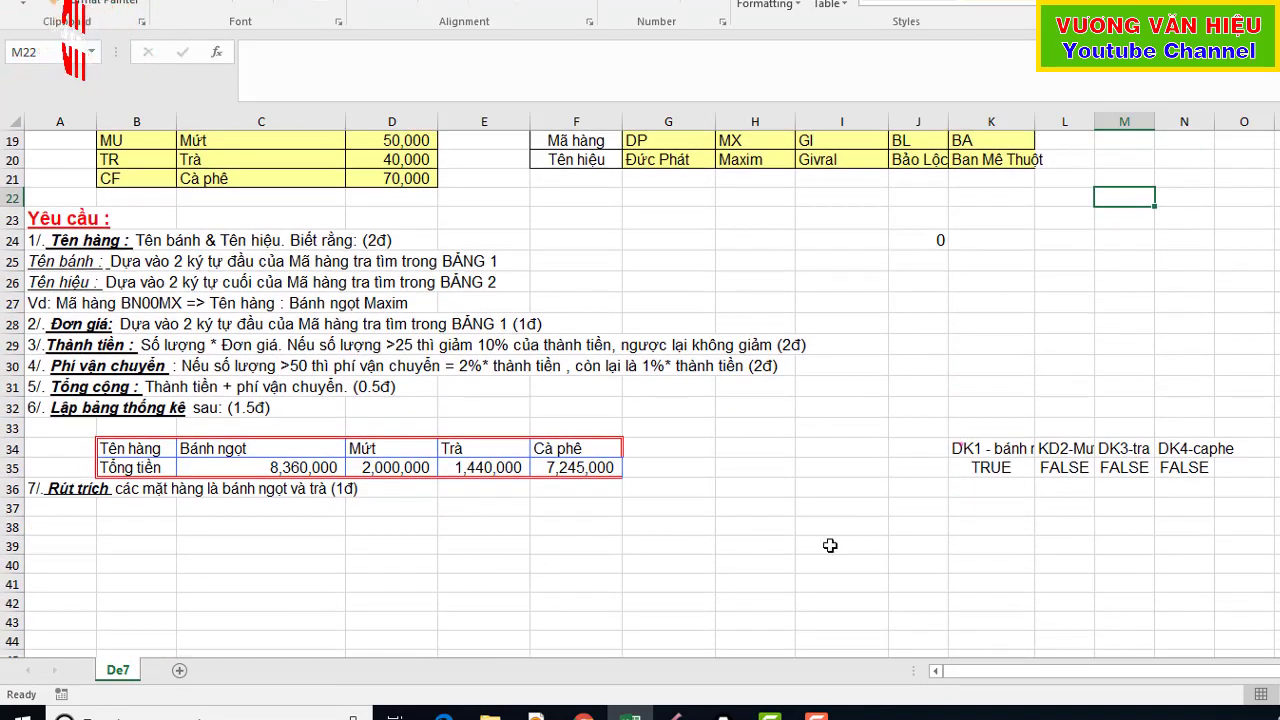
# - Enter the label dk in K39
pyautogui.click(996, 544)
pyautogui.write('dk')
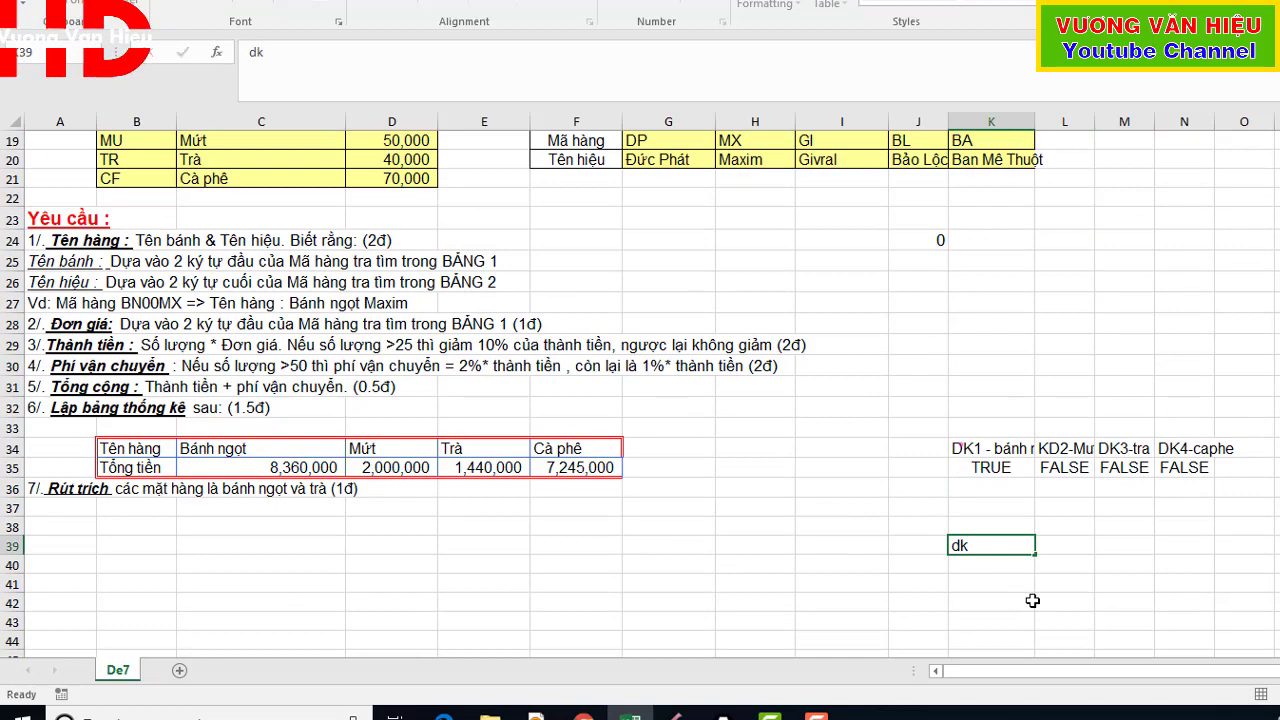
pyautogui.press('Return')
# - Start the K40 criterion formula as =AND(LEFT(B6,2)=, leaving it unfinished
pyautogui.write('=')
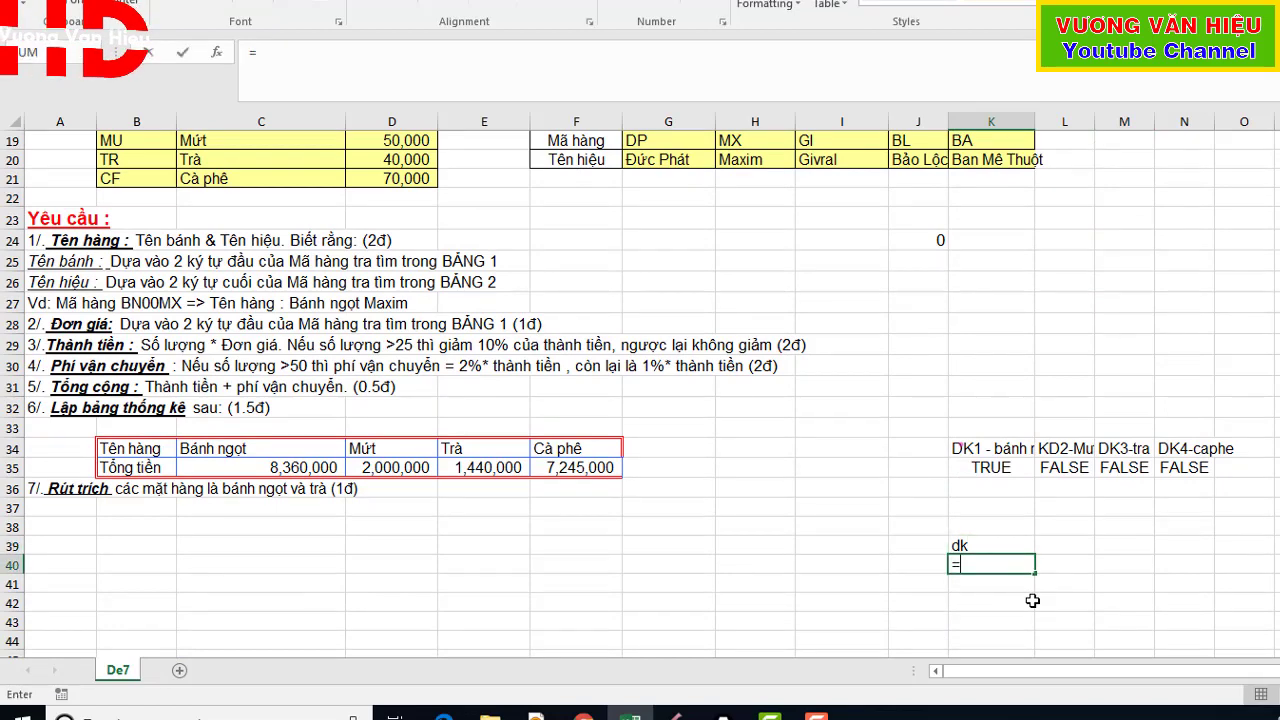
pyautogui.scroll(5, 556, 426)
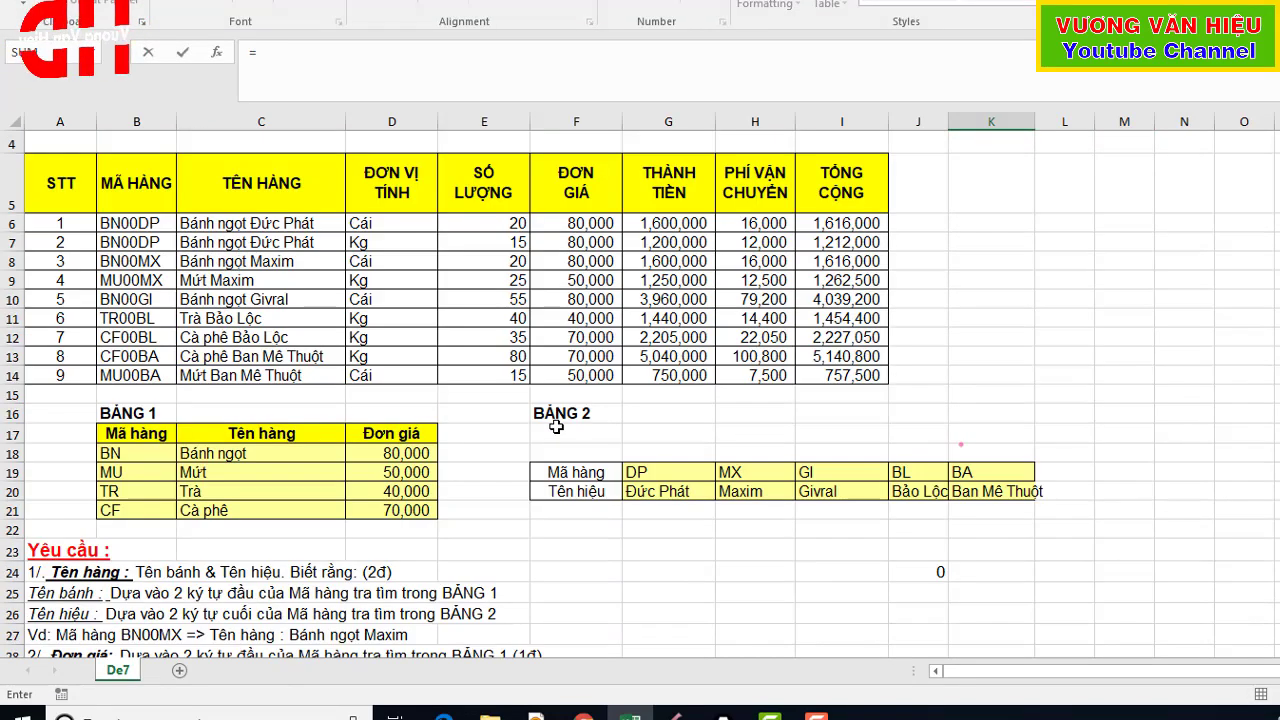
pyautogui.write('ANH')
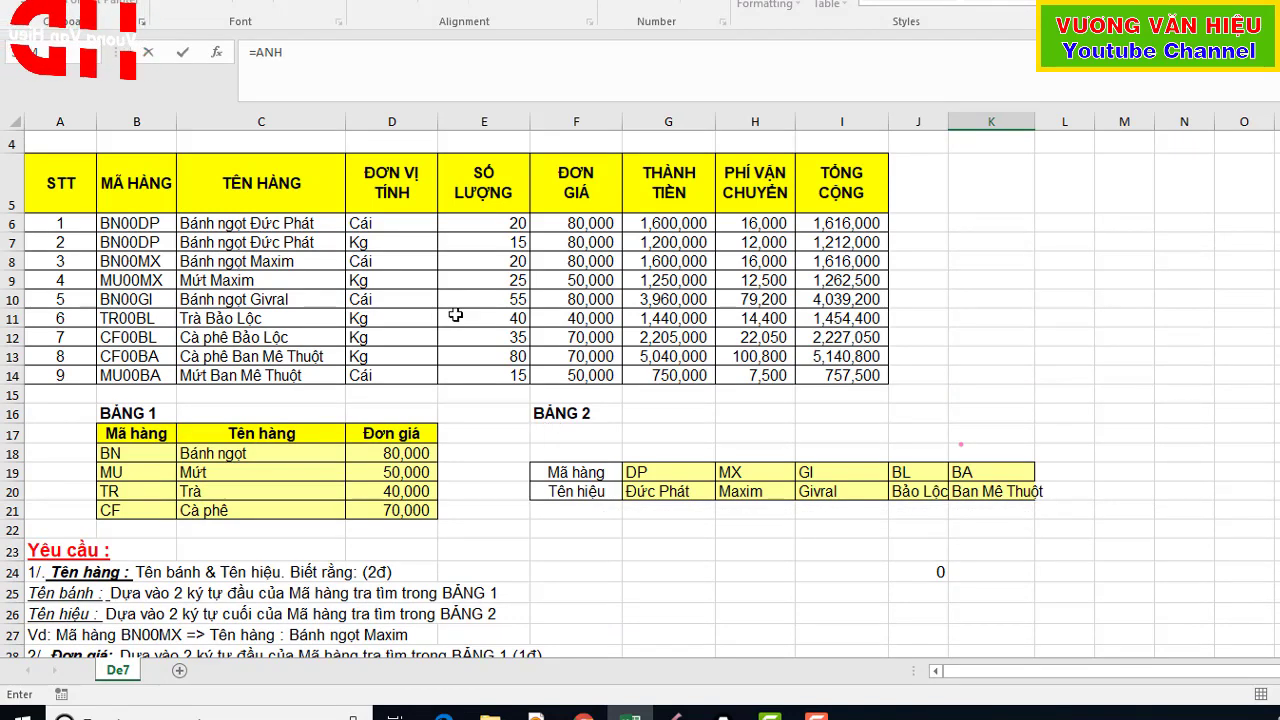
pyautogui.press('BackSpace')
pyautogui.write('D(')
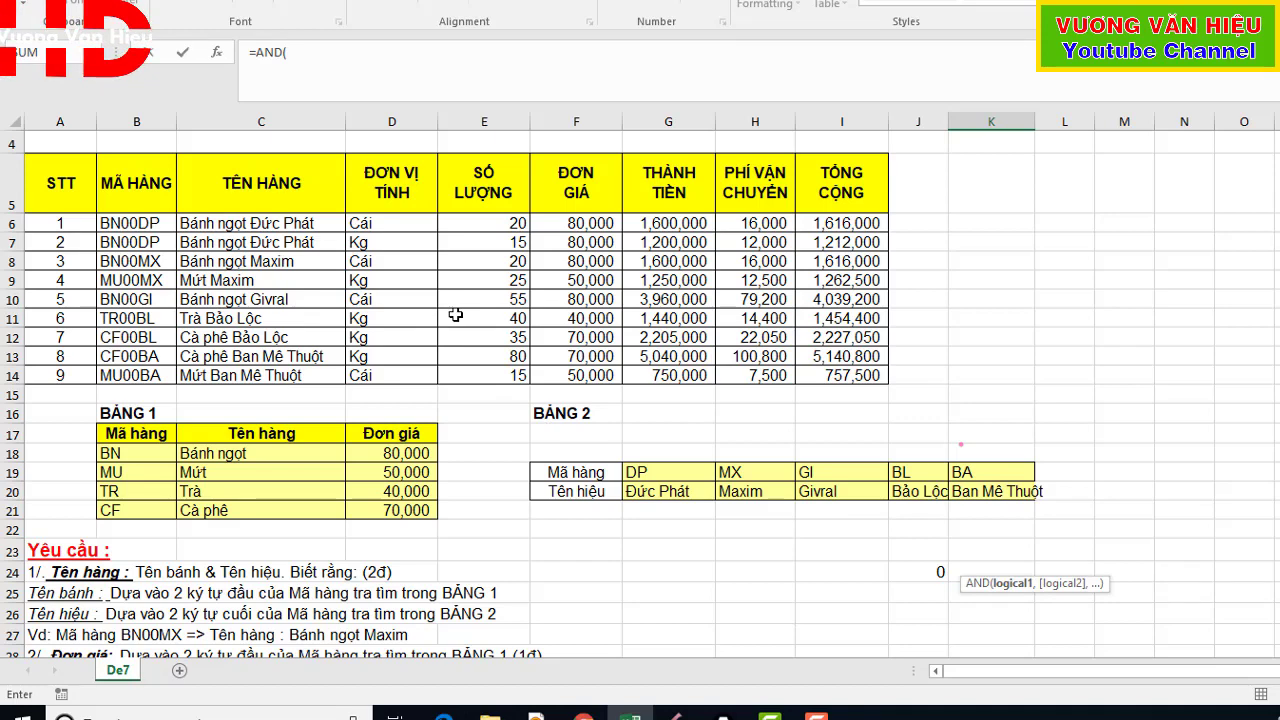
pyautogui.write('LE')
pyautogui.press('Tab')
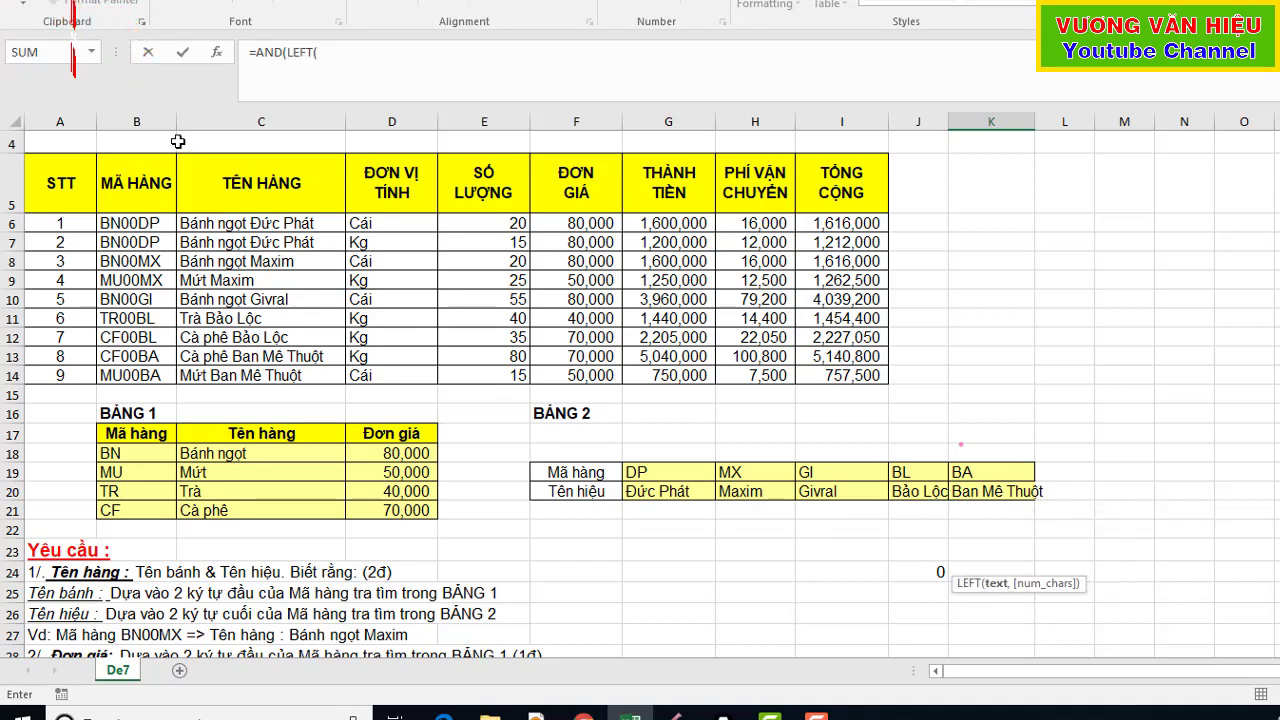
pyautogui.click(152, 224)
pyautogui.write(',')
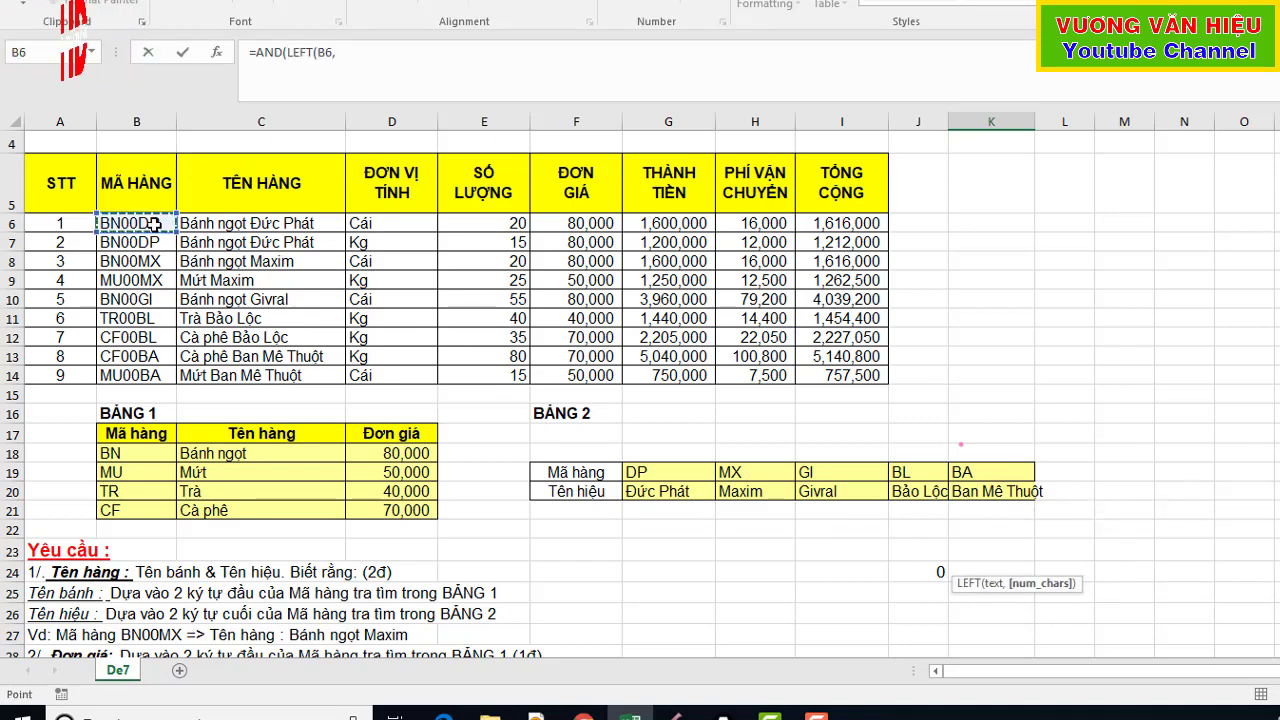
pyautogui.write('2)=')
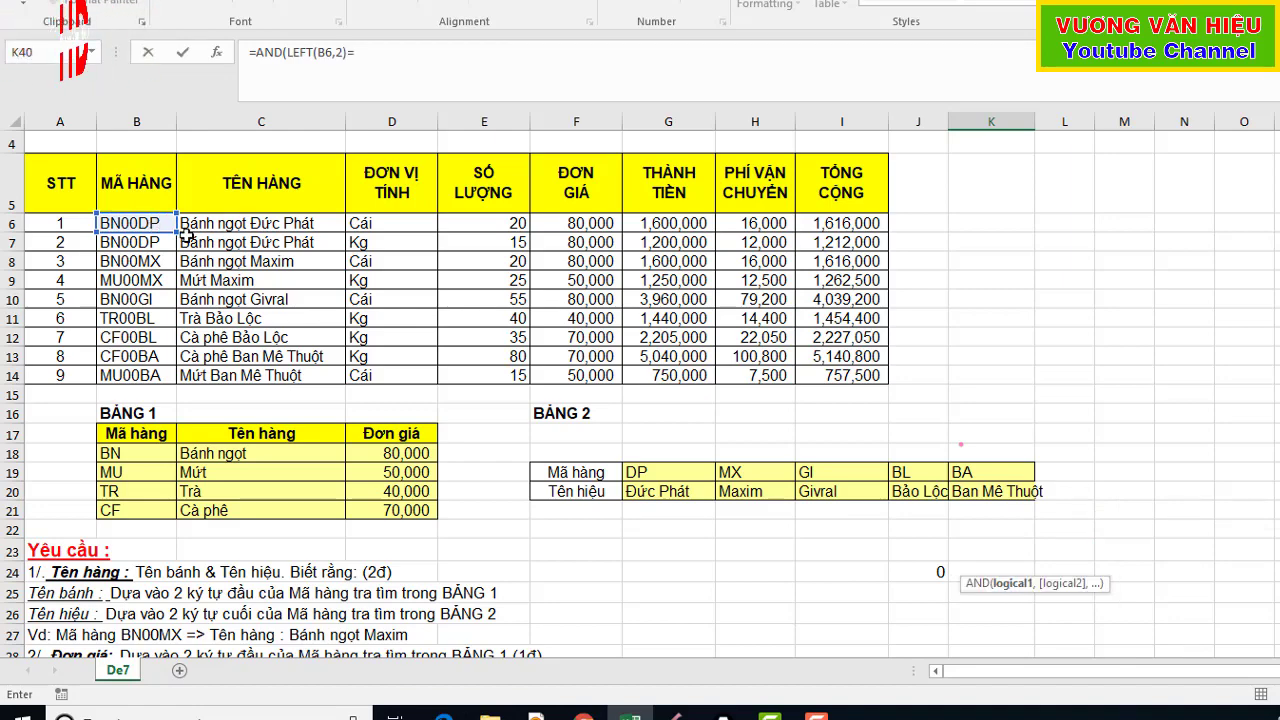
pyautogui.scroll(-1, 157, 228)
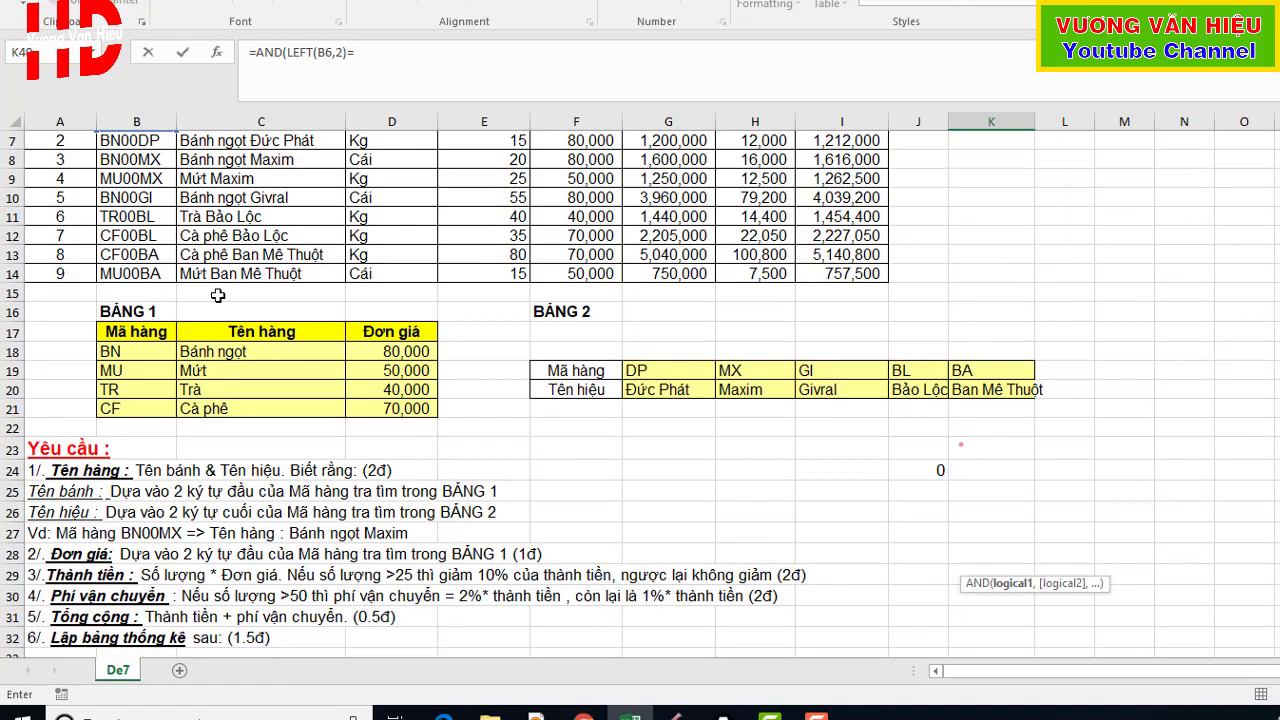
pyautogui.scroll(2, 157, 395)
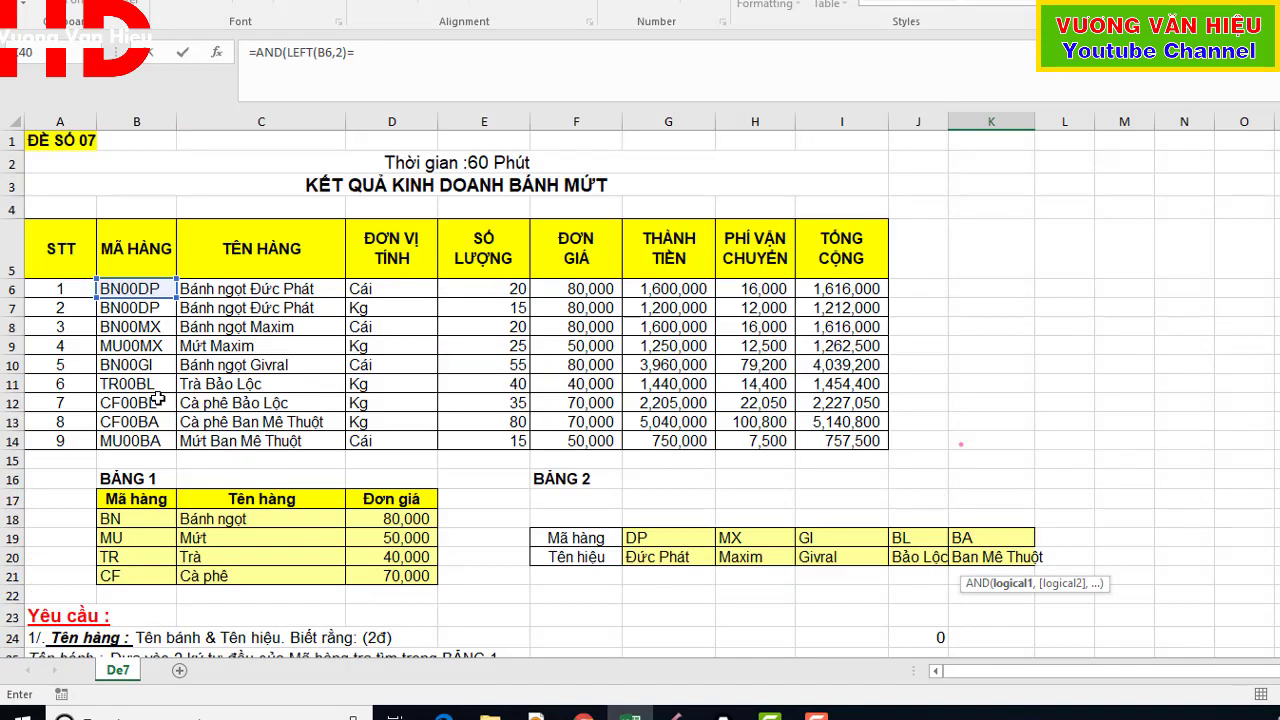
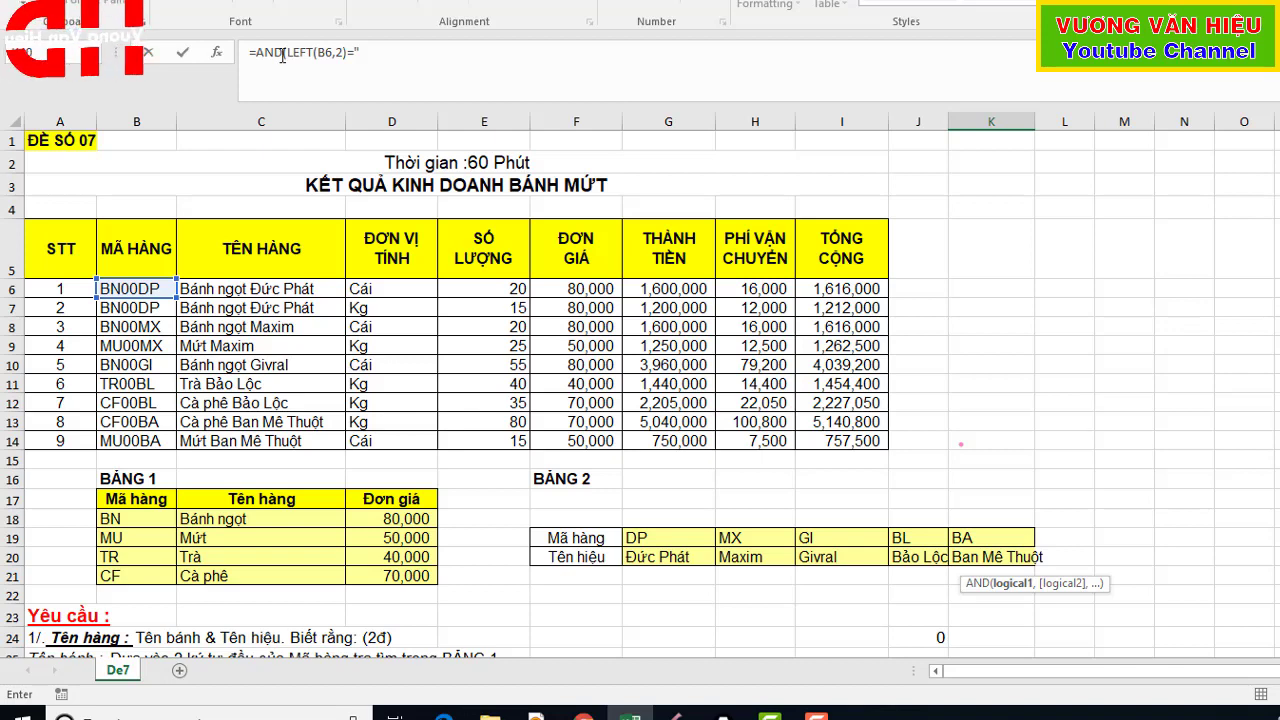
# - Finish the K40 criterion as =OR(LEFT(B6,2)="BN",LEFT(B6,2)="TR"), swapping AND for OR
pyautogui.click(372, 57)
pyautogui.write('BN')
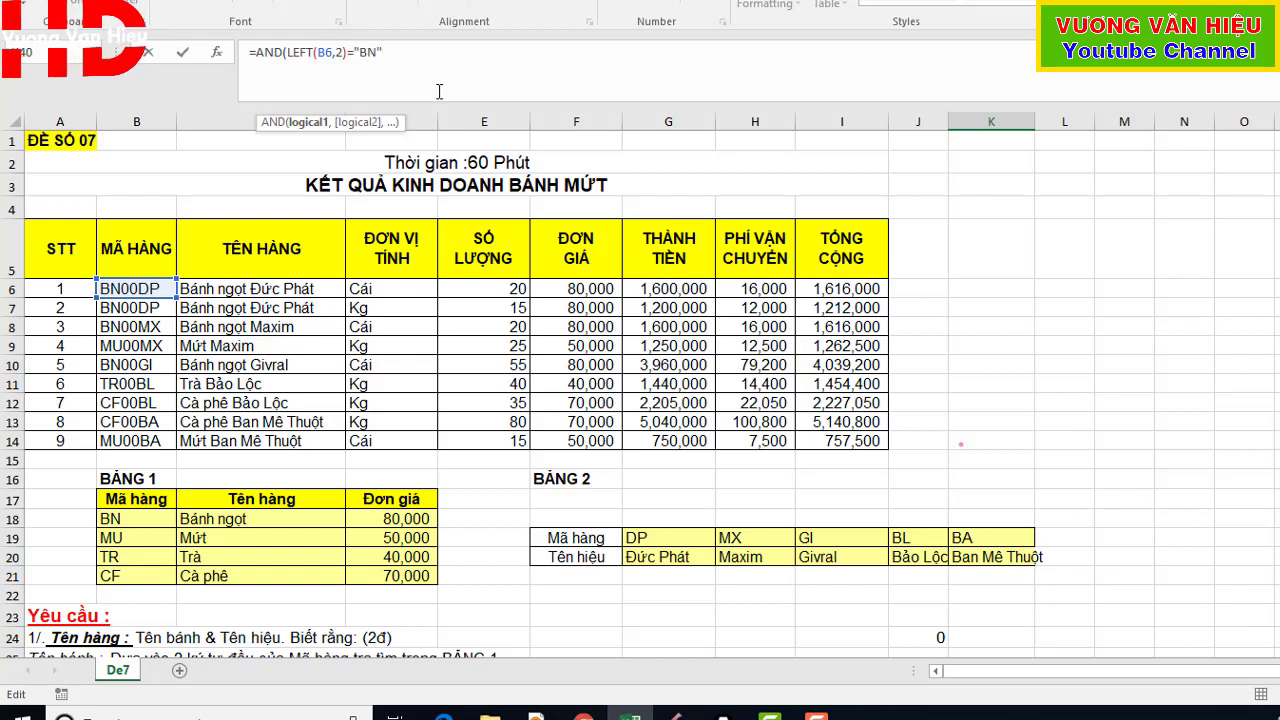
pyautogui.write(',')
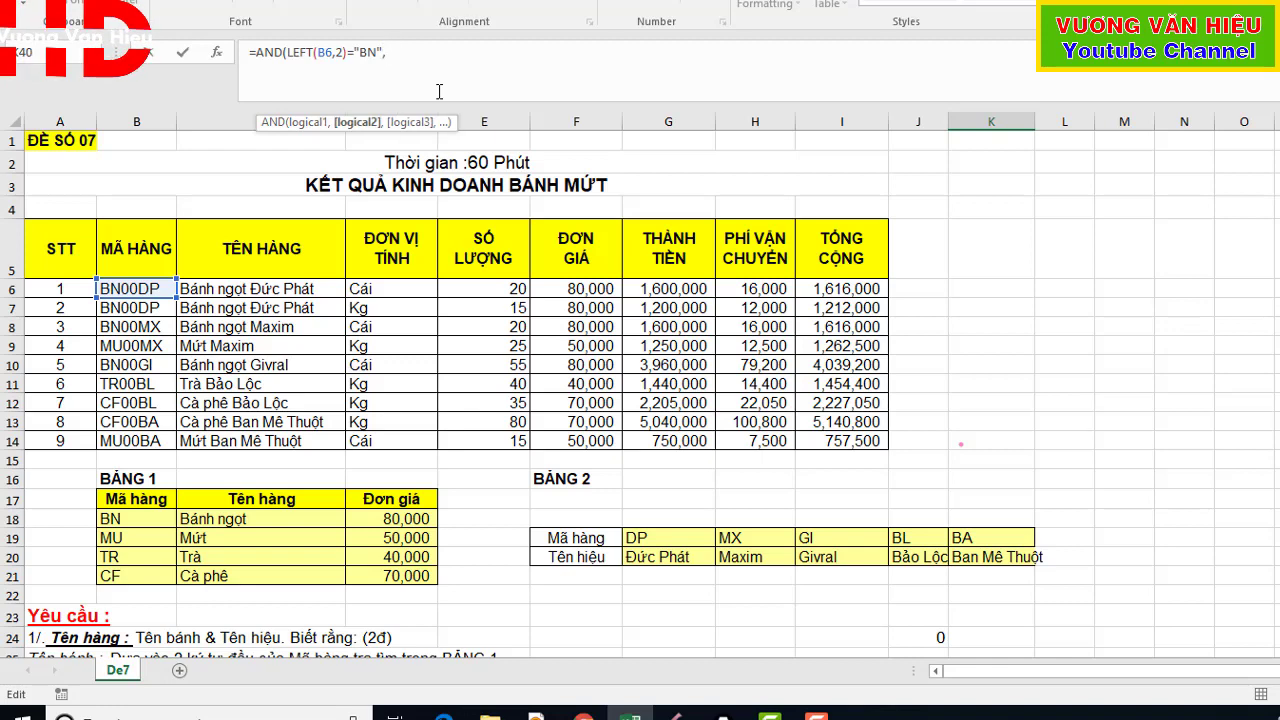
pyautogui.write('le')
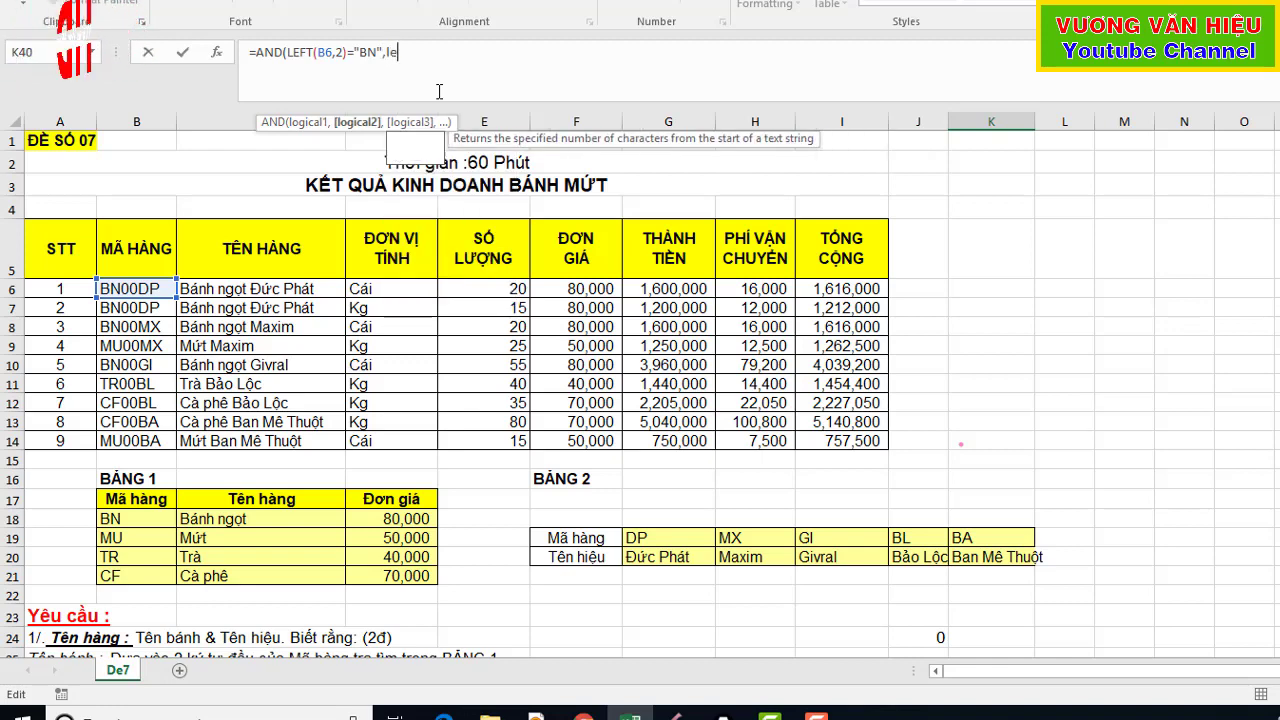
pyautogui.write('ft')
pyautogui.press('Tab')
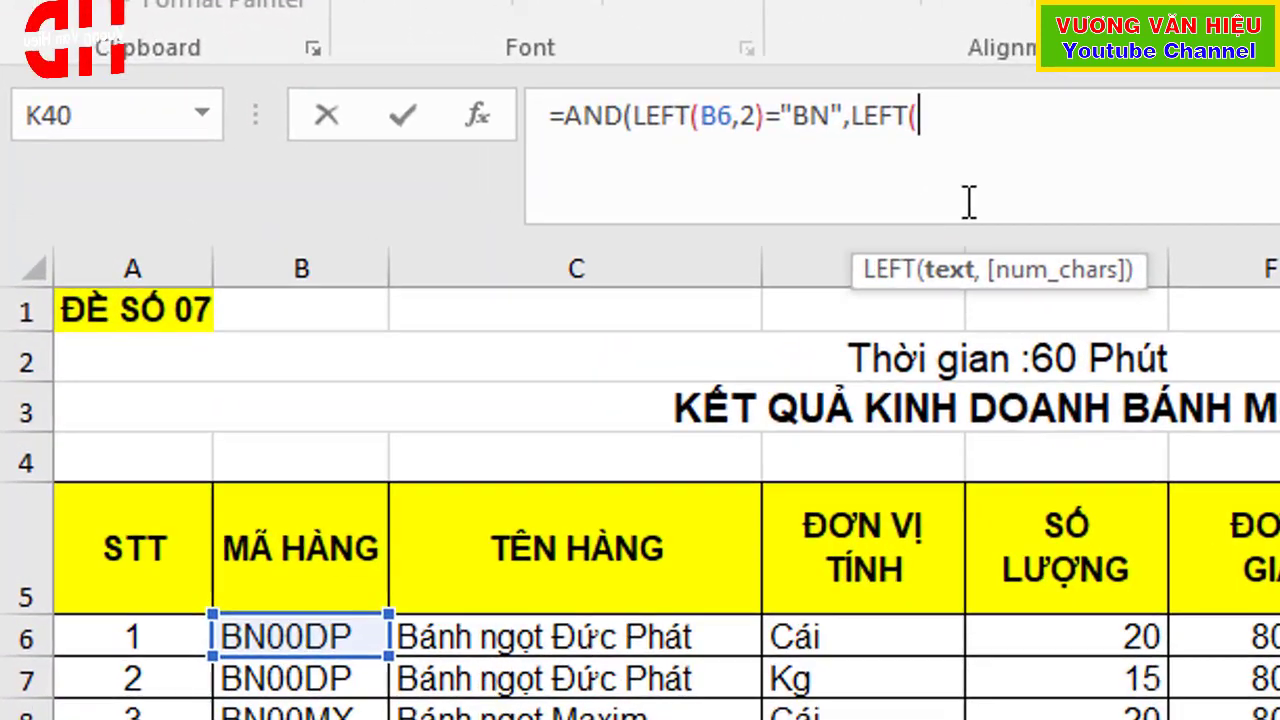
pyautogui.write('B')
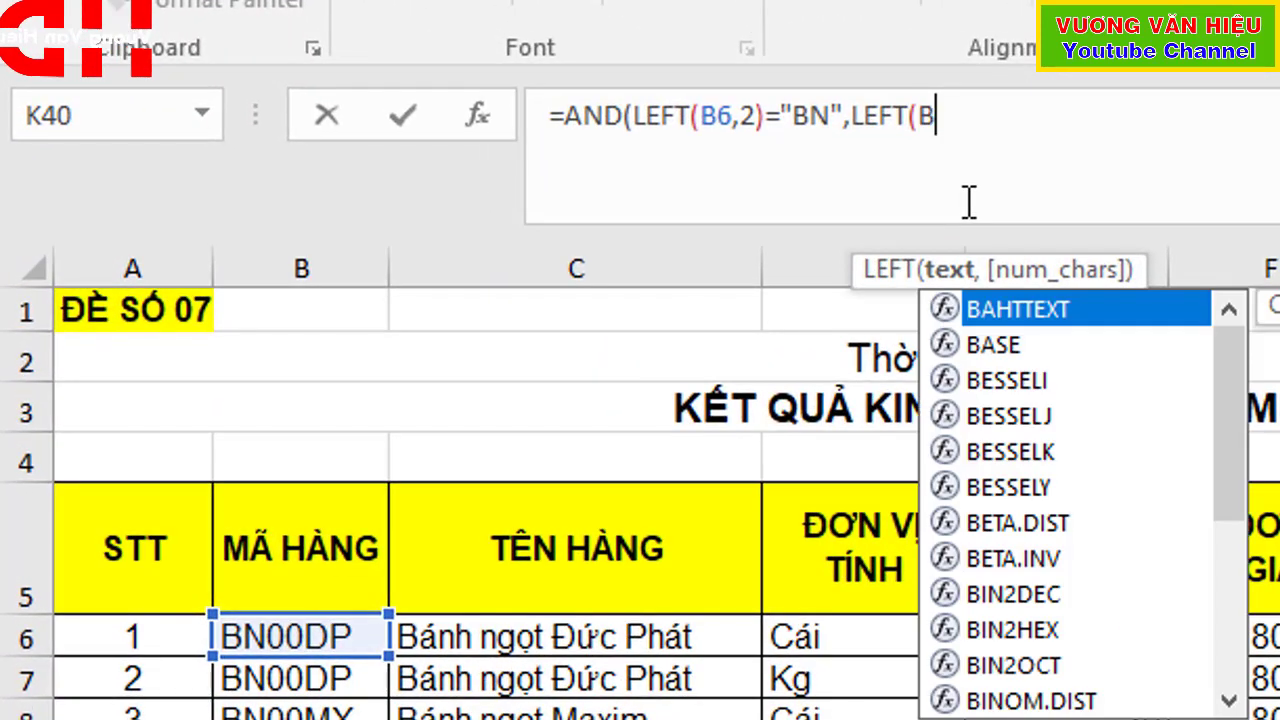
pyautogui.write('6,2')
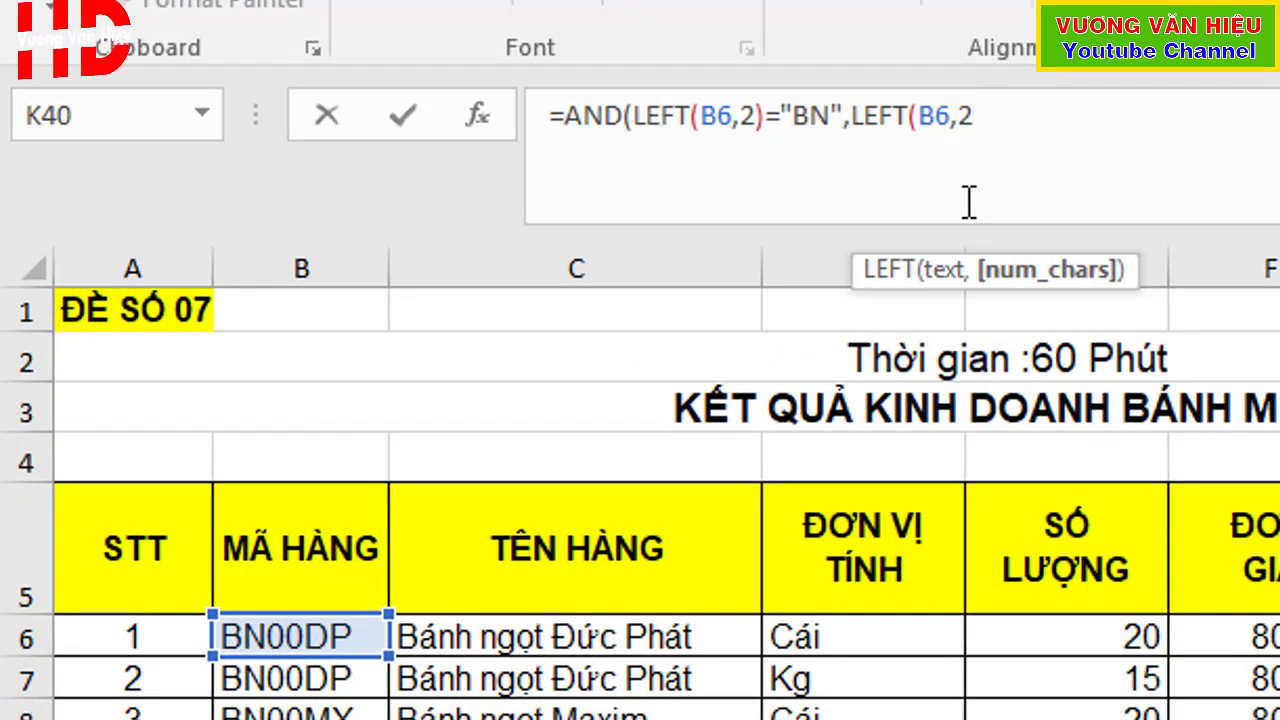
pyautogui.write(')=')
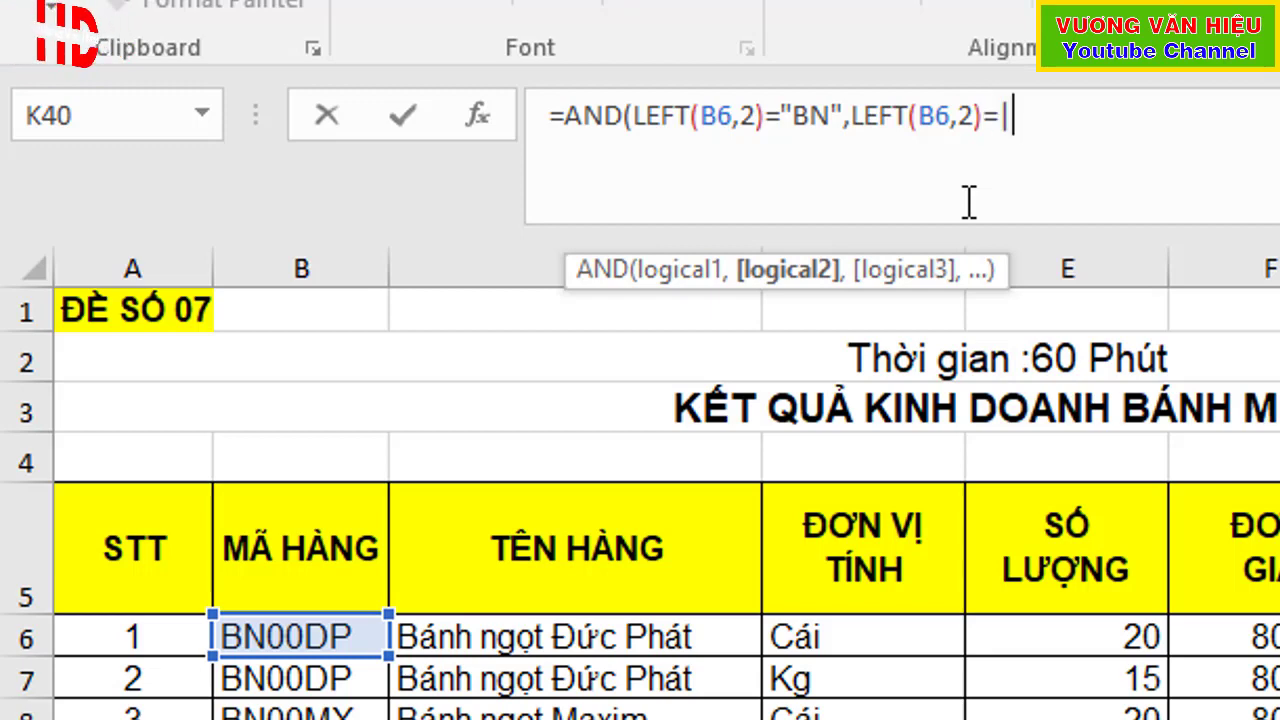
pyautogui.write('"')
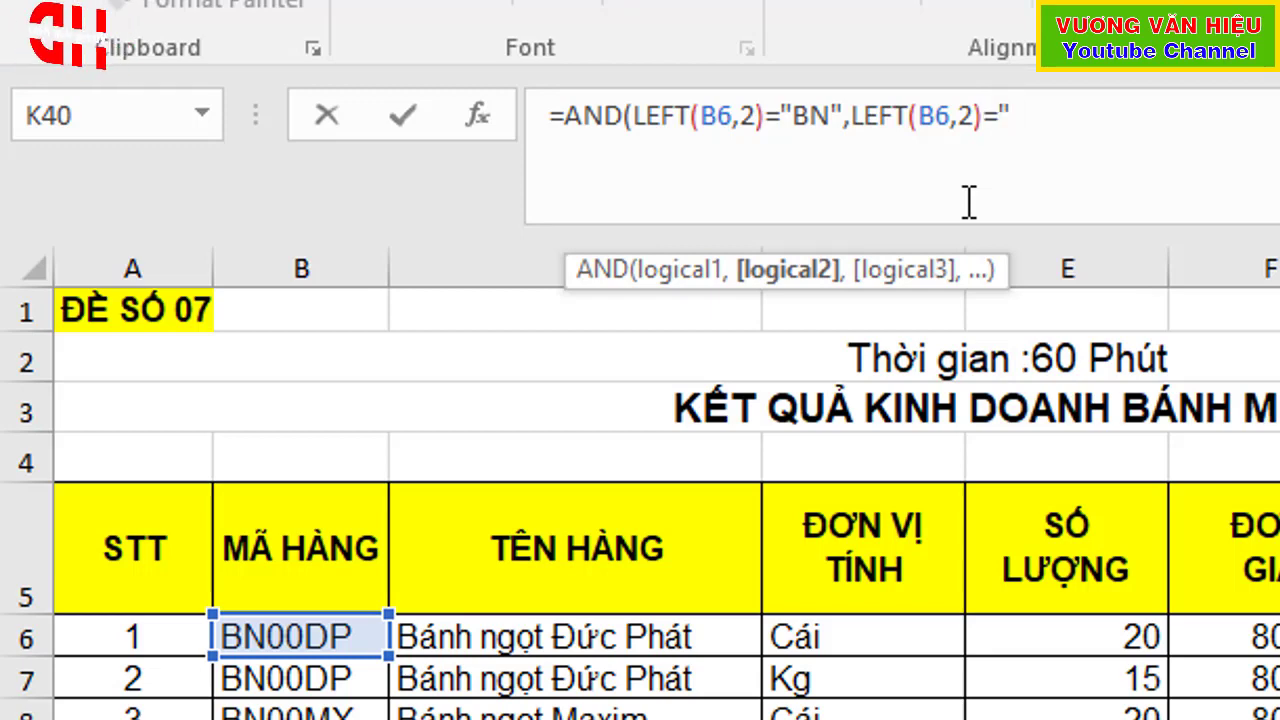
pyautogui.write('T')
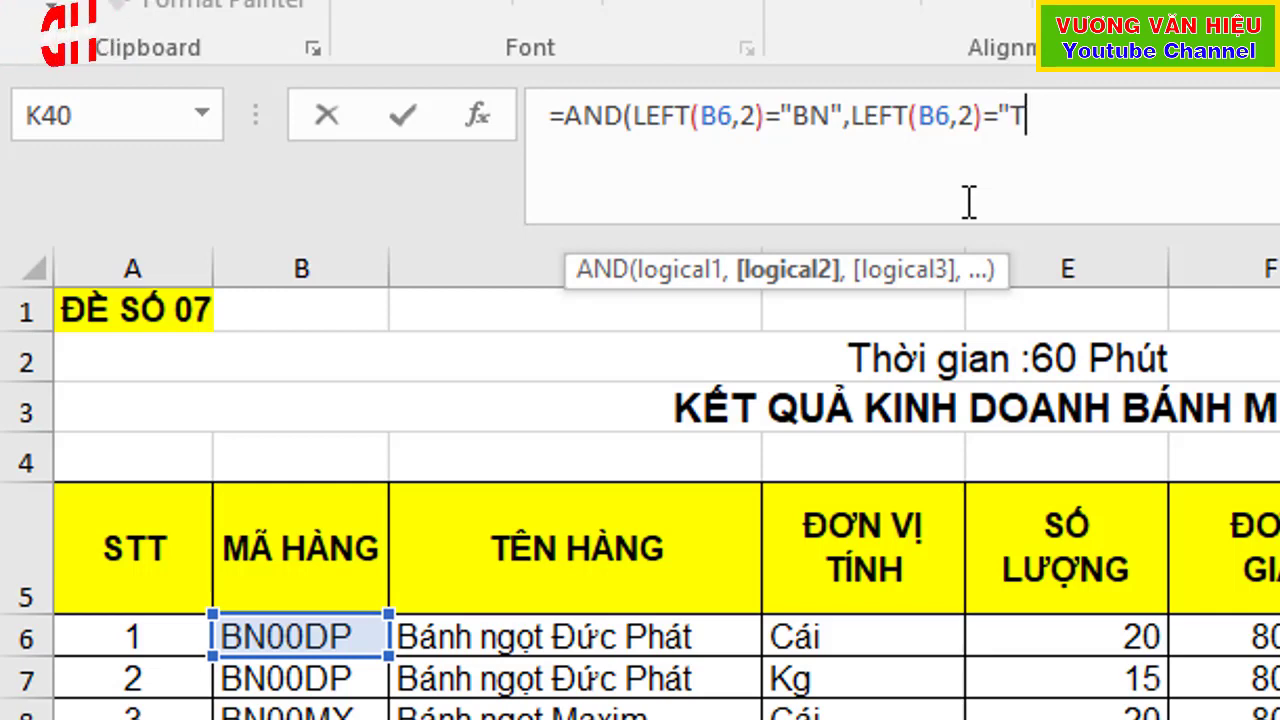
pyautogui.write('R"')
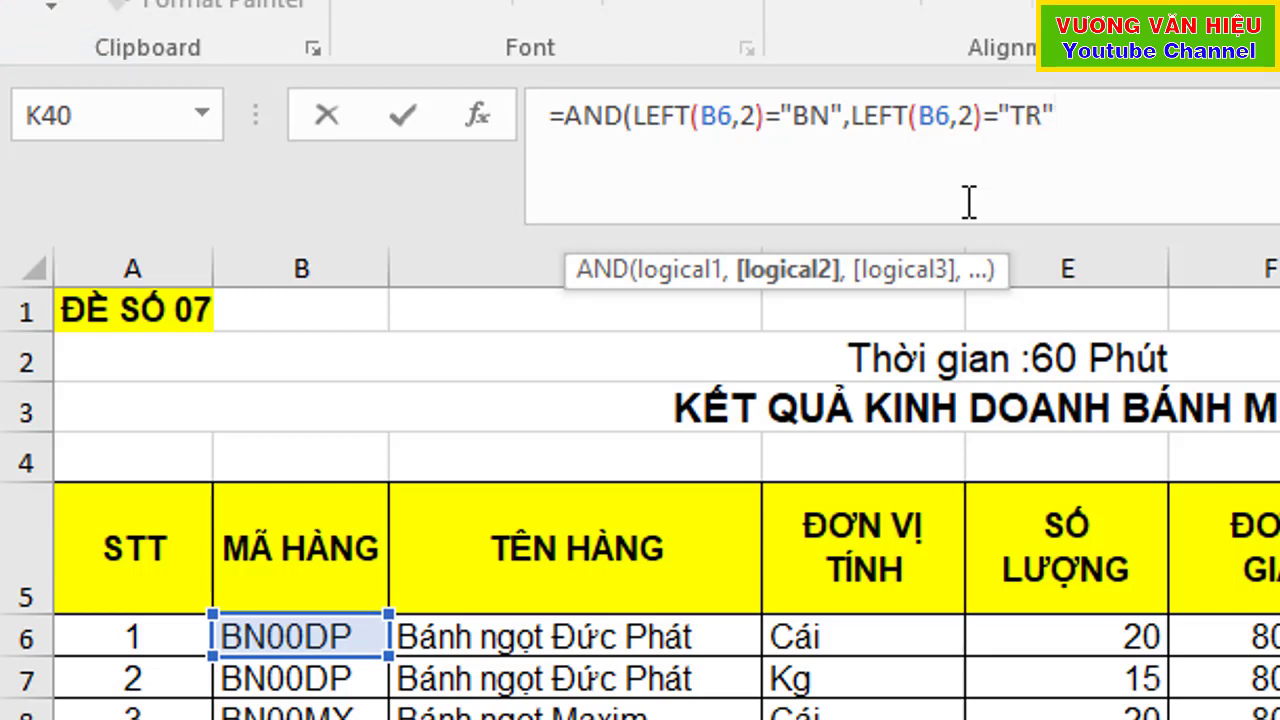
pyautogui.write(')')
pyautogui.click(612, 116)
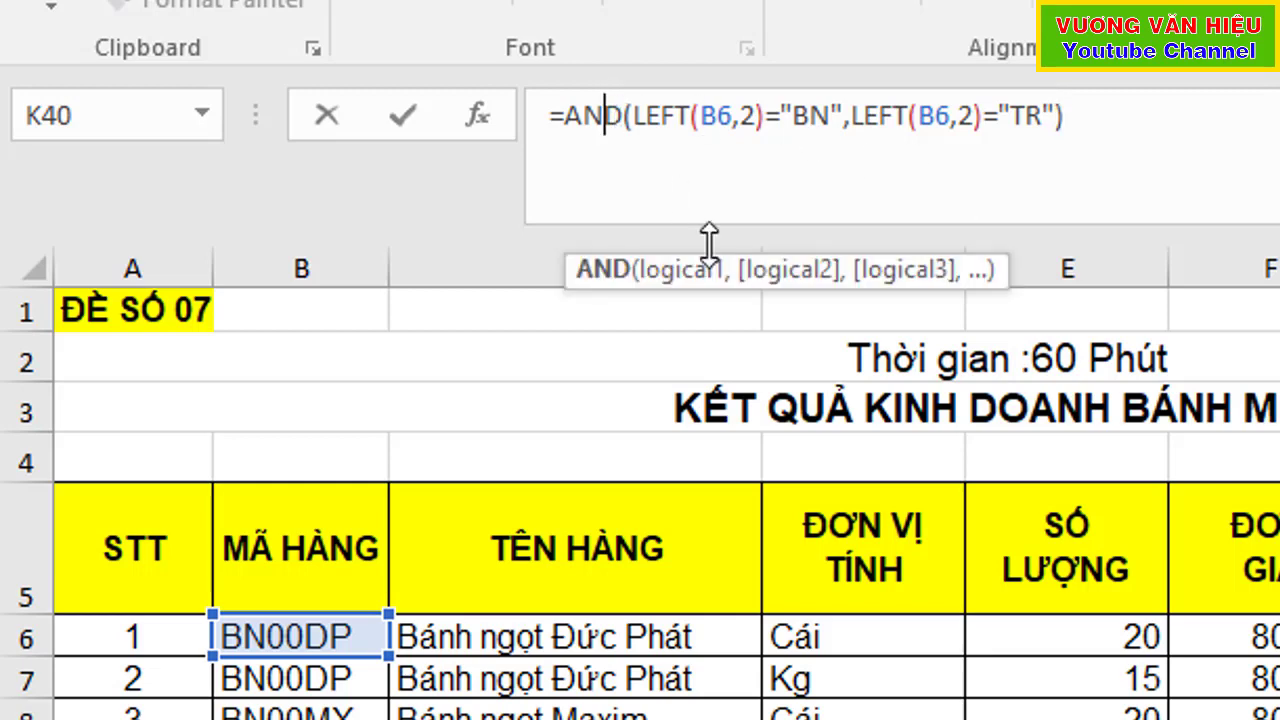
pyautogui.press('Left')
pyautogui.press('Left')
pyautogui.press('Delete')
pyautogui.press('Delete')
pyautogui.press('Delete')
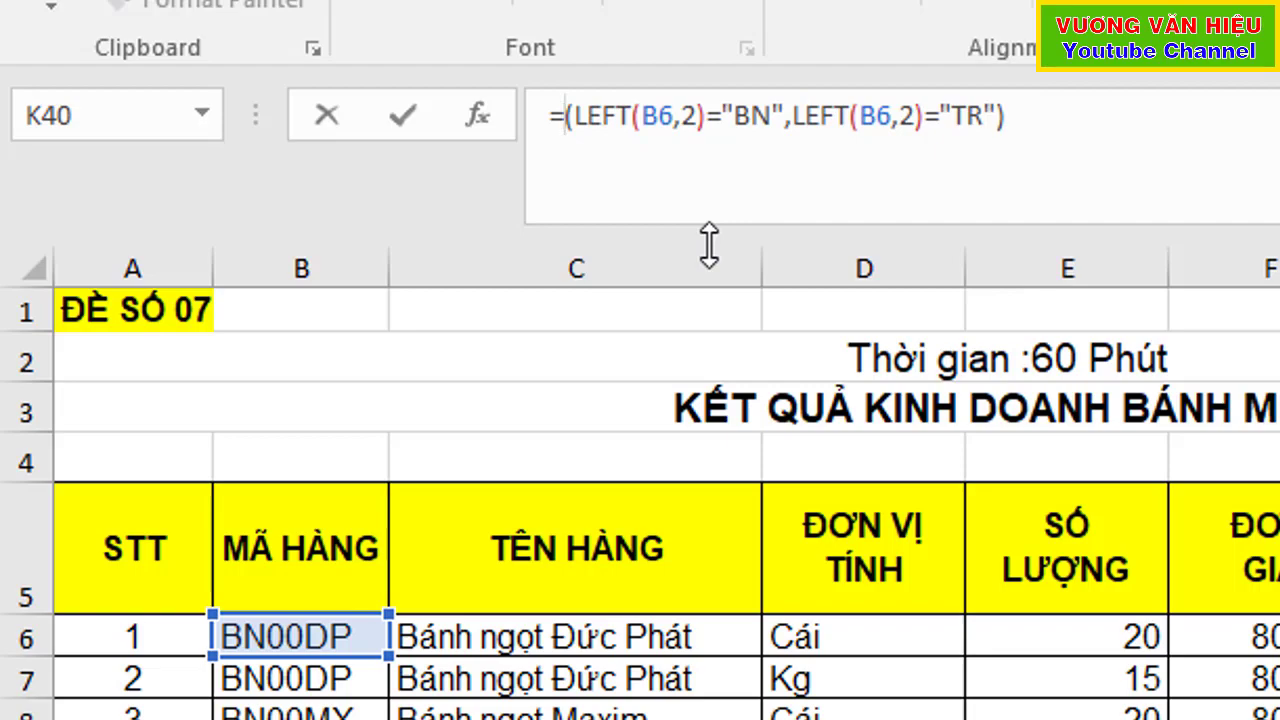
pyautogui.write('OR')
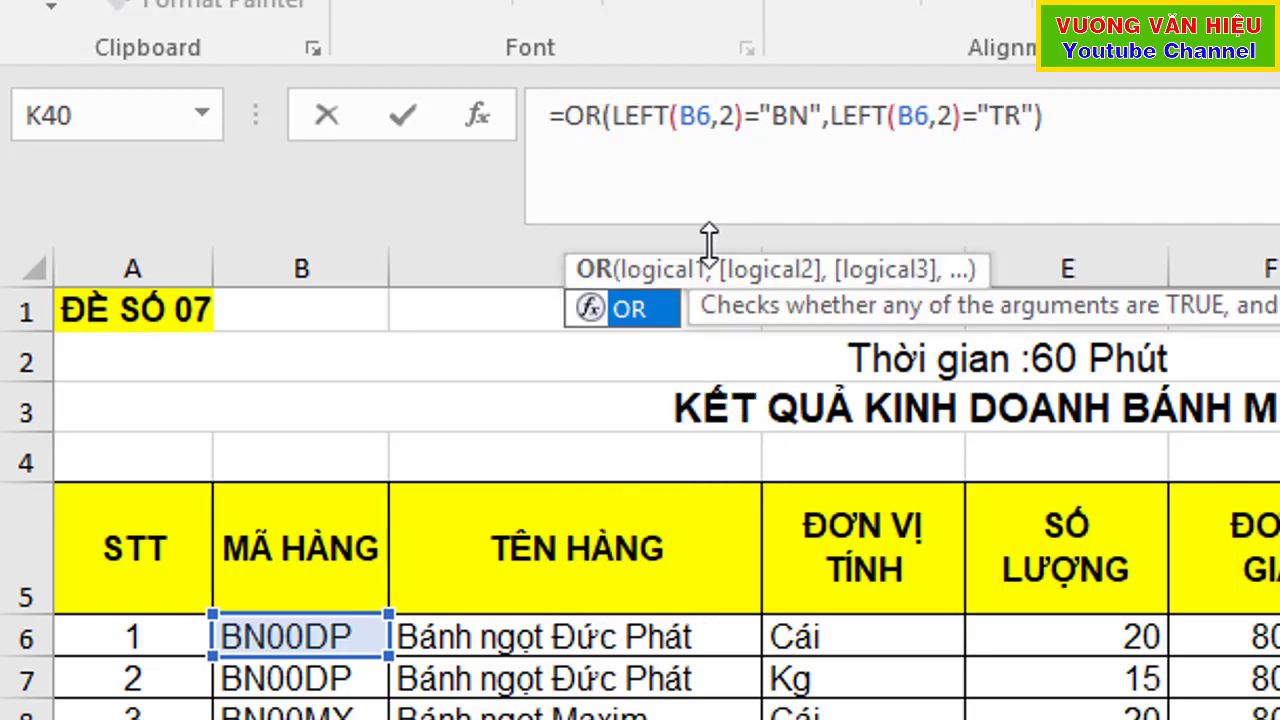
pyautogui.press('Return')
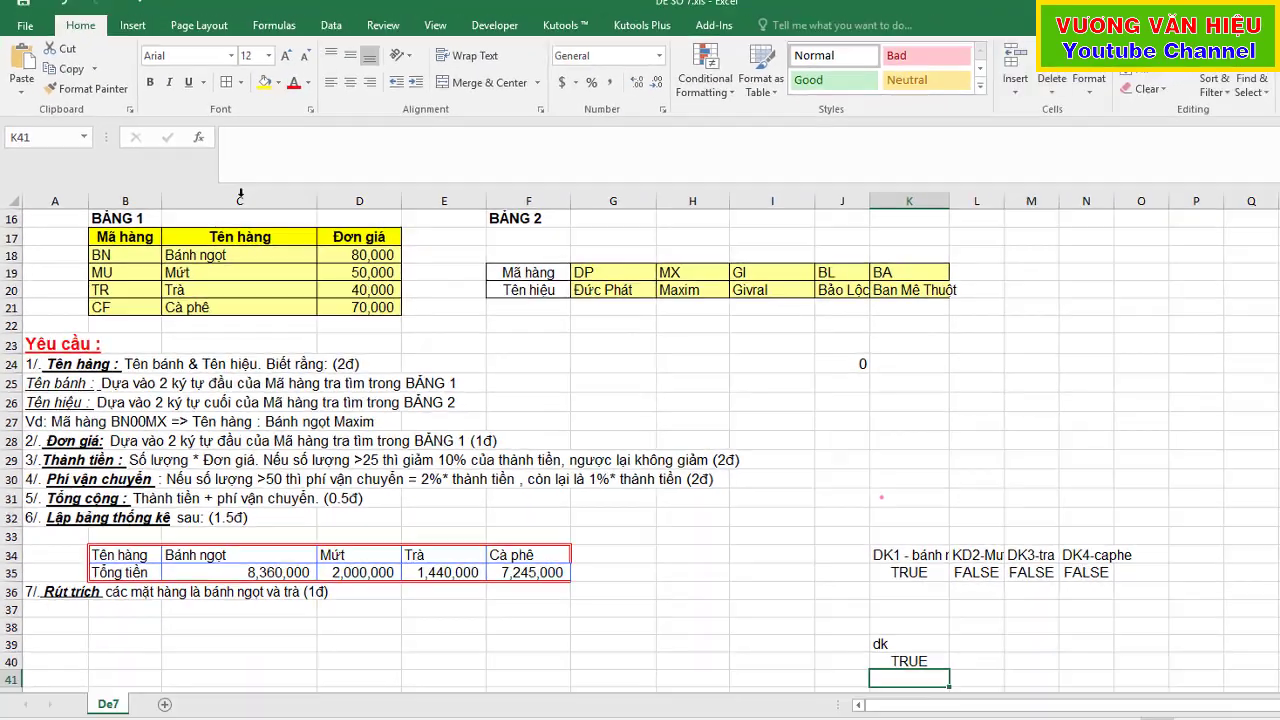
# - Run Advanced Filter with list A5:I14 and criteria K39:K40, copying results to A41
pyautogui.scroll(-1, 213, 582)
pyautogui.click(213, 582)
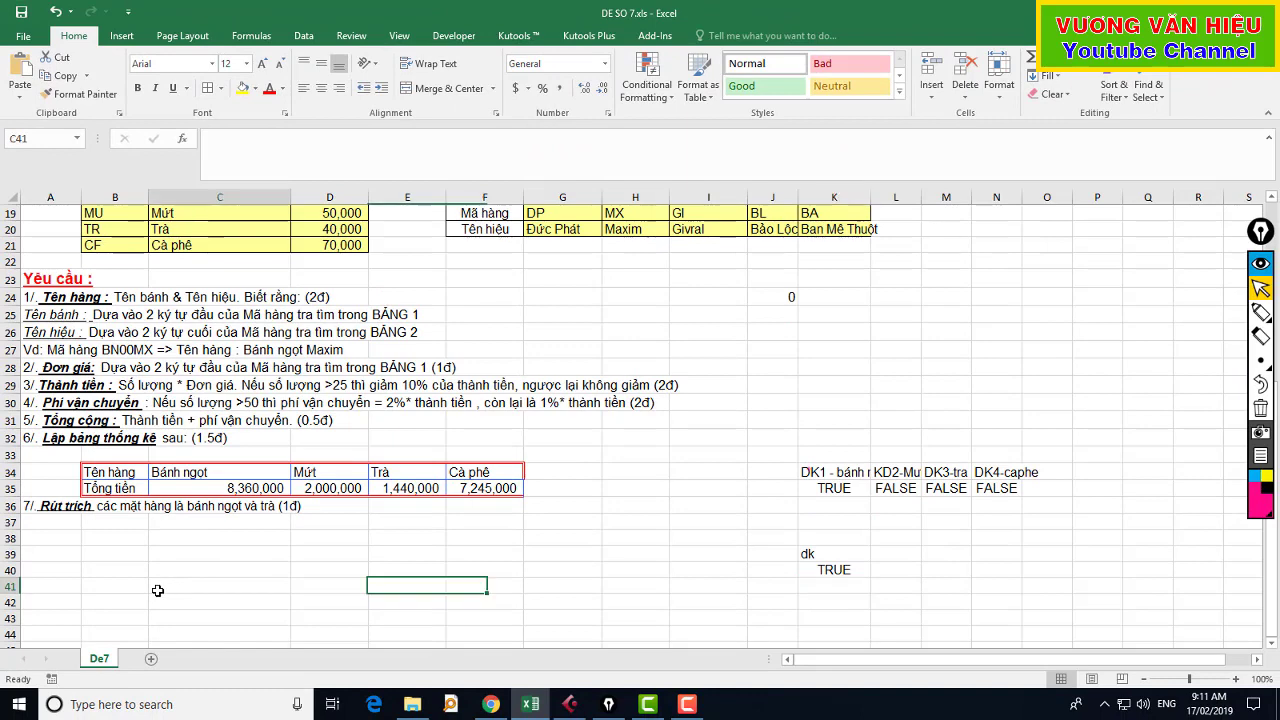
pyautogui.click(303, 36)
pyautogui.click(580, 94)
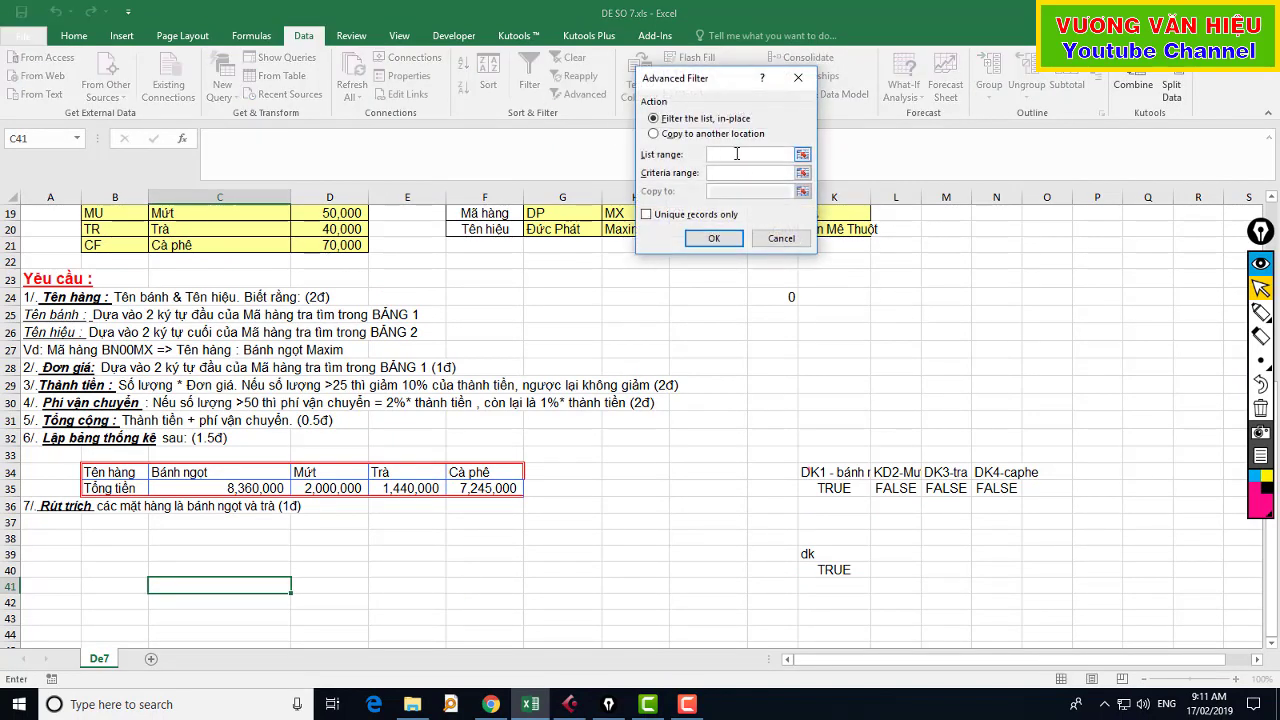
pyautogui.scroll(6, 473, 410)
pyautogui.moveTo(52, 300); pyautogui.dragTo(712, 472)
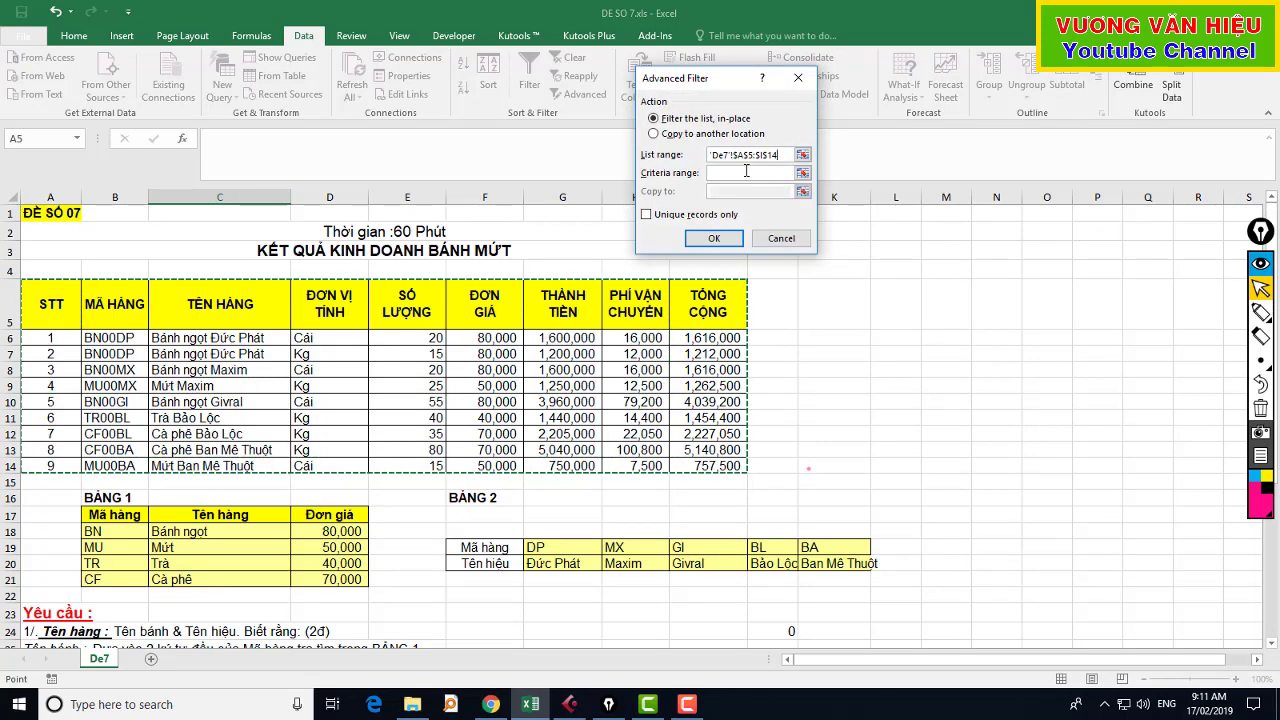
pyautogui.click(745, 172)
pyautogui.scroll(-4, 881, 432)
pyautogui.scroll(-2, 881, 432)
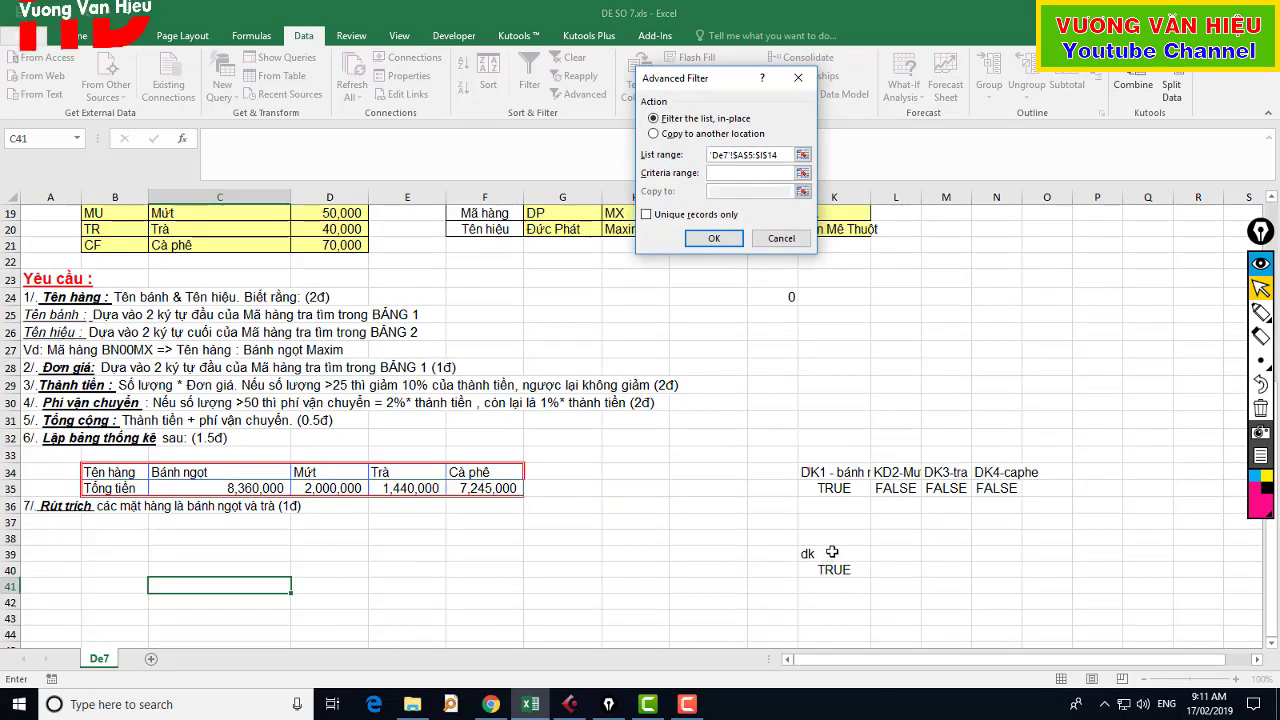
pyautogui.moveTo(808, 556); pyautogui.dragTo(829, 565)
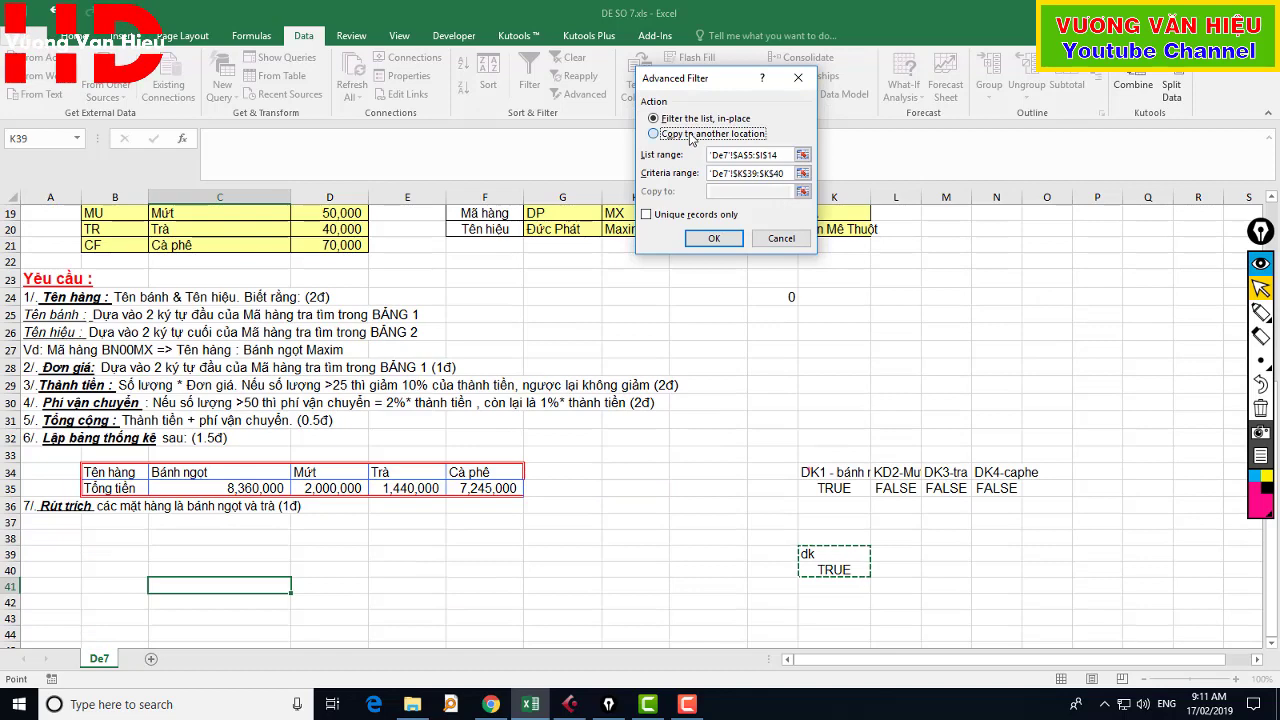
pyautogui.click(738, 190)
pyautogui.click(58, 586)
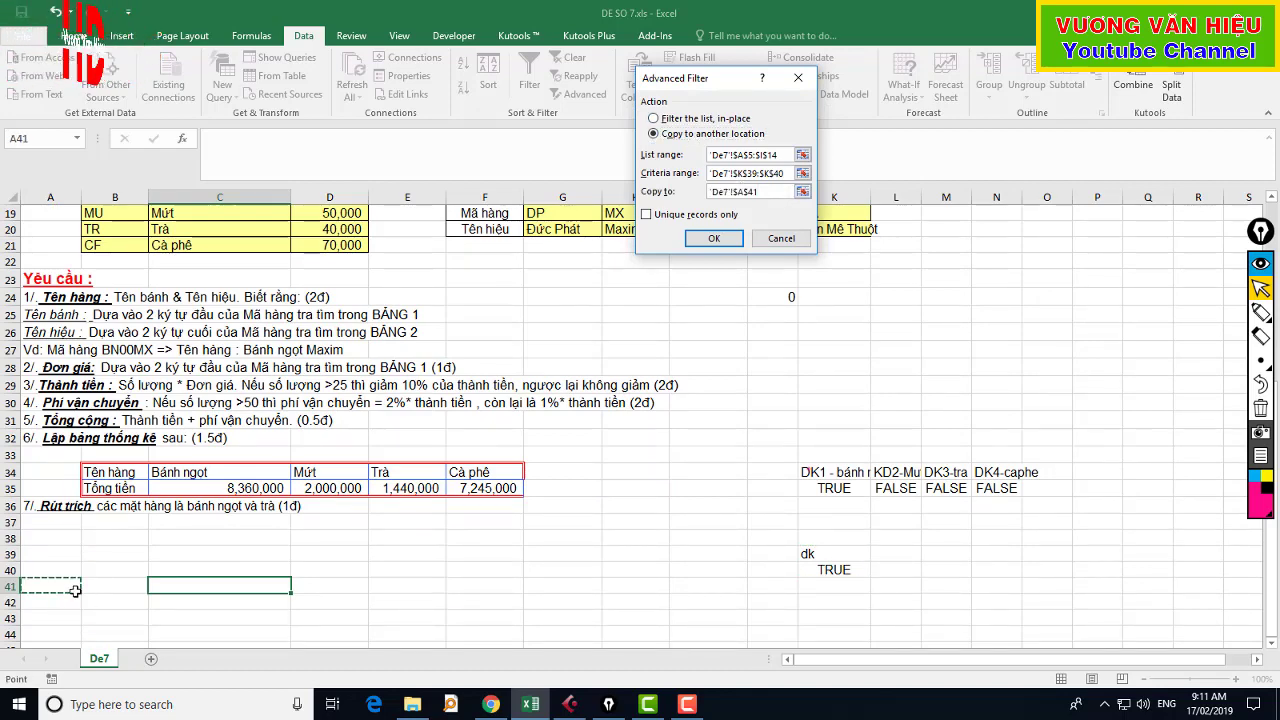
pyautogui.click(714, 238)
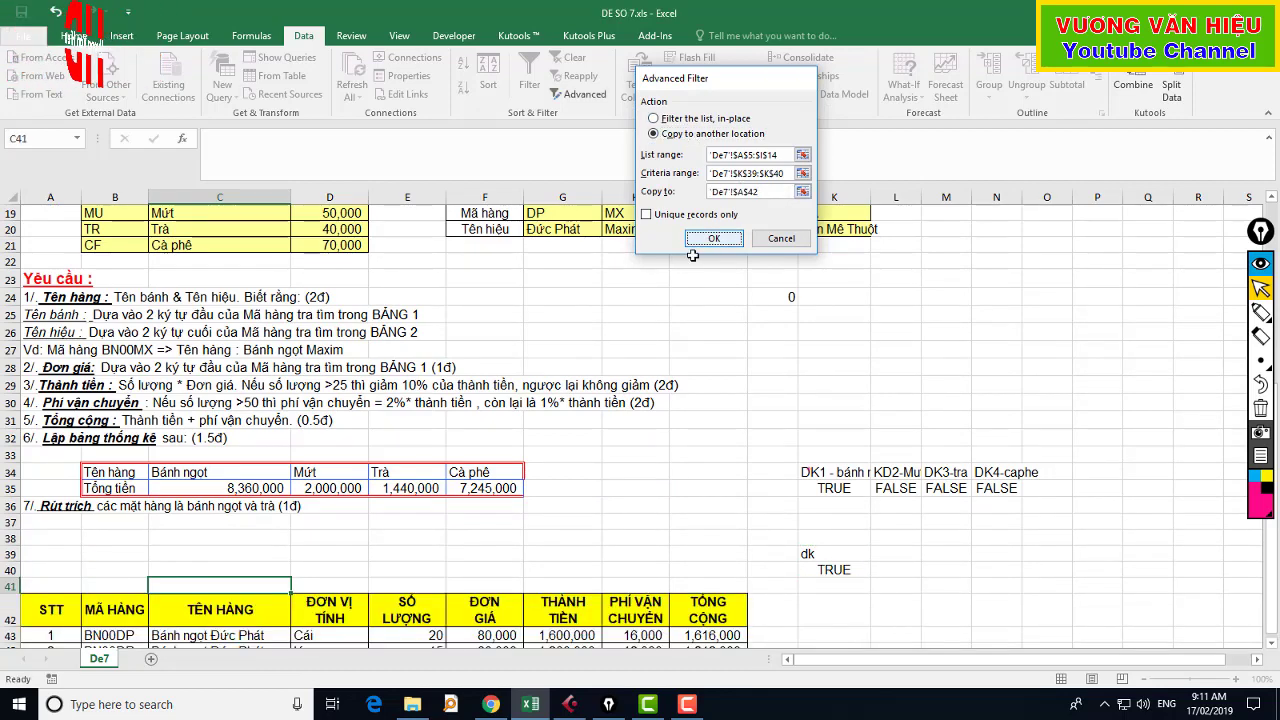
# - Review the extracted product names in C43:C47 below the sales table
pyautogui.click(335, 630)
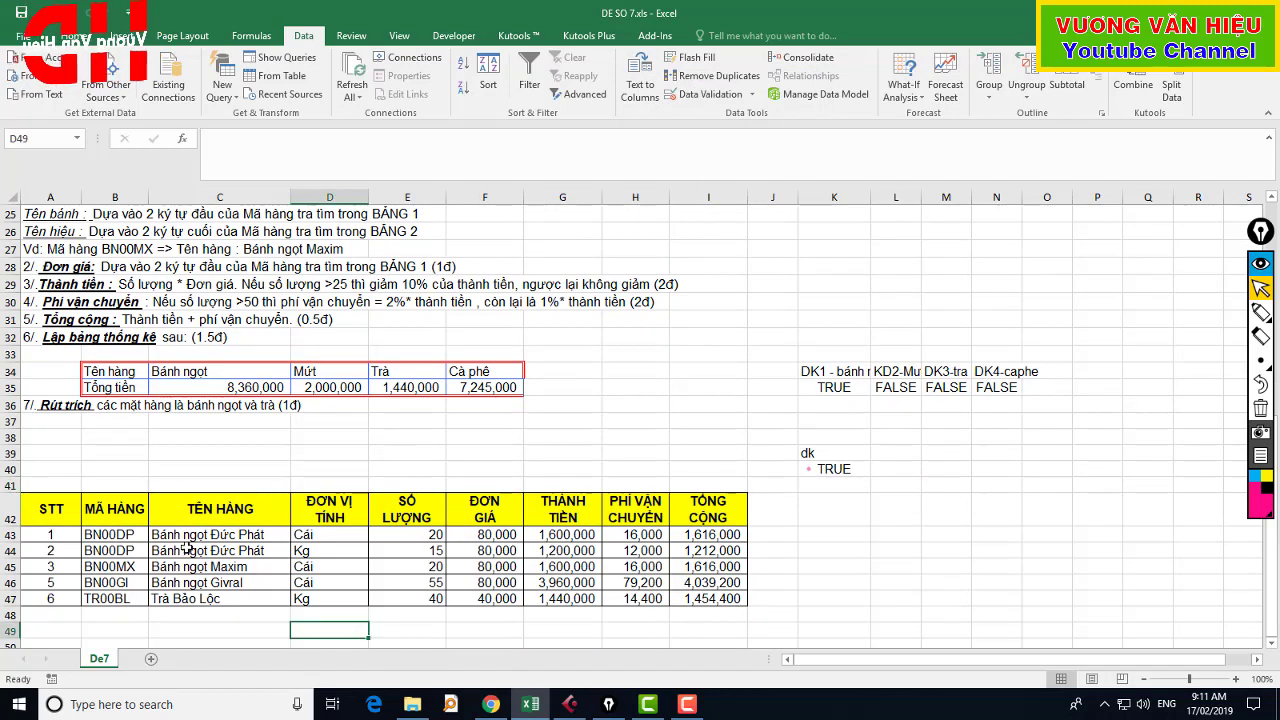
pyautogui.click(772, 550)
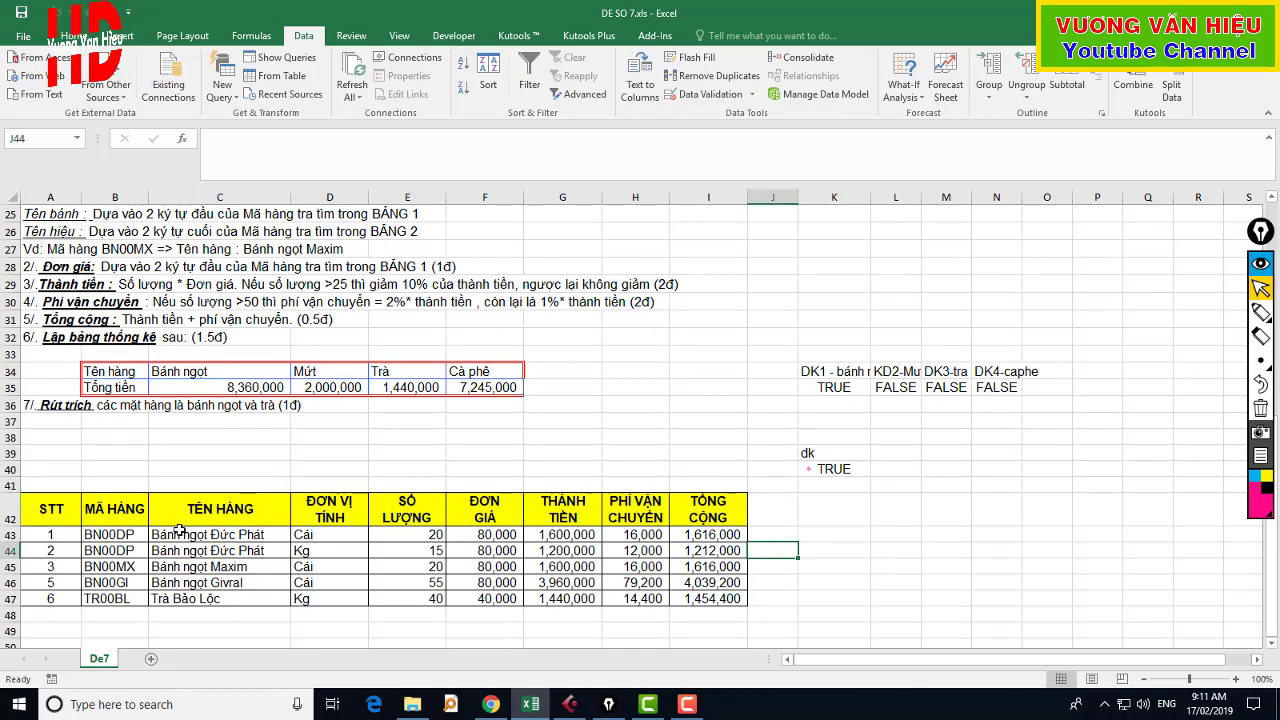
pyautogui.moveTo(178, 533); pyautogui.dragTo(190, 598)
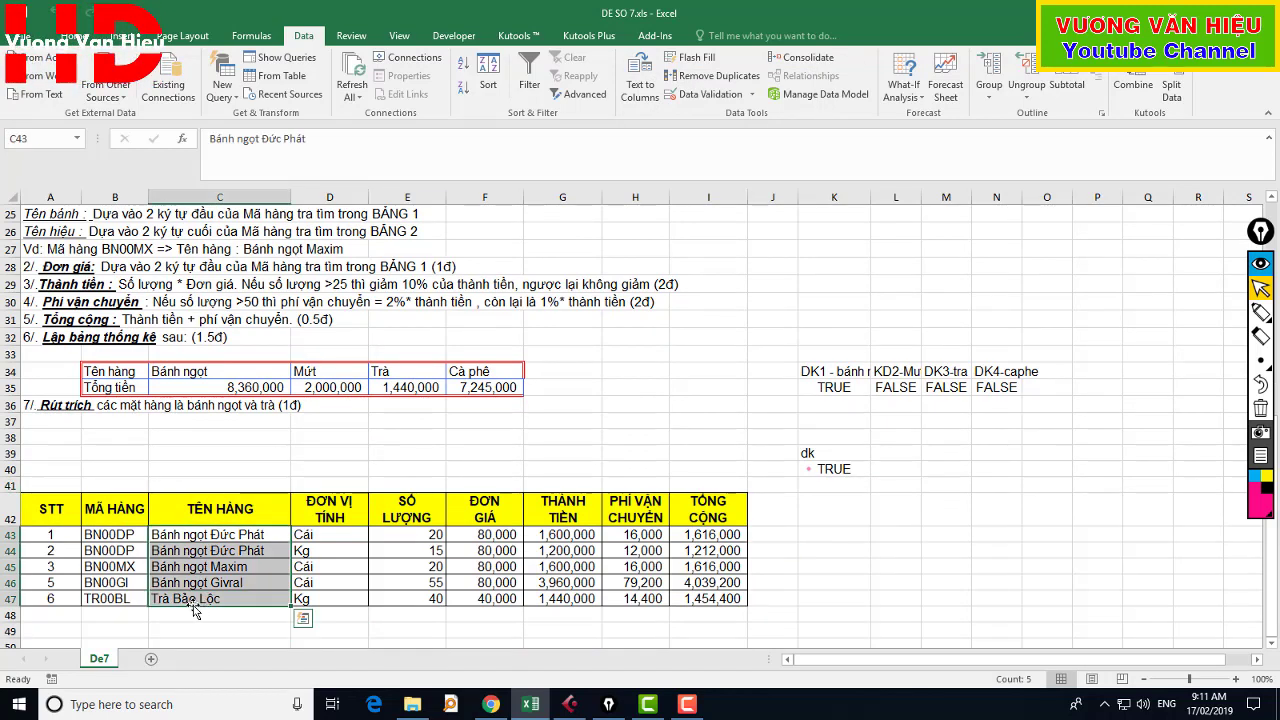
pyautogui.click(757, 532)
pyautogui.scroll(2, 757, 530)
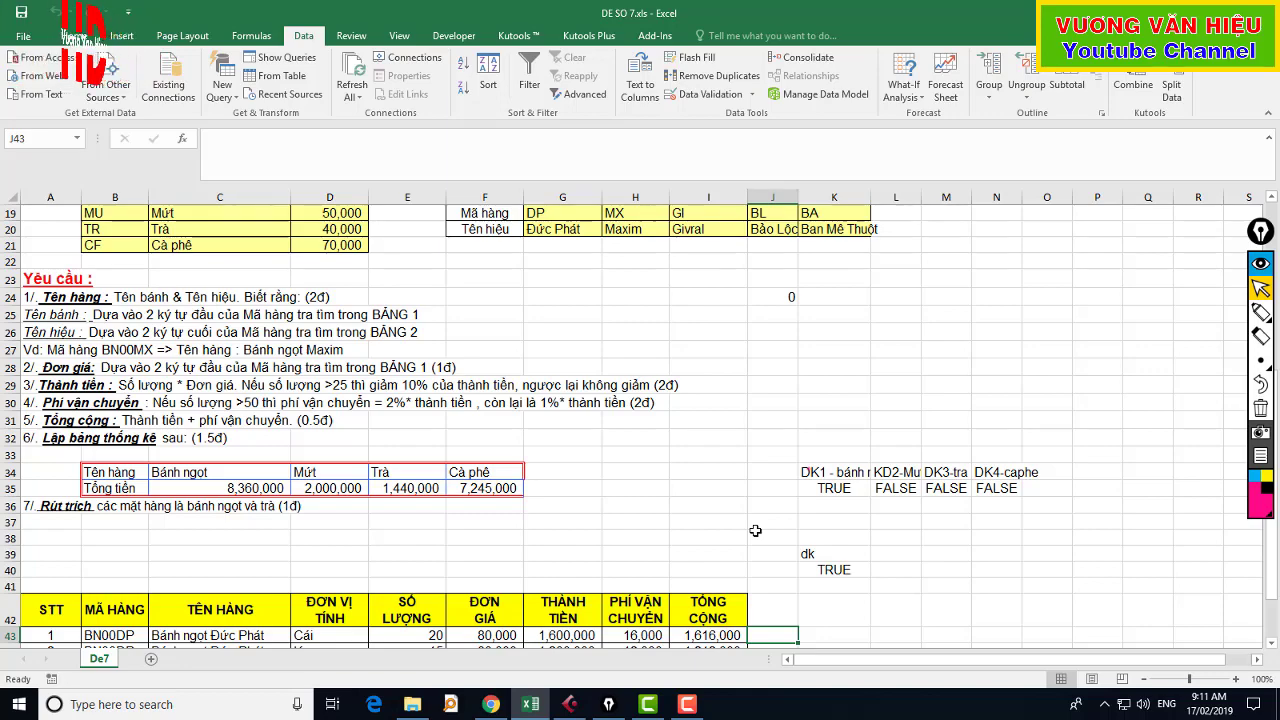
pyautogui.scroll(6, 755, 531)
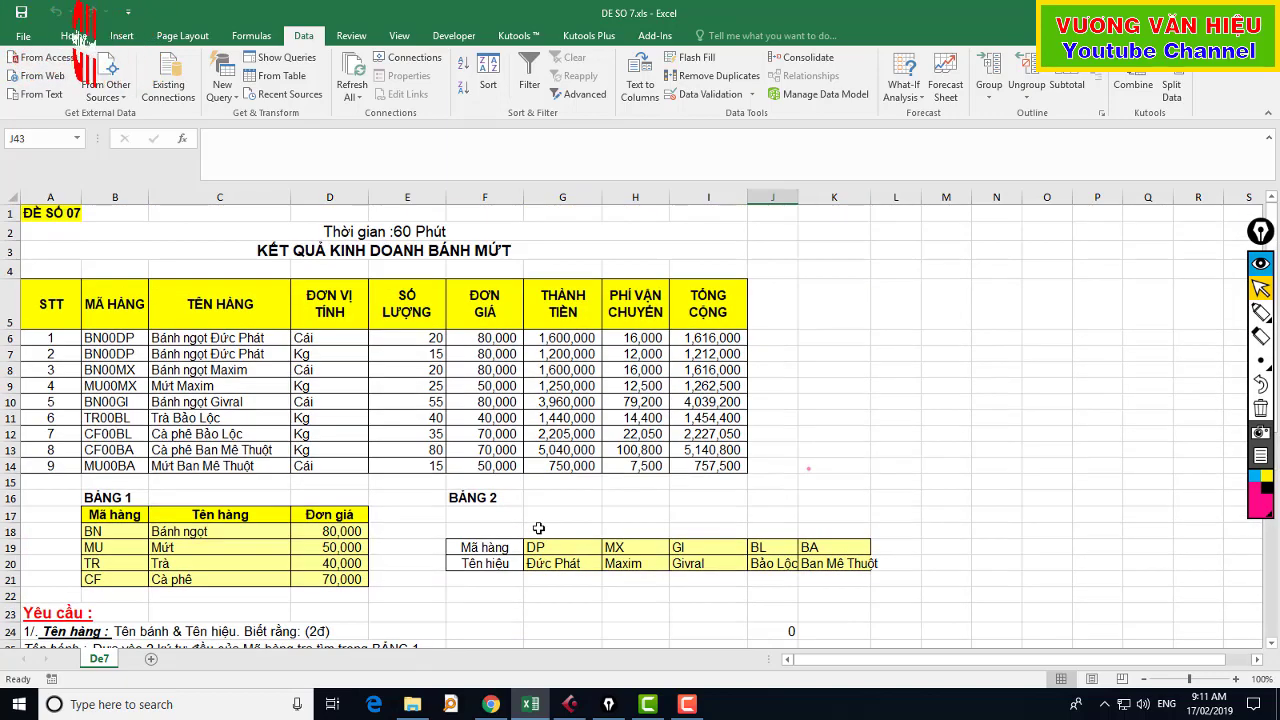